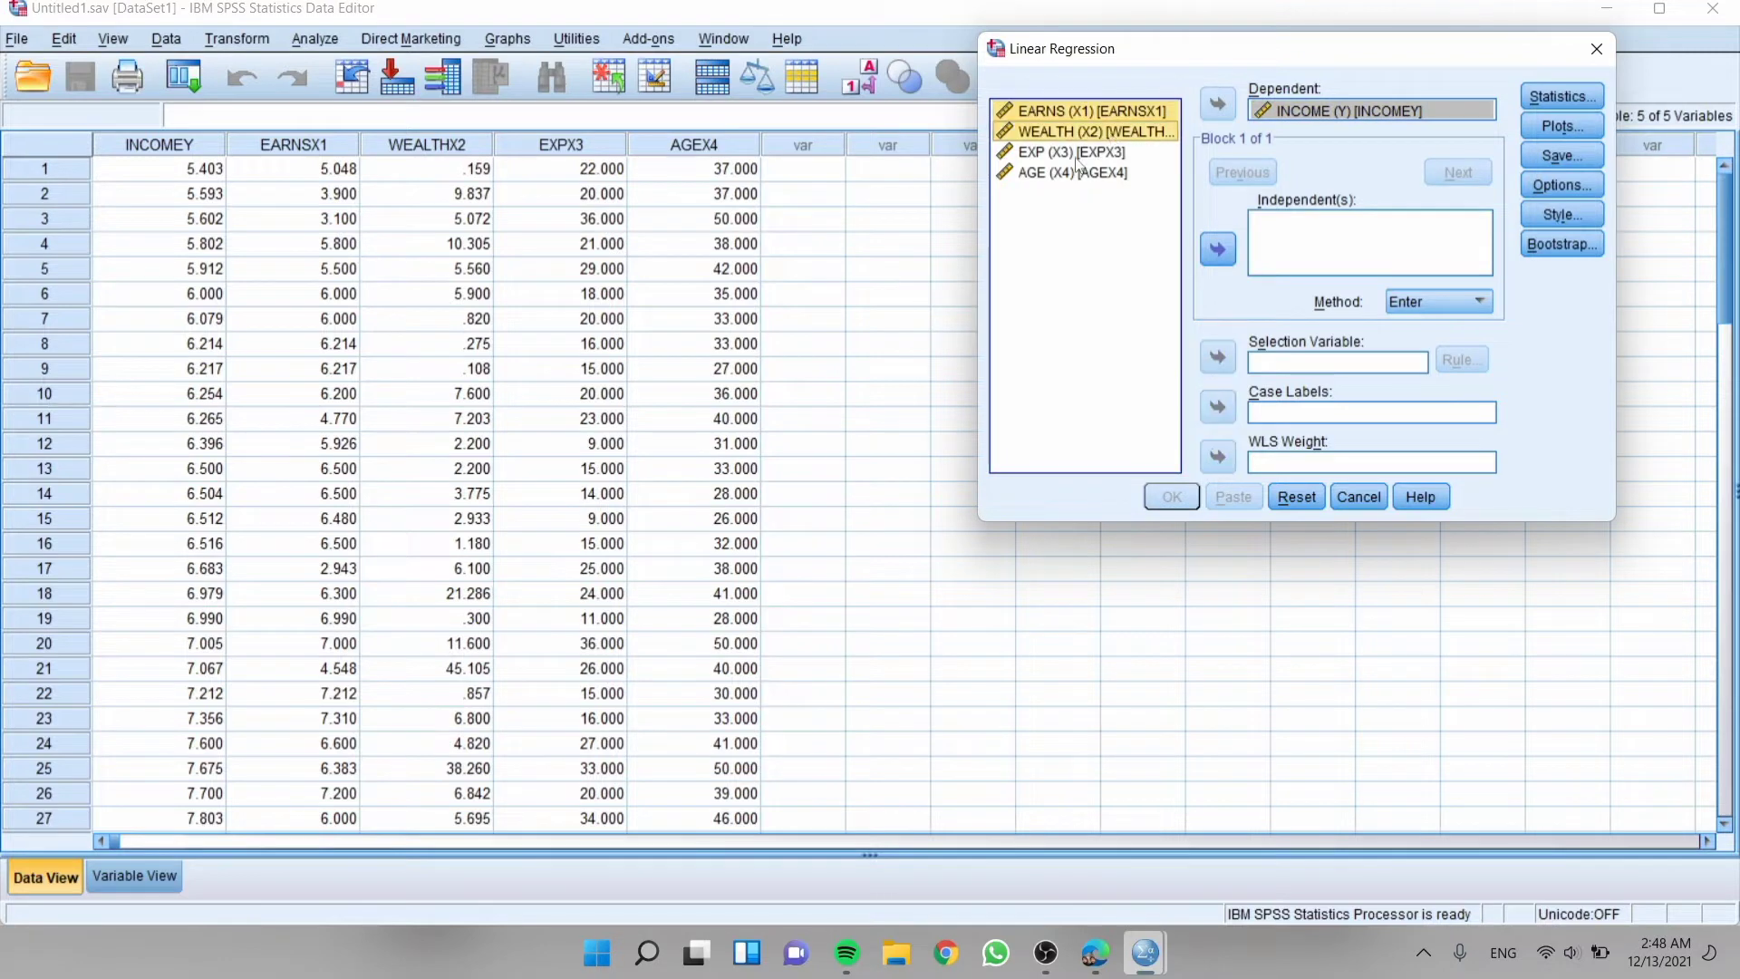
Add EARNS (X1), WEALTH (X2), EXP (X3) and AGE (X4) as the regression's independent variables, keeping Estimates and Model fit as statistics.
left_click(1077, 153, "ctrl")
left_click(1075, 174, "ctrl")
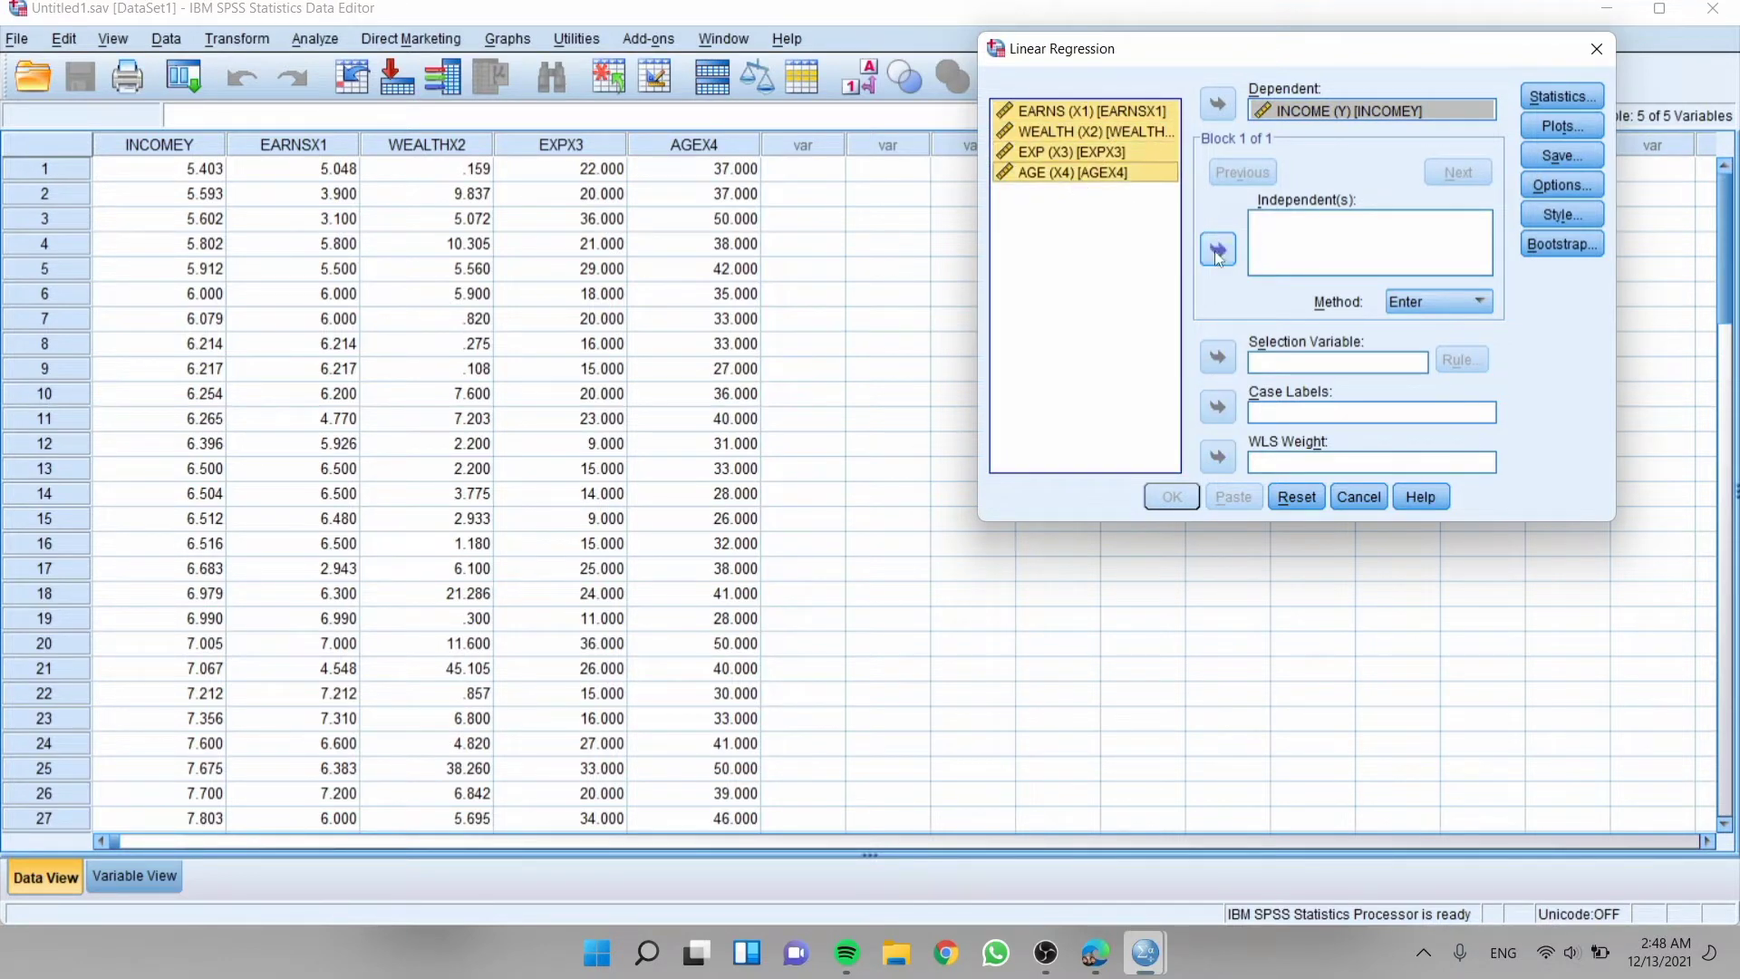
left_click(1218, 249)
left_click(1561, 96)
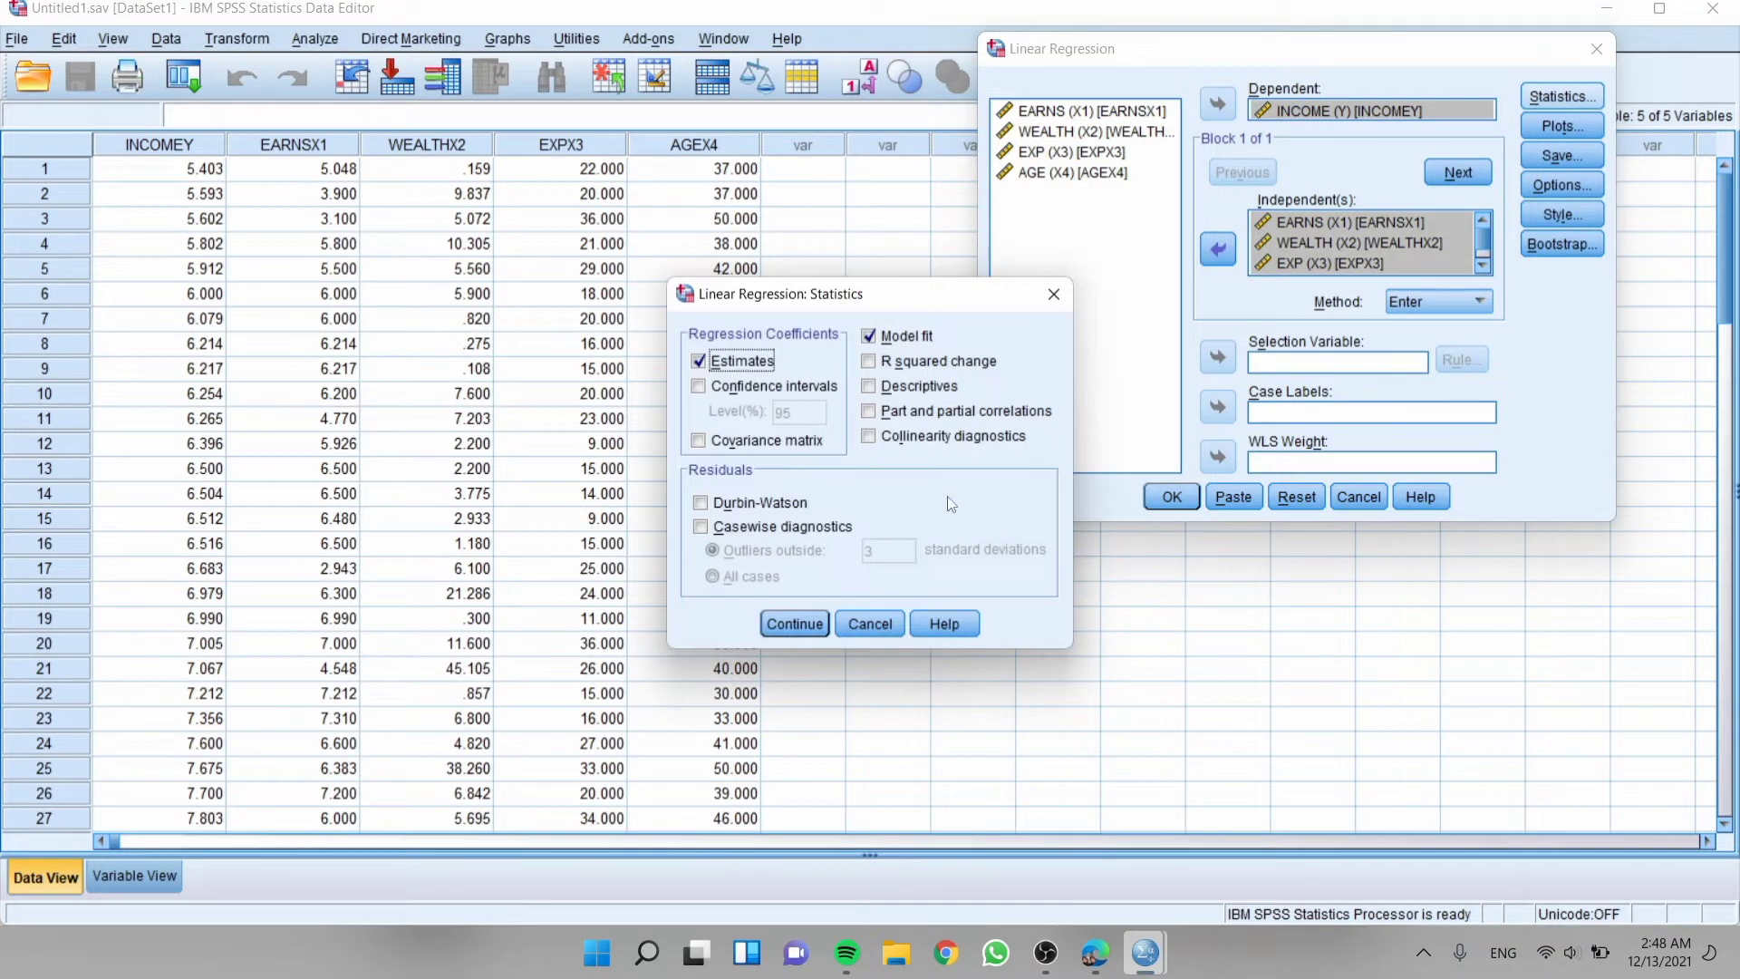
left_click(814, 621)
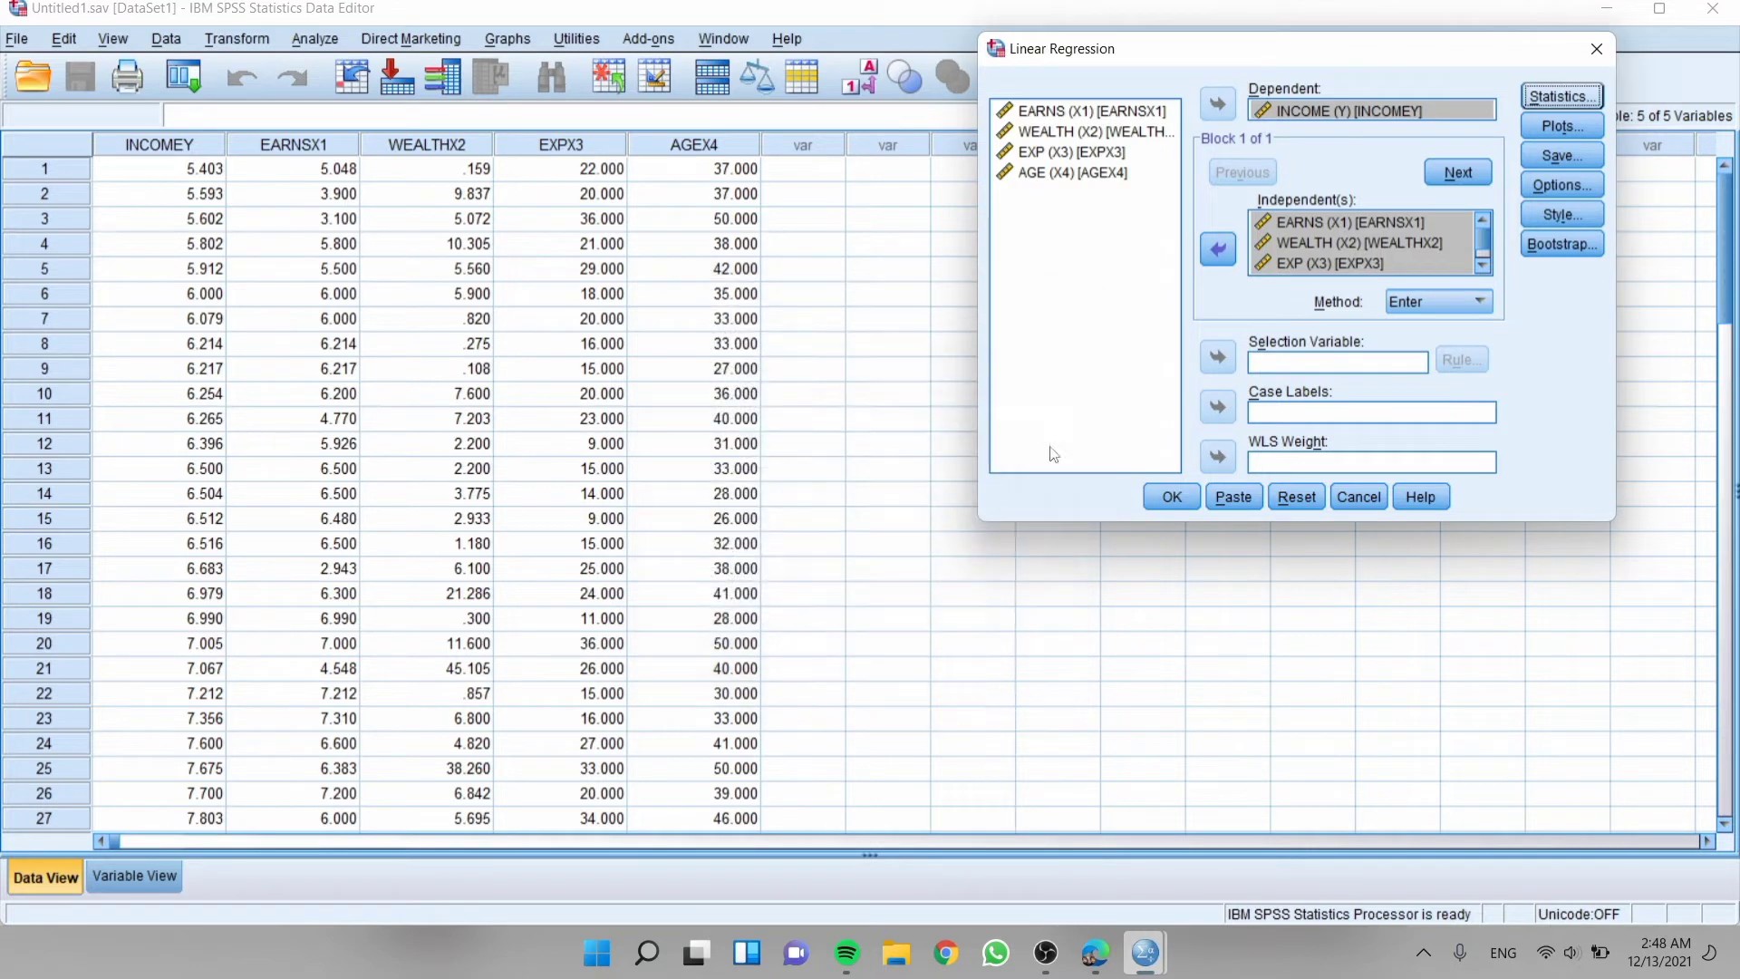
Set up the regression's residual scatterplot with *SRESID as Y and *ZPRED as X.
left_click(1541, 124)
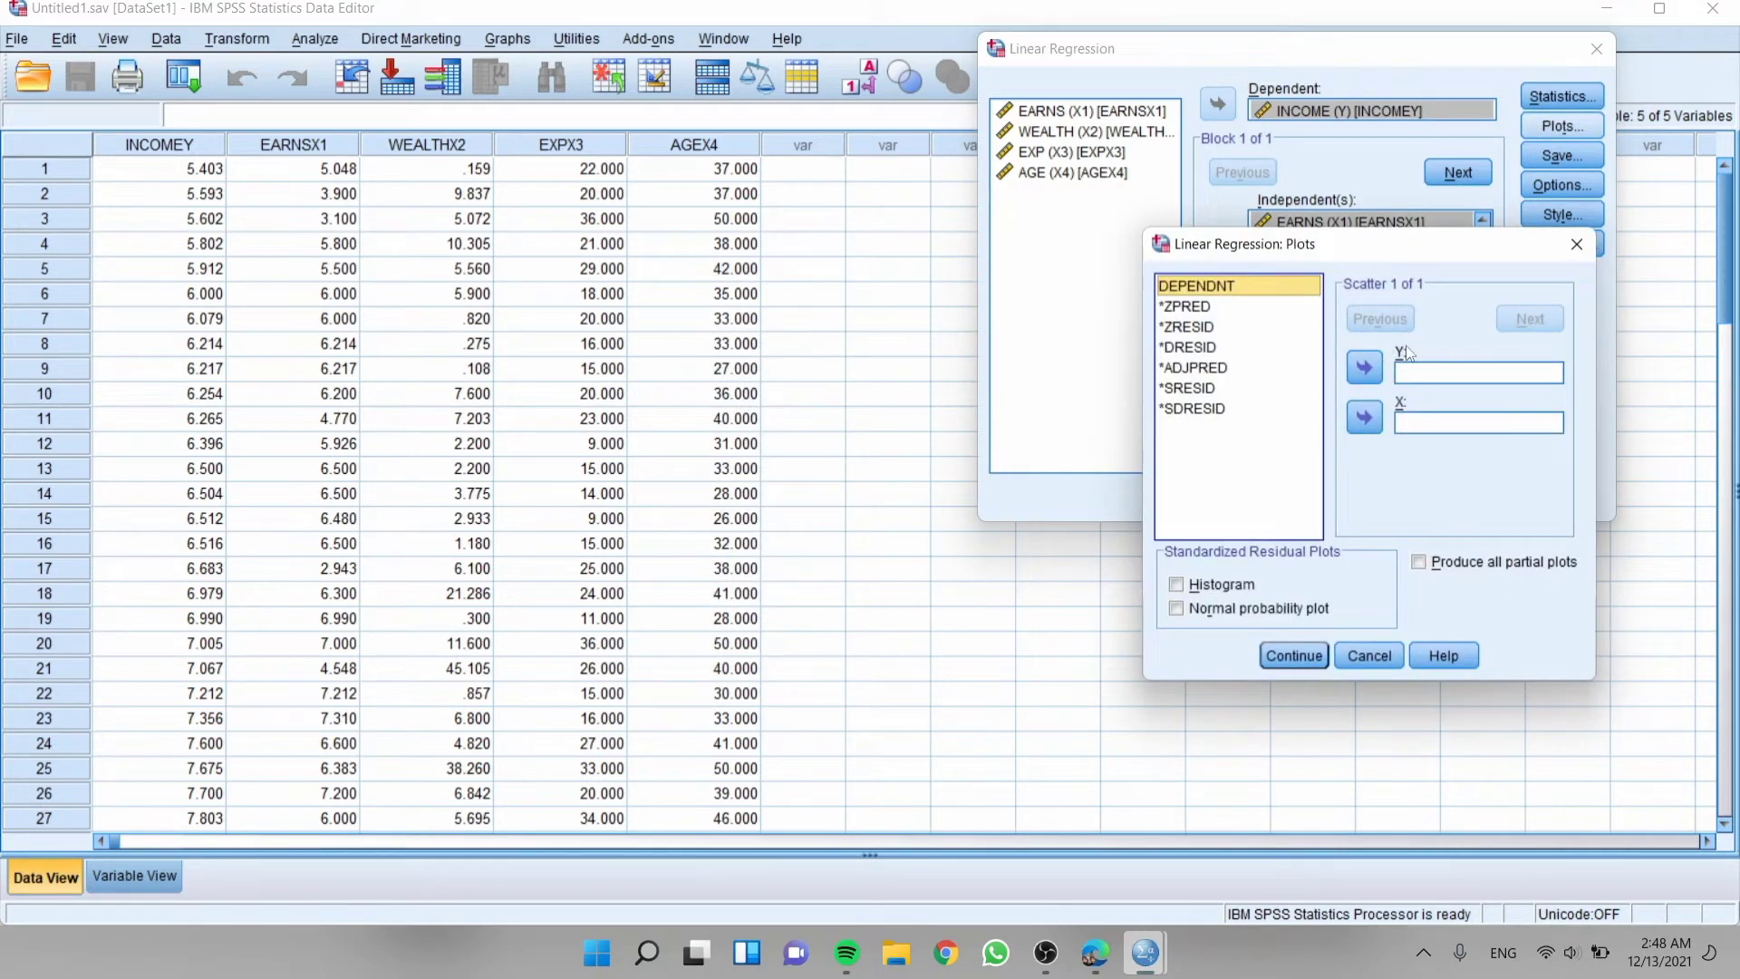
left_click(1210, 389)
left_click(1364, 372)
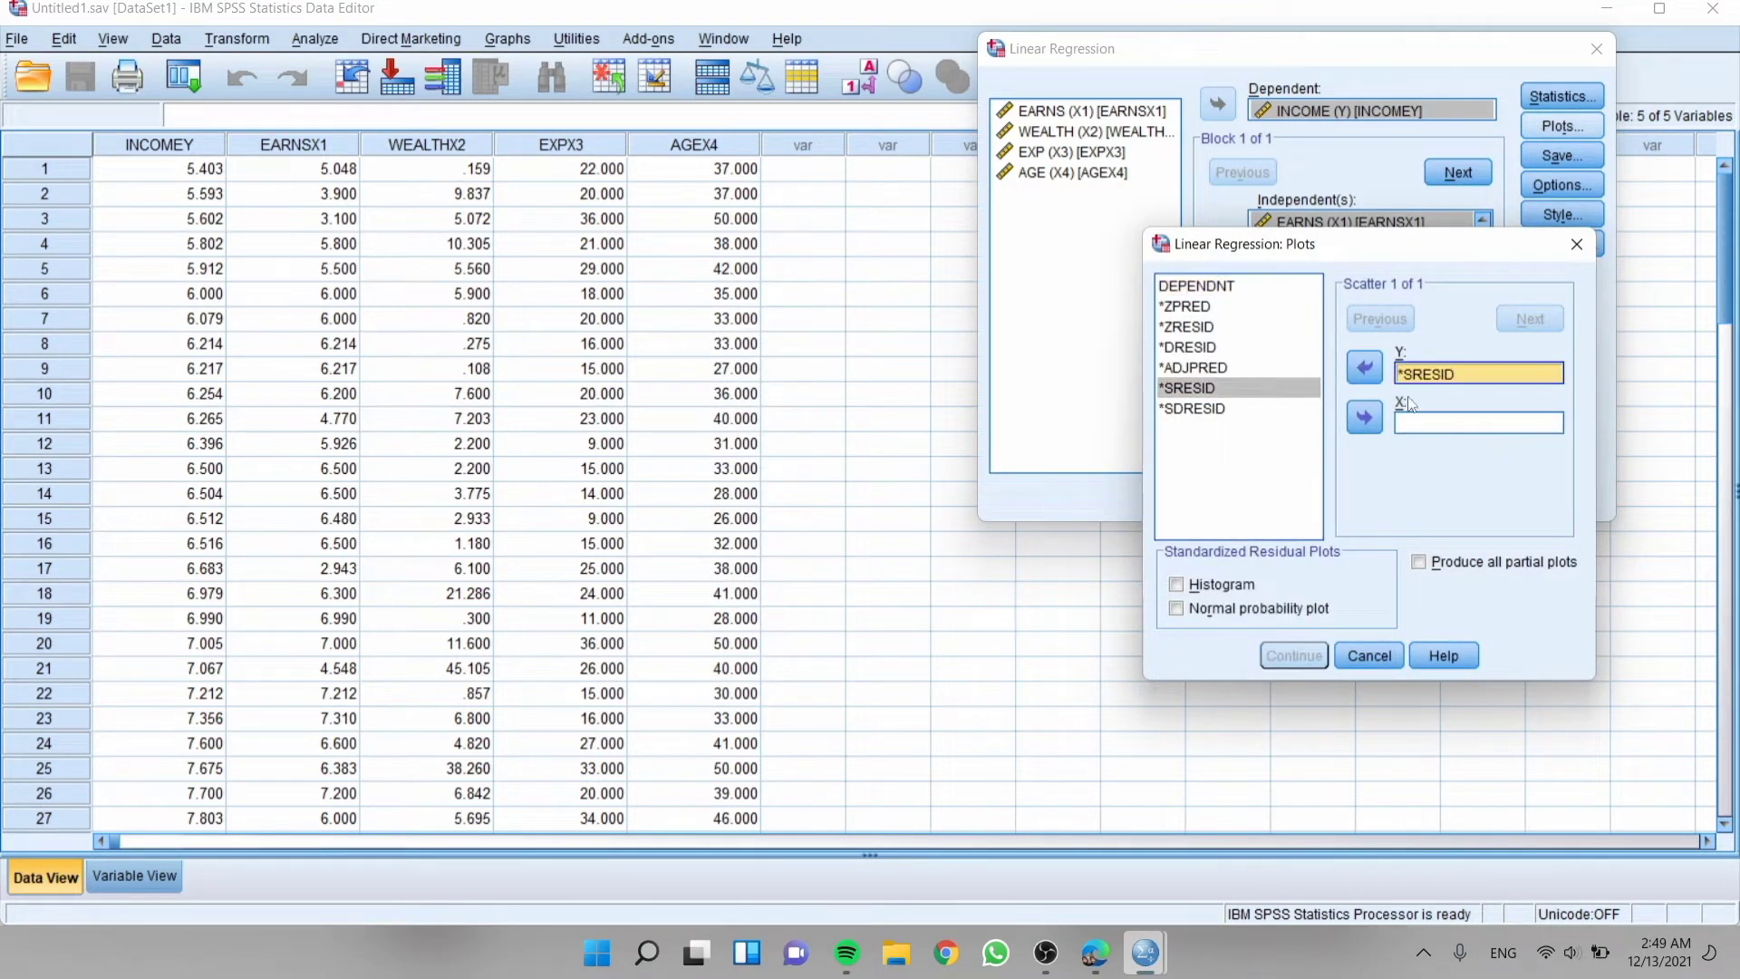
left_click(1205, 307)
left_click(1364, 419)
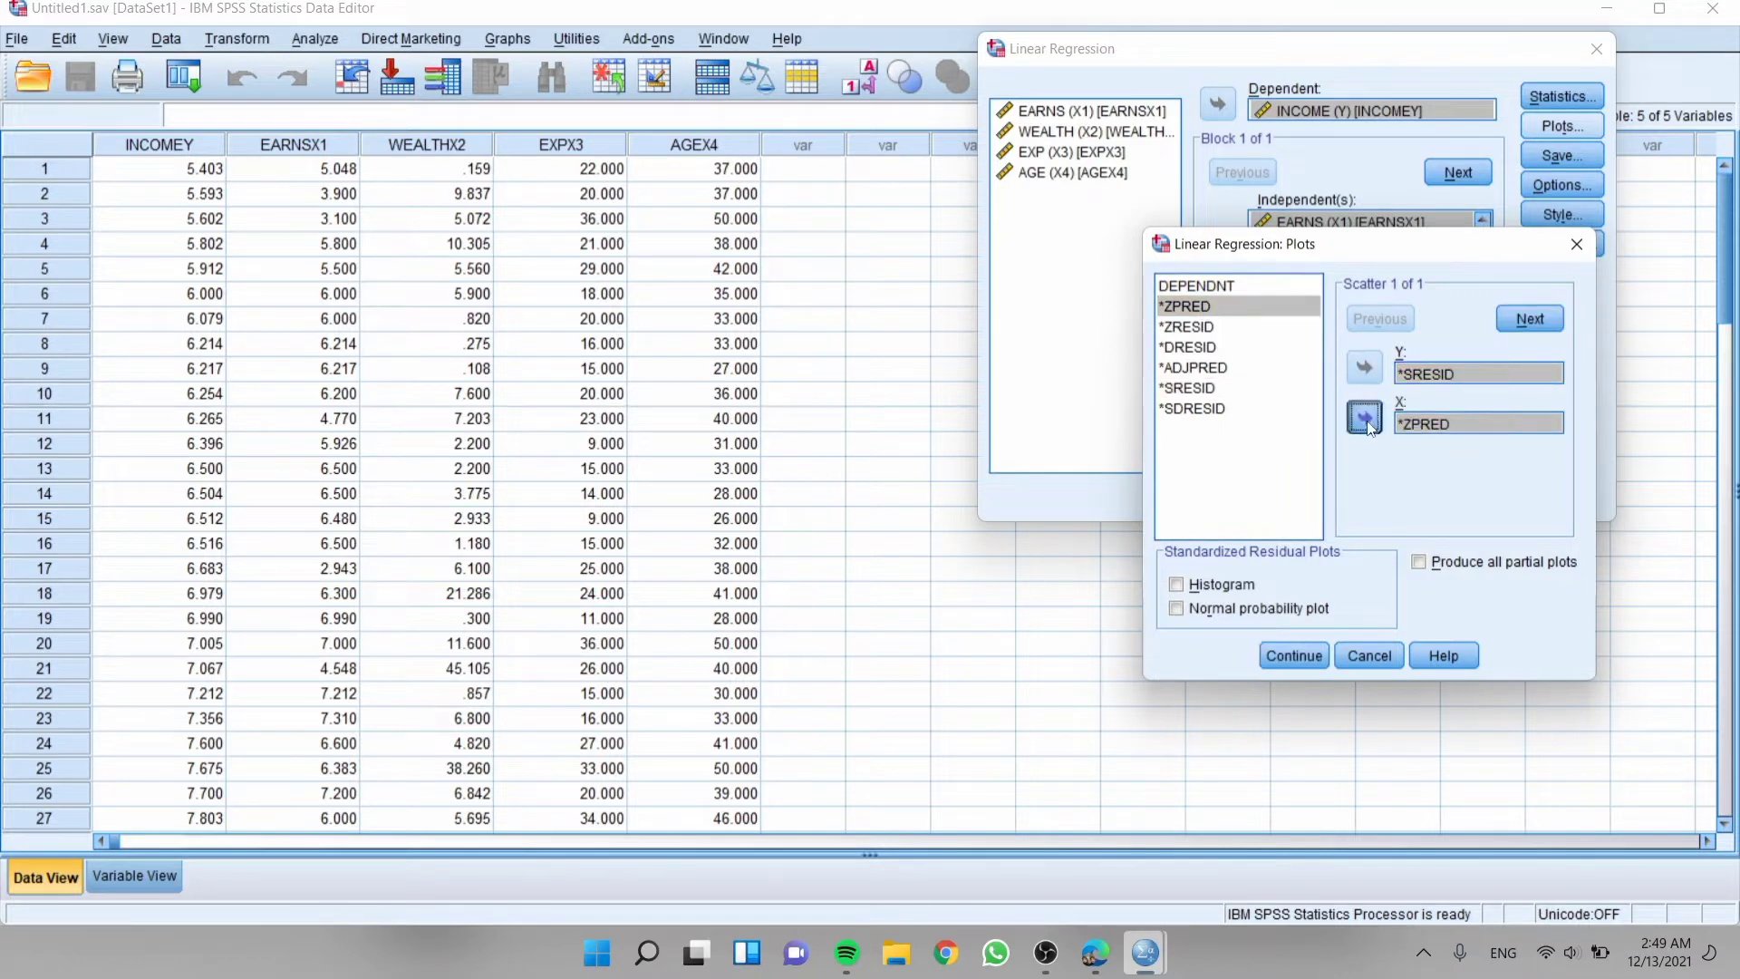
left_click(1324, 645)
Choose to save the unstandardized residuals as a new variable and run the linear regression.
left_click(1524, 156)
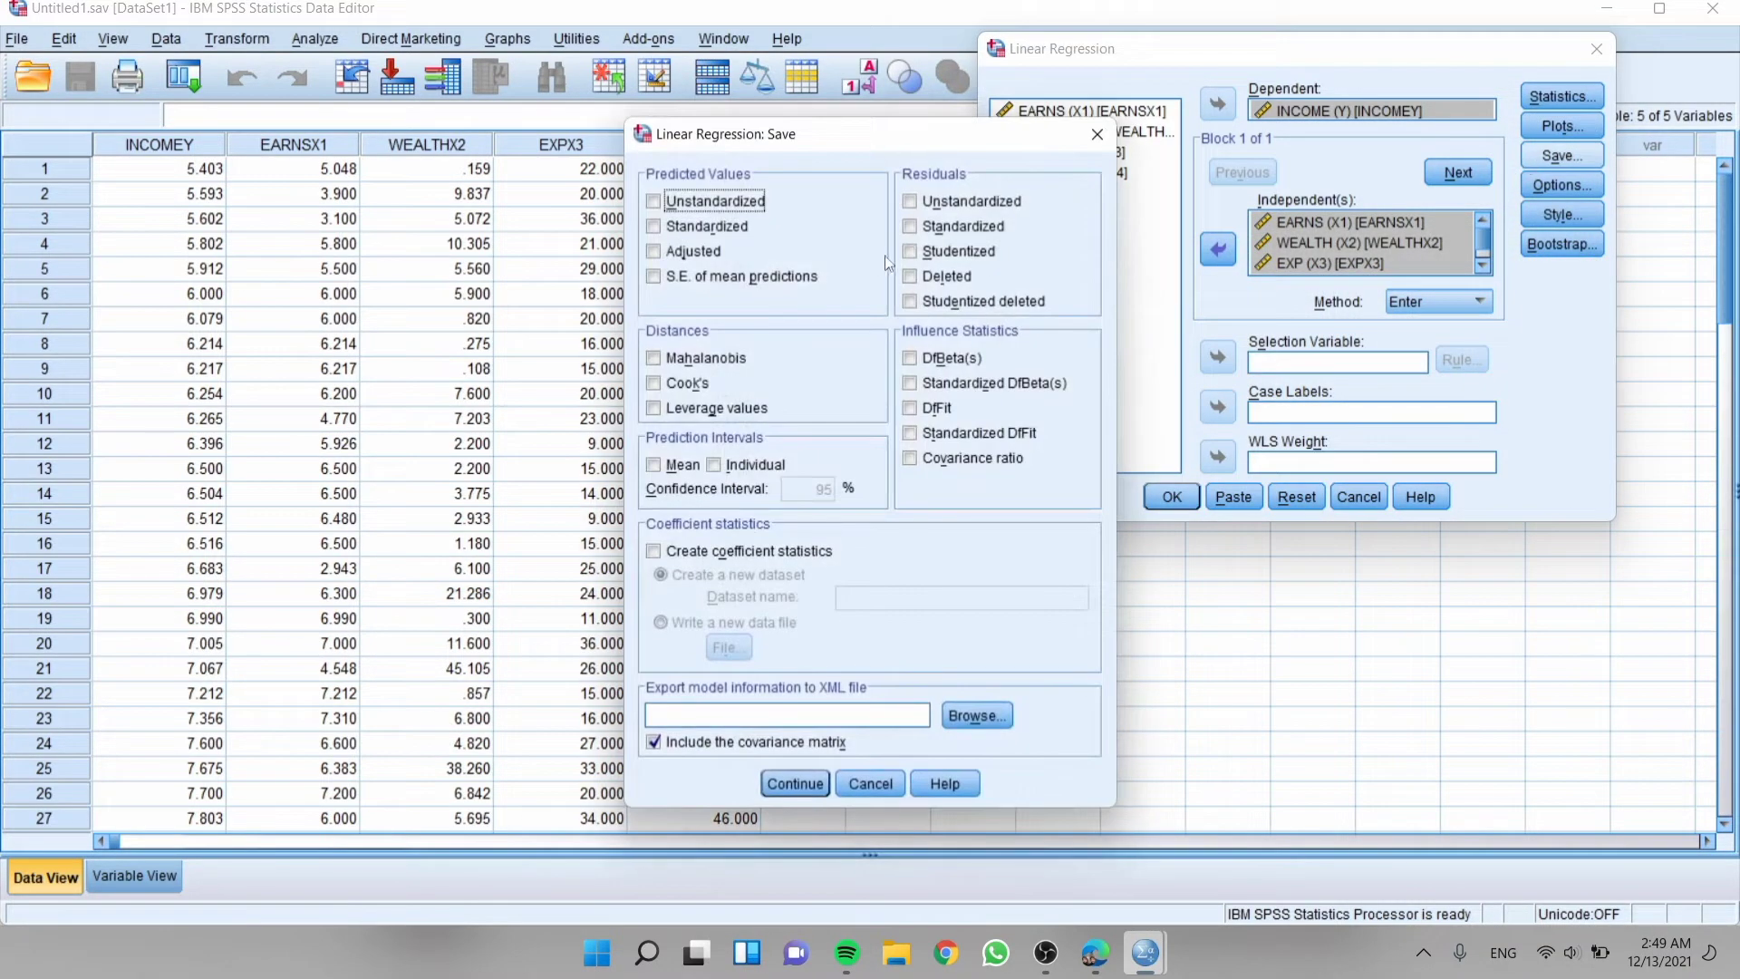
left_click(910, 201)
left_click(795, 784)
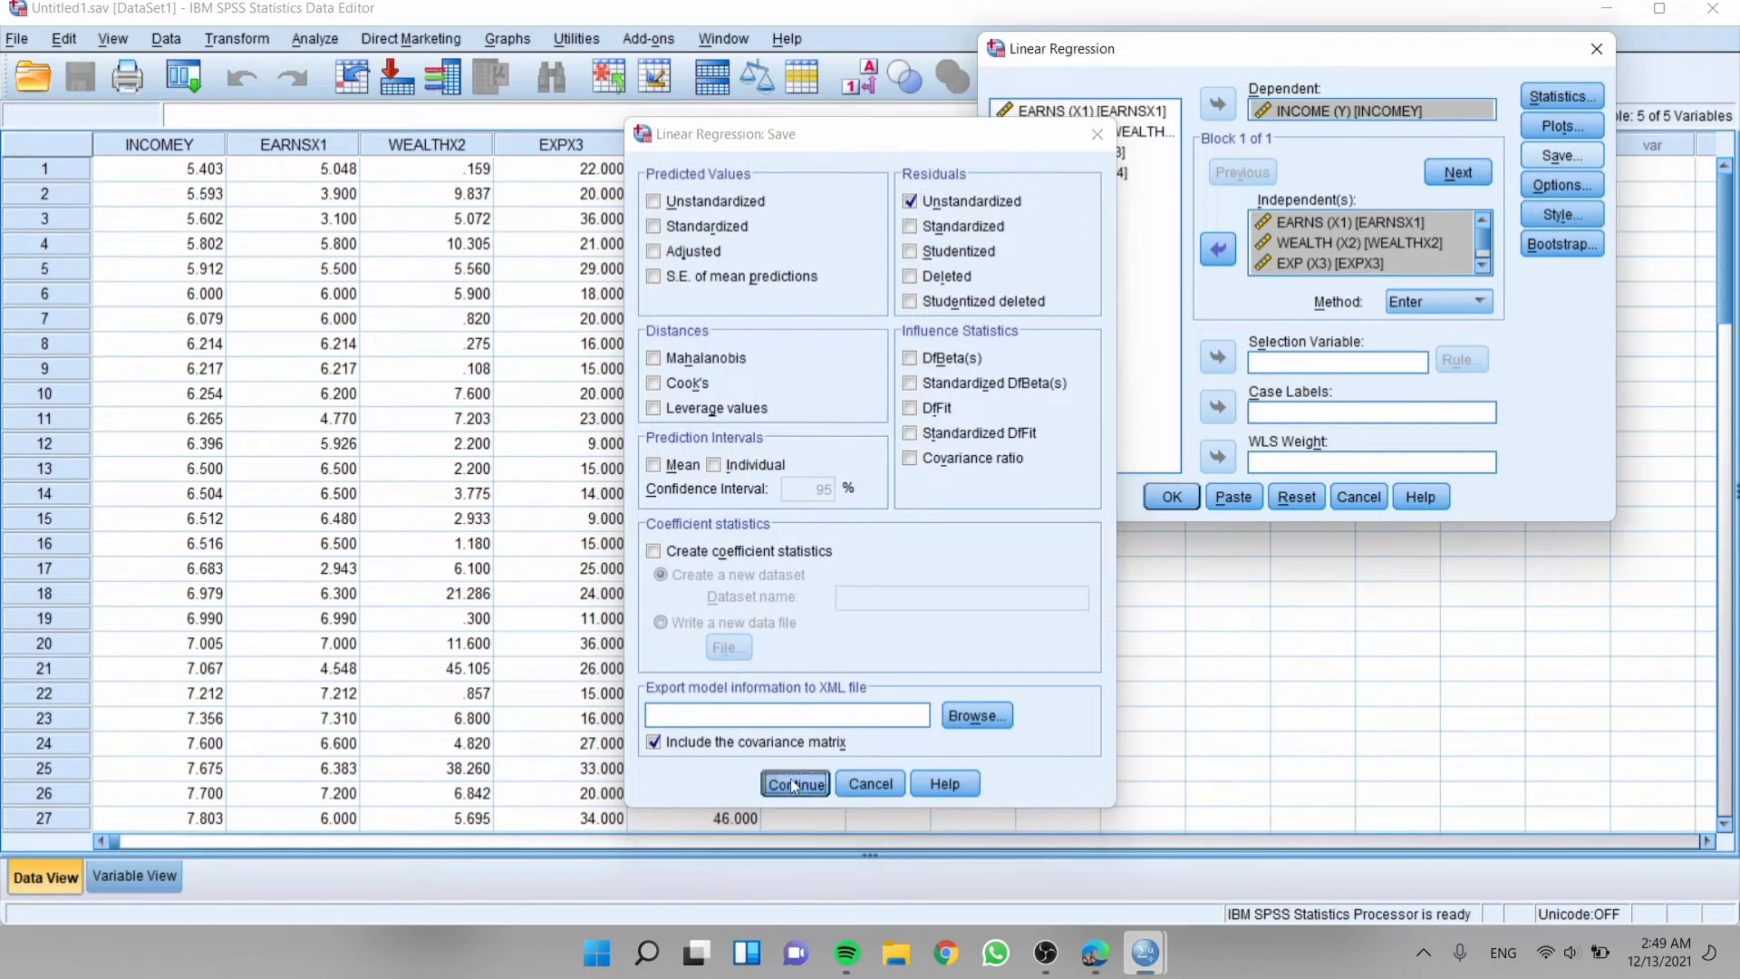
left_click(1171, 497)
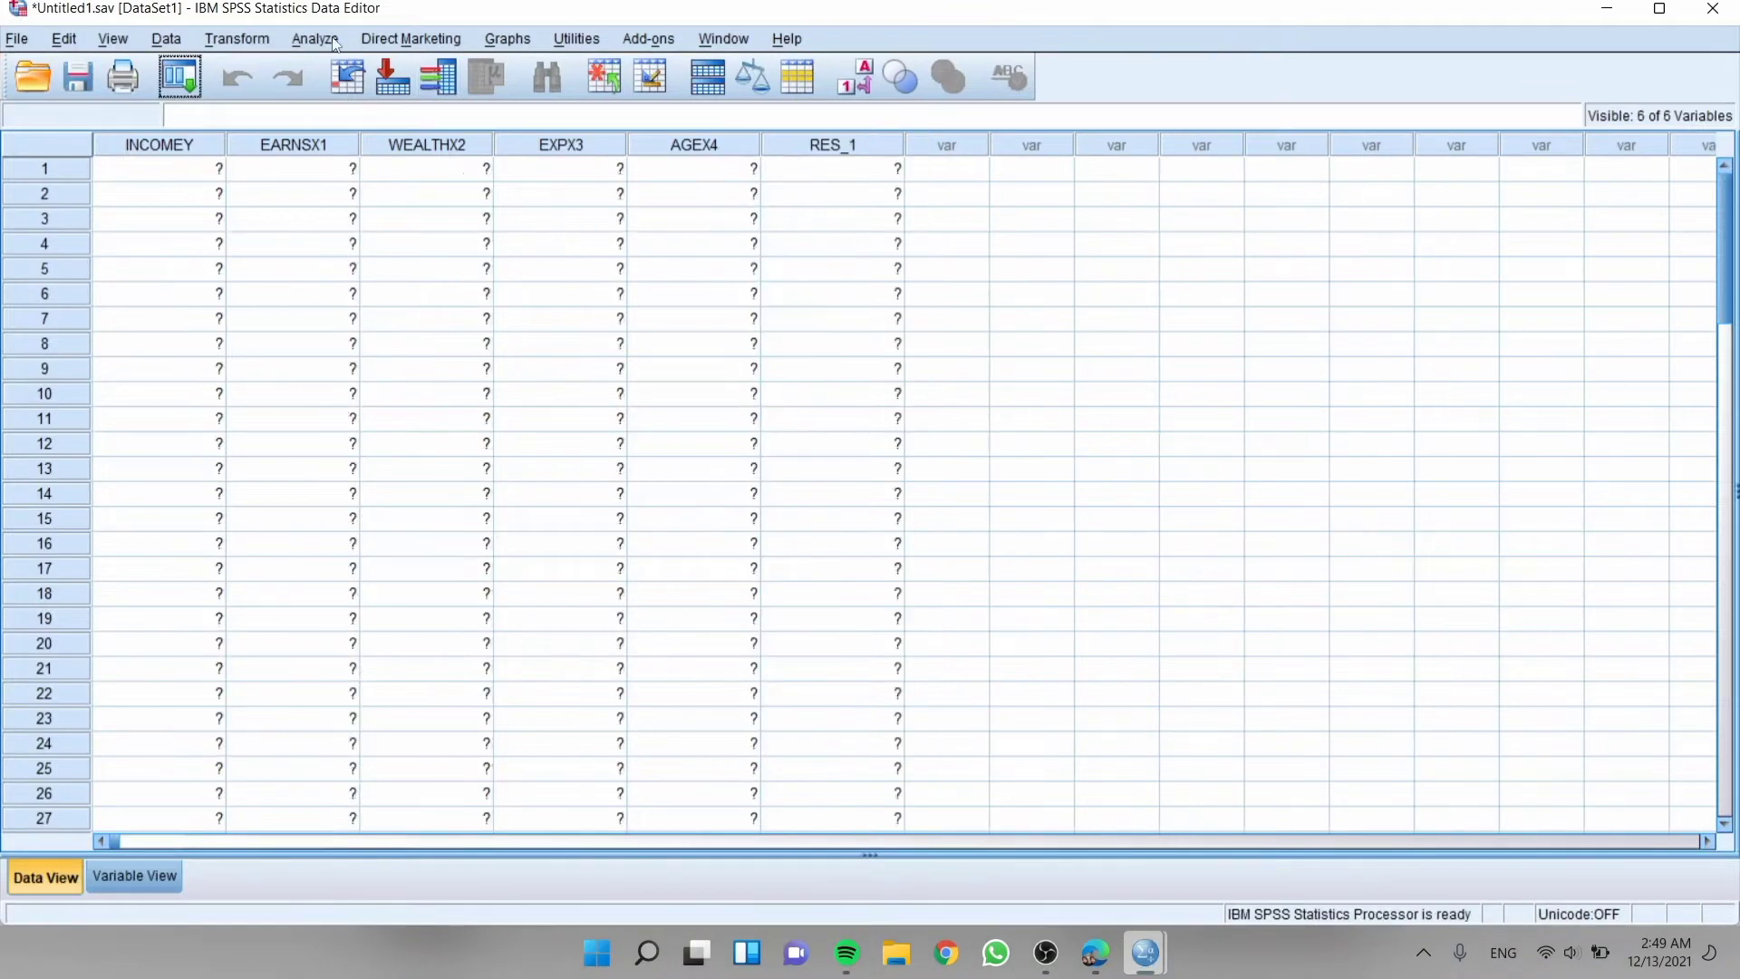
Run a one-sample Kolmogorov-Smirnov test on the Unstandardized Residual variable against the Normal distribution and select the resulting table.
left_click(334, 41)
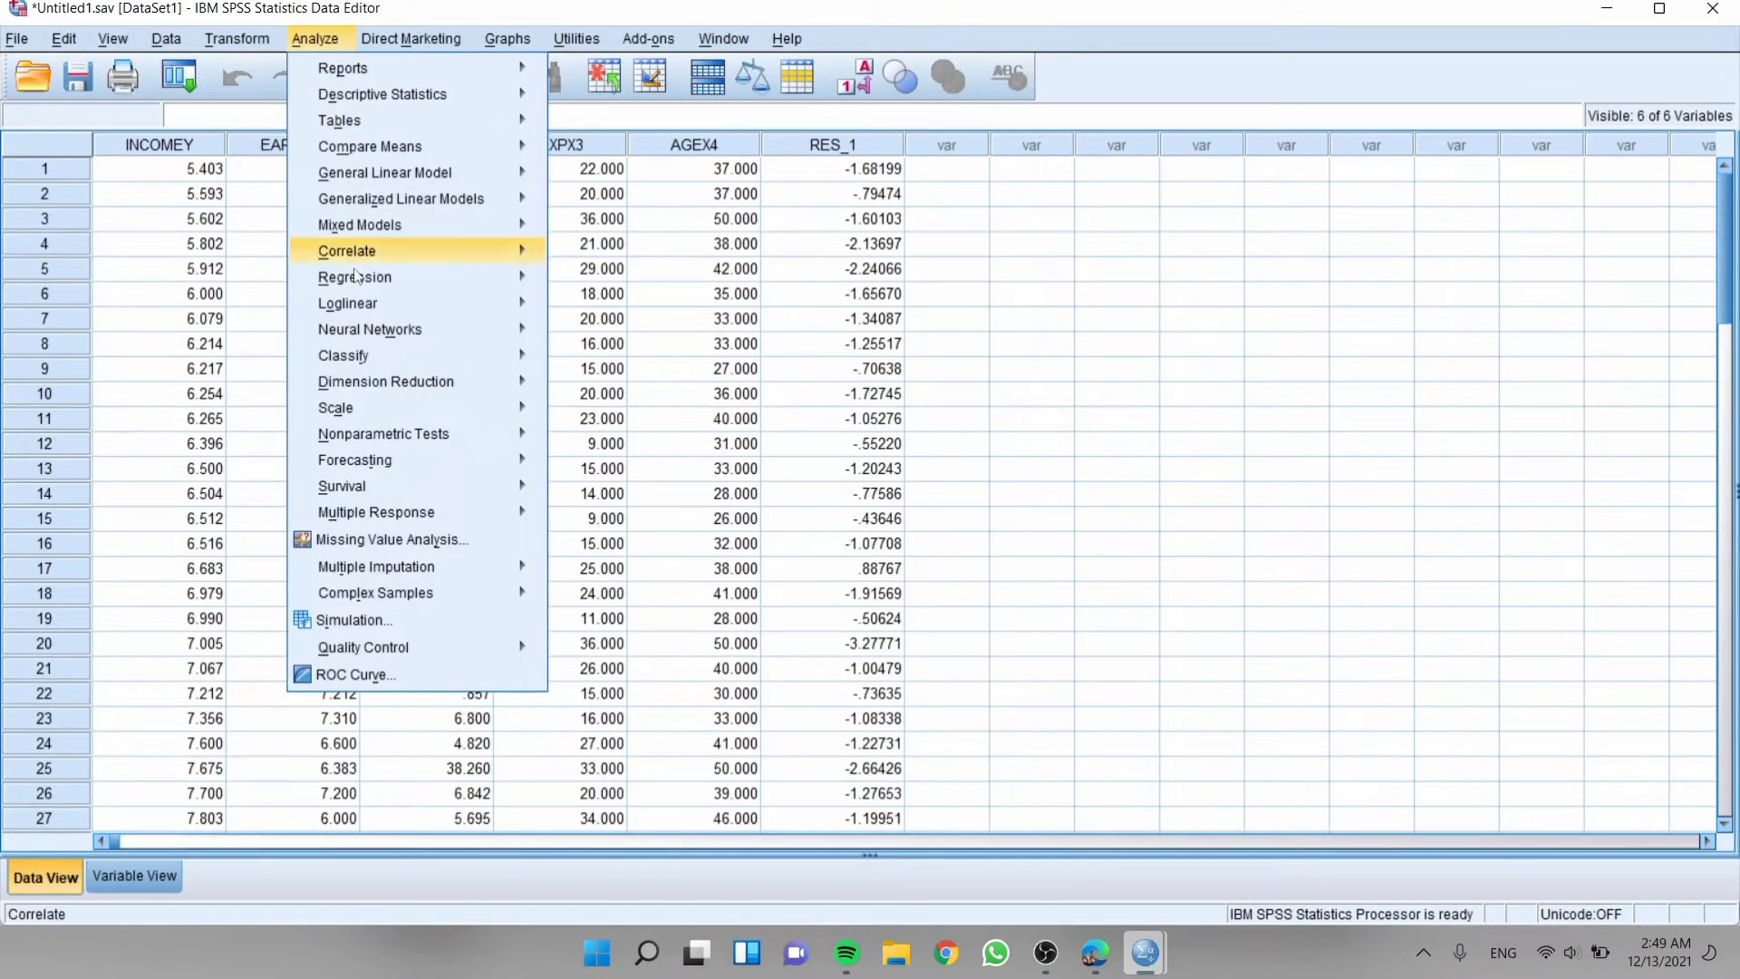
mouse_move(391, 435)
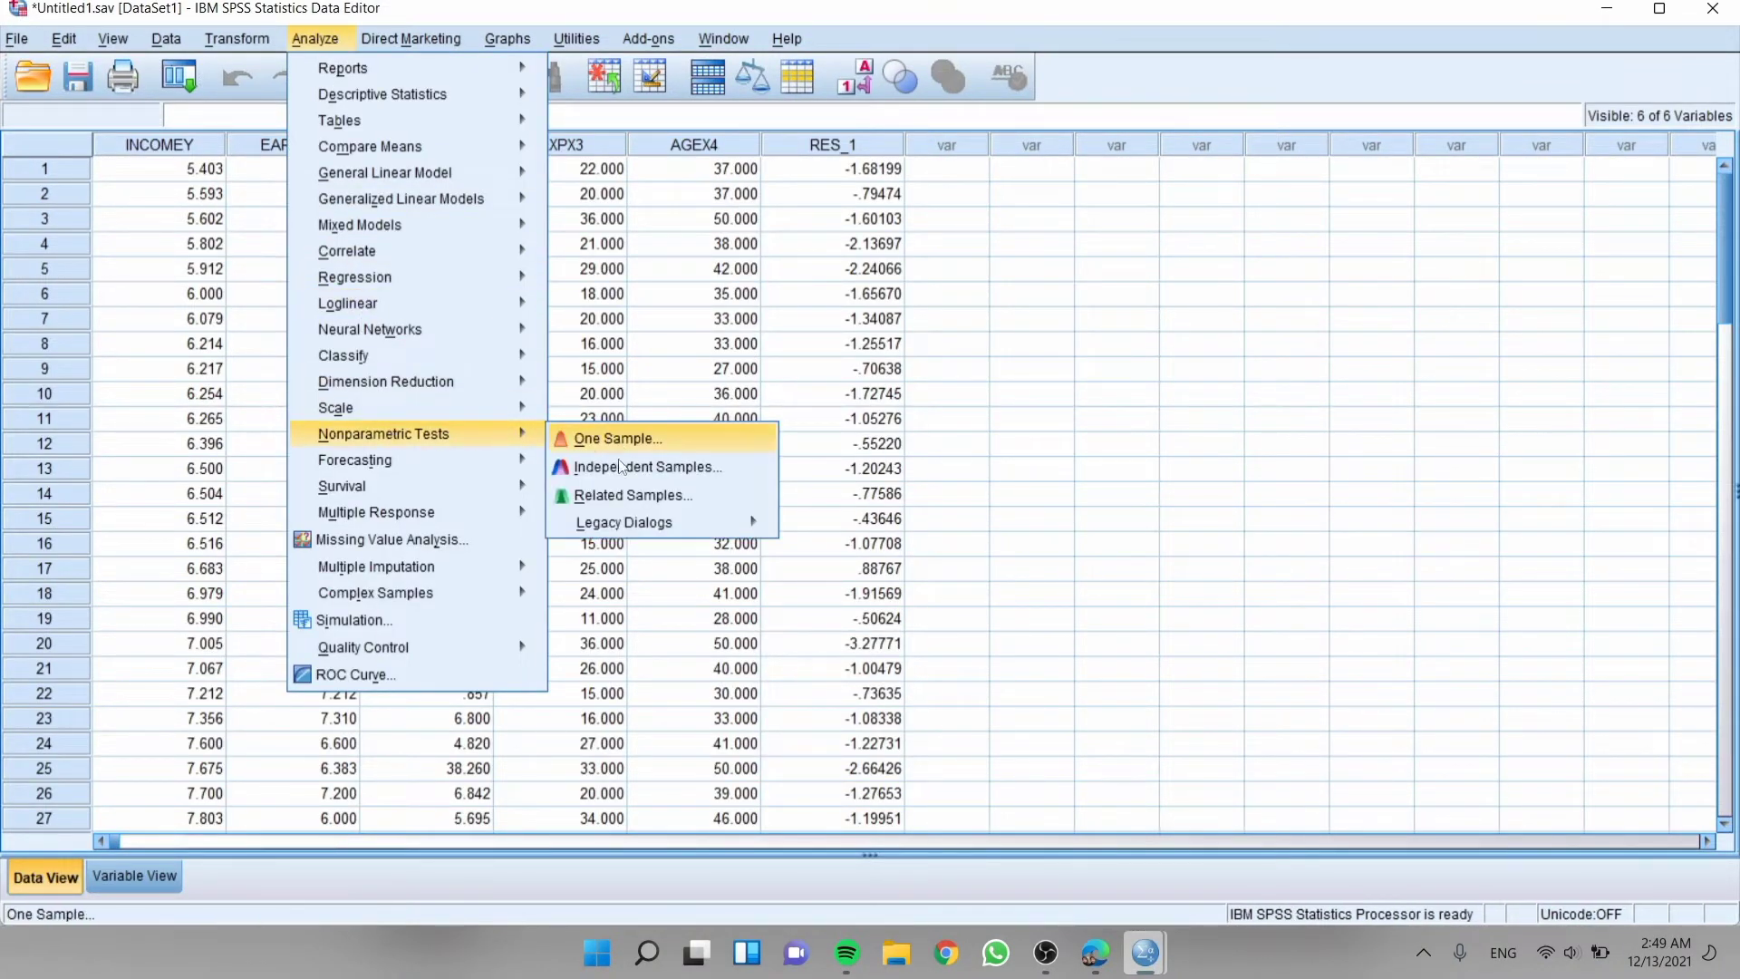
mouse_move(627, 522)
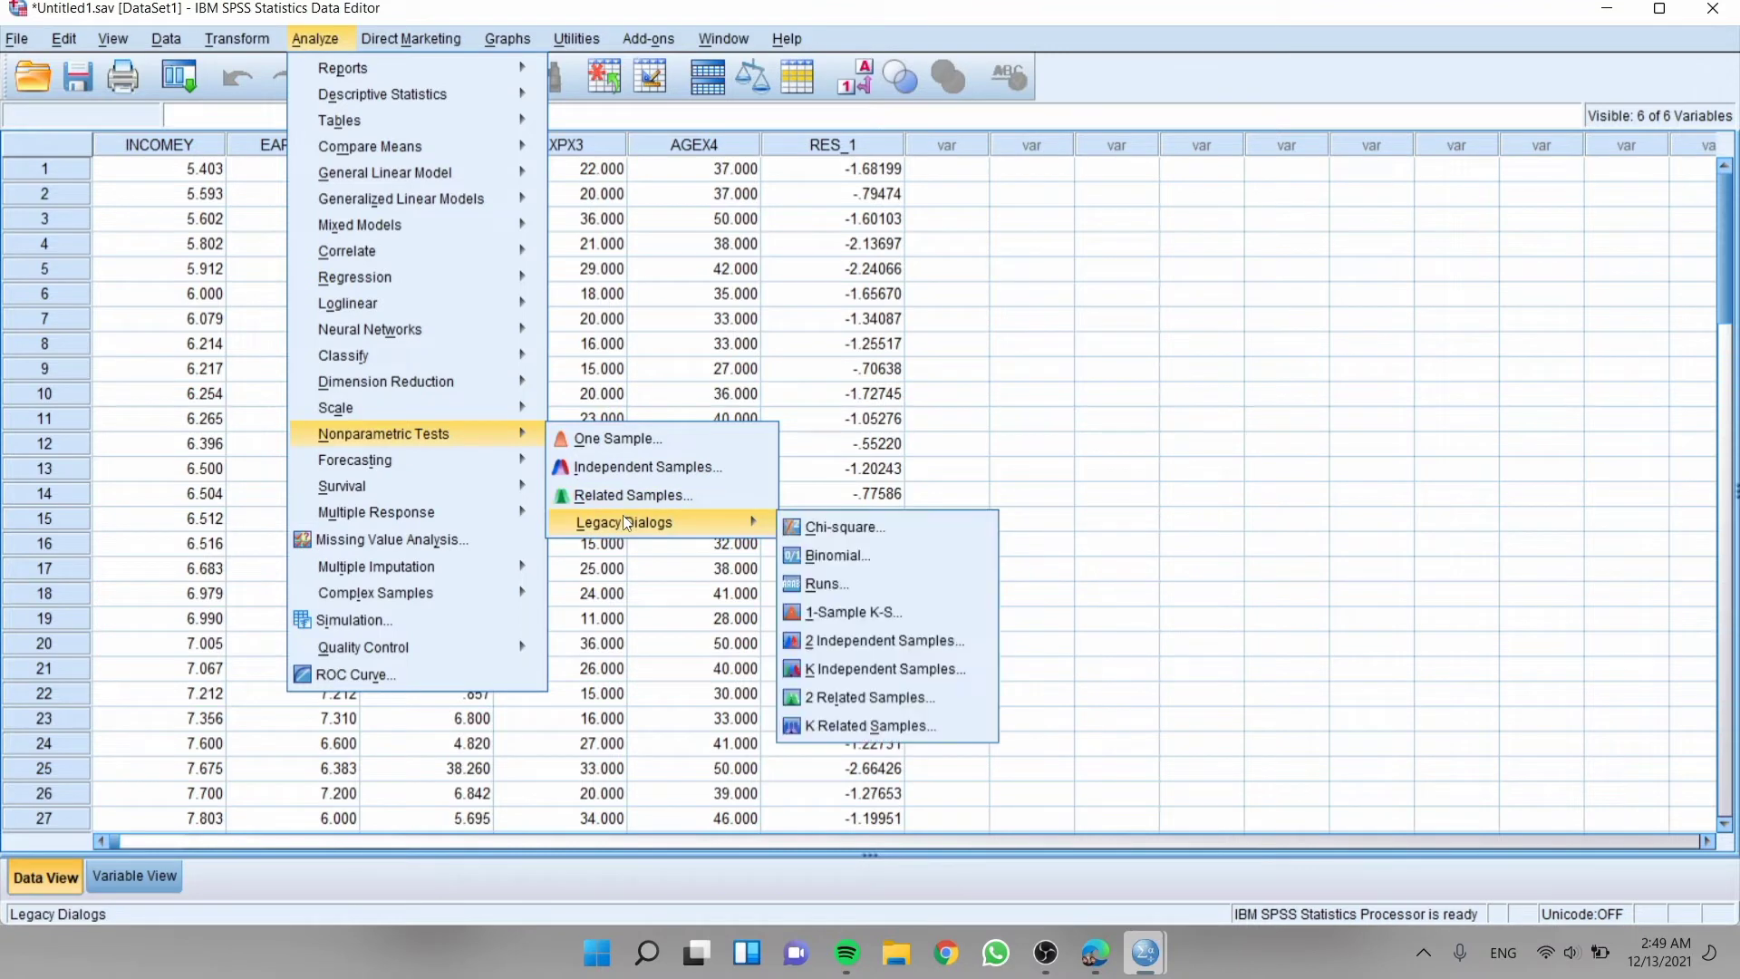
left_click(842, 612)
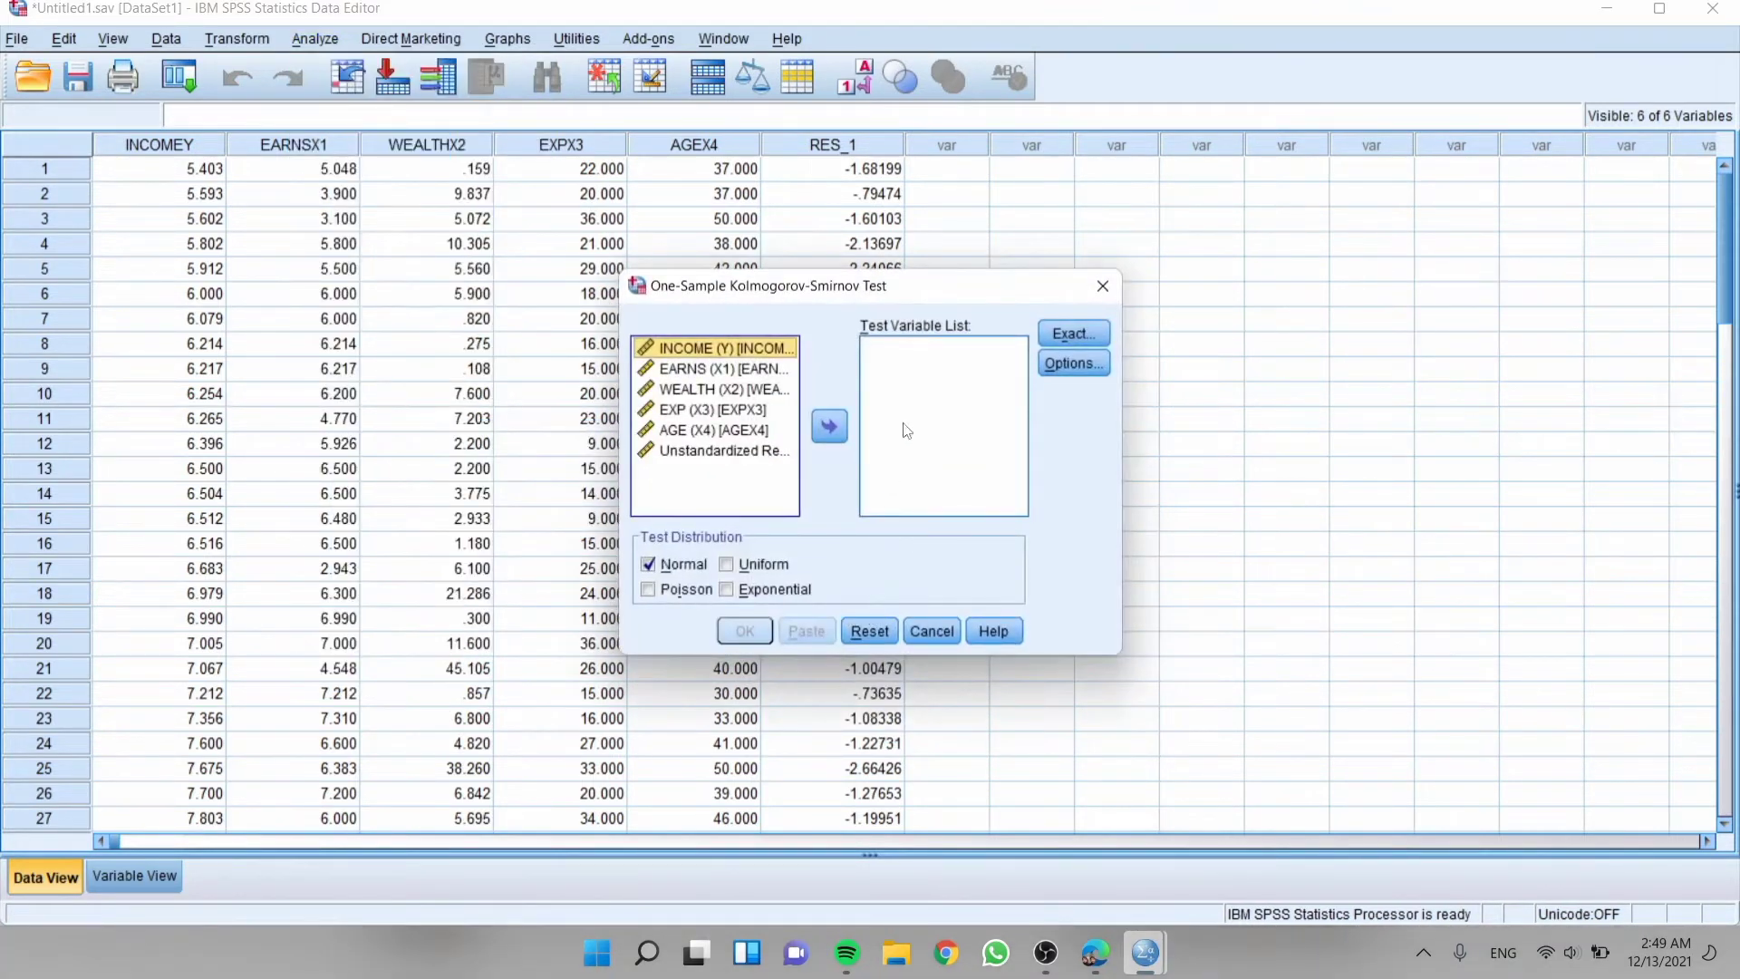
left_click(770, 451)
left_click(829, 427)
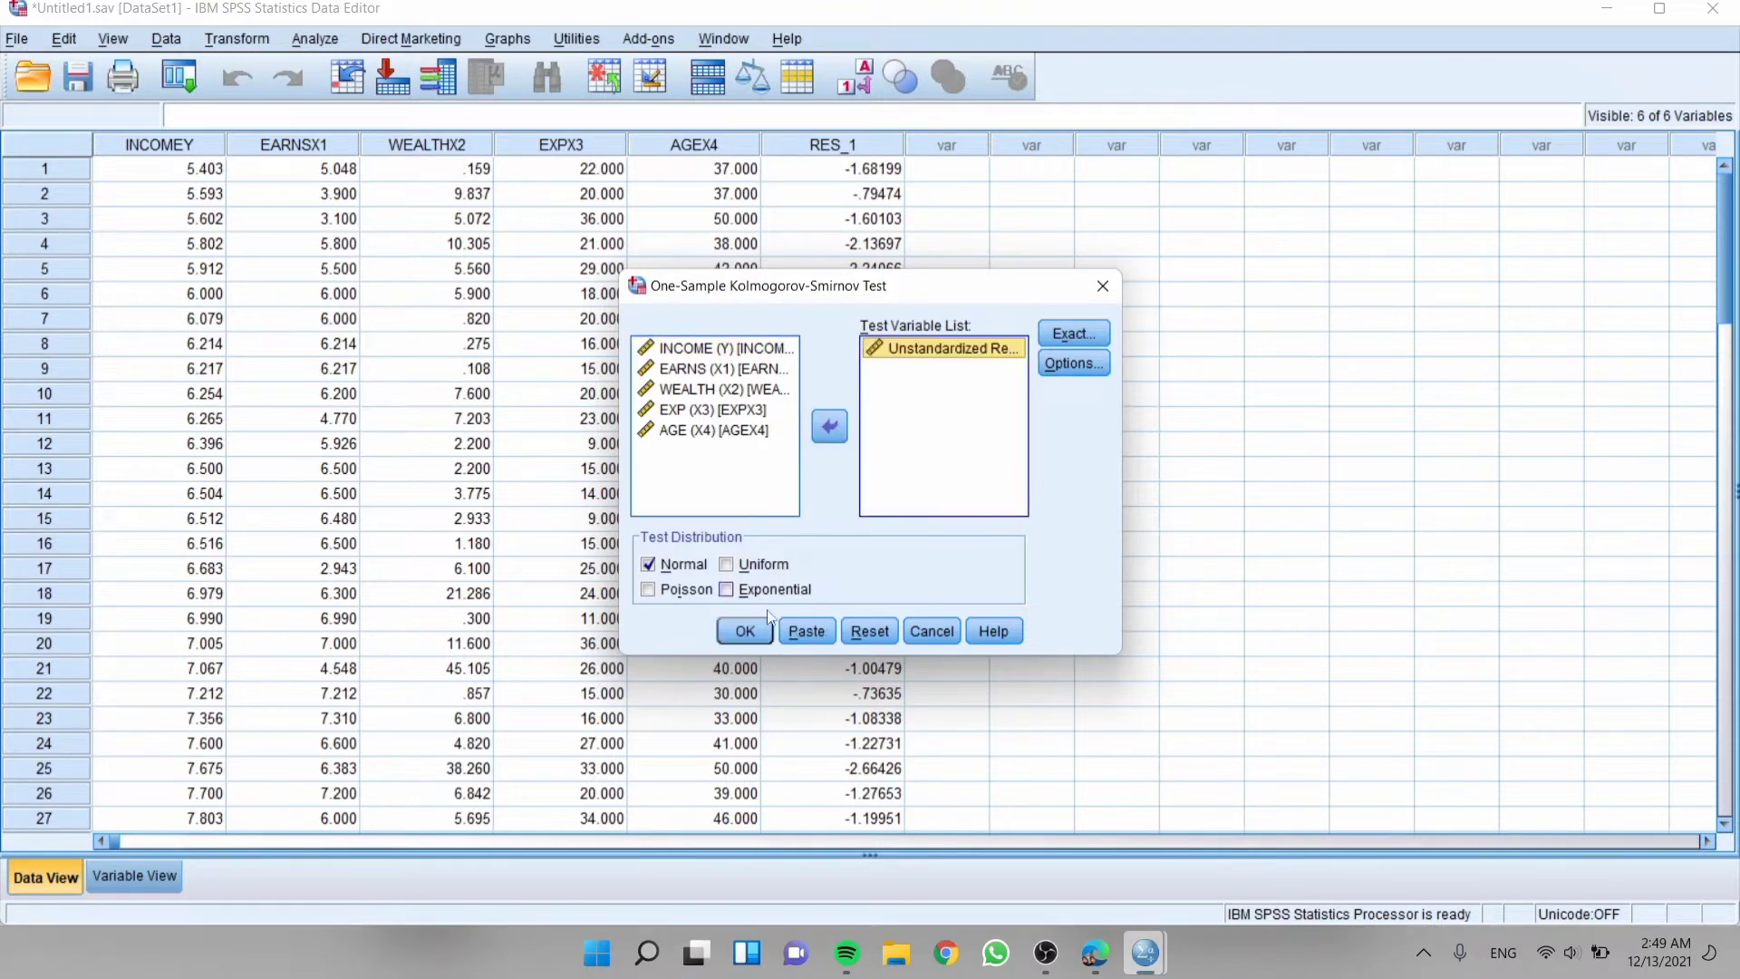
left_click(745, 630)
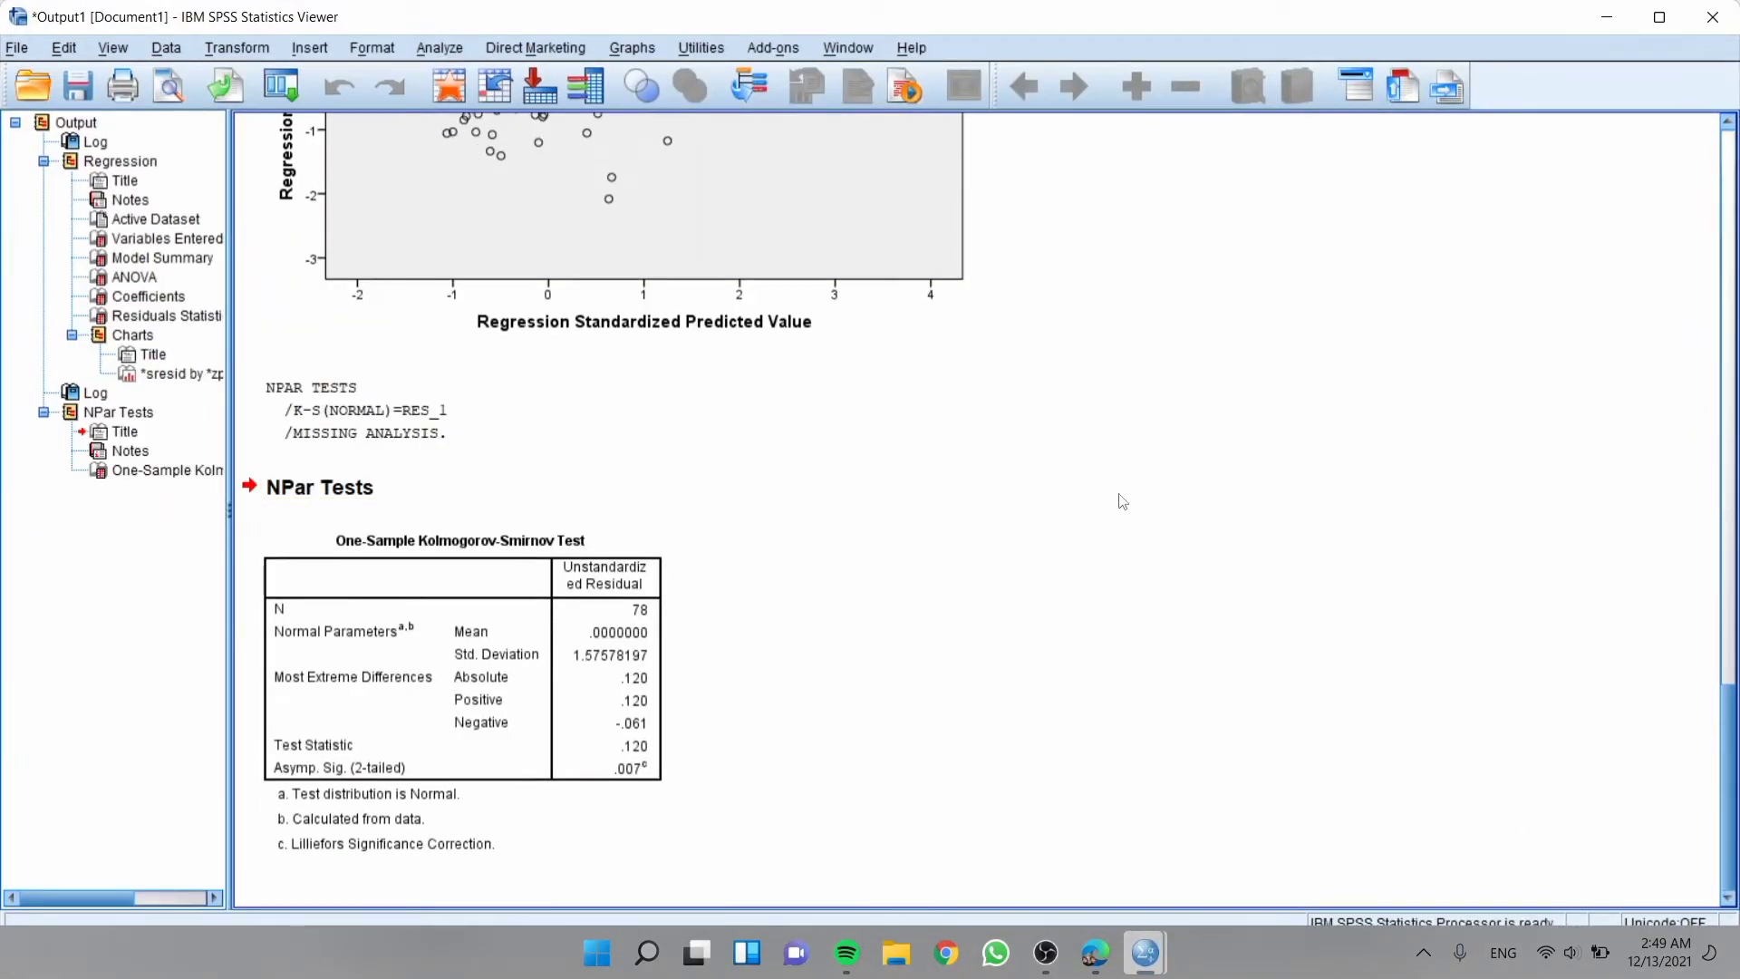
left_click(569, 724)
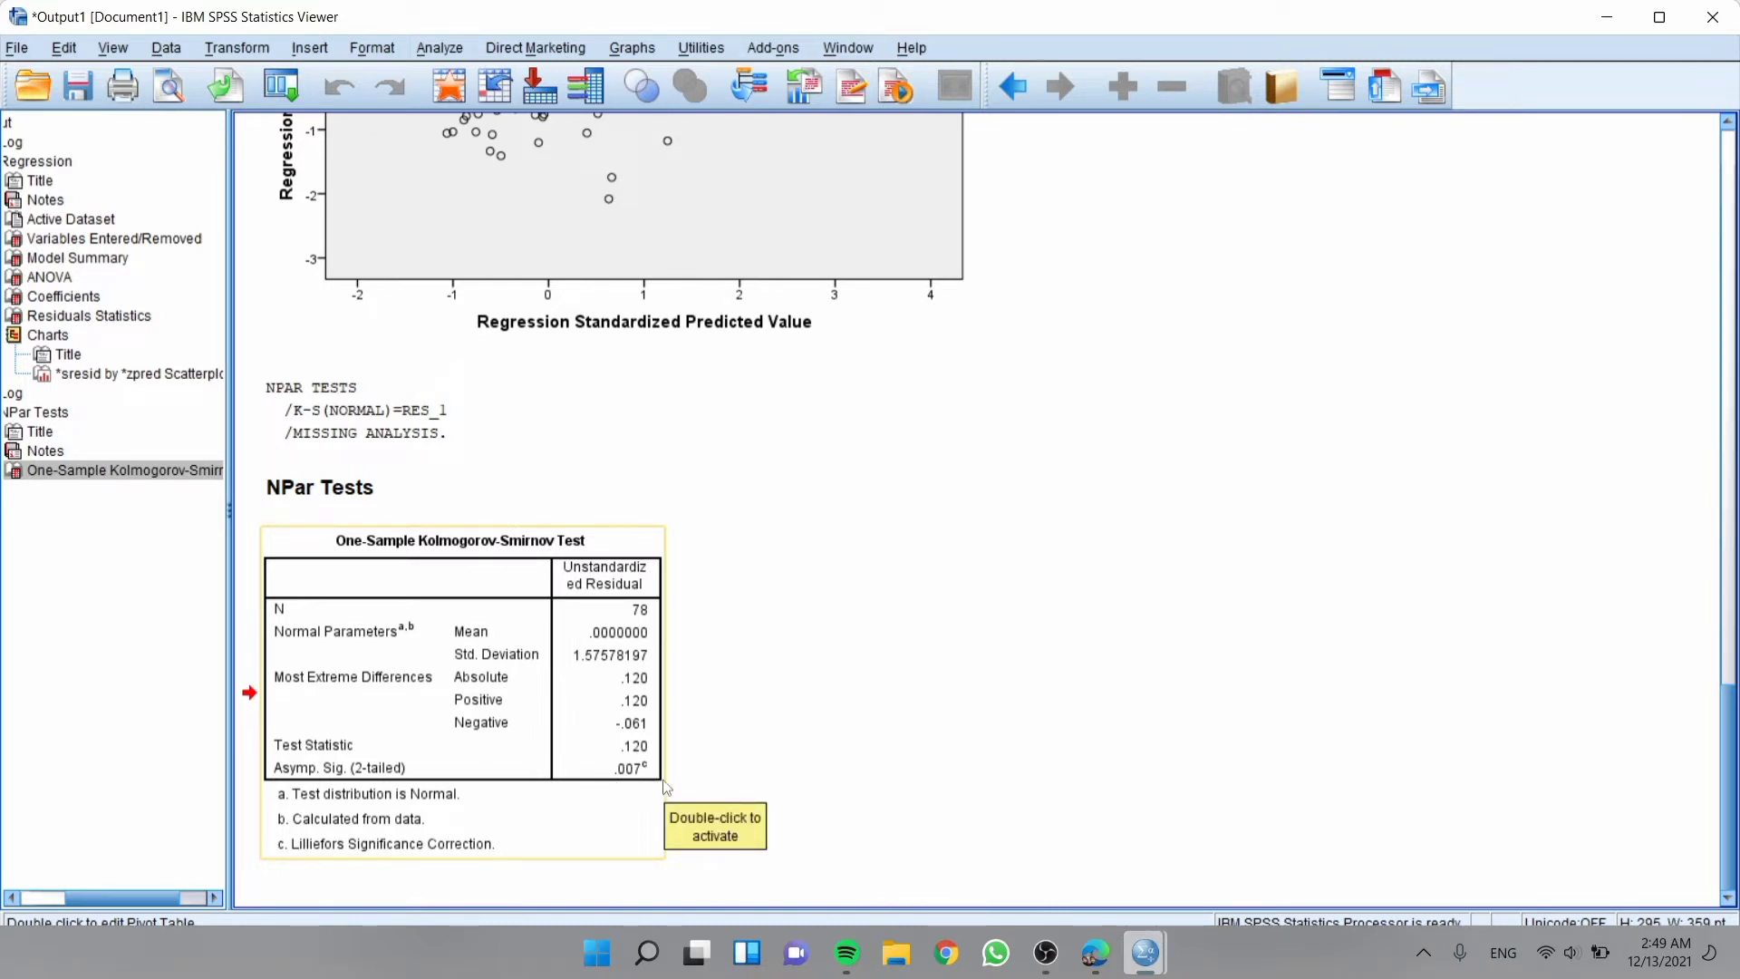
Return to the data, reopen the one-sample Kolmogorov-Smirnov test and remove Unstandardized Residual from its test variables.
left_click(1606, 16)
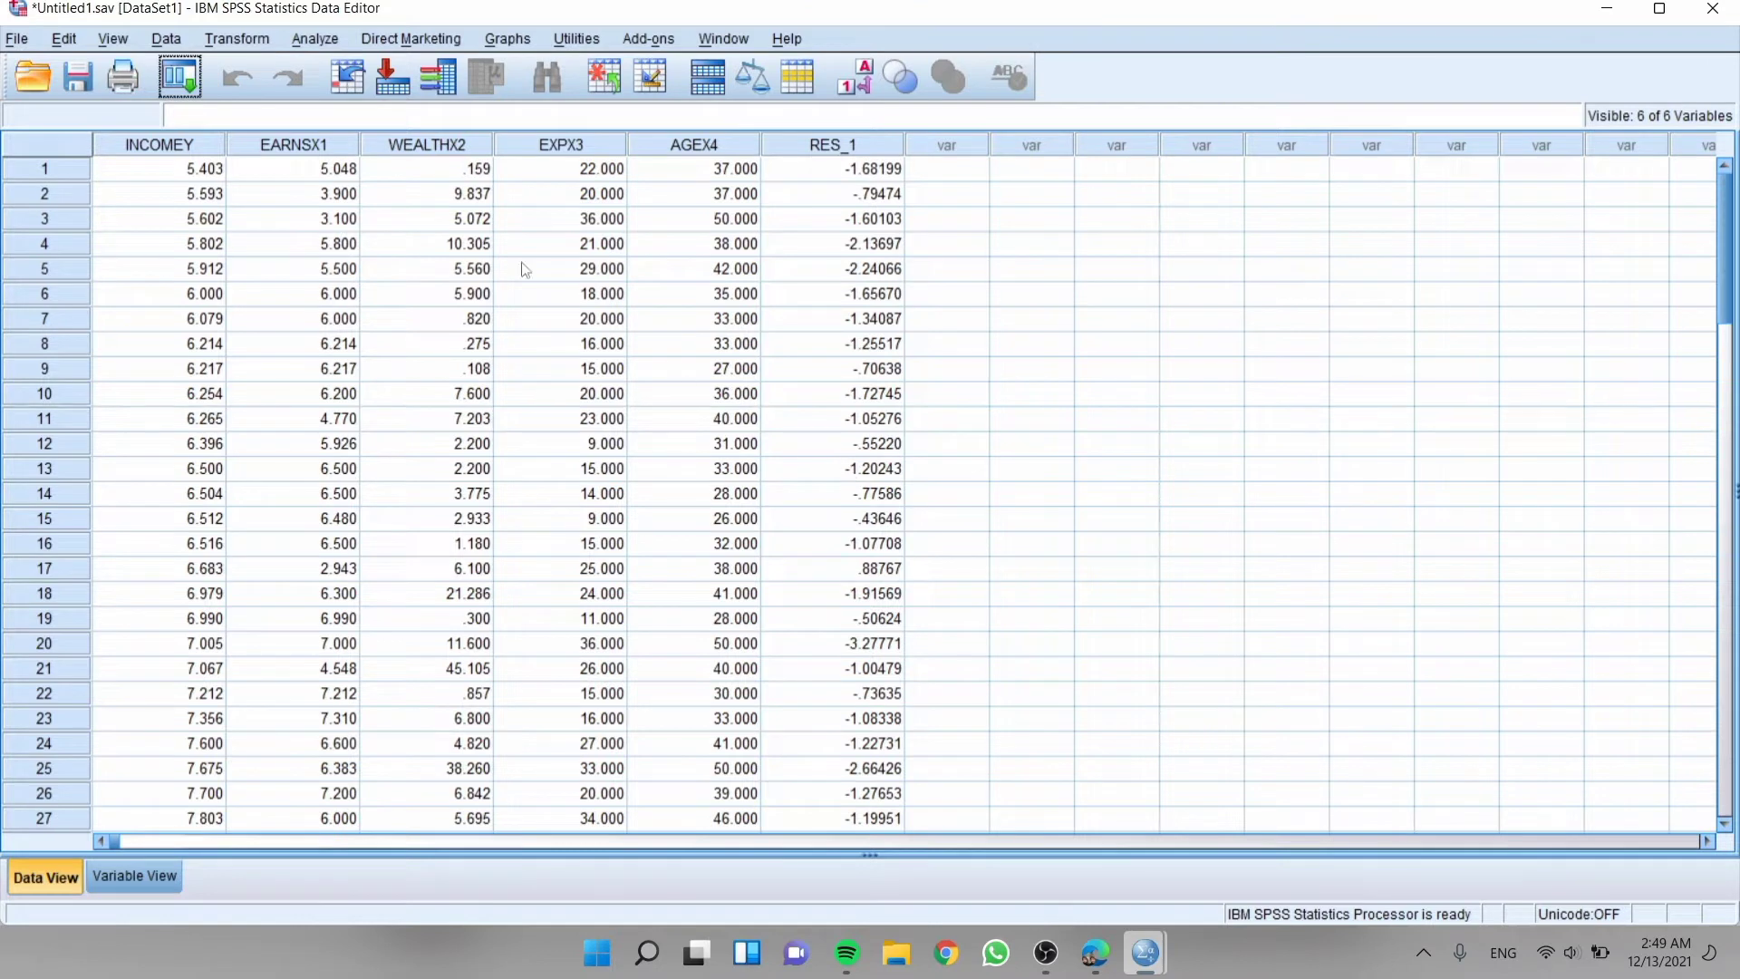
left_click(330, 47)
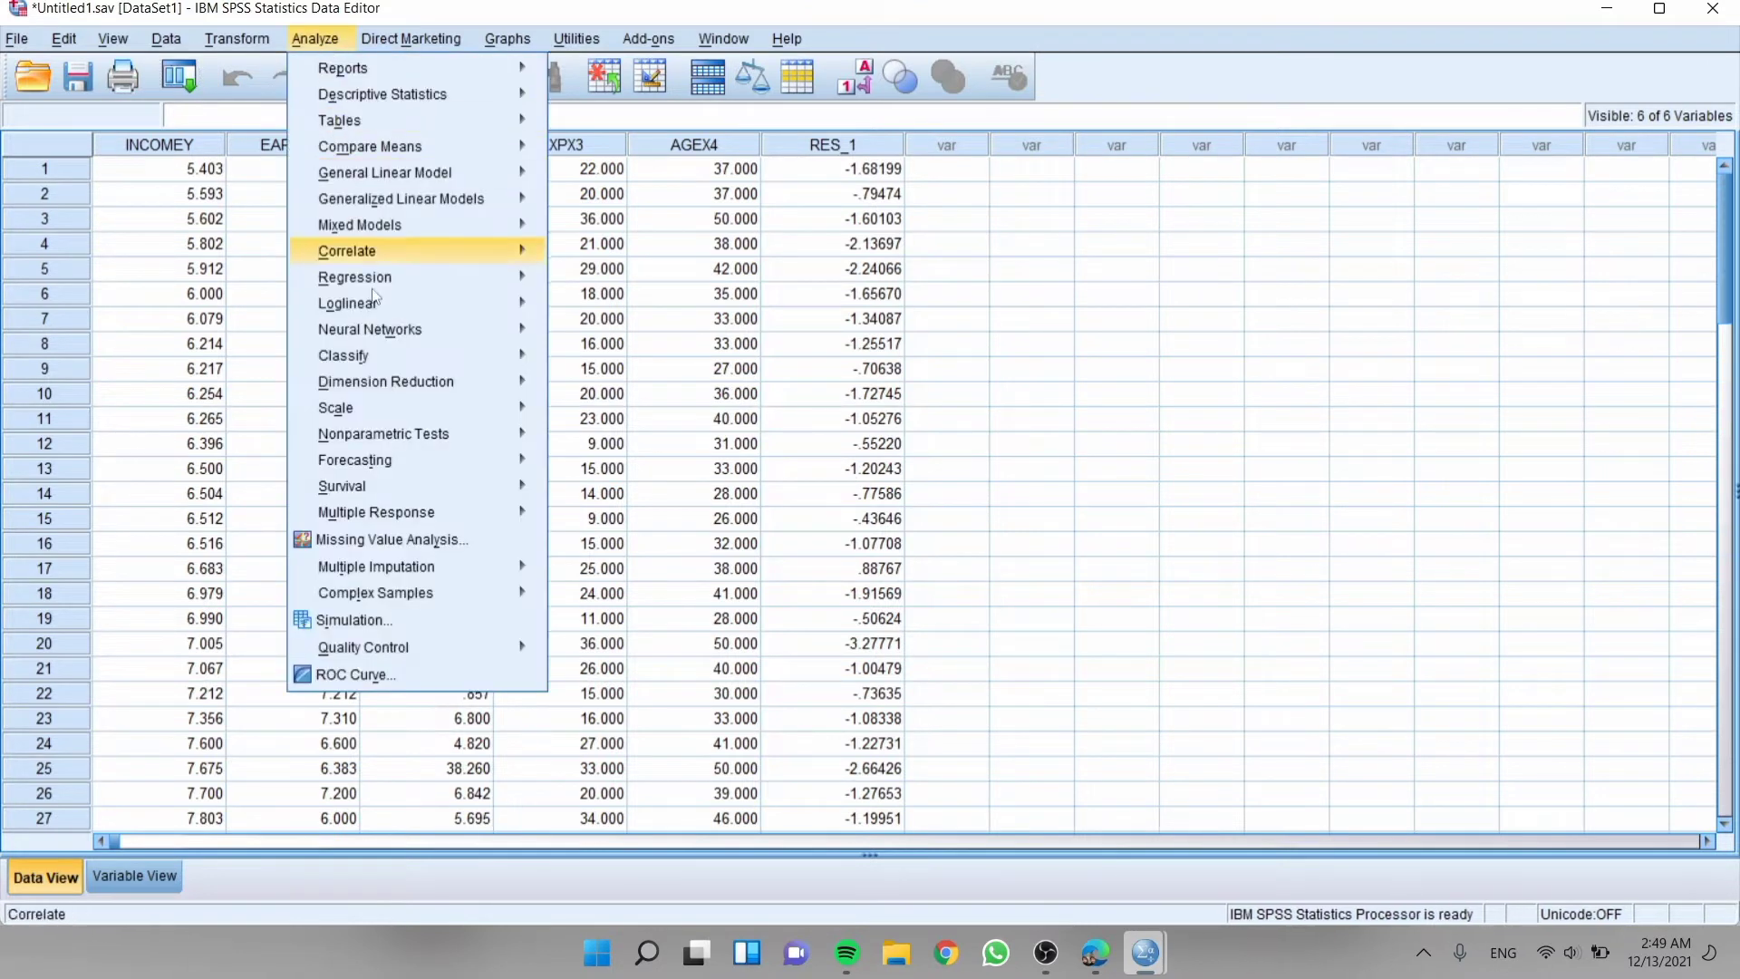
mouse_move(428, 434)
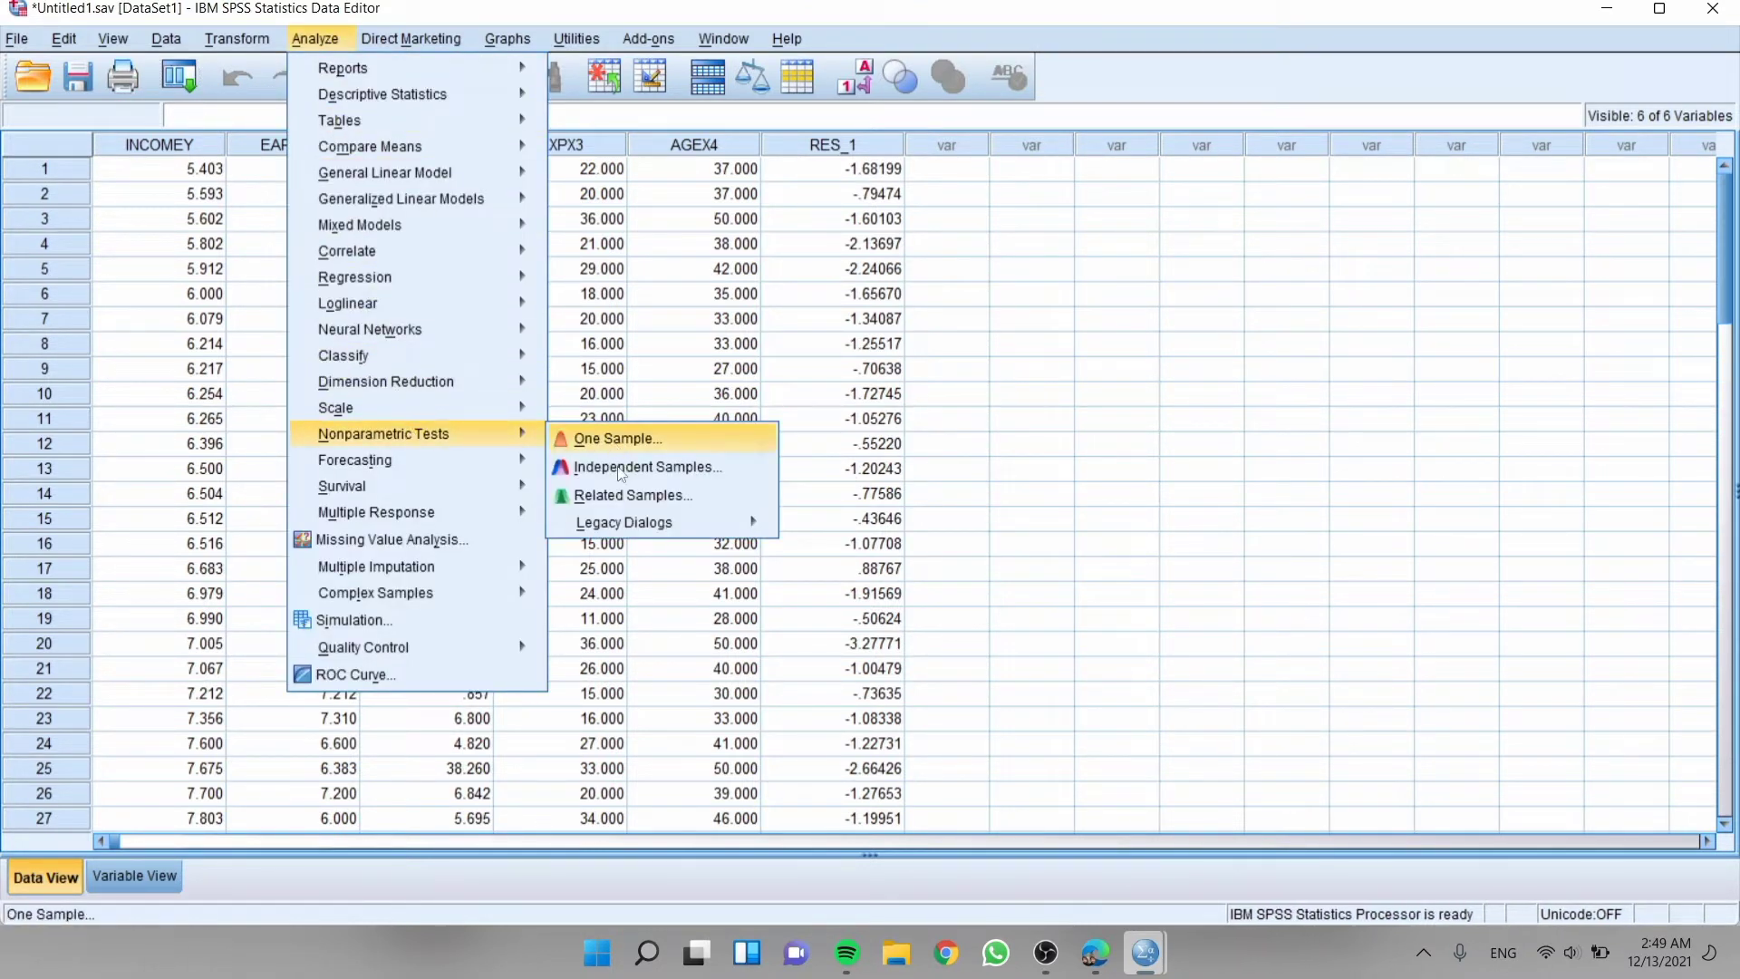
mouse_move(689, 522)
left_click(892, 613)
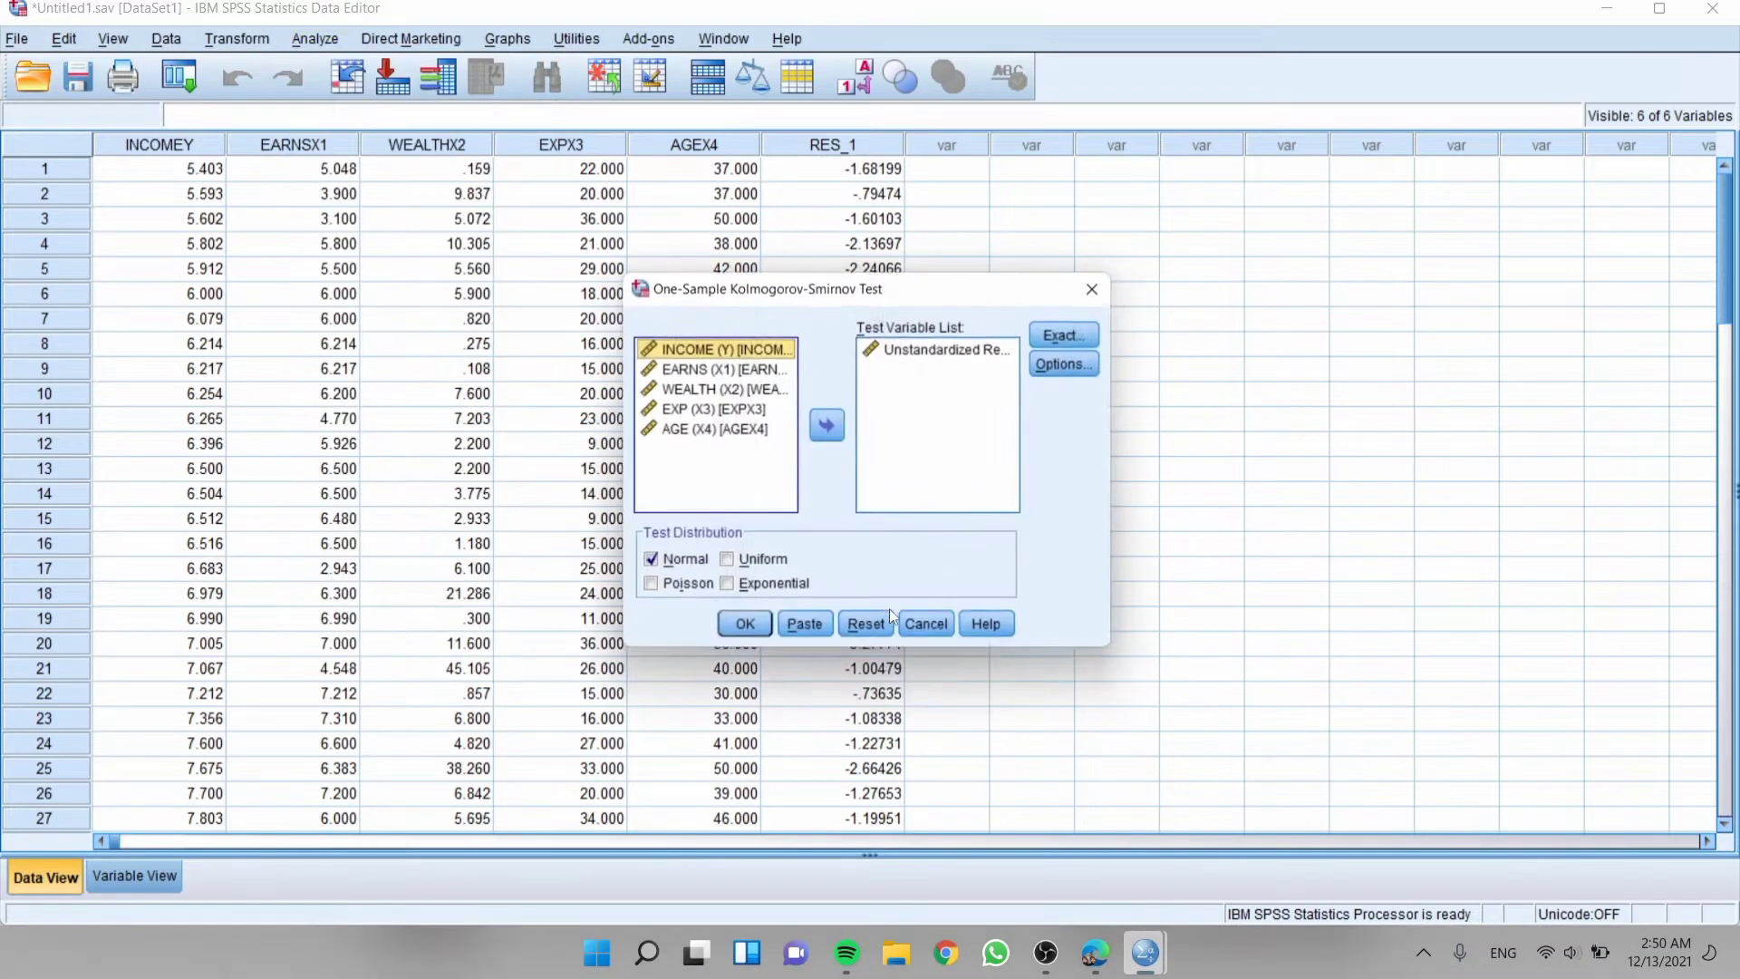
left_click(936, 356)
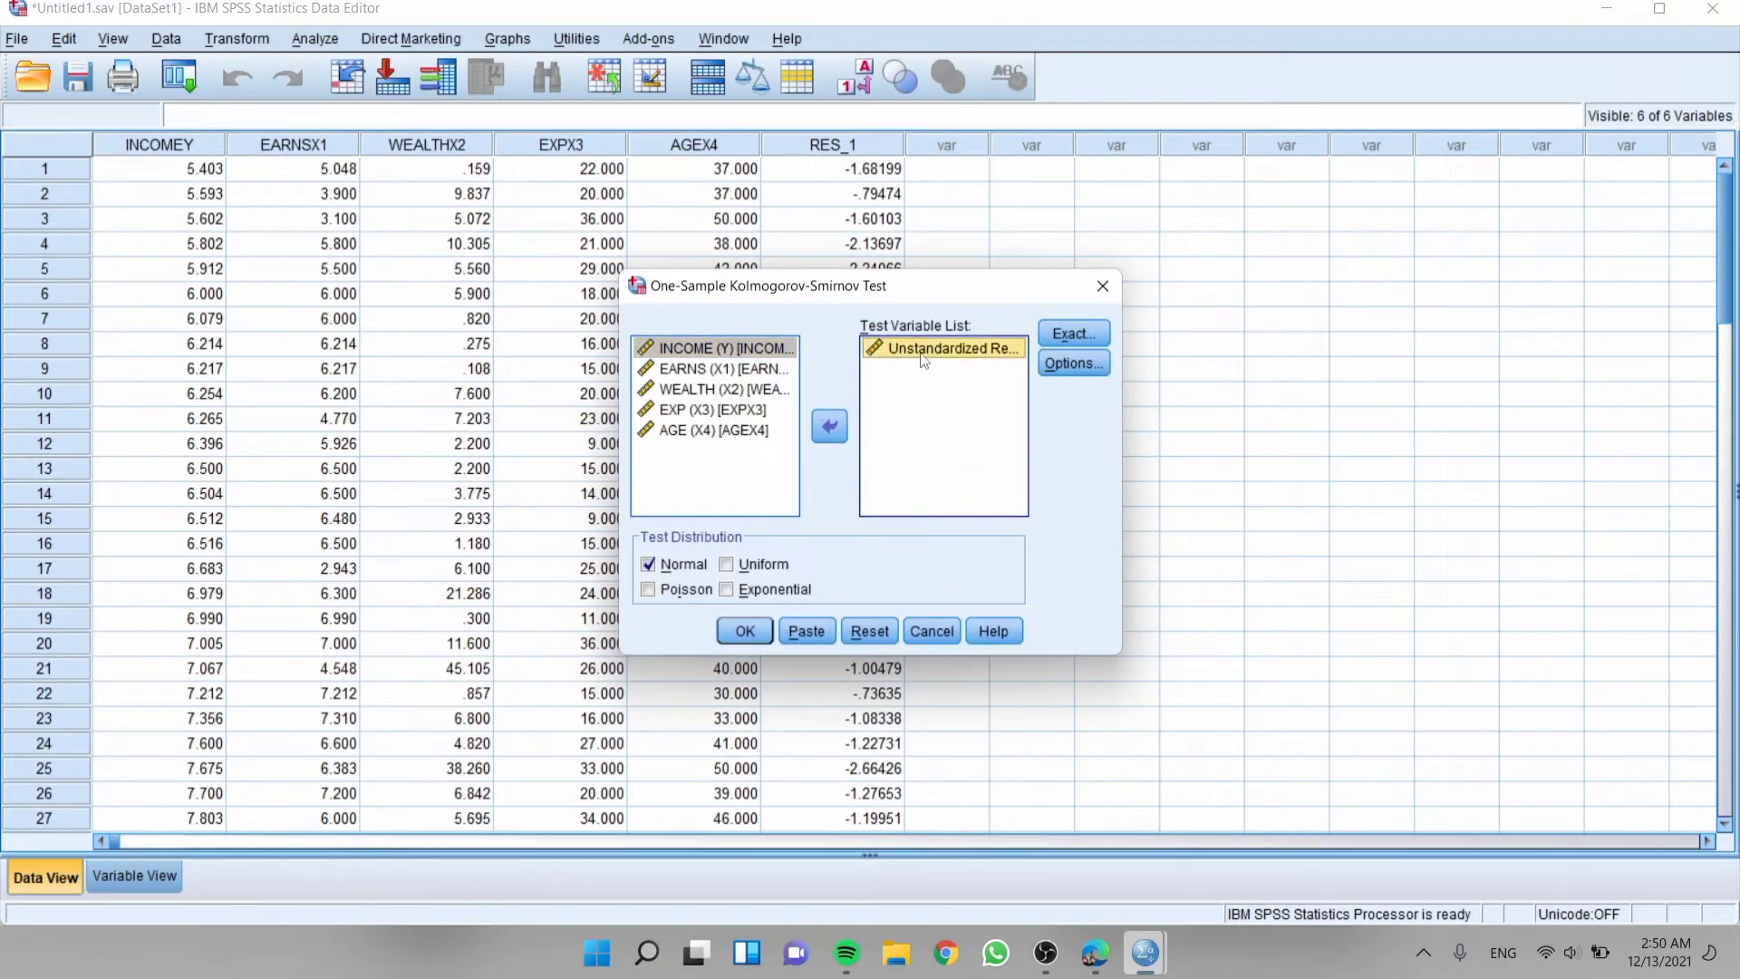
double_click(926, 356)
Run the Kolmogorov-Smirnov test on INCOME (Y), EARNS (X1), WEALTH (X2), EXP (X3) and AGE (X4) against the Normal distribution.
left_click(751, 349)
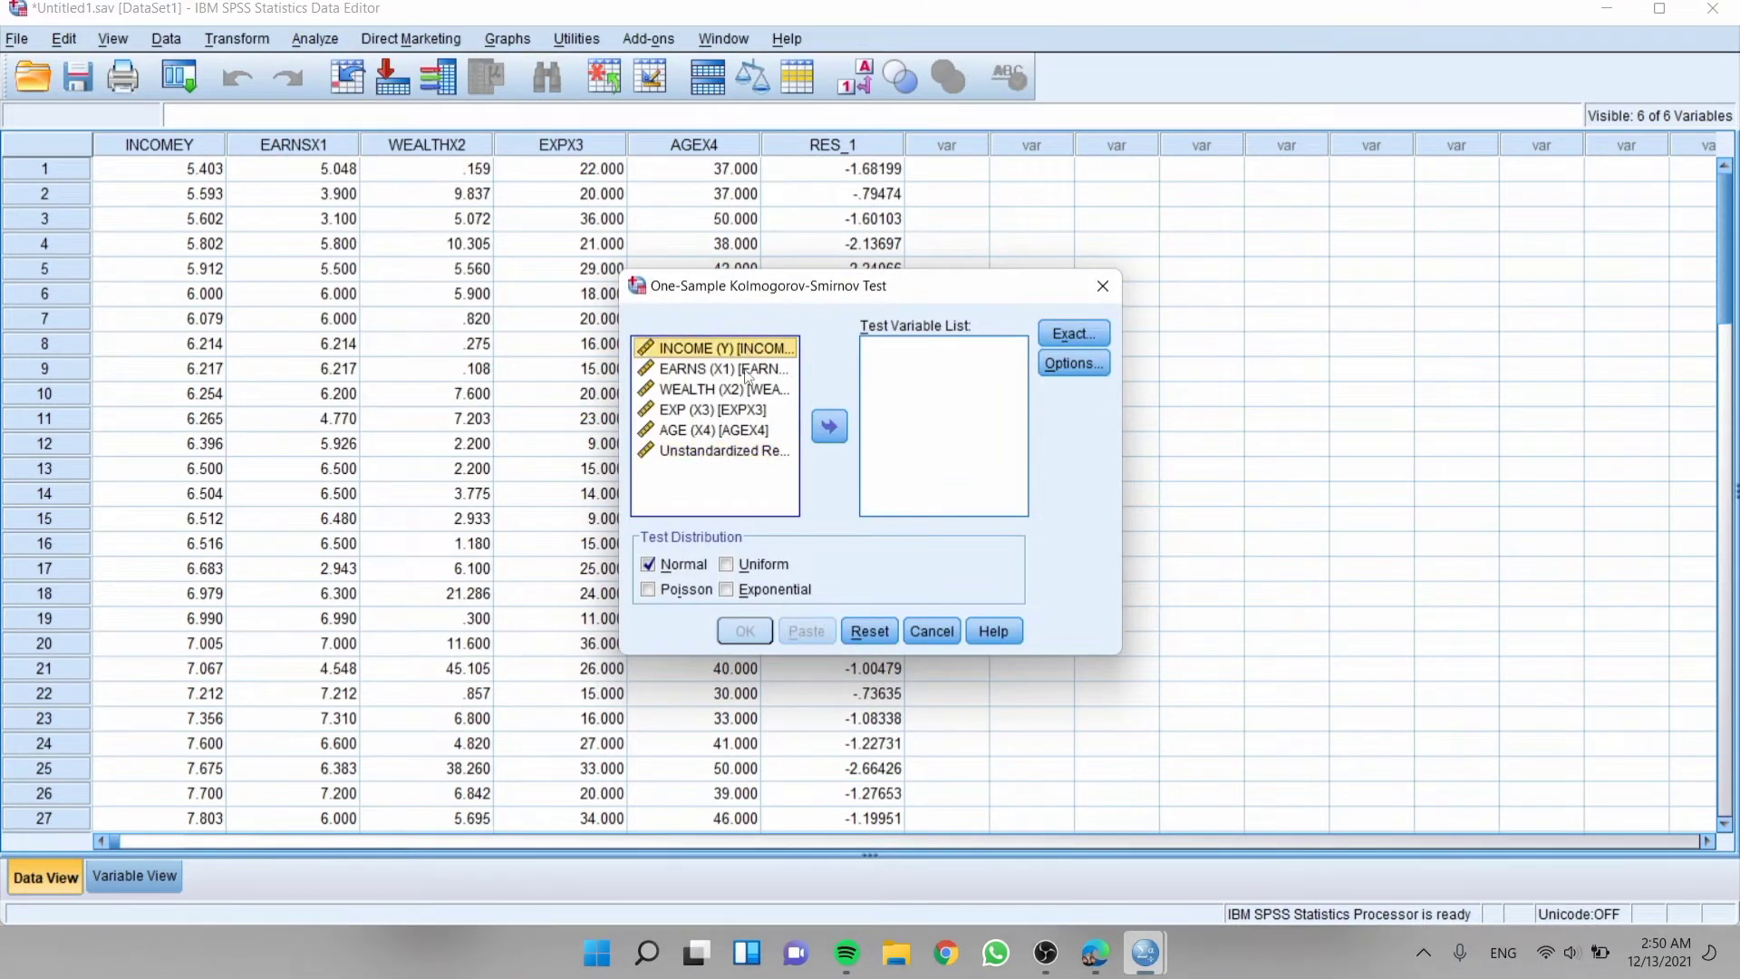
left_click_drag(759, 345, 742, 432)
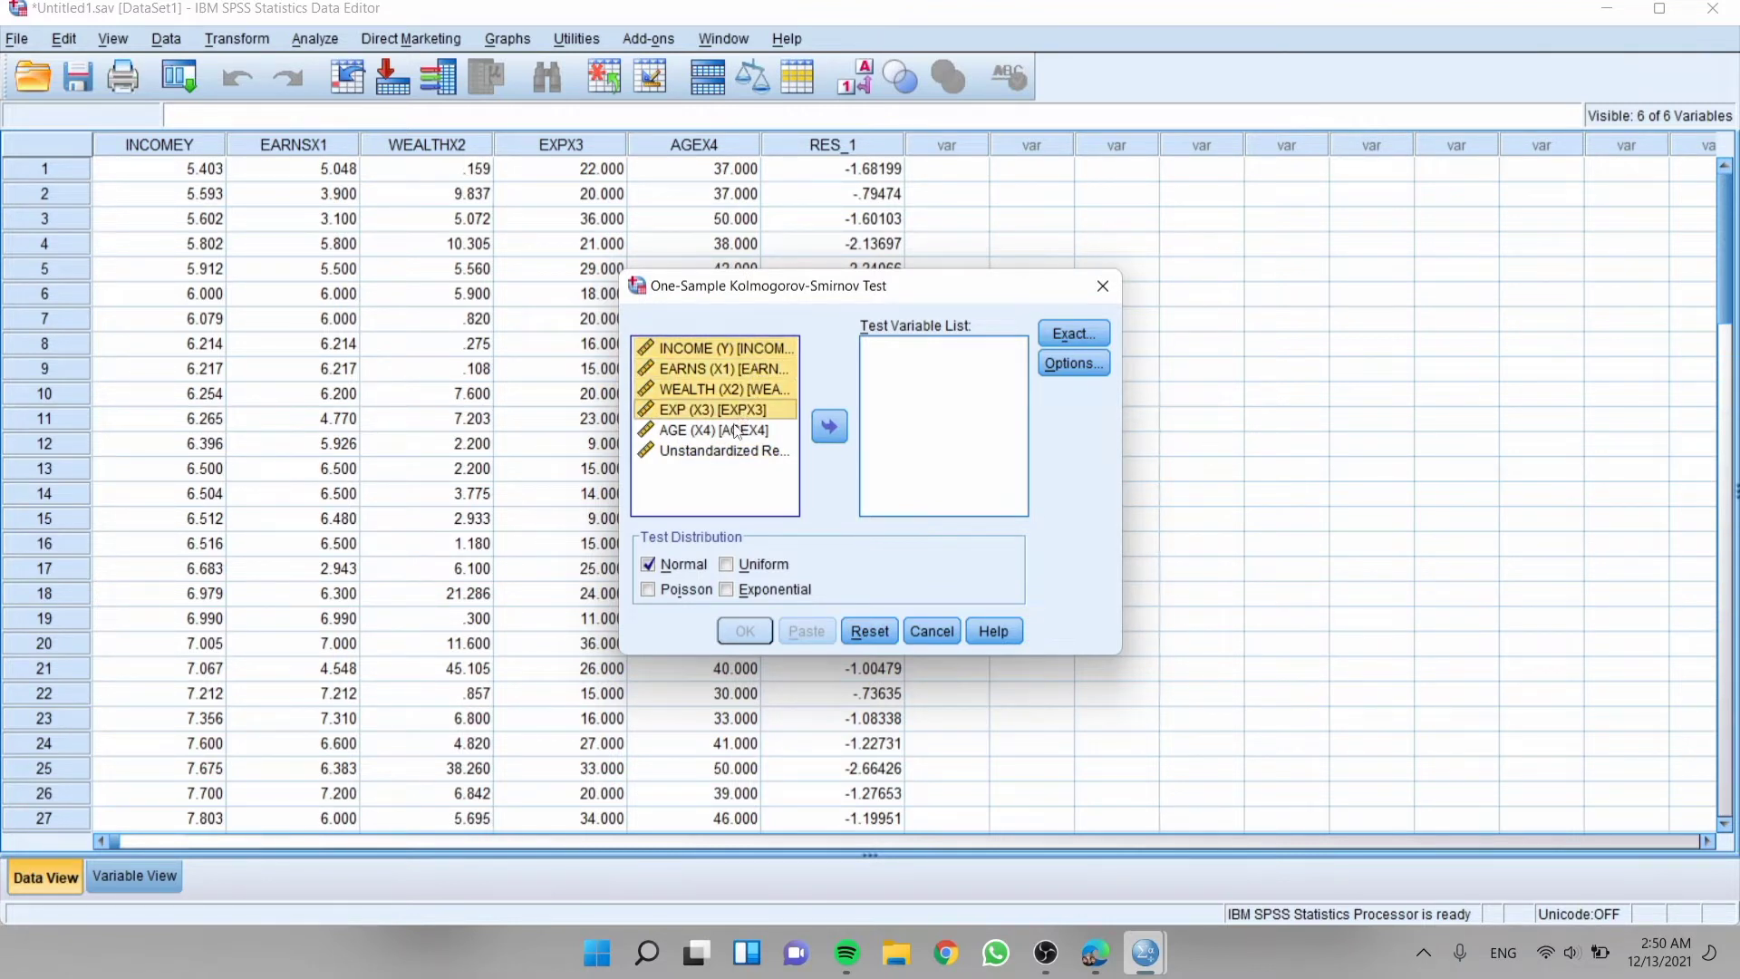
left_click(829, 426)
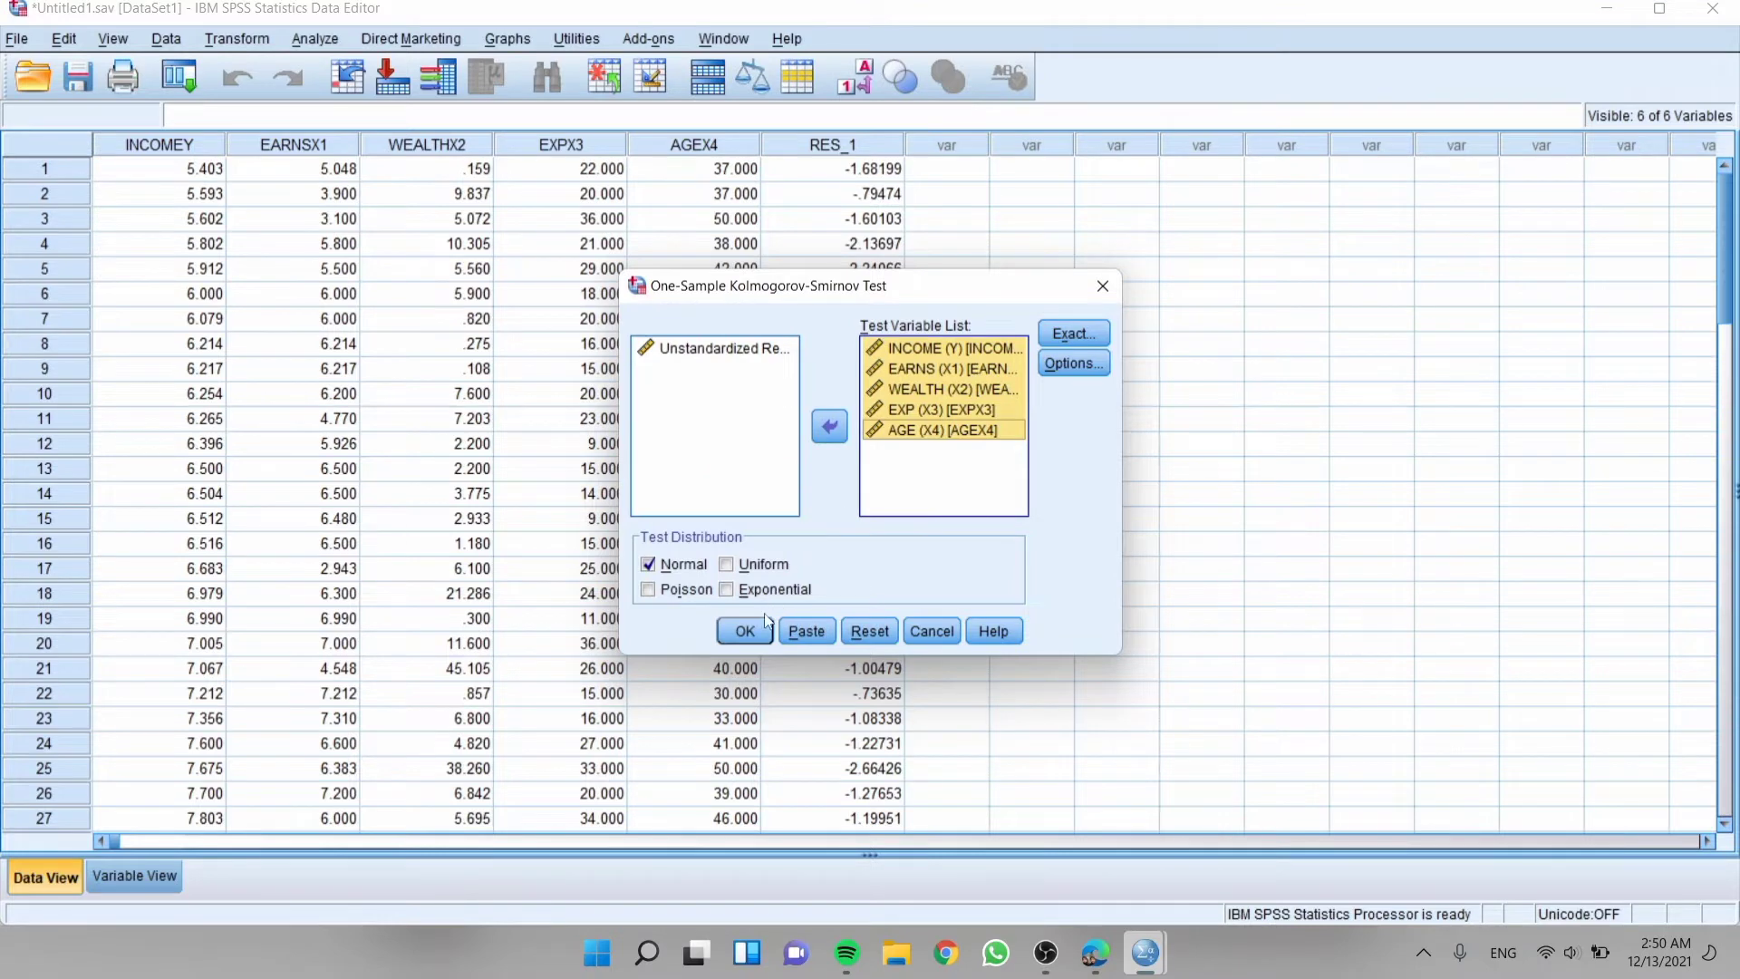
left_click(745, 631)
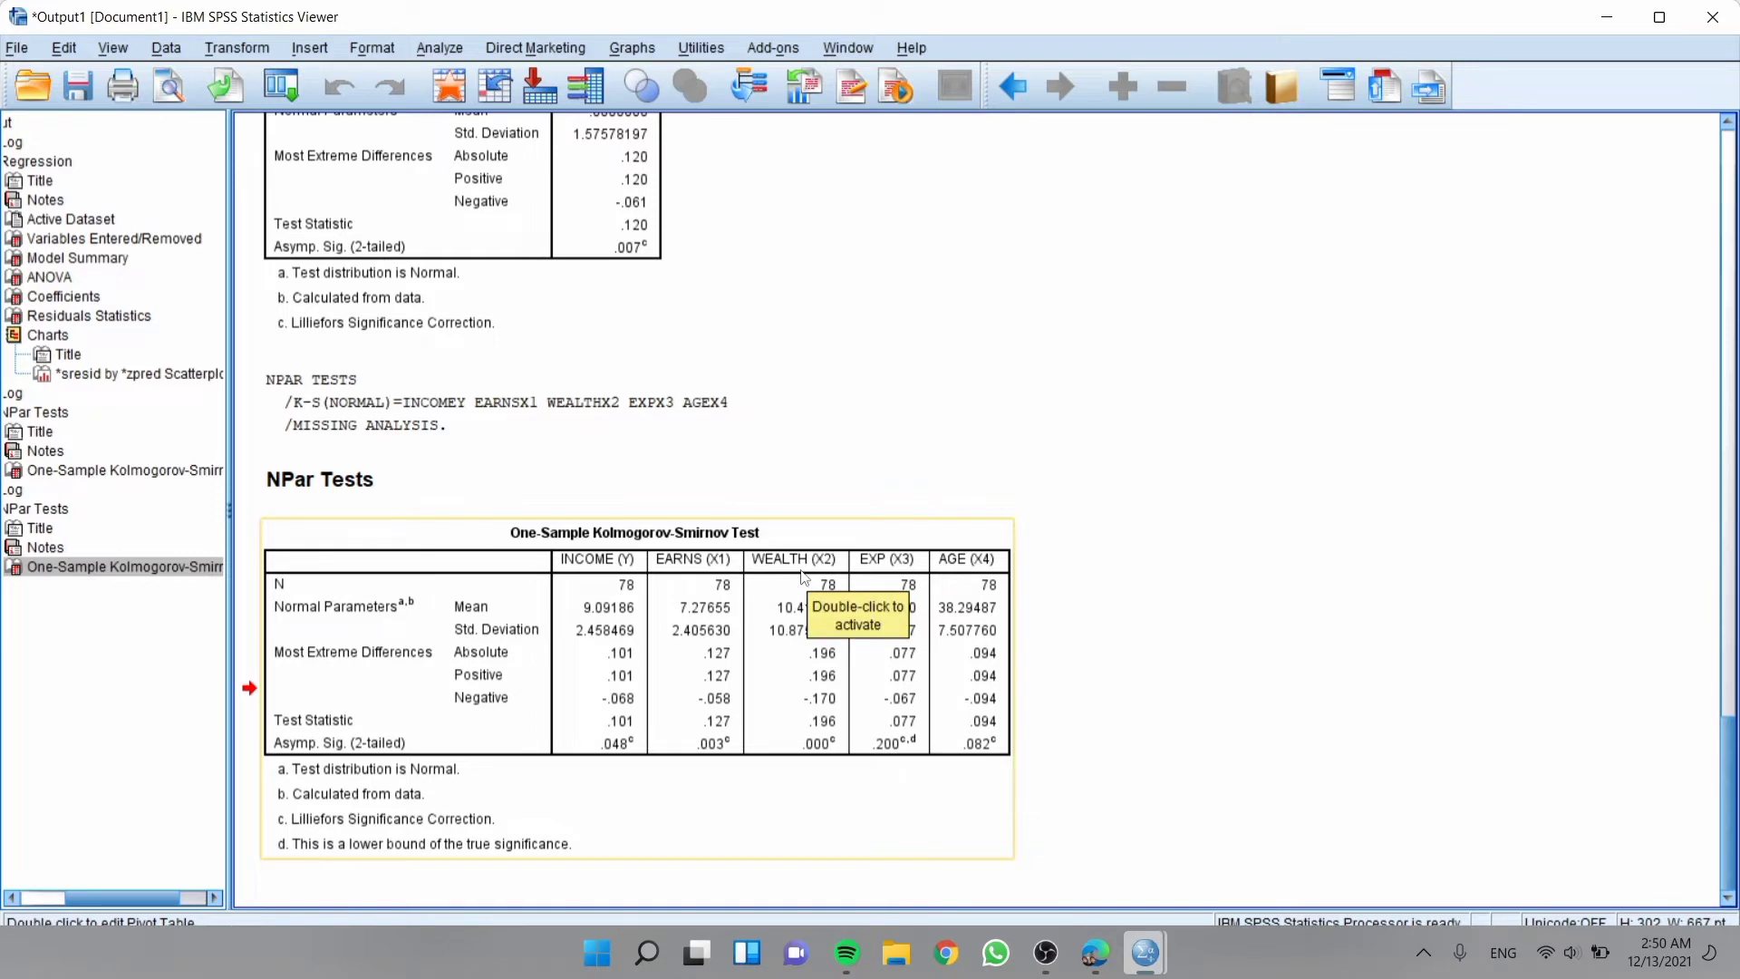
Return to the data and create a legacy histogram of INCOME (Y) with the normal curve displayed.
left_click(1607, 17)
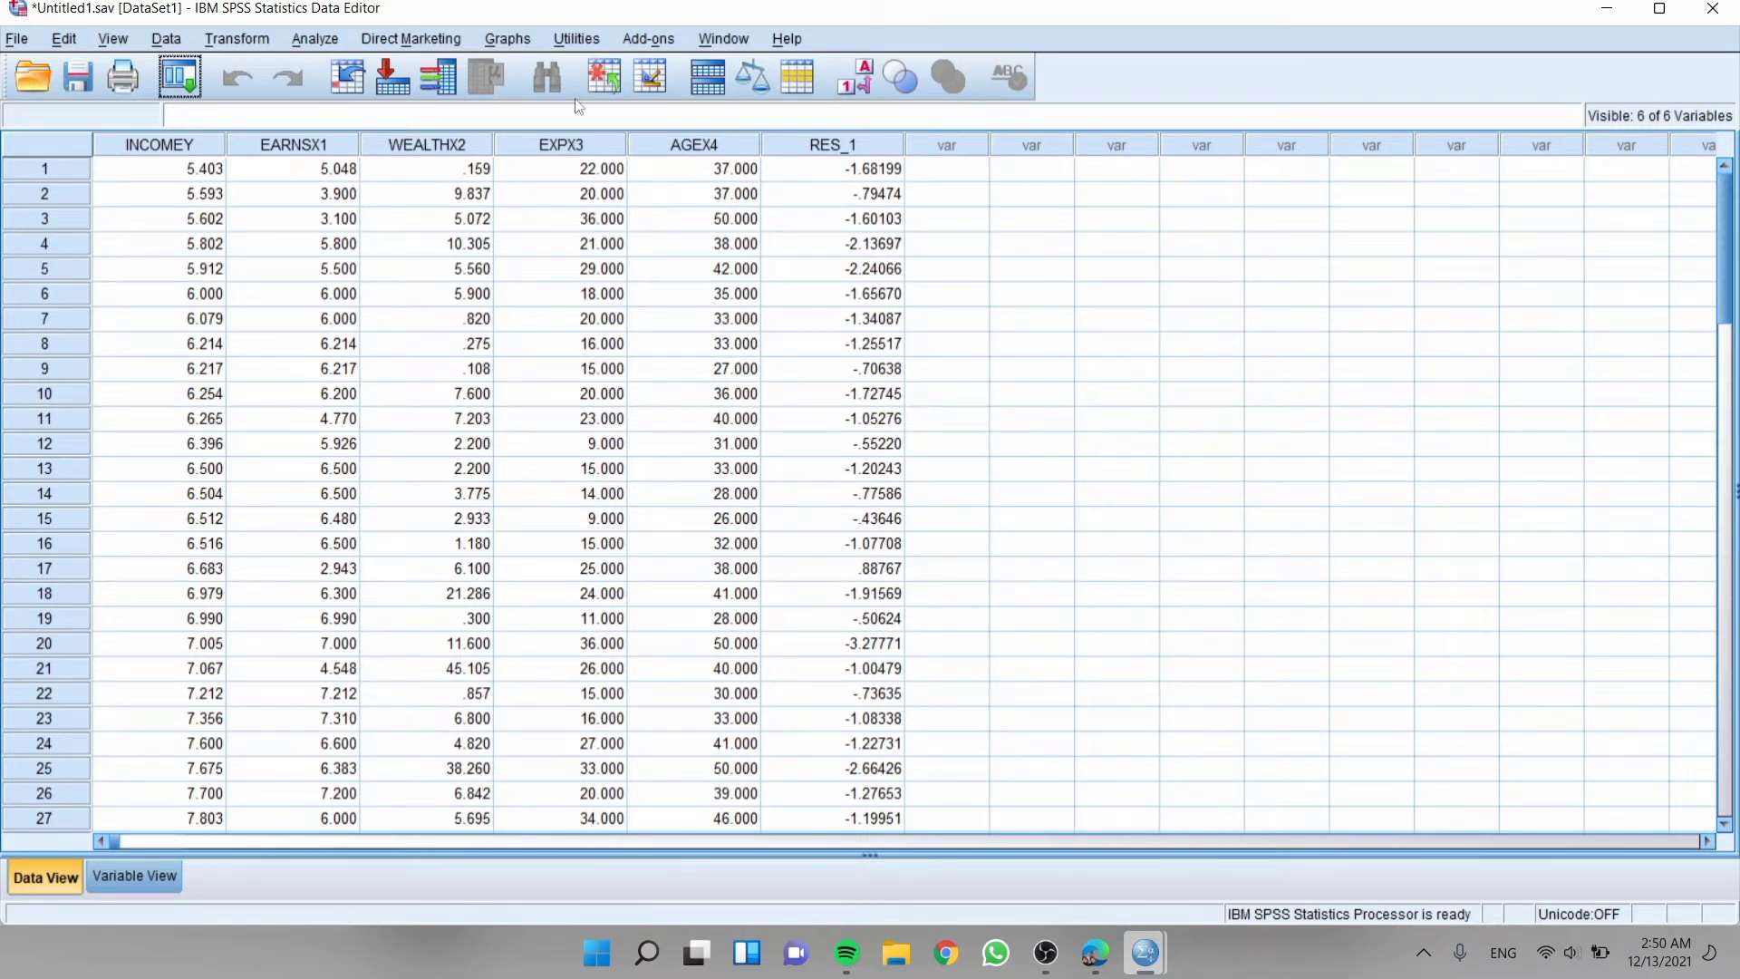
left_click(521, 40)
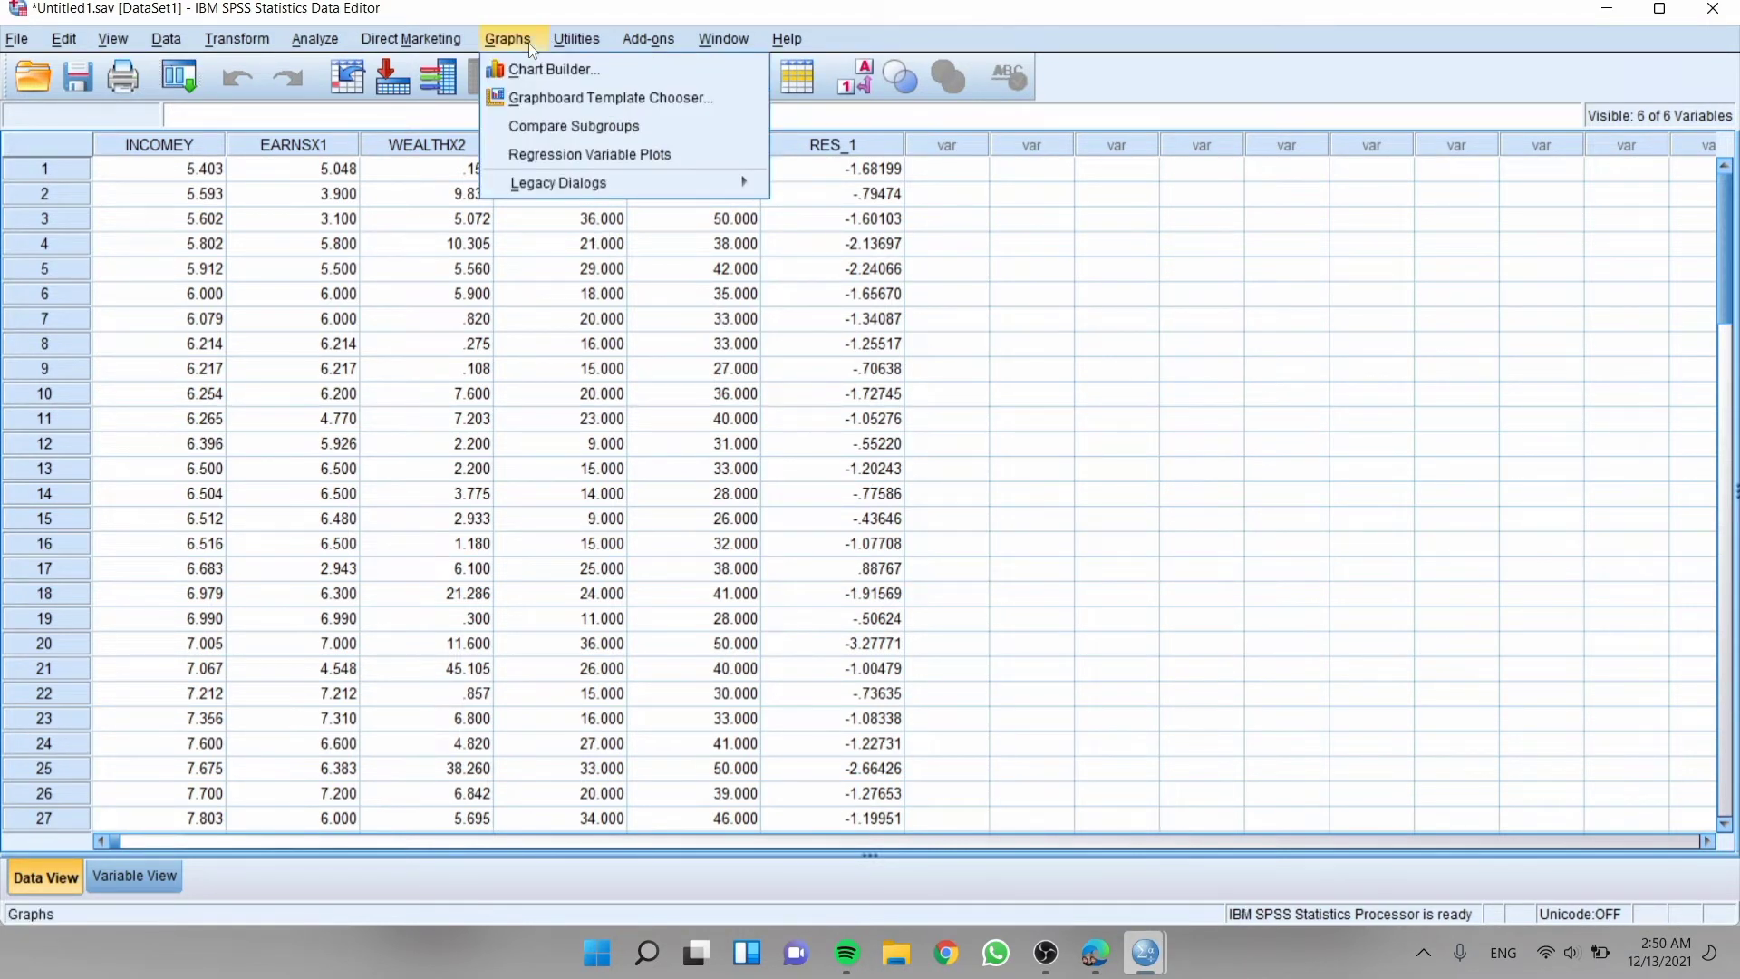
mouse_move(686, 190)
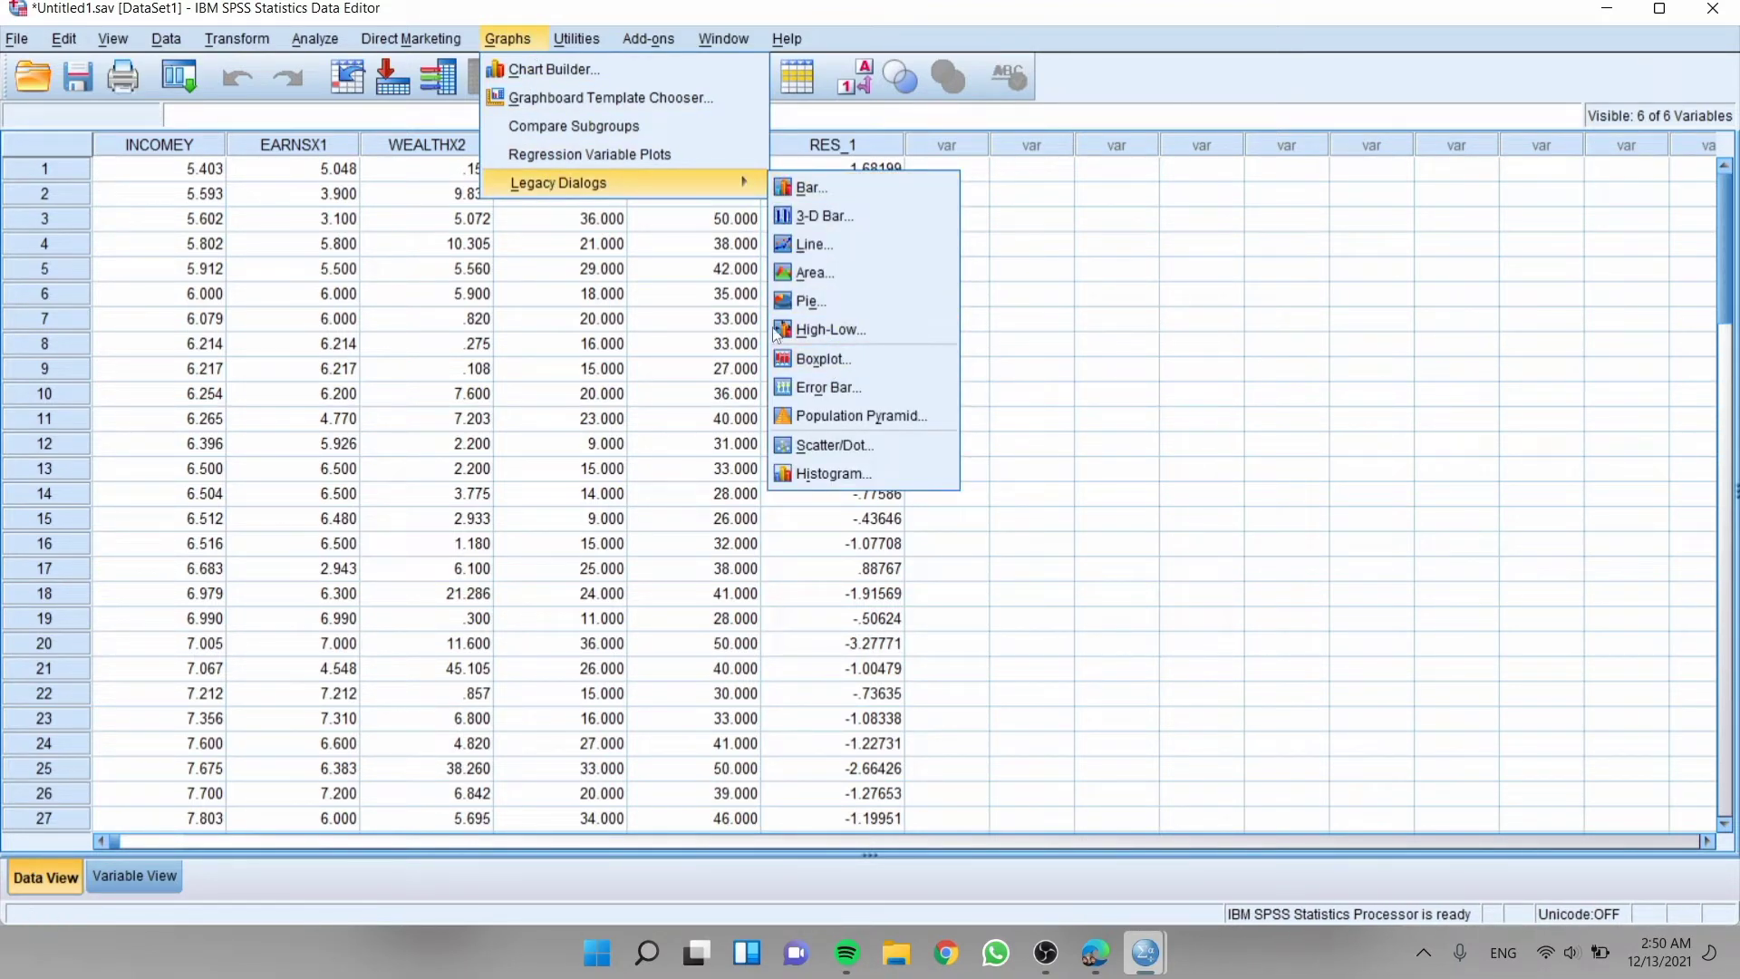
left_click(784, 473)
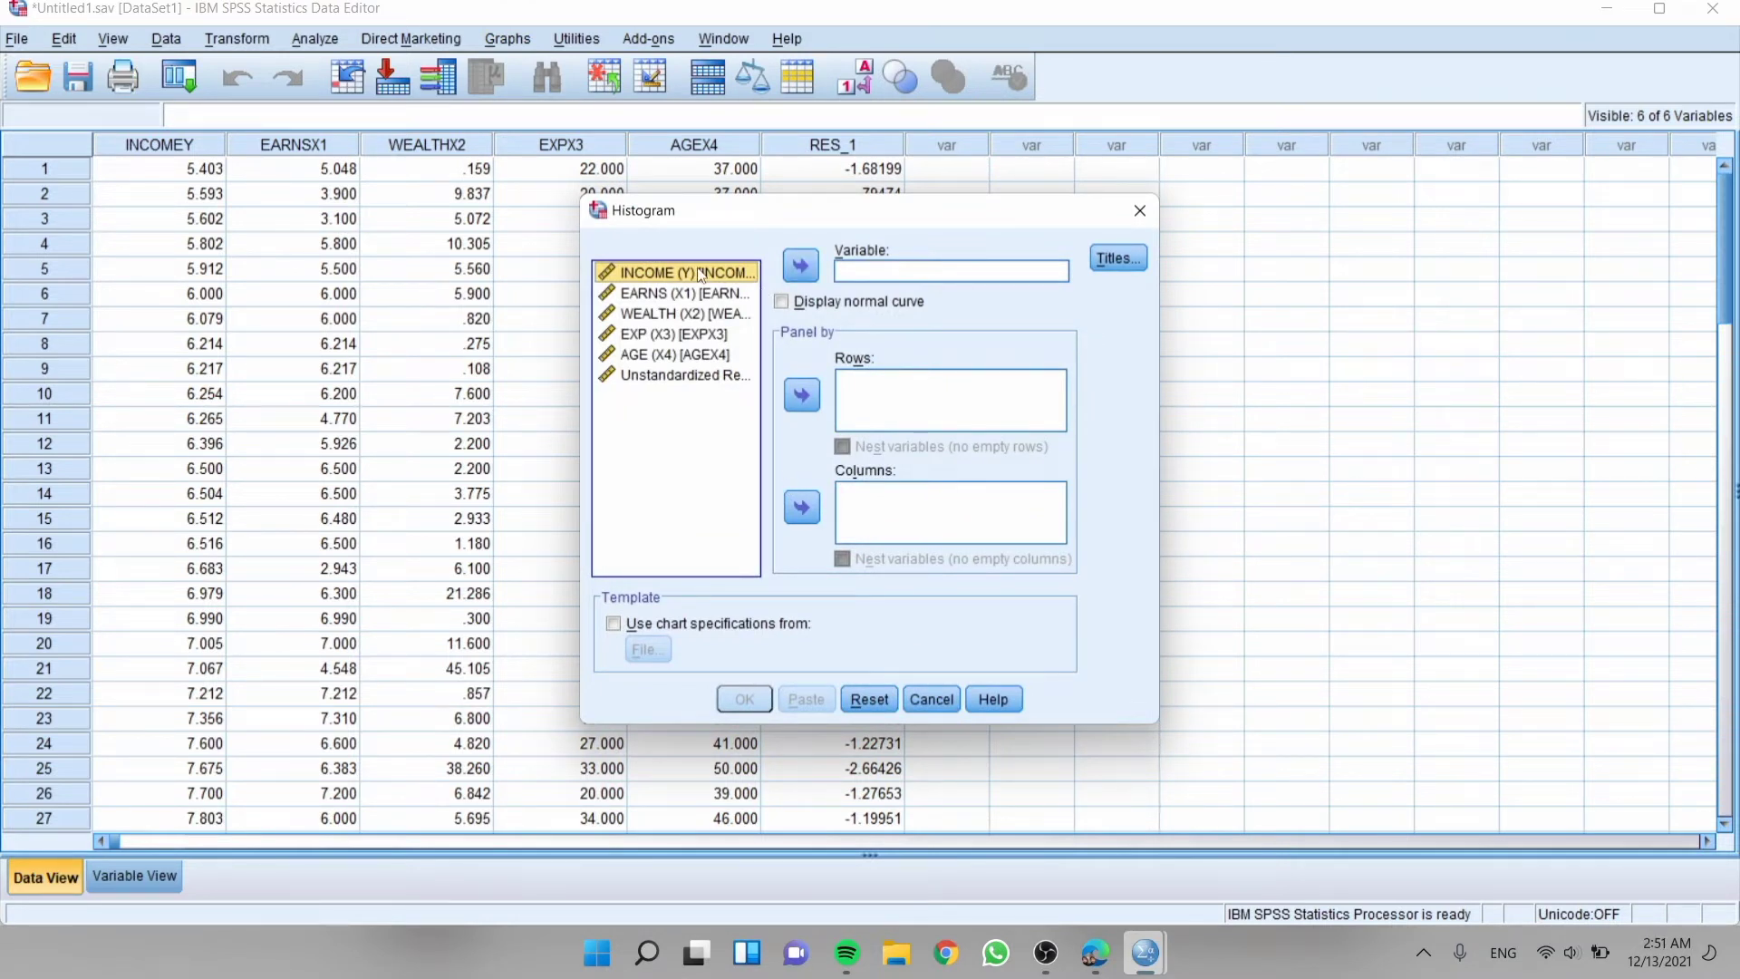
left_click(801, 268)
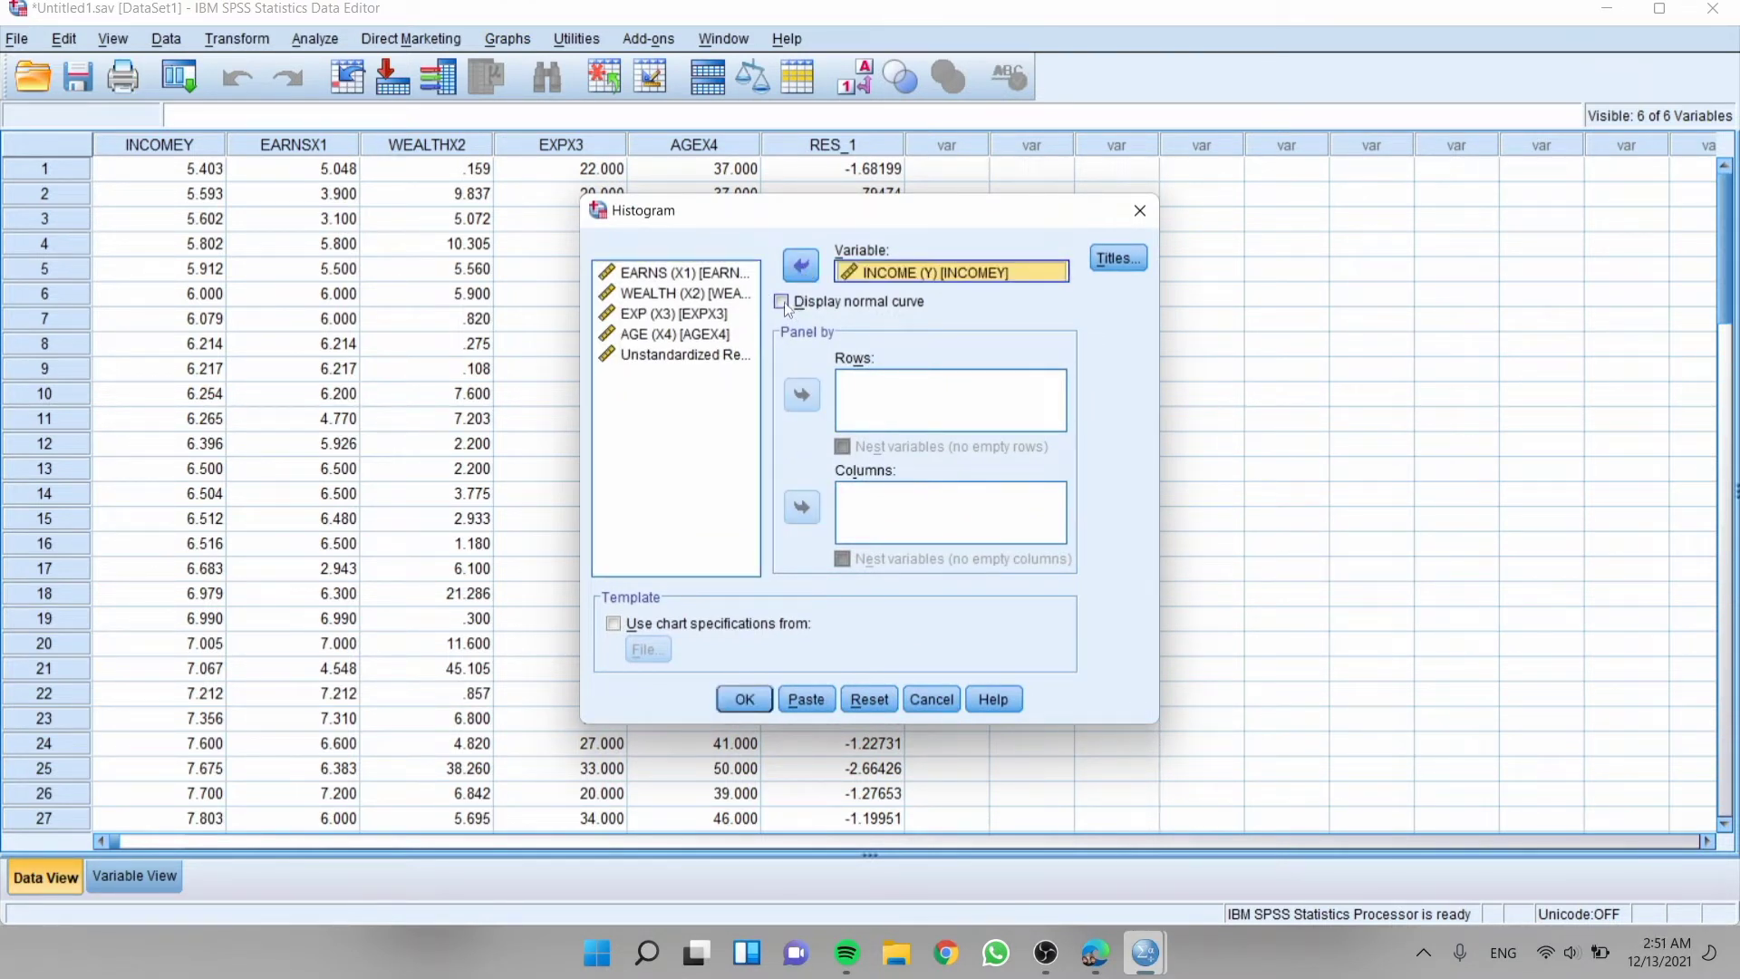
left_click(783, 303)
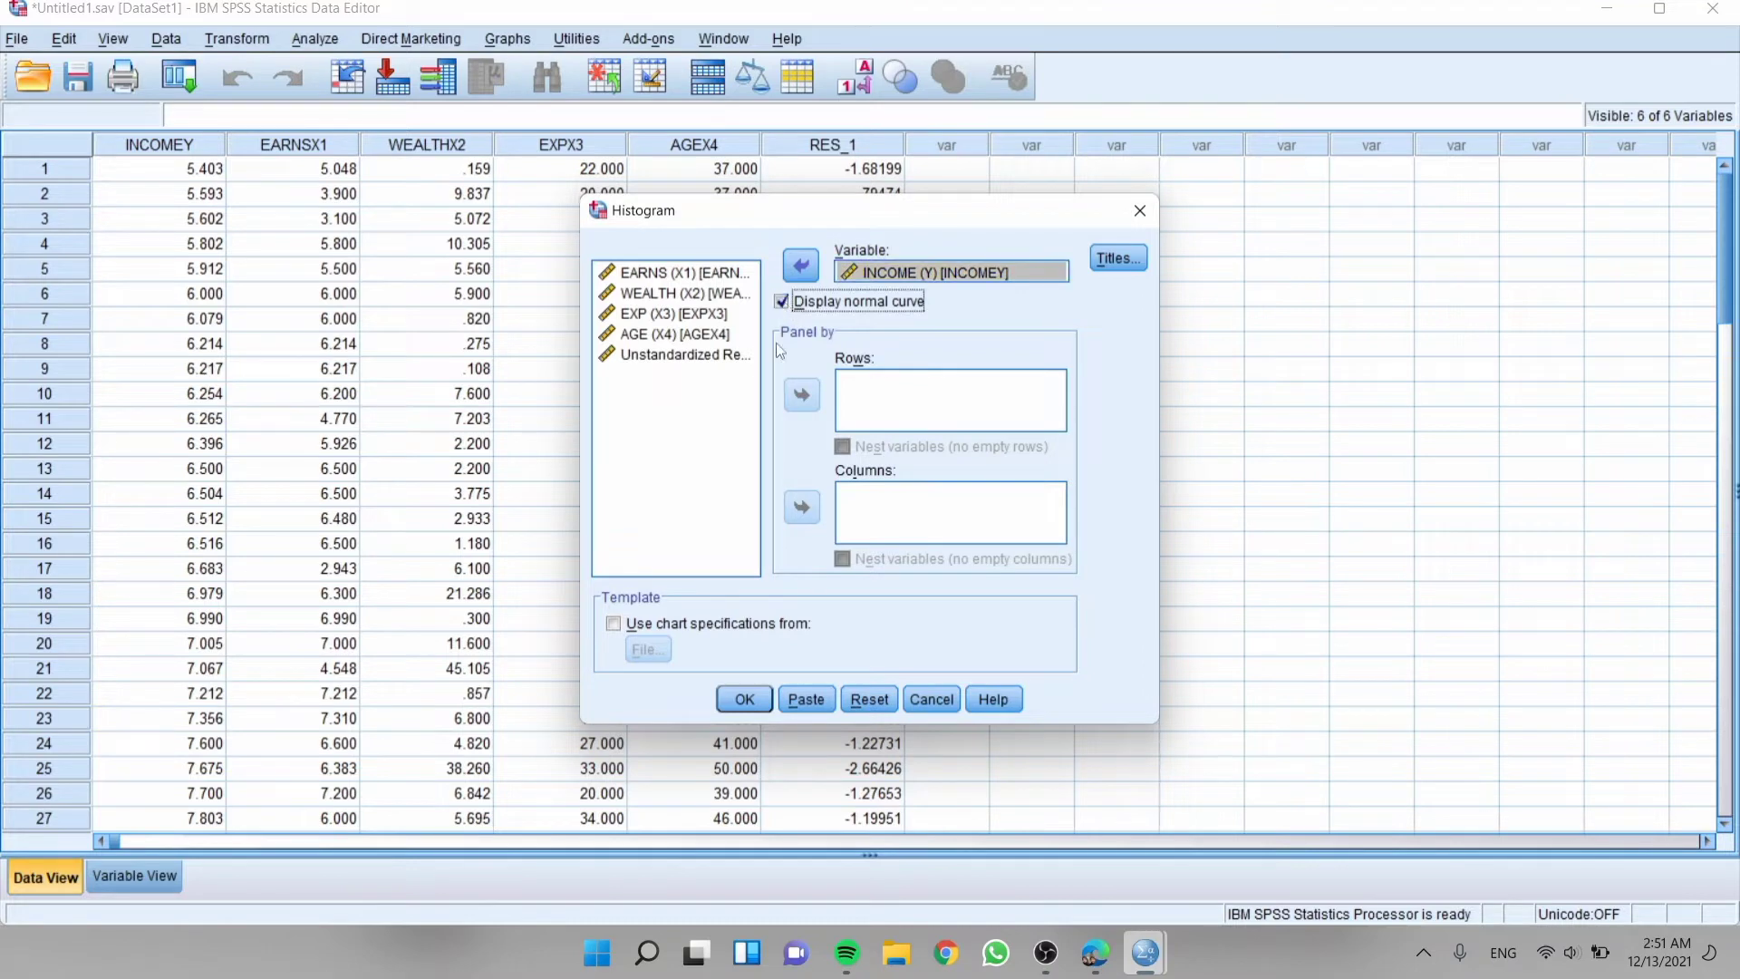
left_click(744, 699)
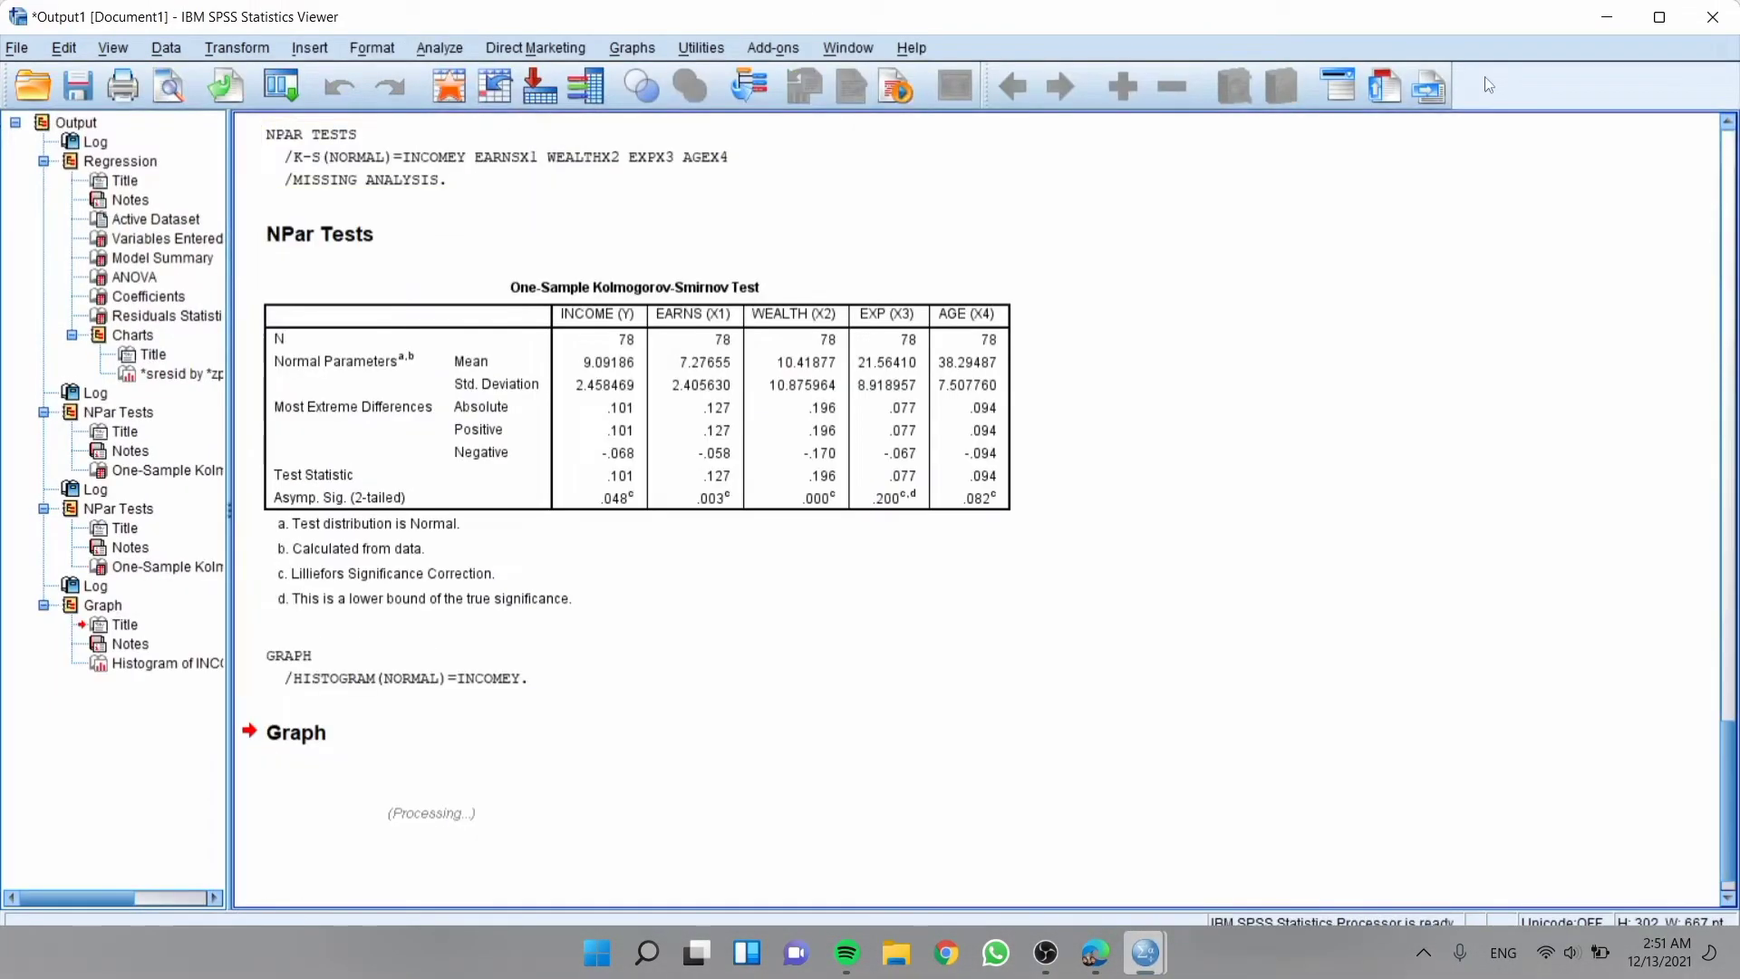
Return to the data and create a legacy histogram of EARNS (X1) in place of INCOME (Y), keeping the normal curve displayed.
left_click(1626, 22)
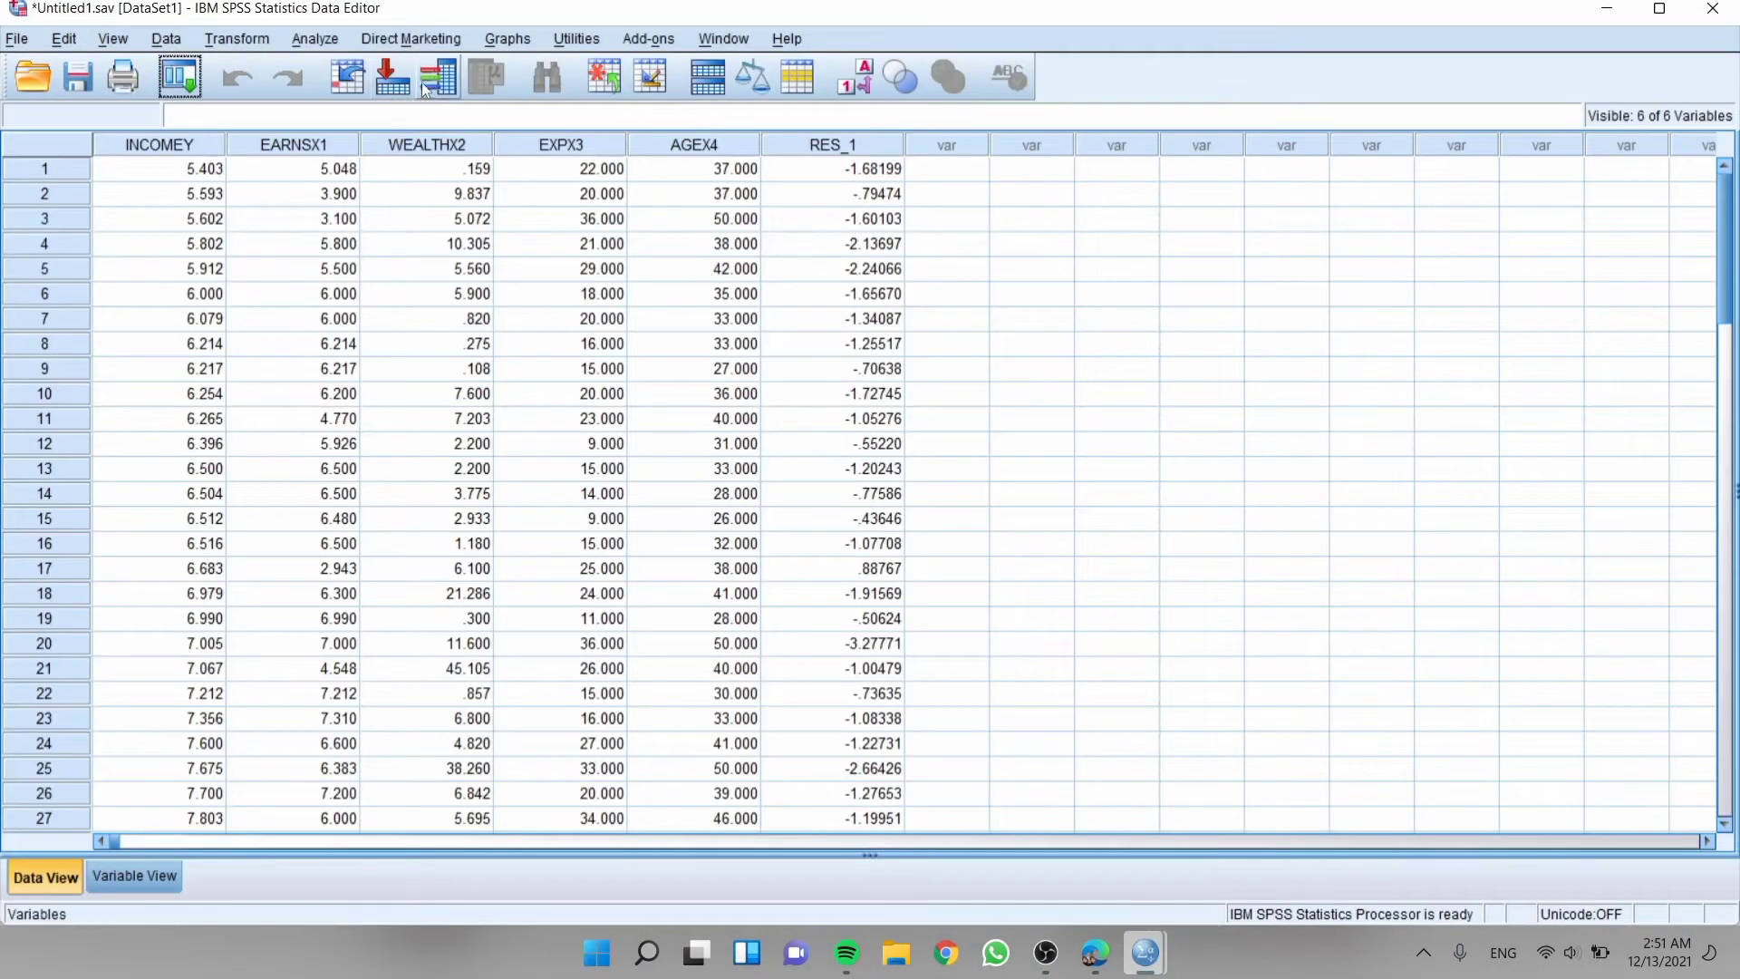
left_click(508, 38)
mouse_move(534, 184)
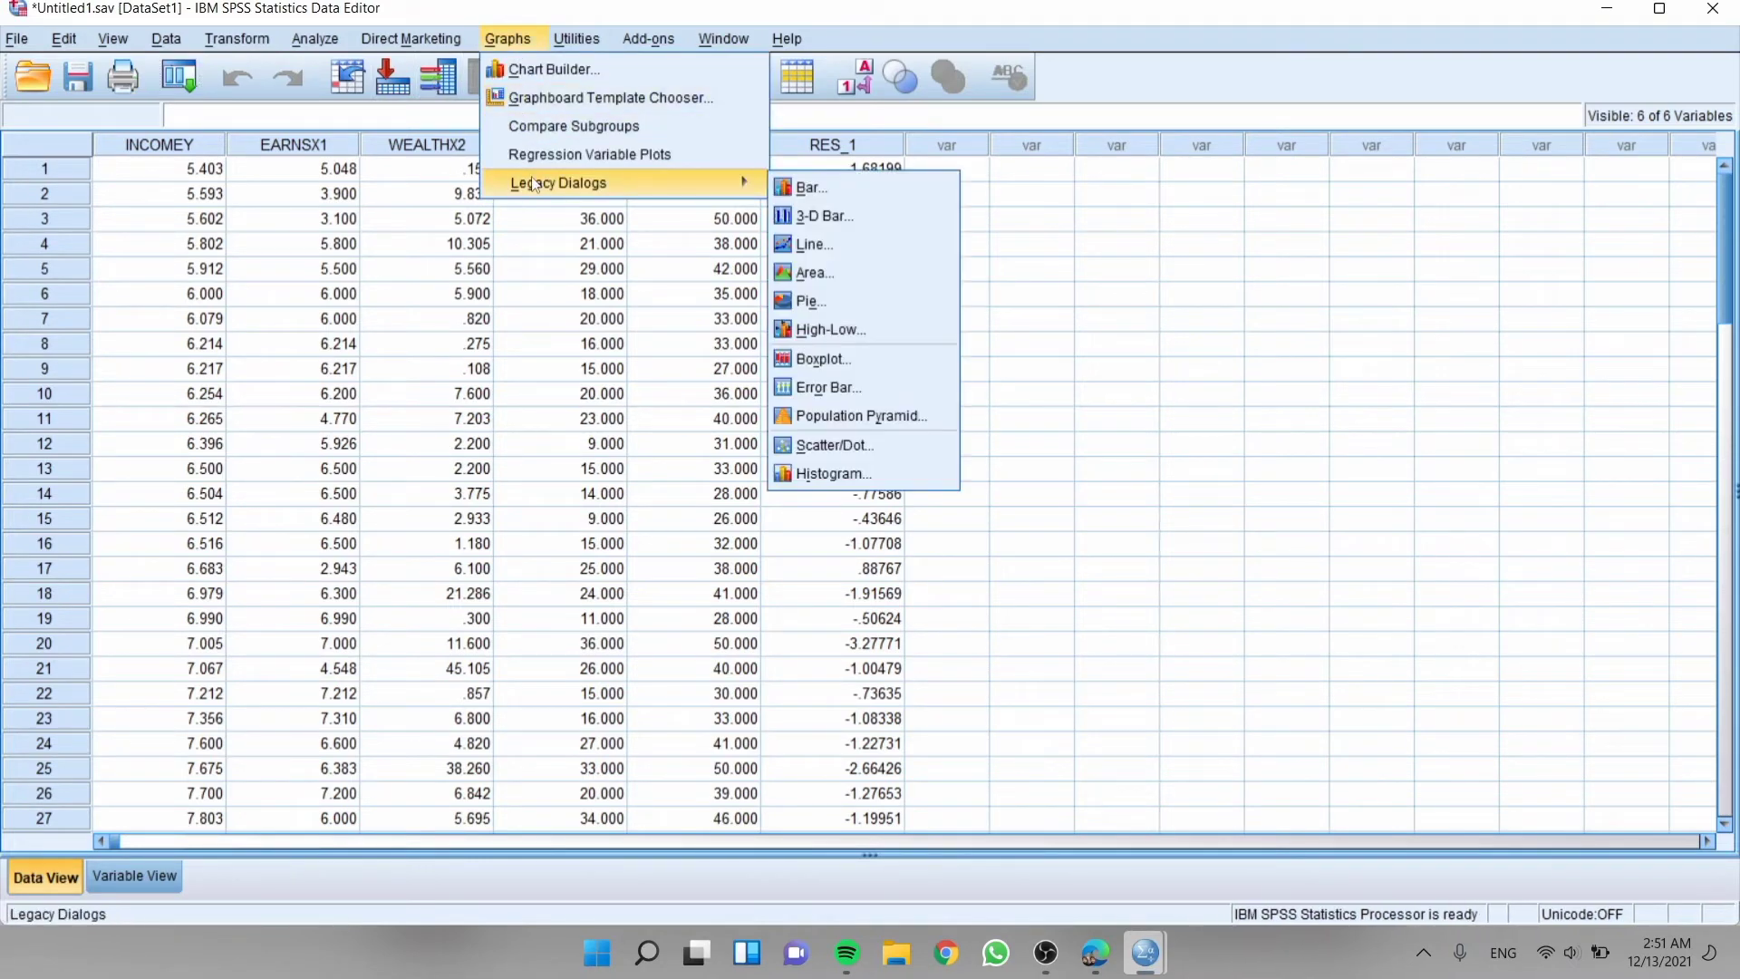
left_click(816, 473)
left_click(942, 272)
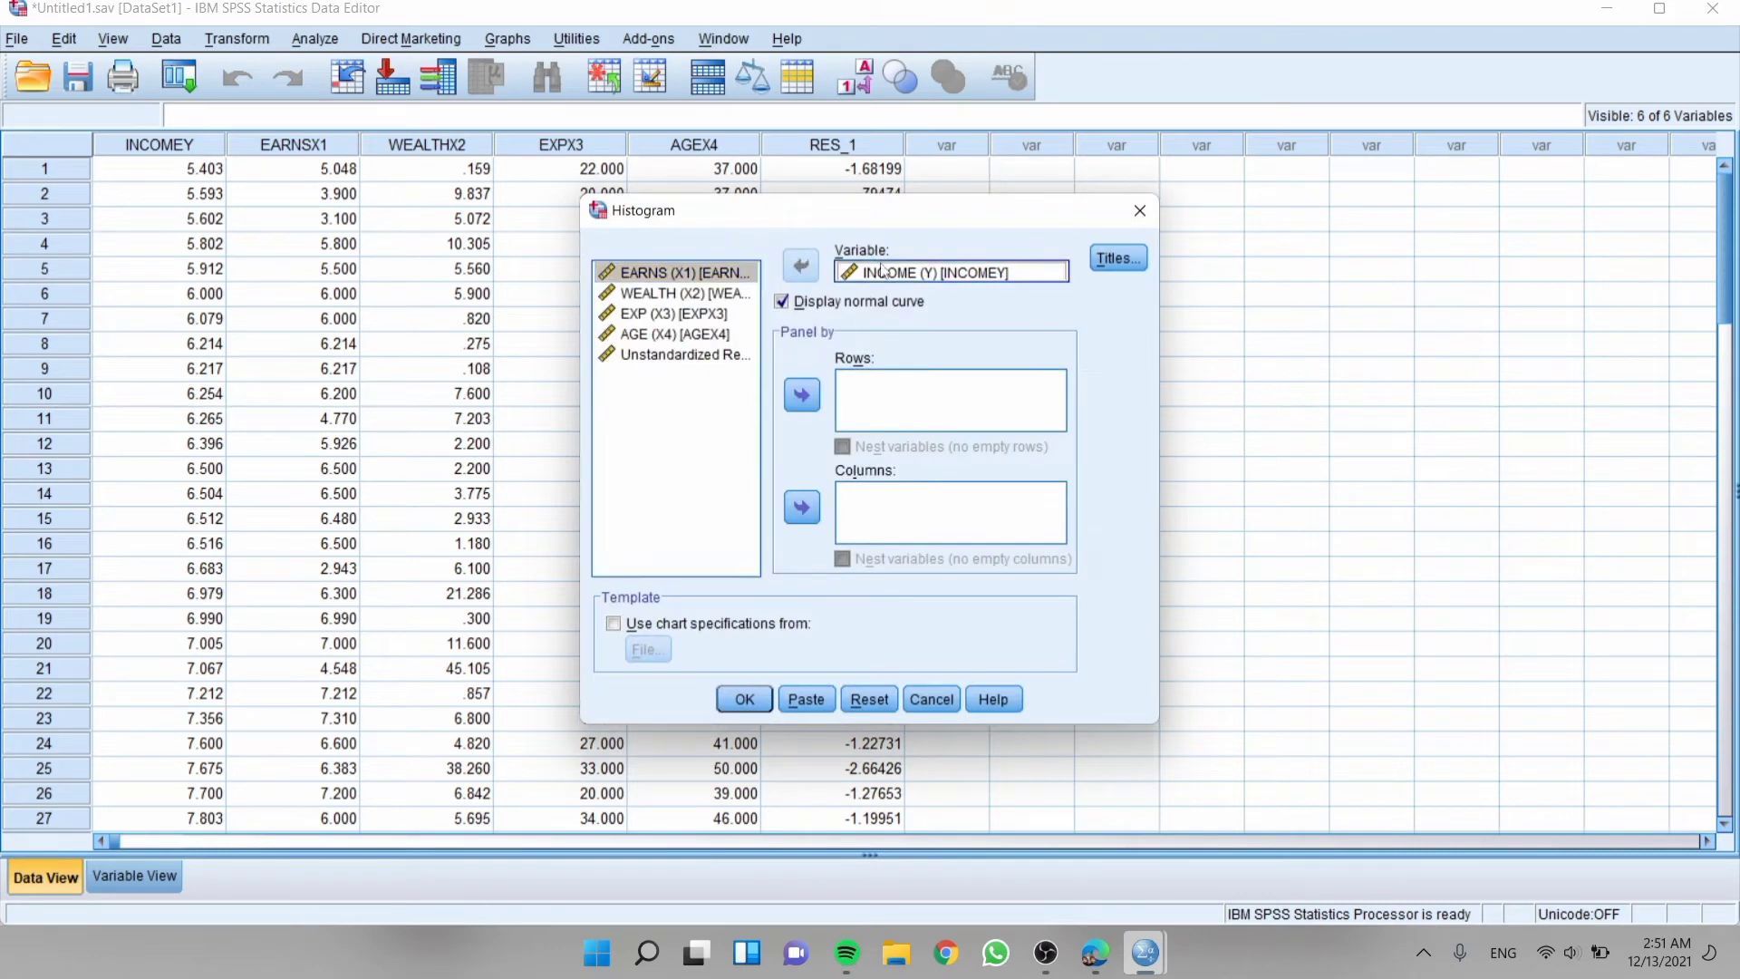
left_click(800, 265)
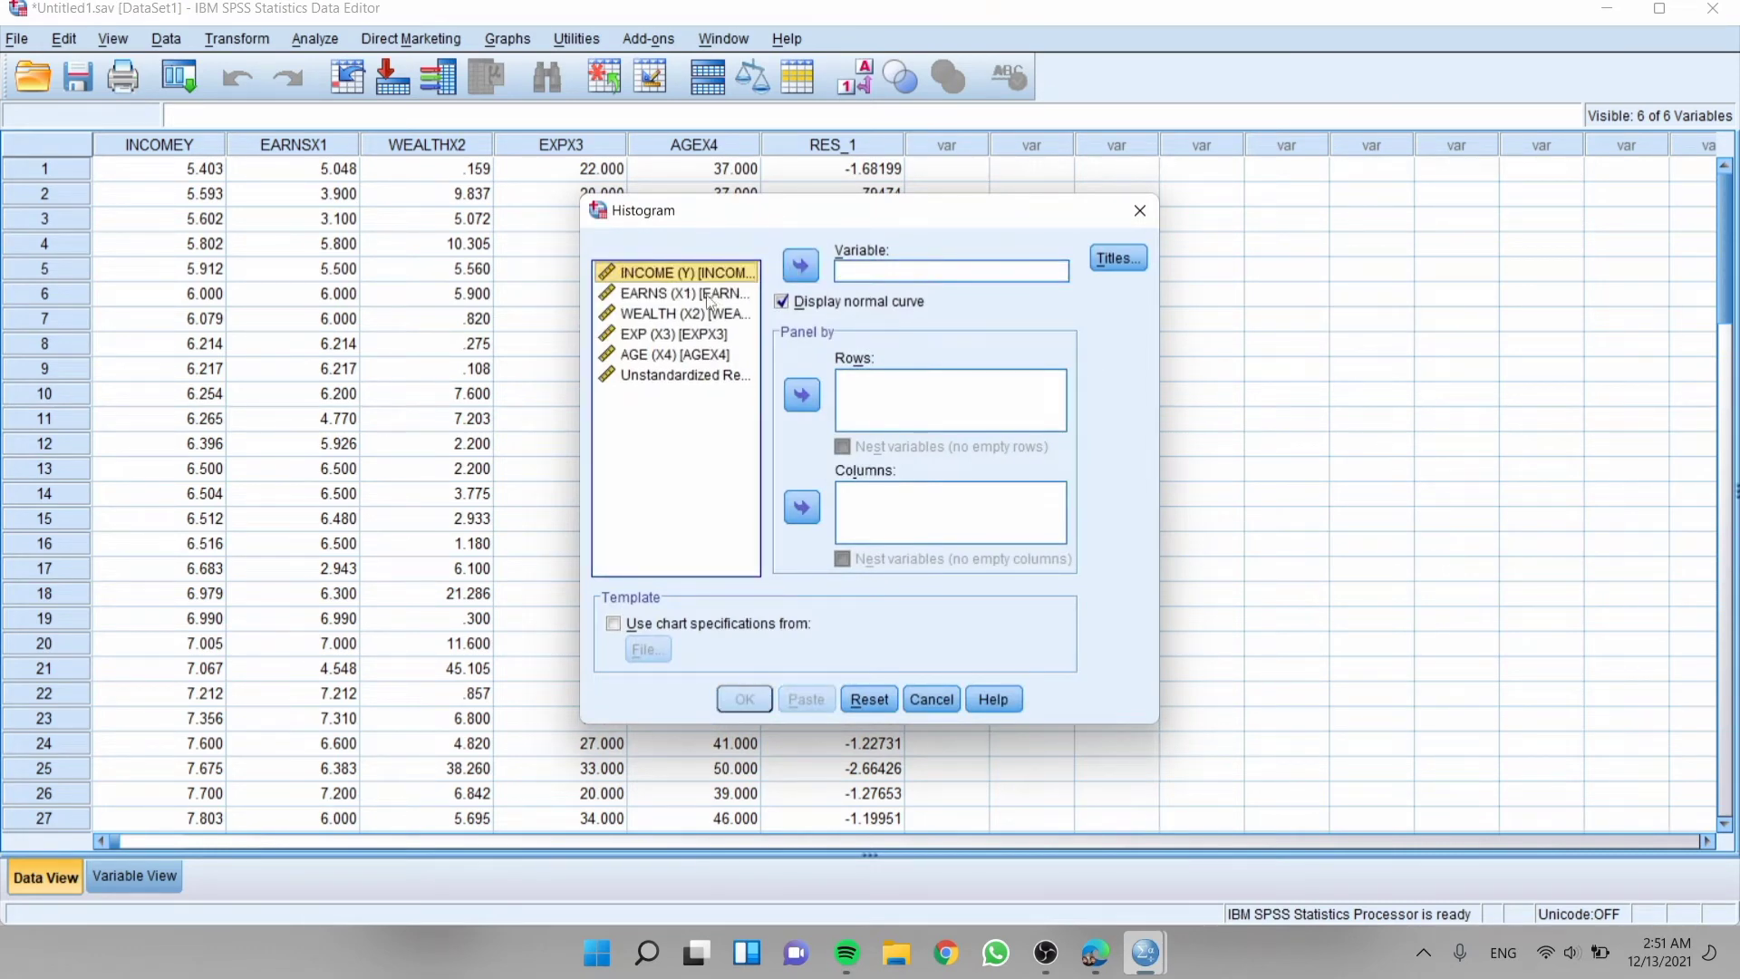
left_click(710, 295)
left_click(800, 265)
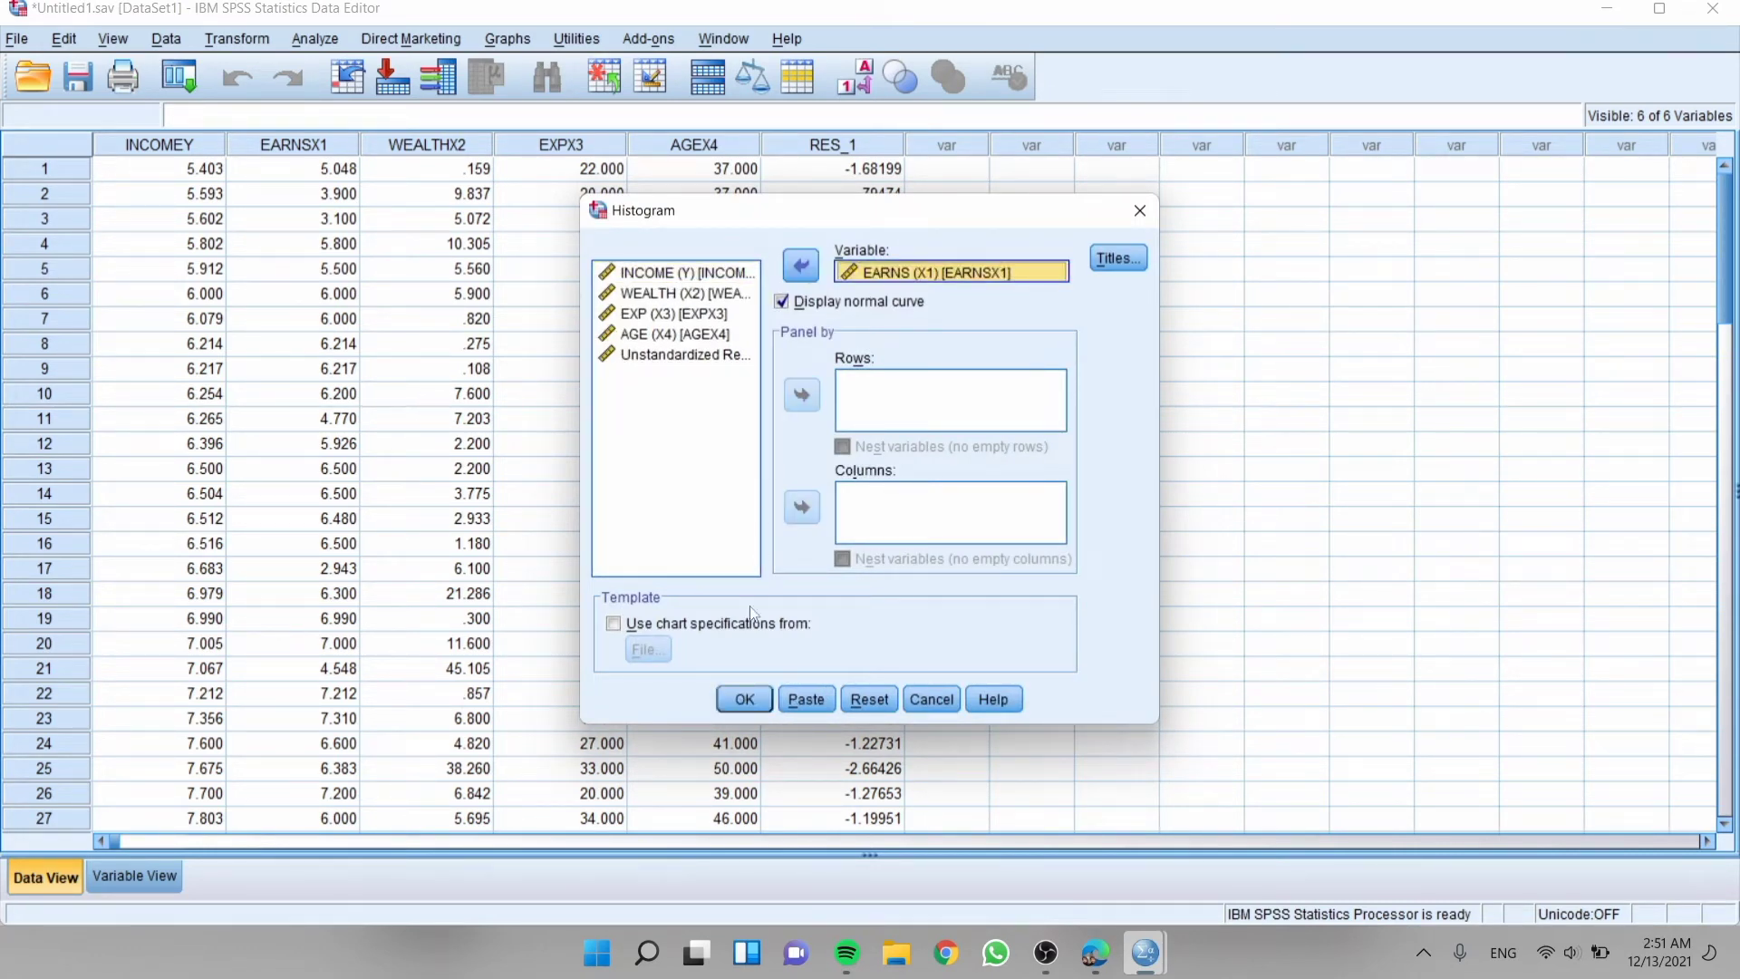
left_click(744, 698)
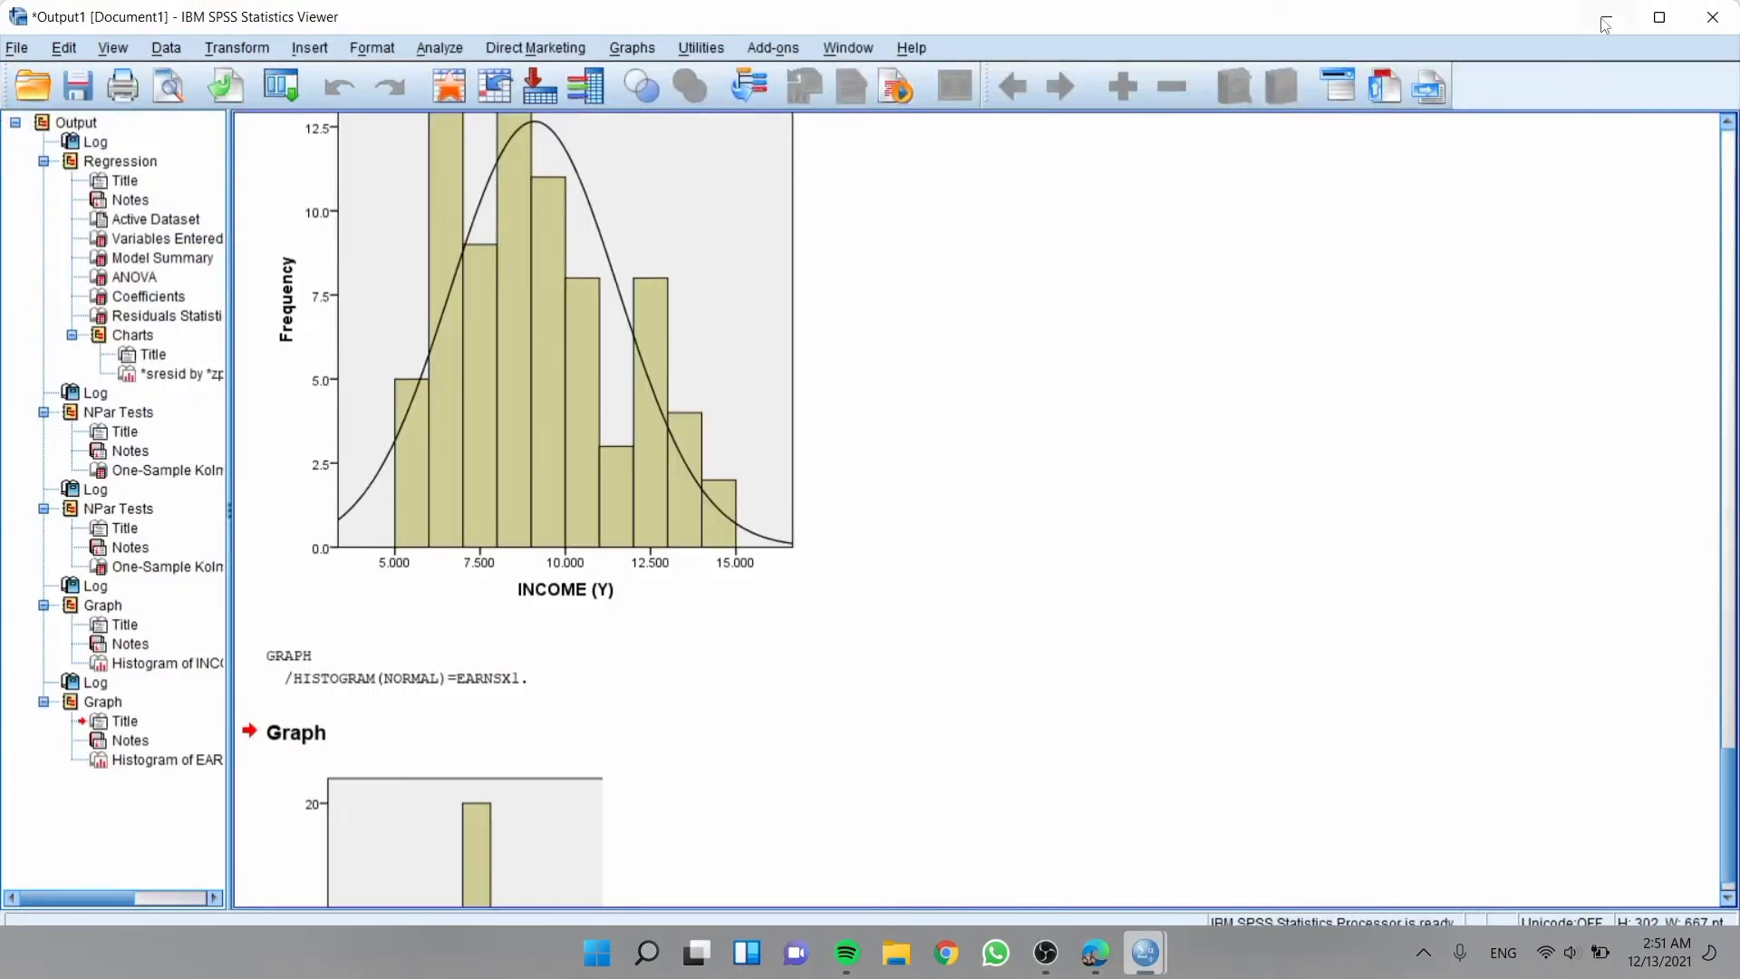
Return to the data and create a legacy histogram of WEALTH (X2) instead of EARNS (X1), with the normal curve displayed.
key("alt+Tab")
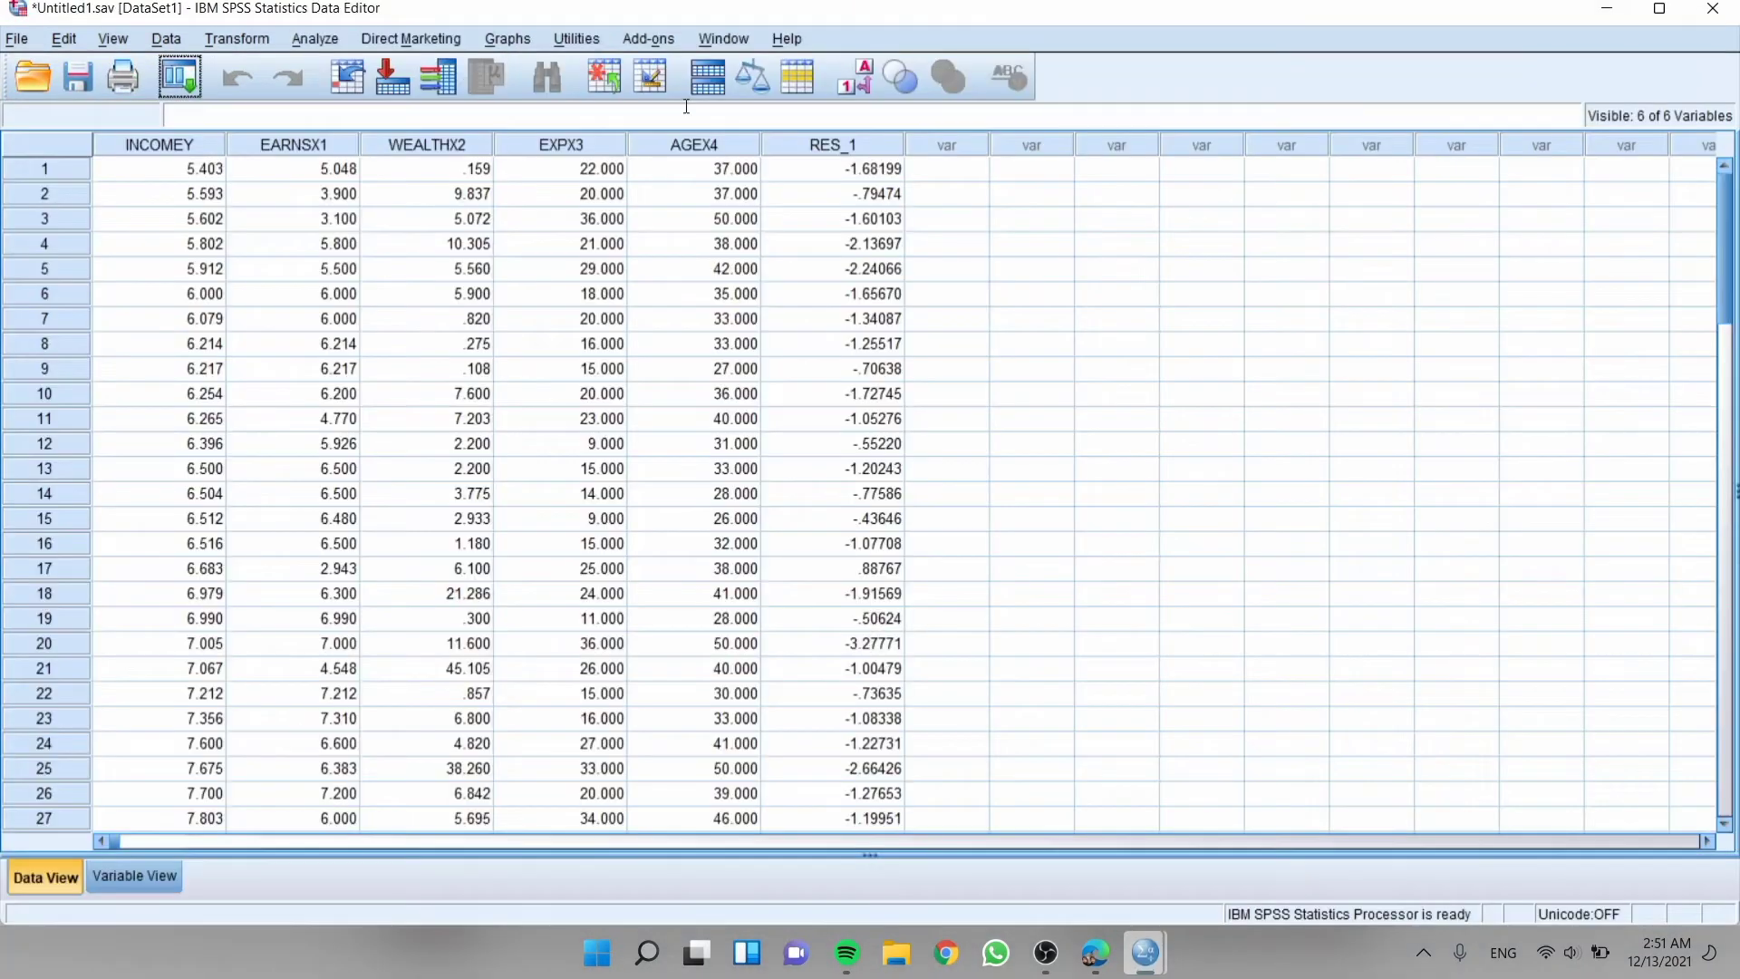
left_click(497, 39)
mouse_move(645, 181)
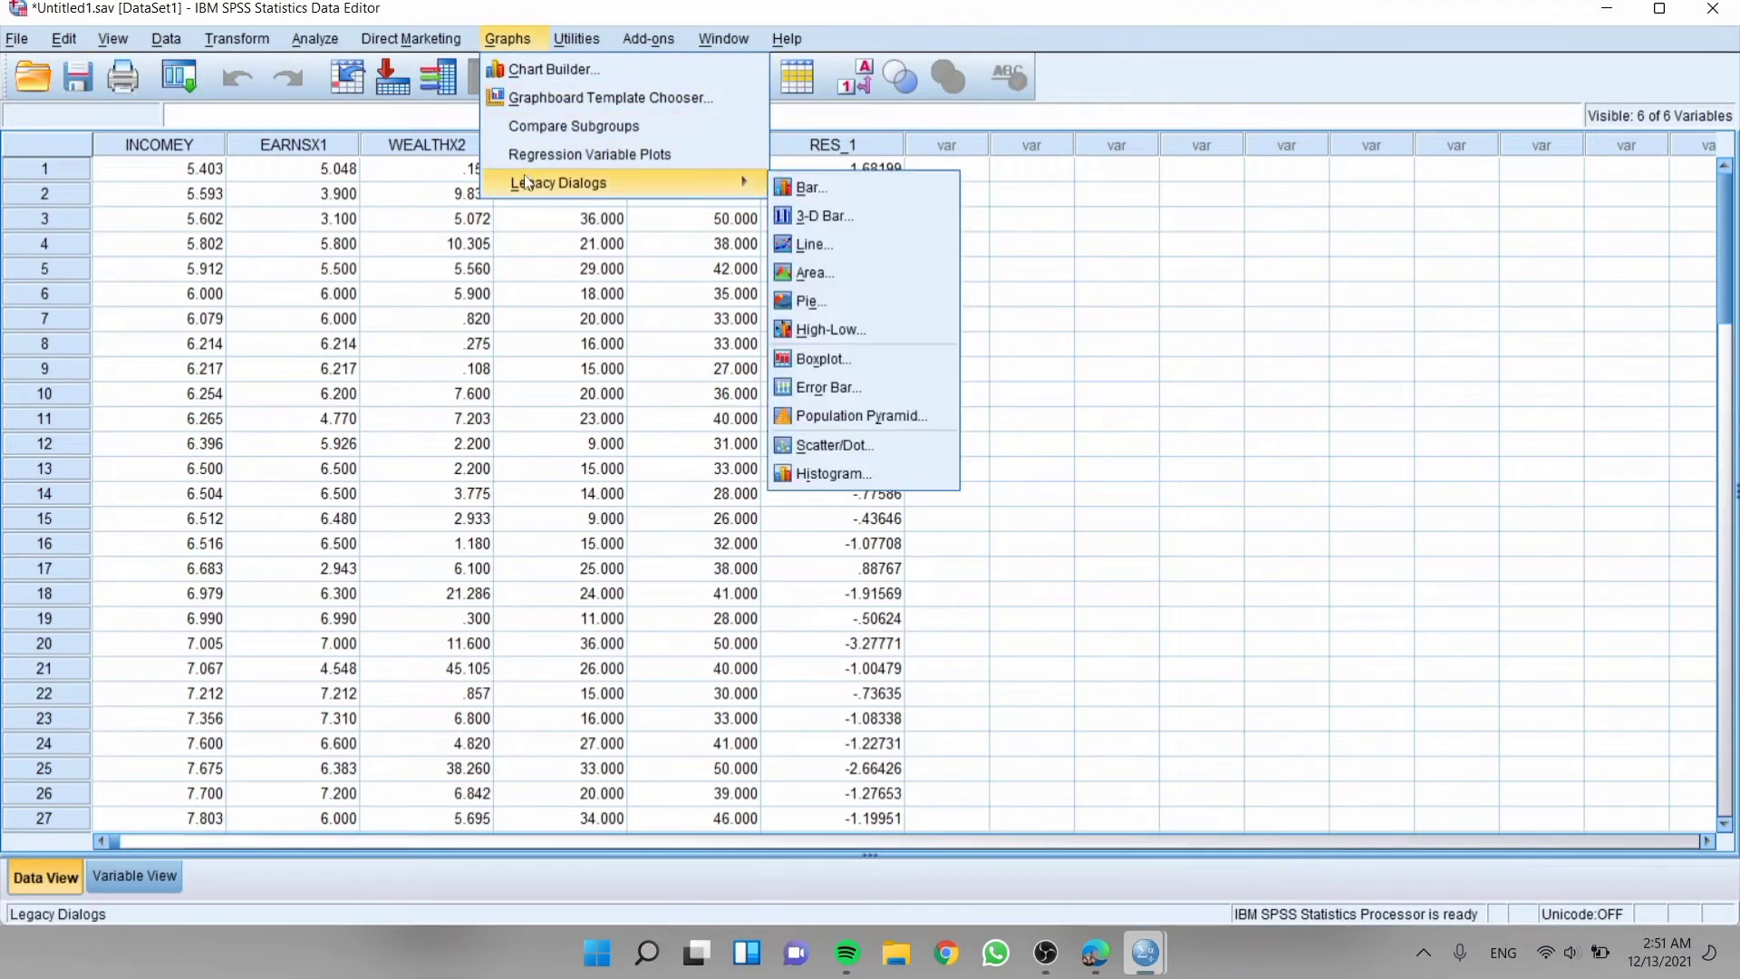
left_click(832, 473)
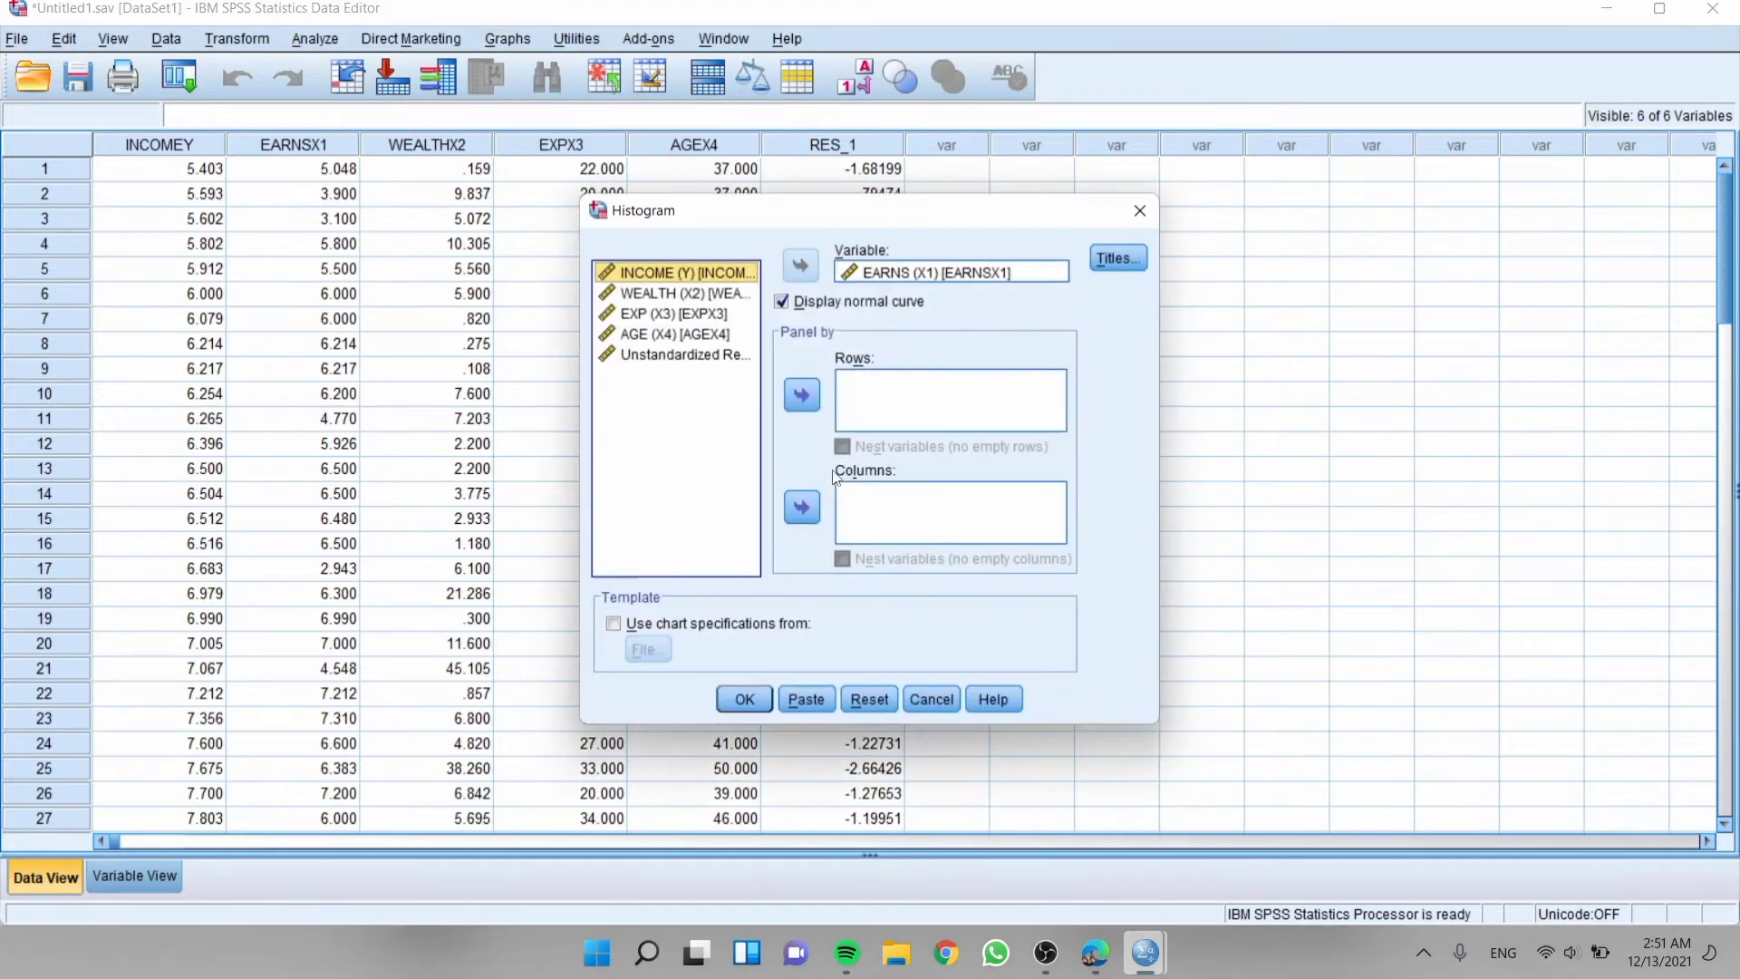
left_click(906, 272)
left_click(799, 265)
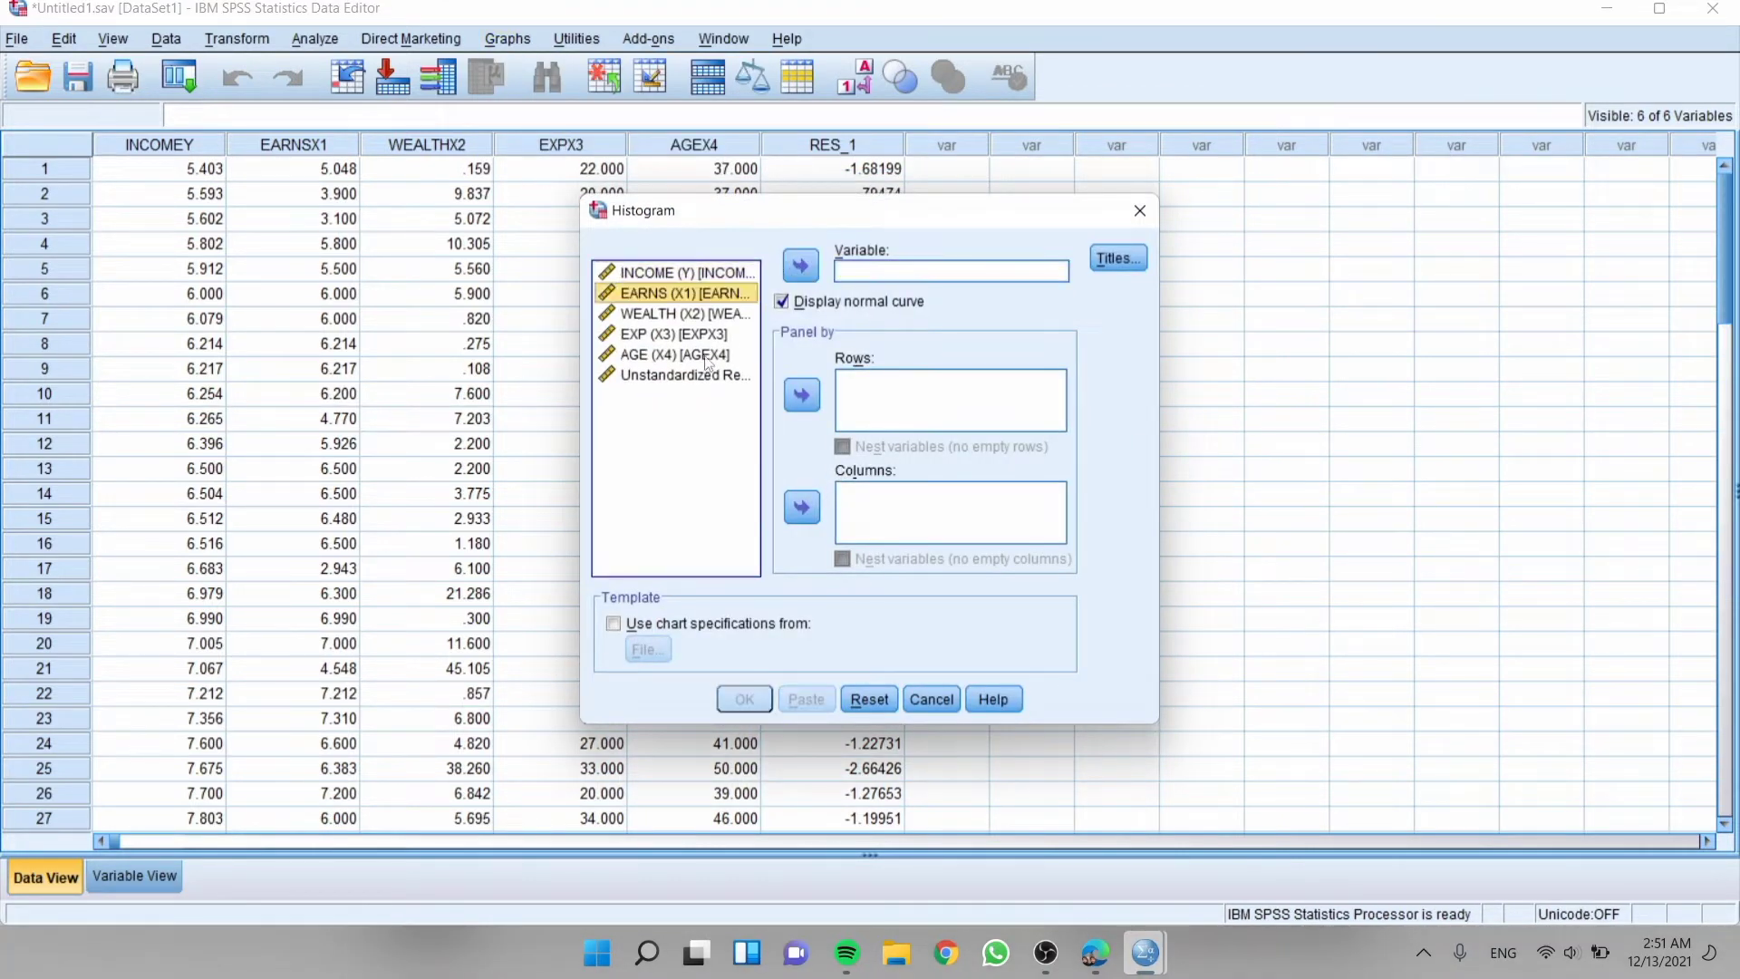
left_click(698, 315)
left_click(800, 265)
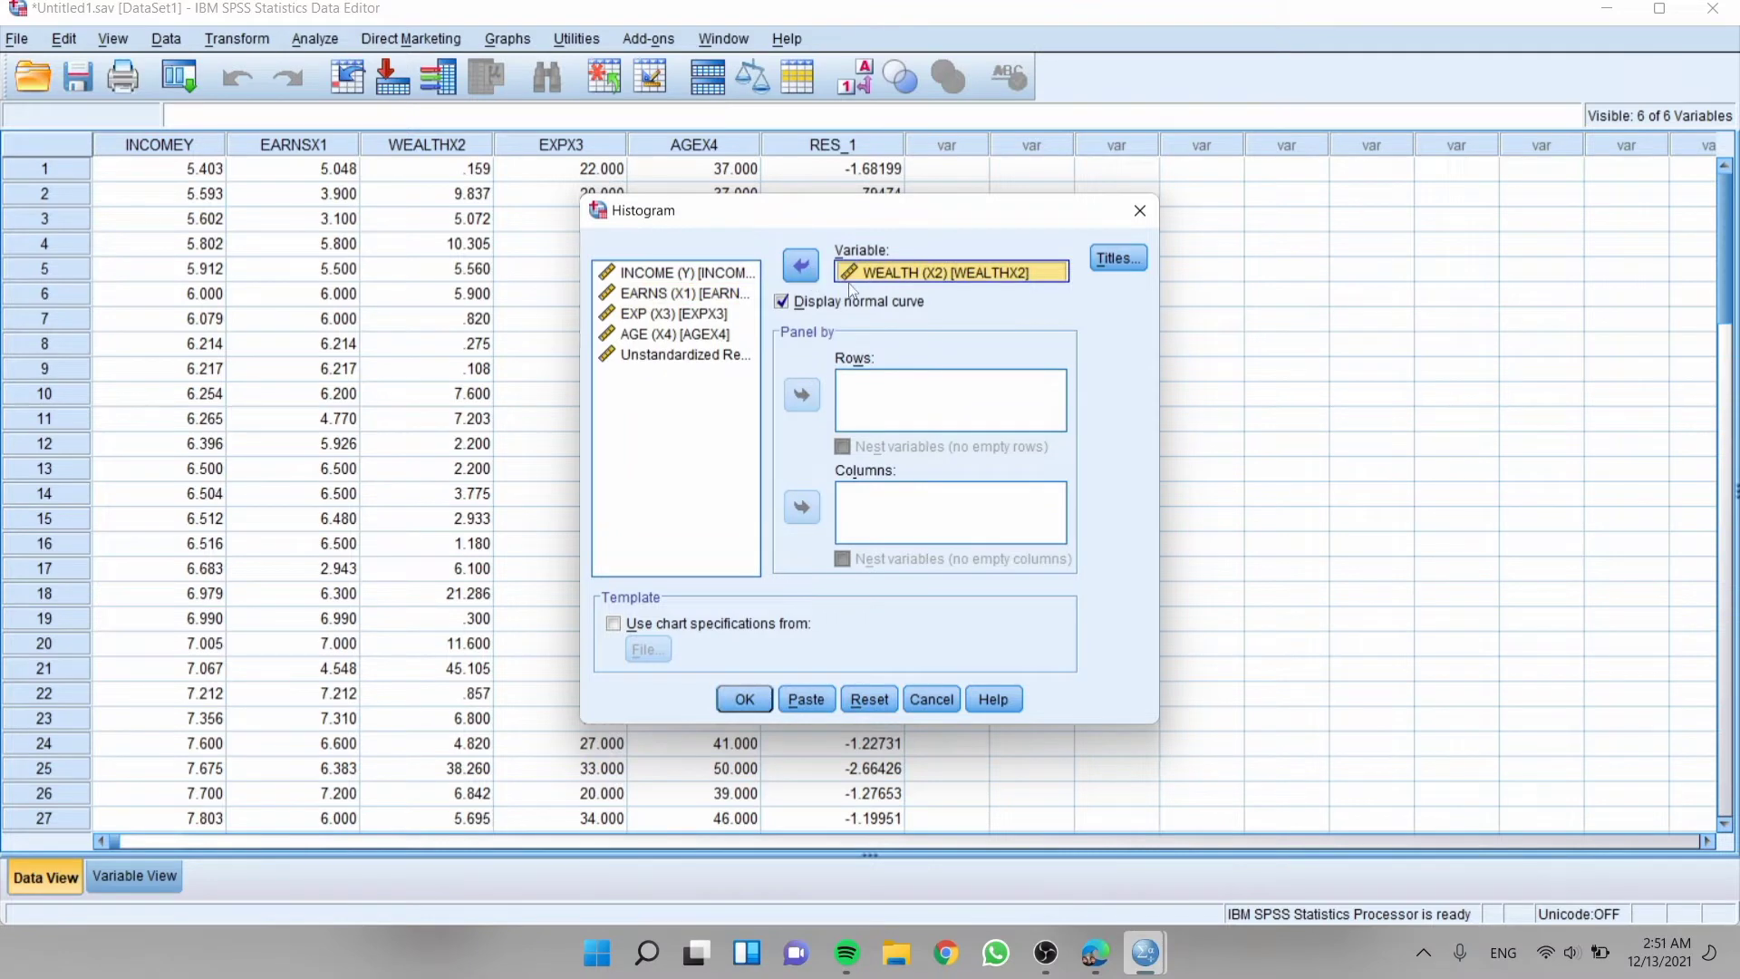
left_click(759, 698)
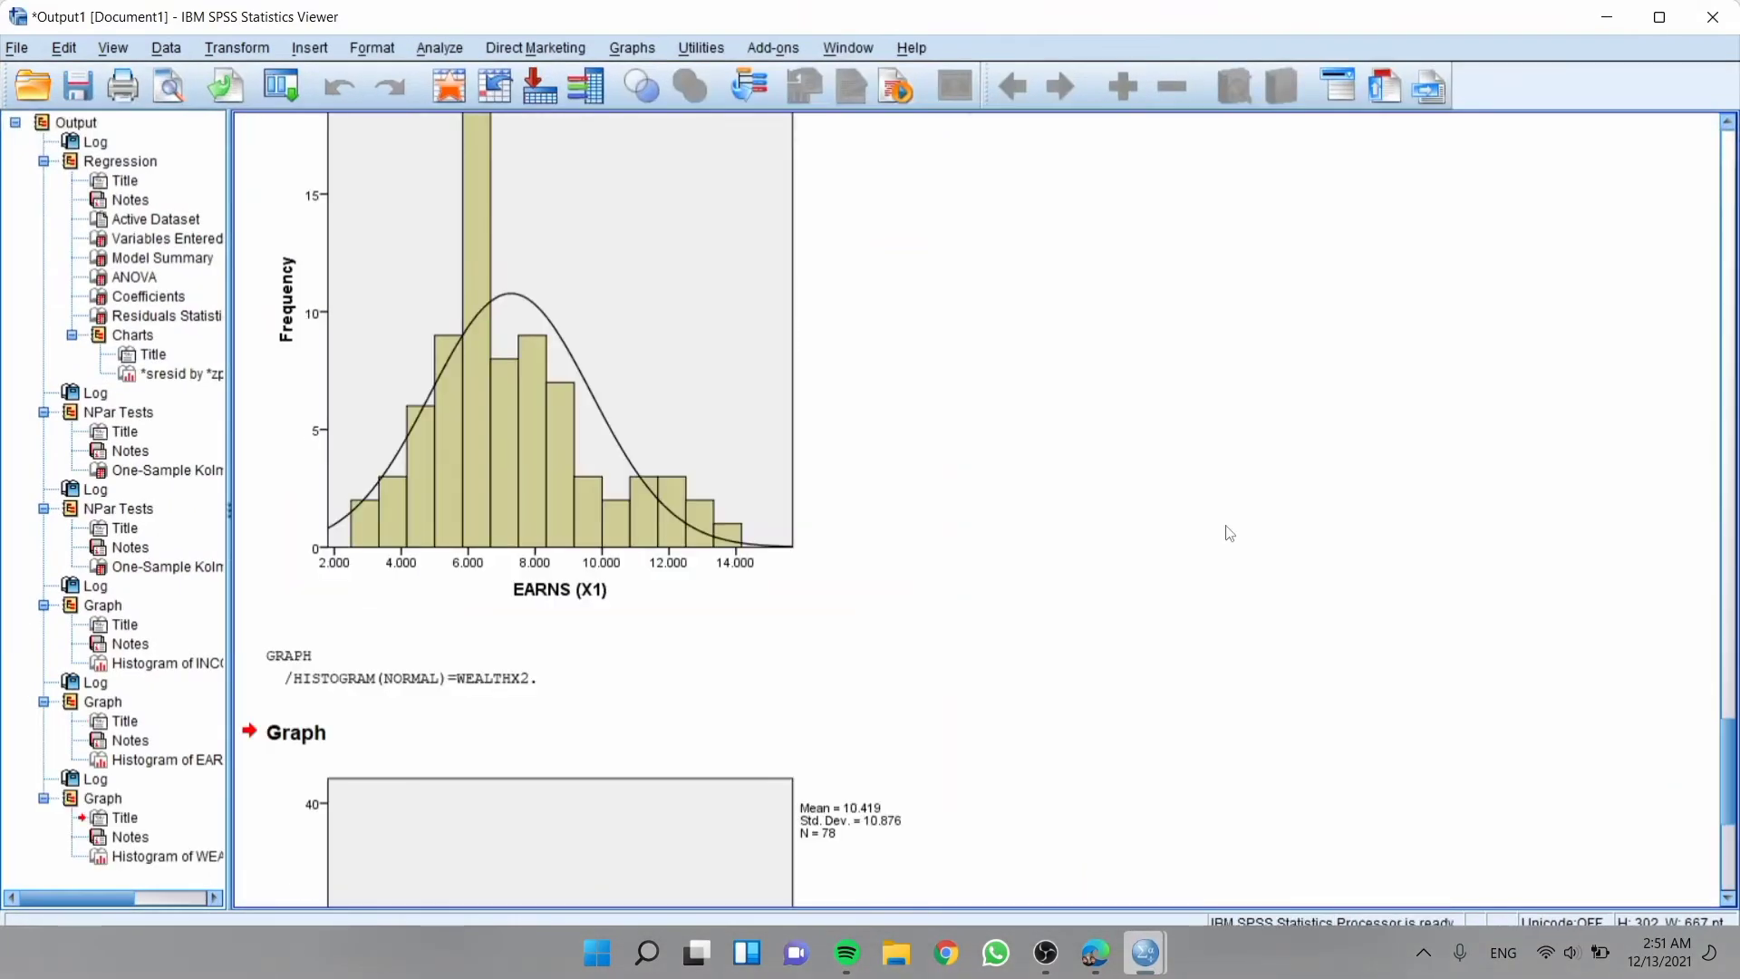
Examine the INCOME (Y), EARNS (X1) and WEALTH (X2) histograms one after another, comparing the bars with the normal curves.
scroll(1228, 533, "up", 15)
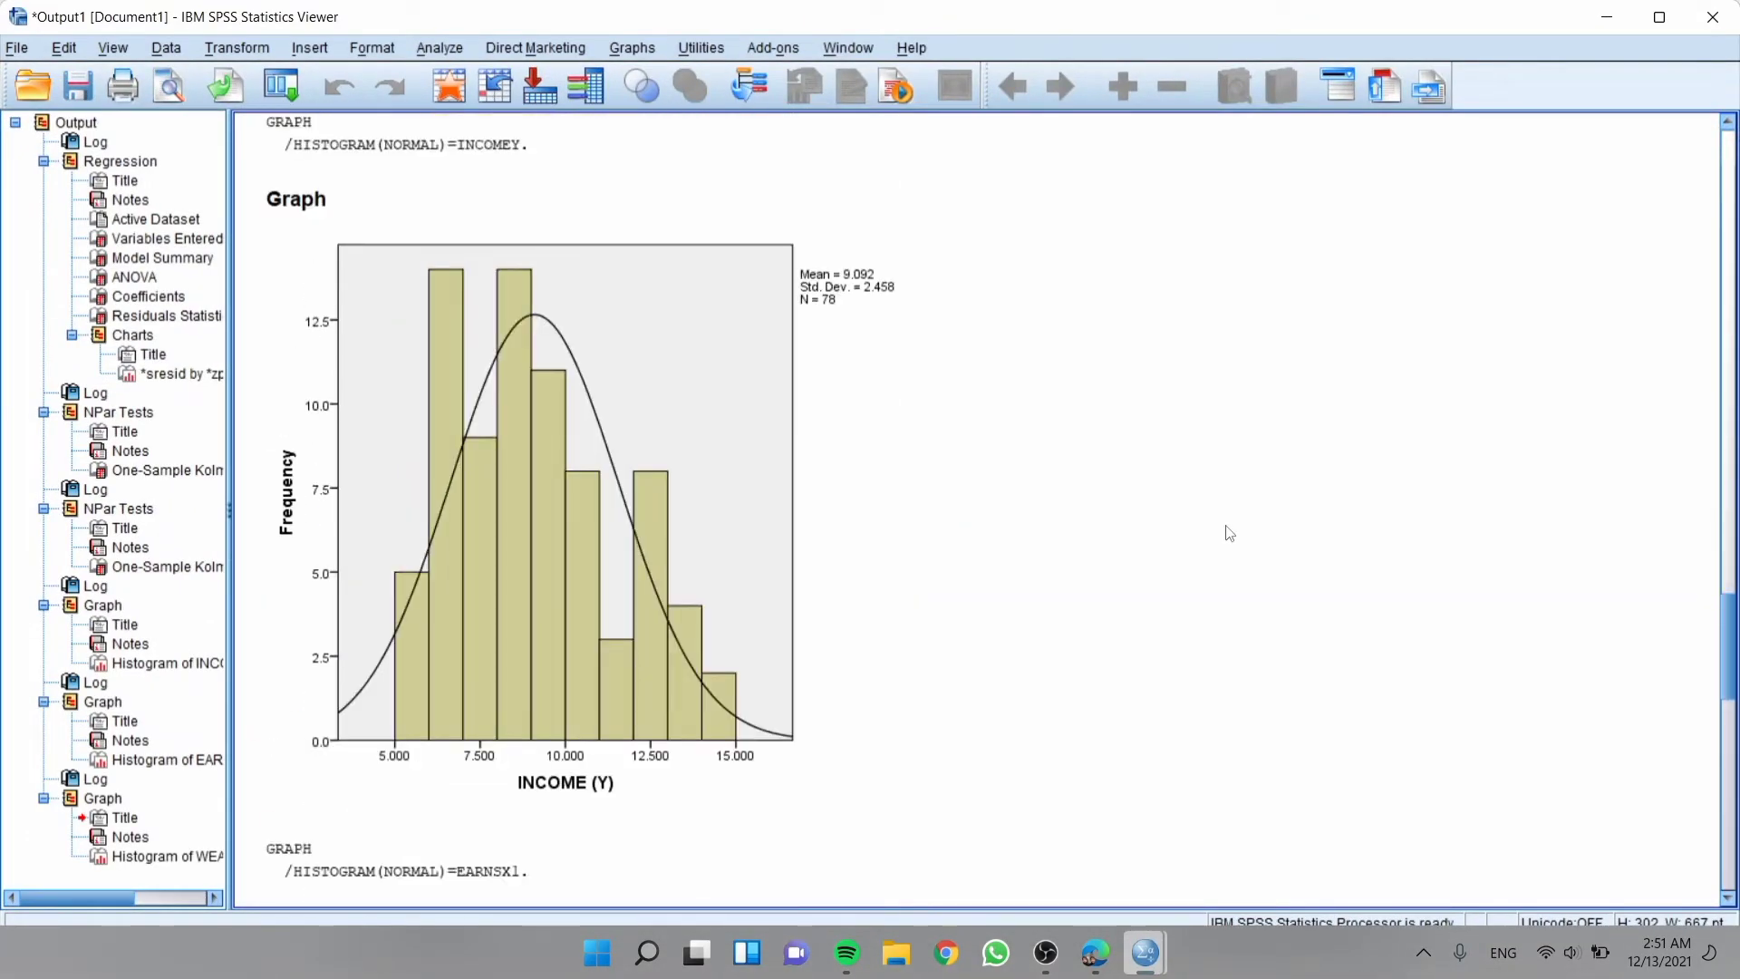
left_click(745, 557)
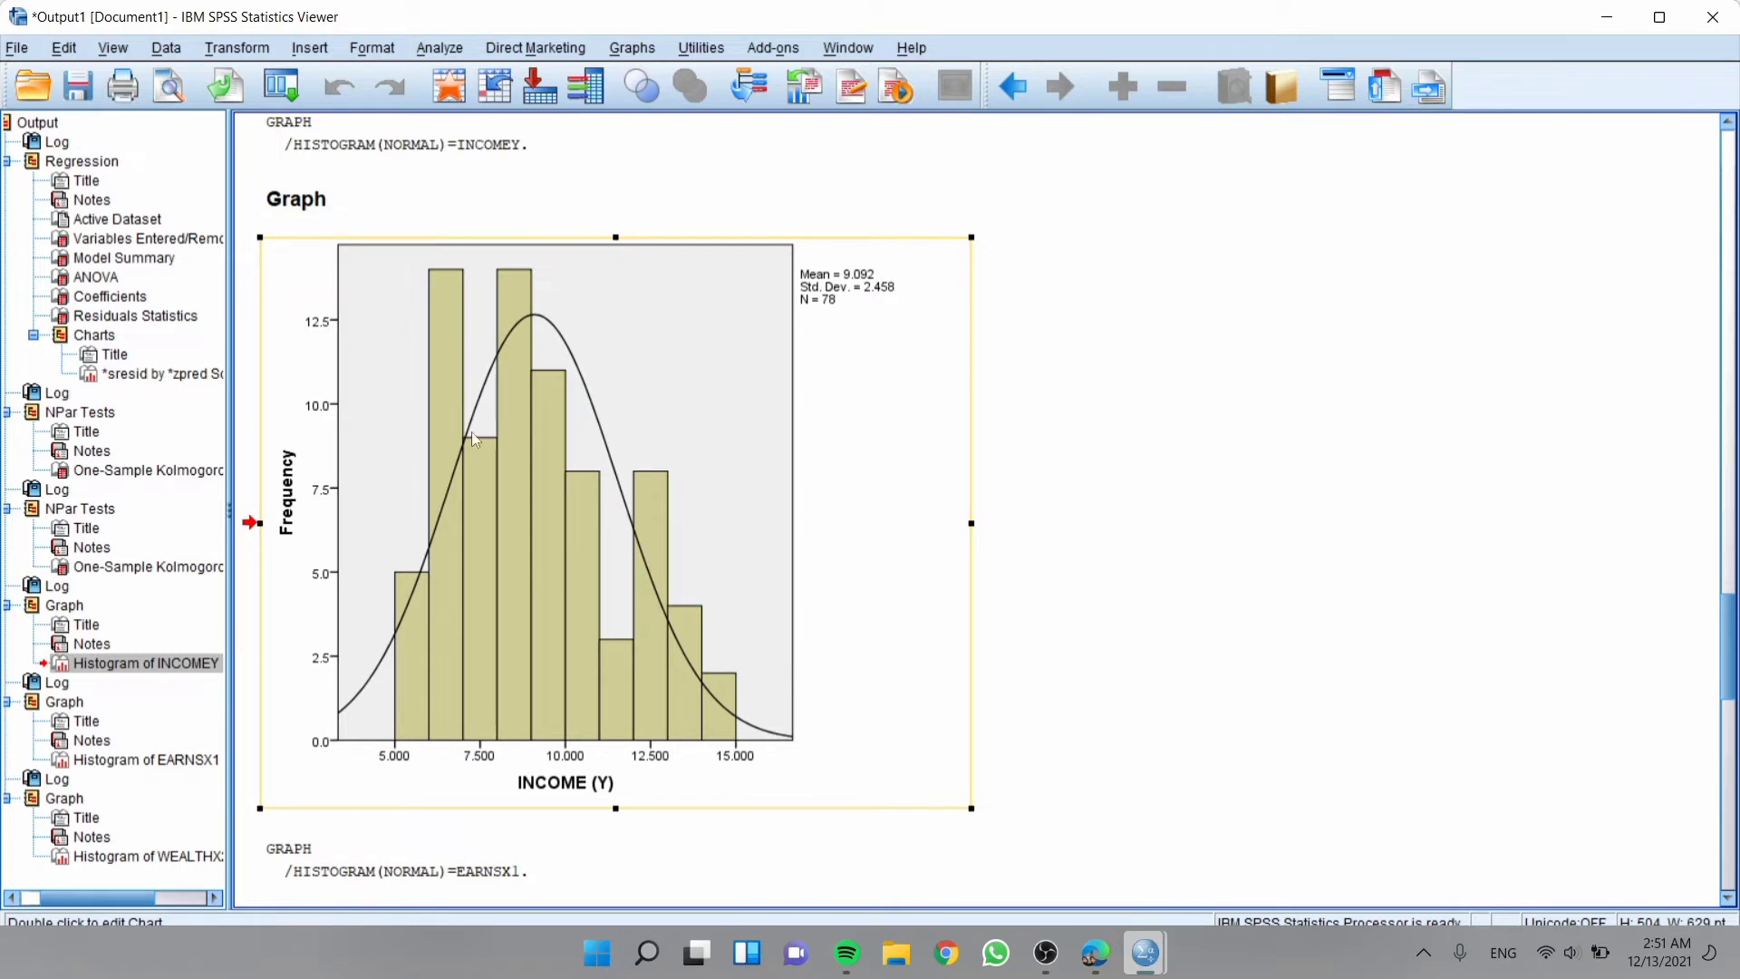
scroll(771, 705, "down", 10)
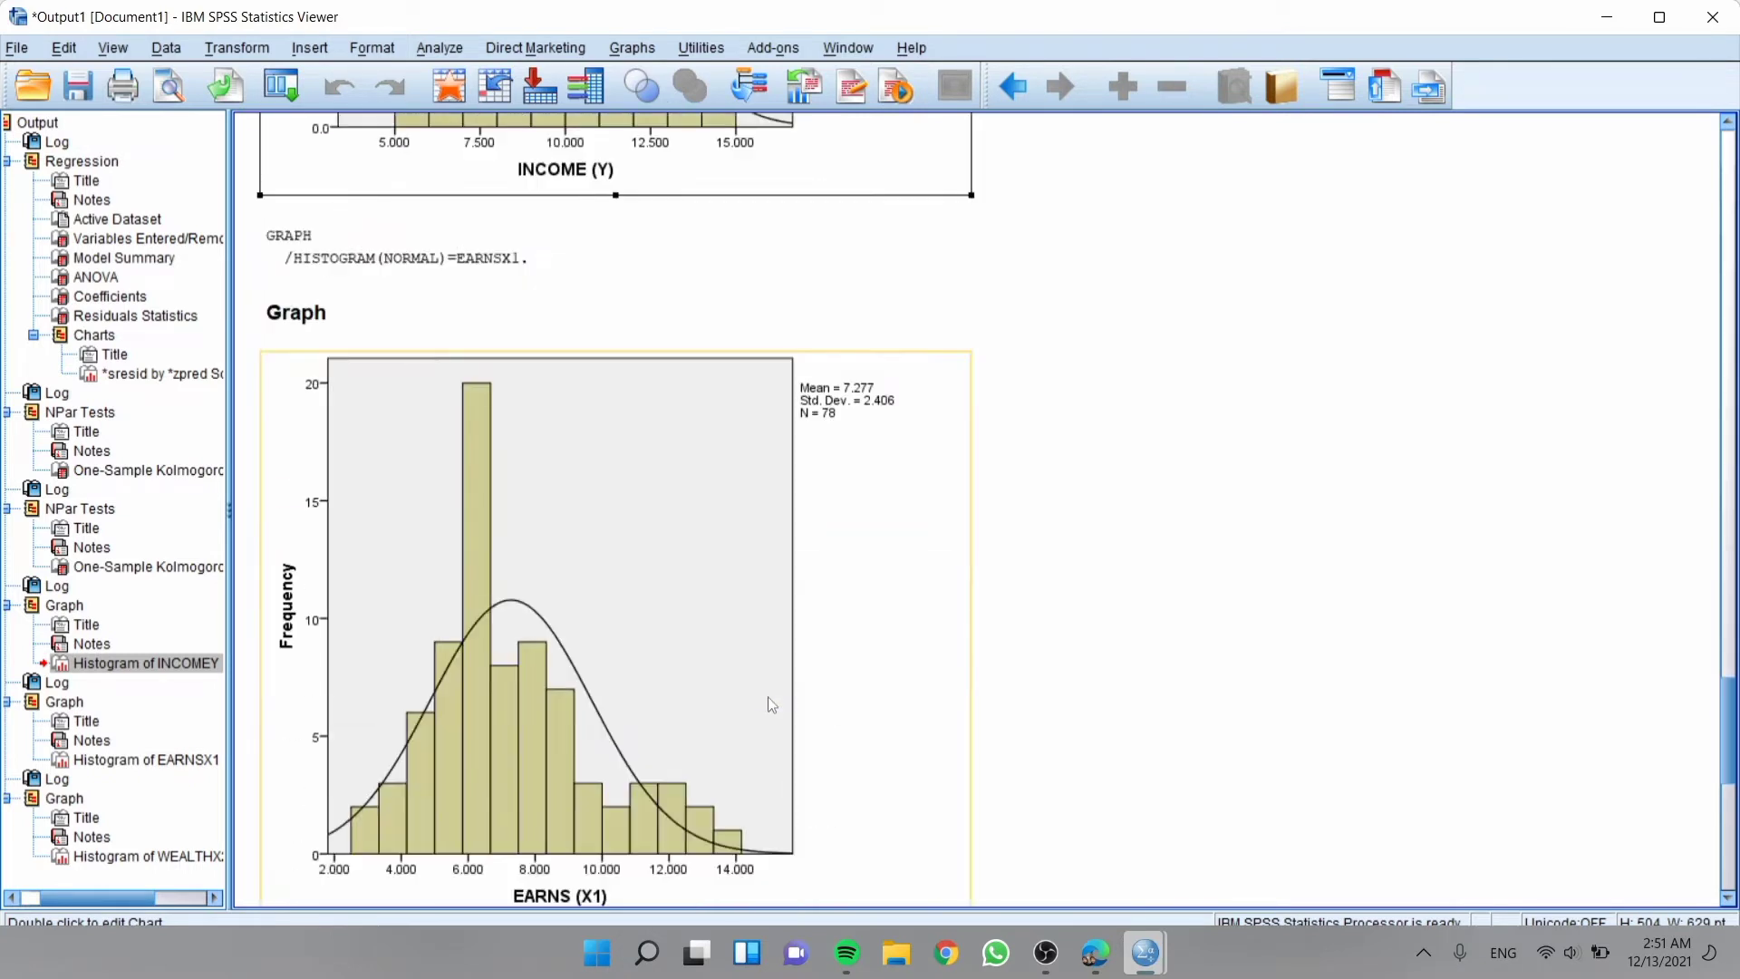
left_click(739, 629)
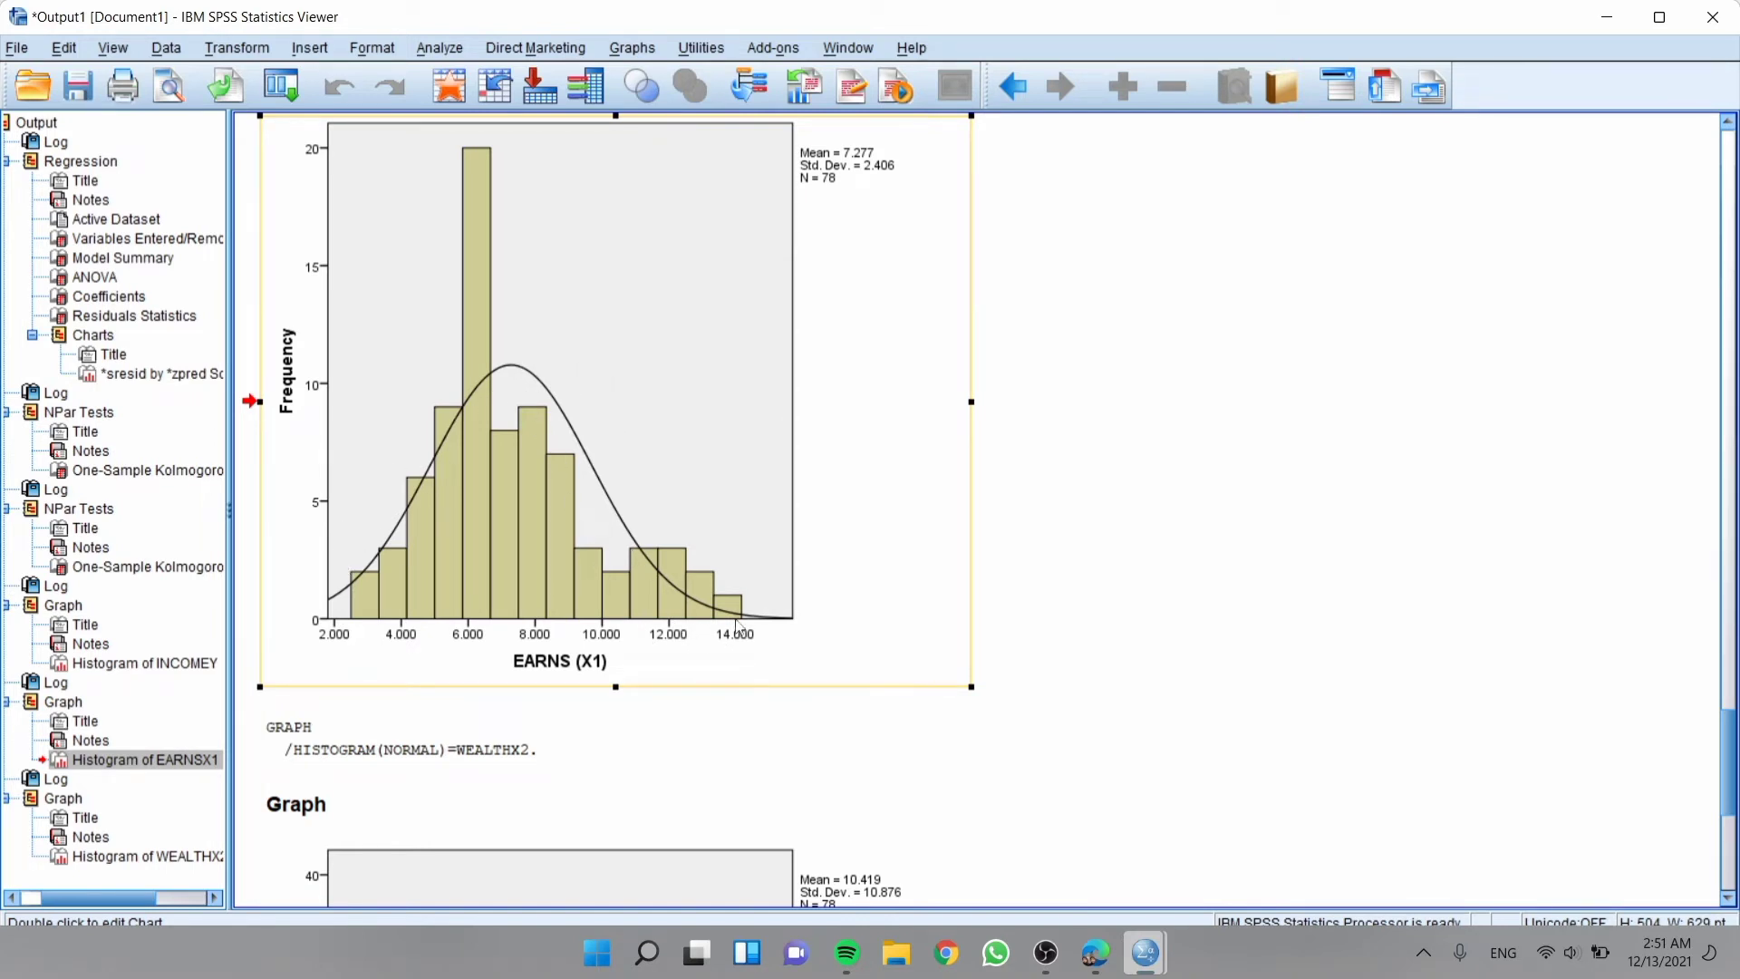
scroll(736, 626, "down", 5)
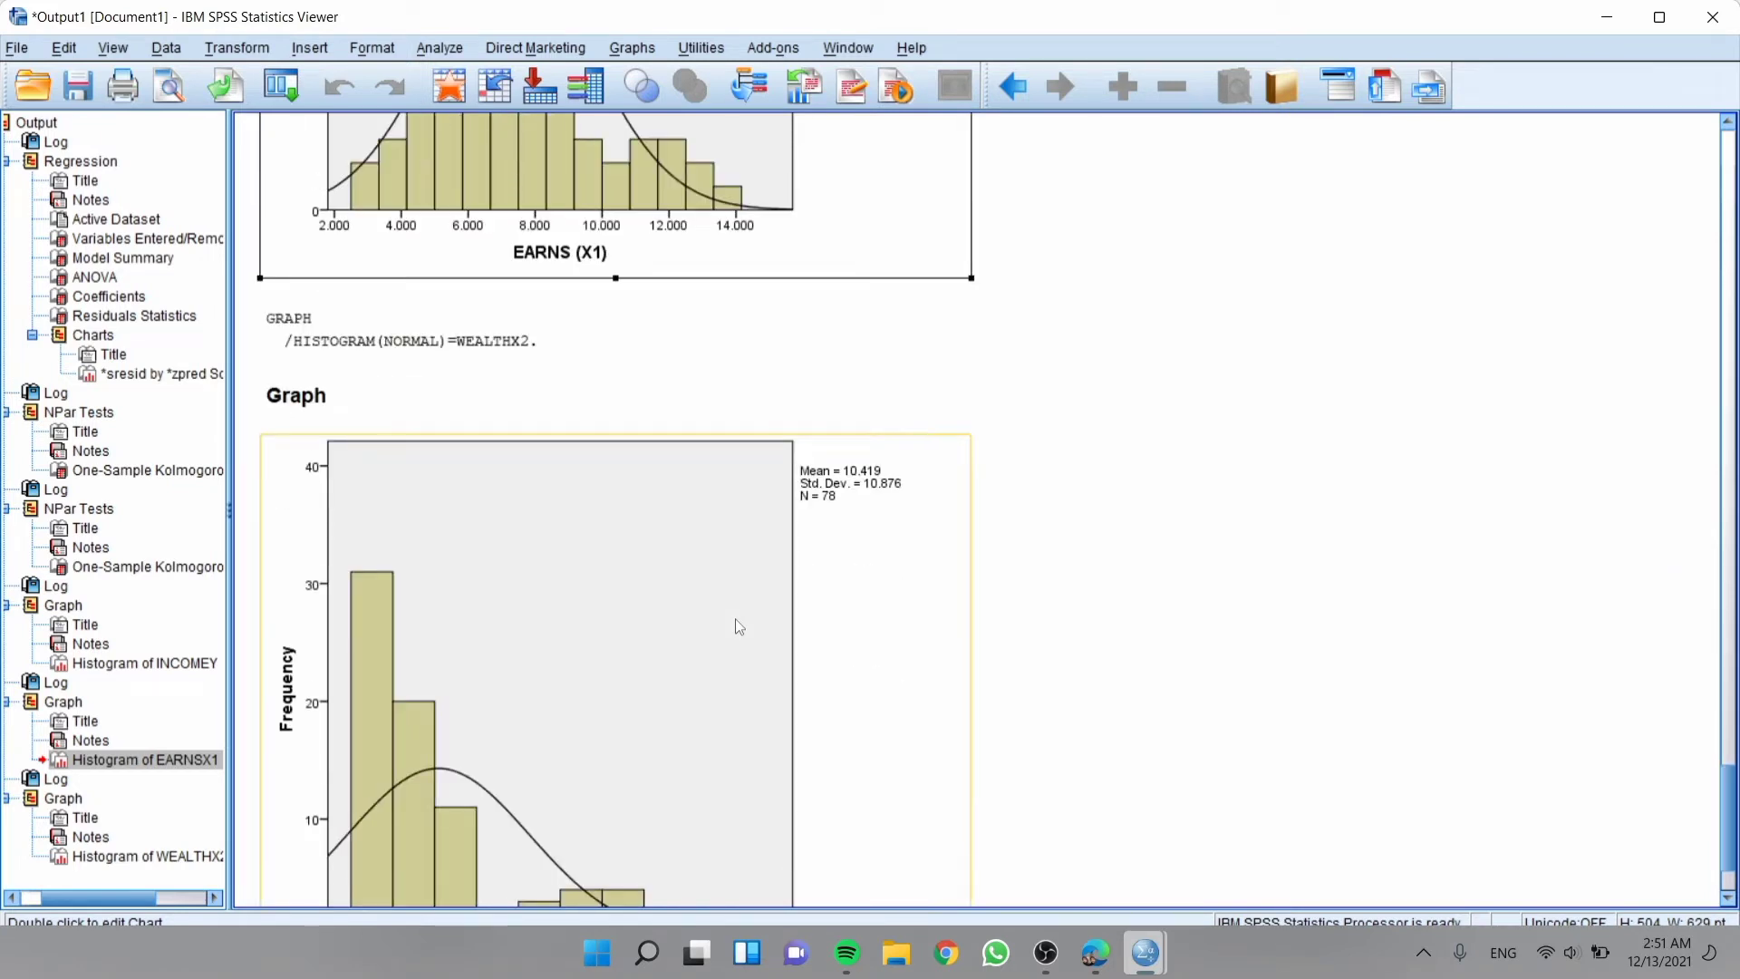
left_click(737, 621)
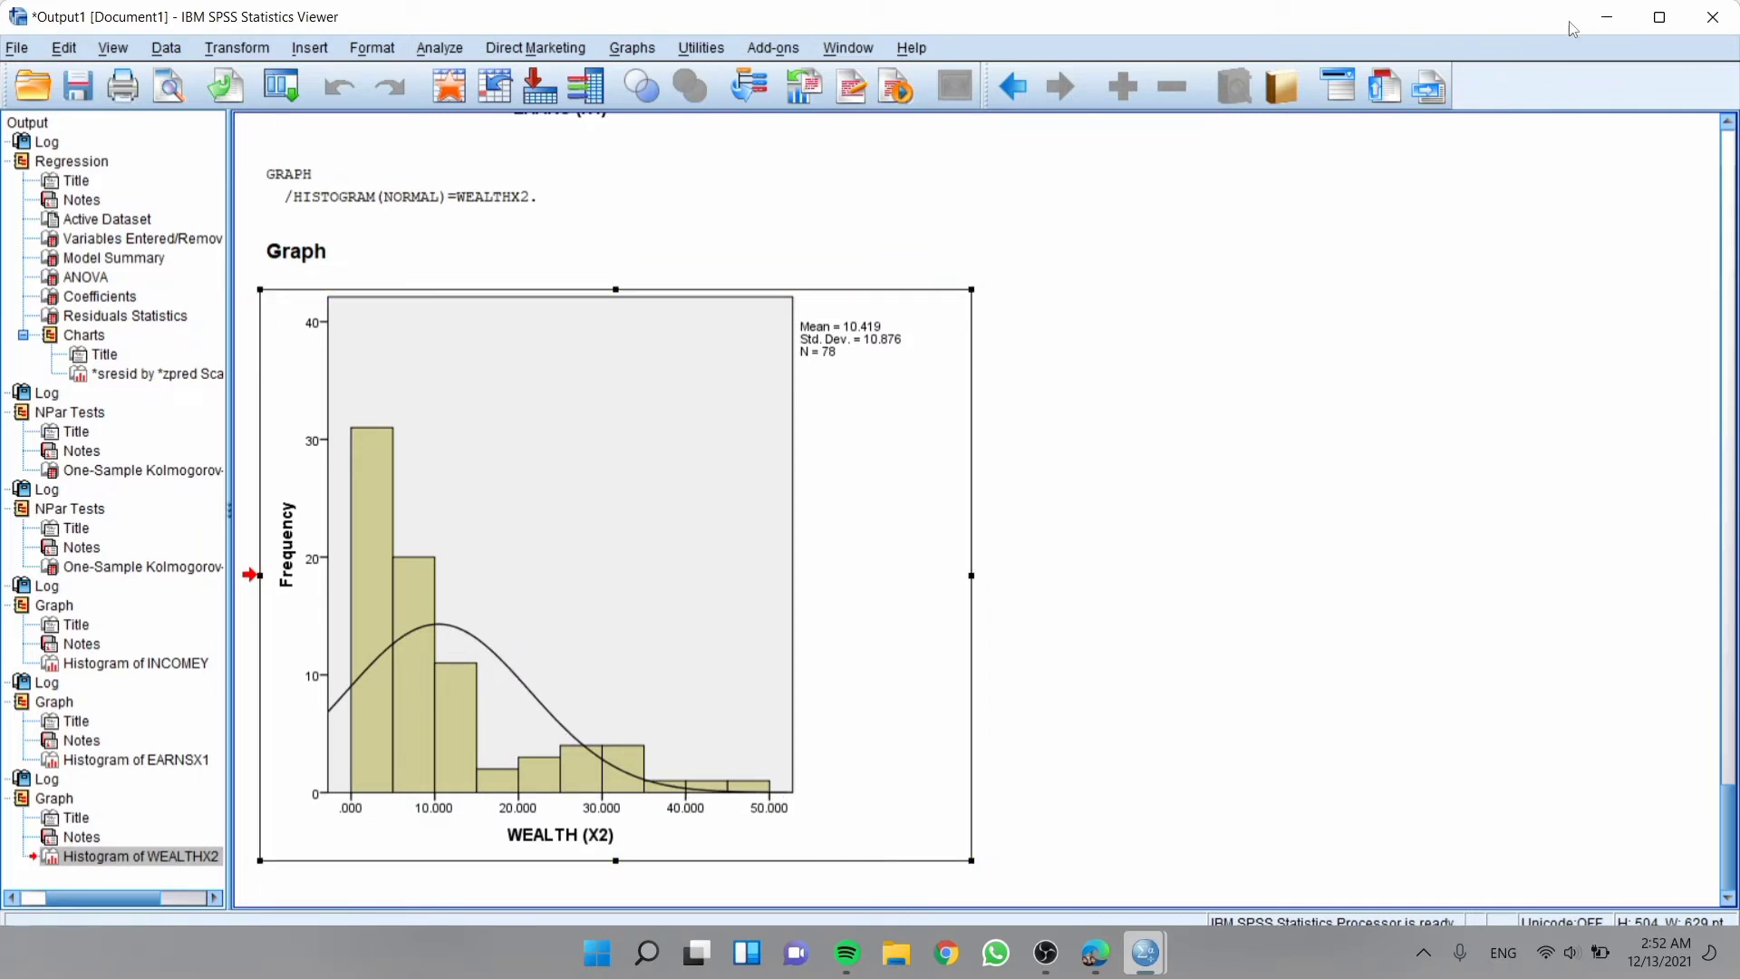
Return to the data and start a Compute Variable transformation with LN_INCOME as the target variable.
left_click(1607, 16)
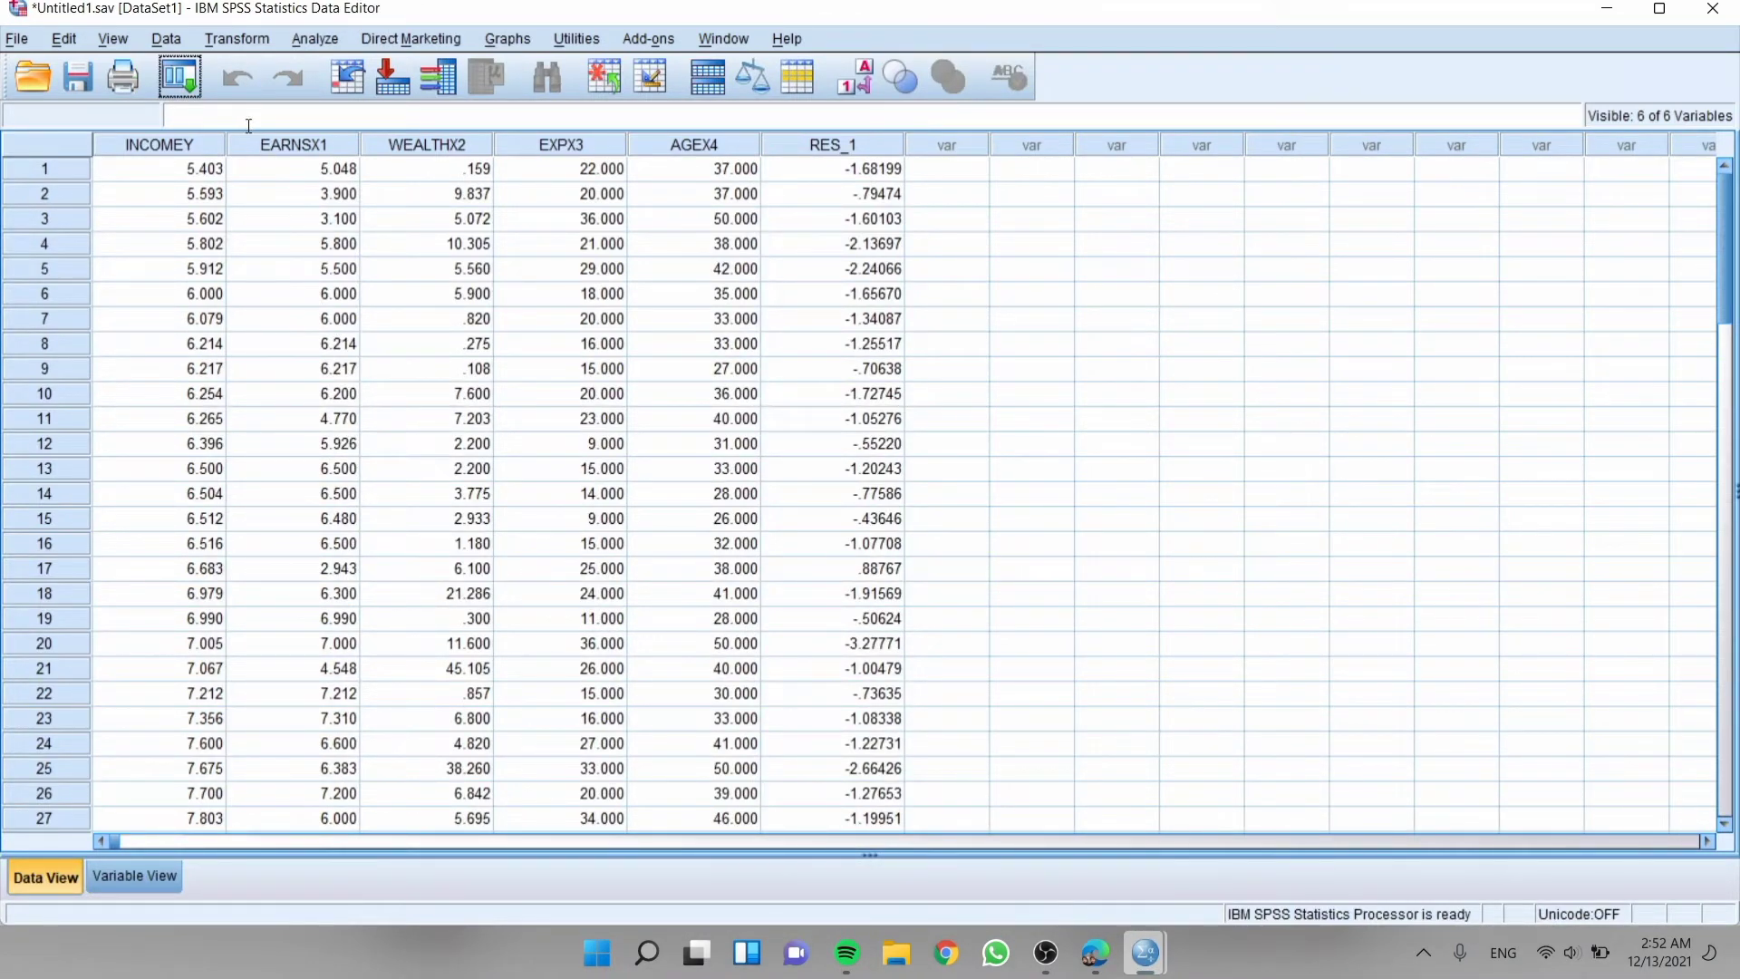
left_click(253, 39)
left_click(279, 75)
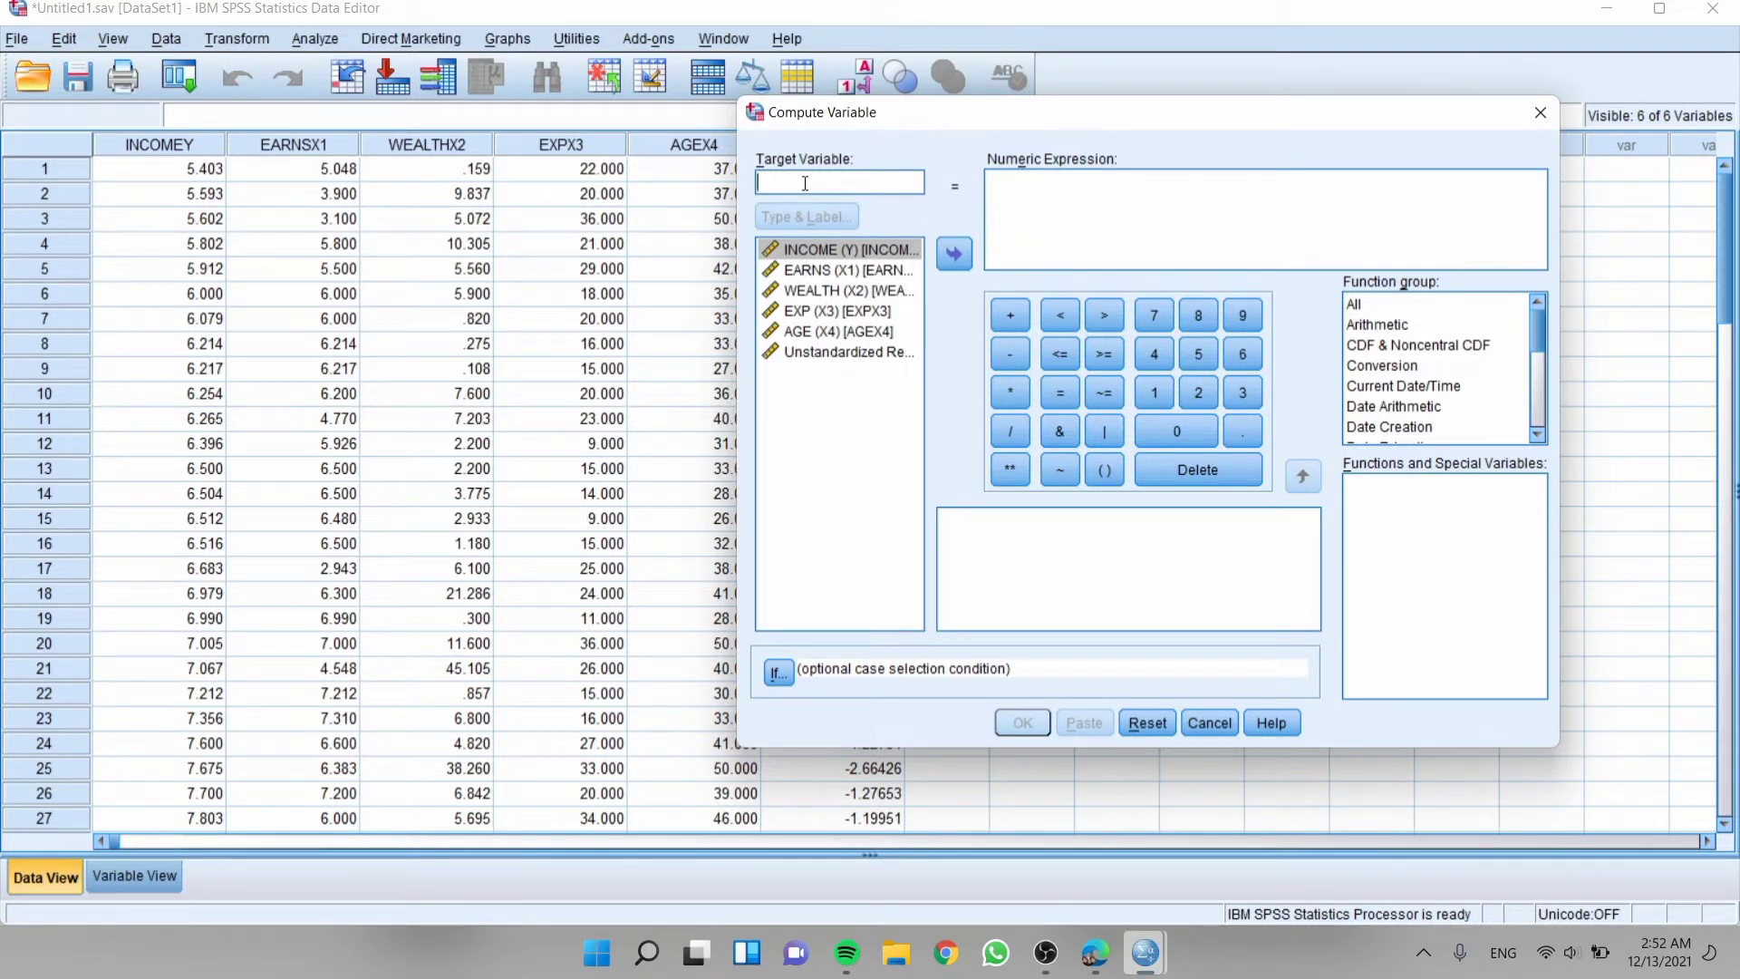
type("LN")
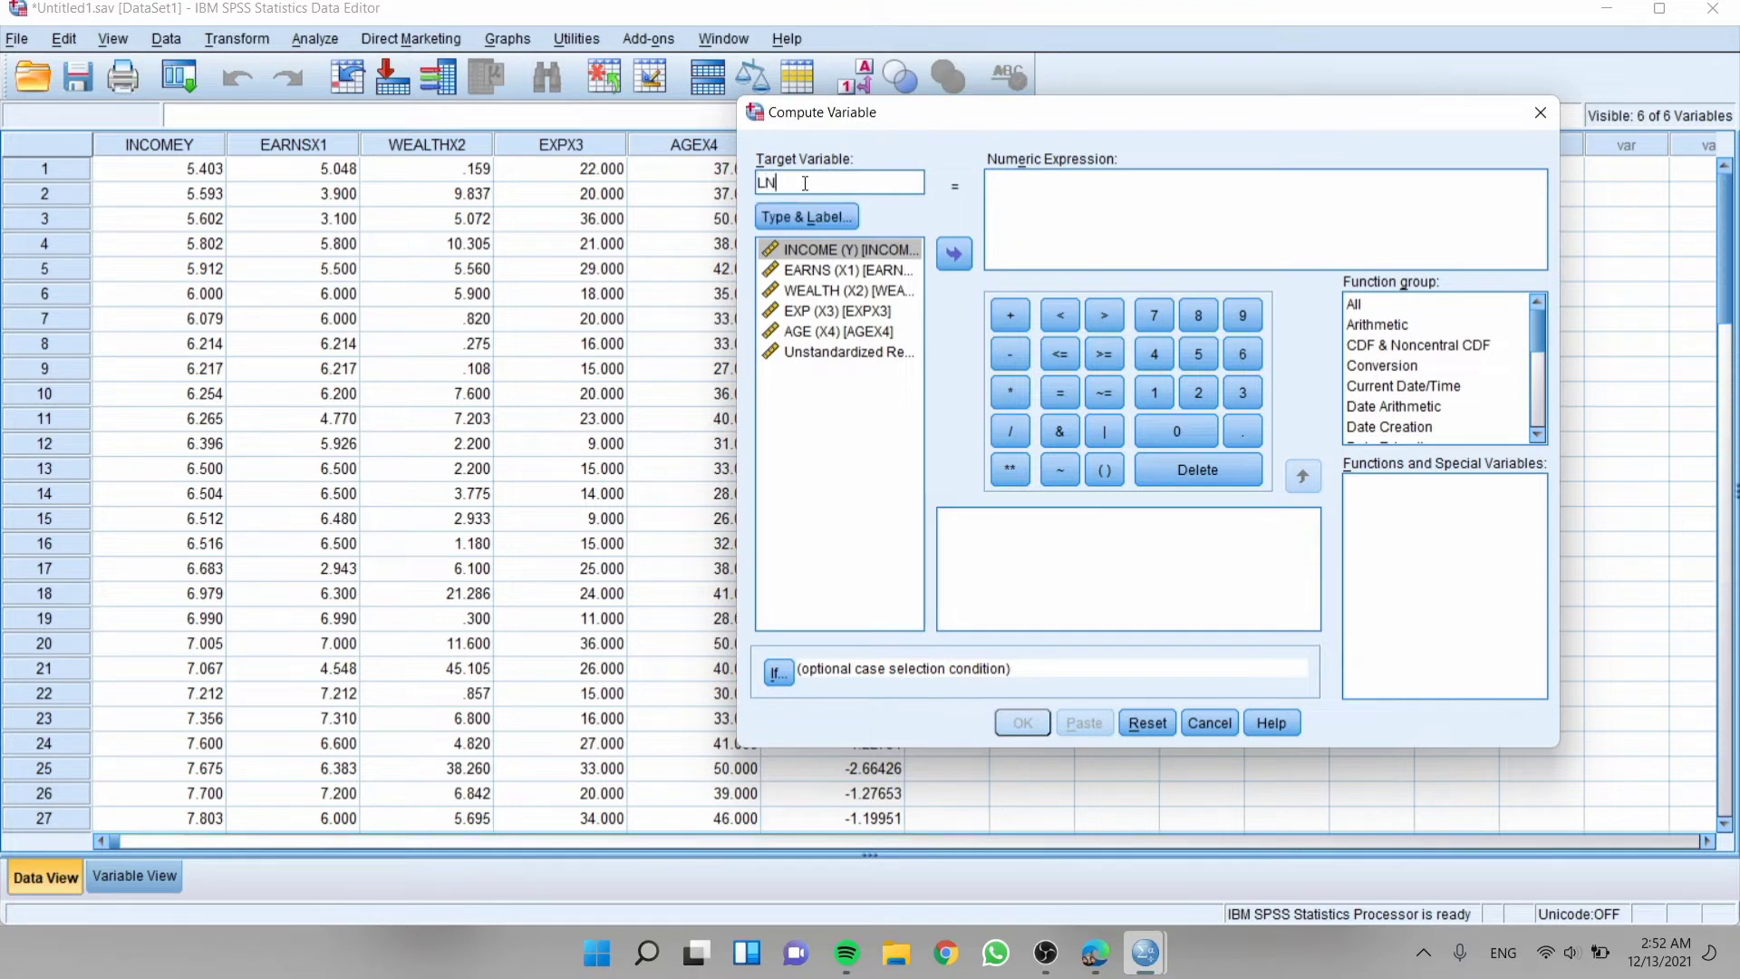
type("_INCOME")
Build the numeric expression LN(INCOMEY) from the Ln function in the All group and compute the variable.
left_click(1093, 205)
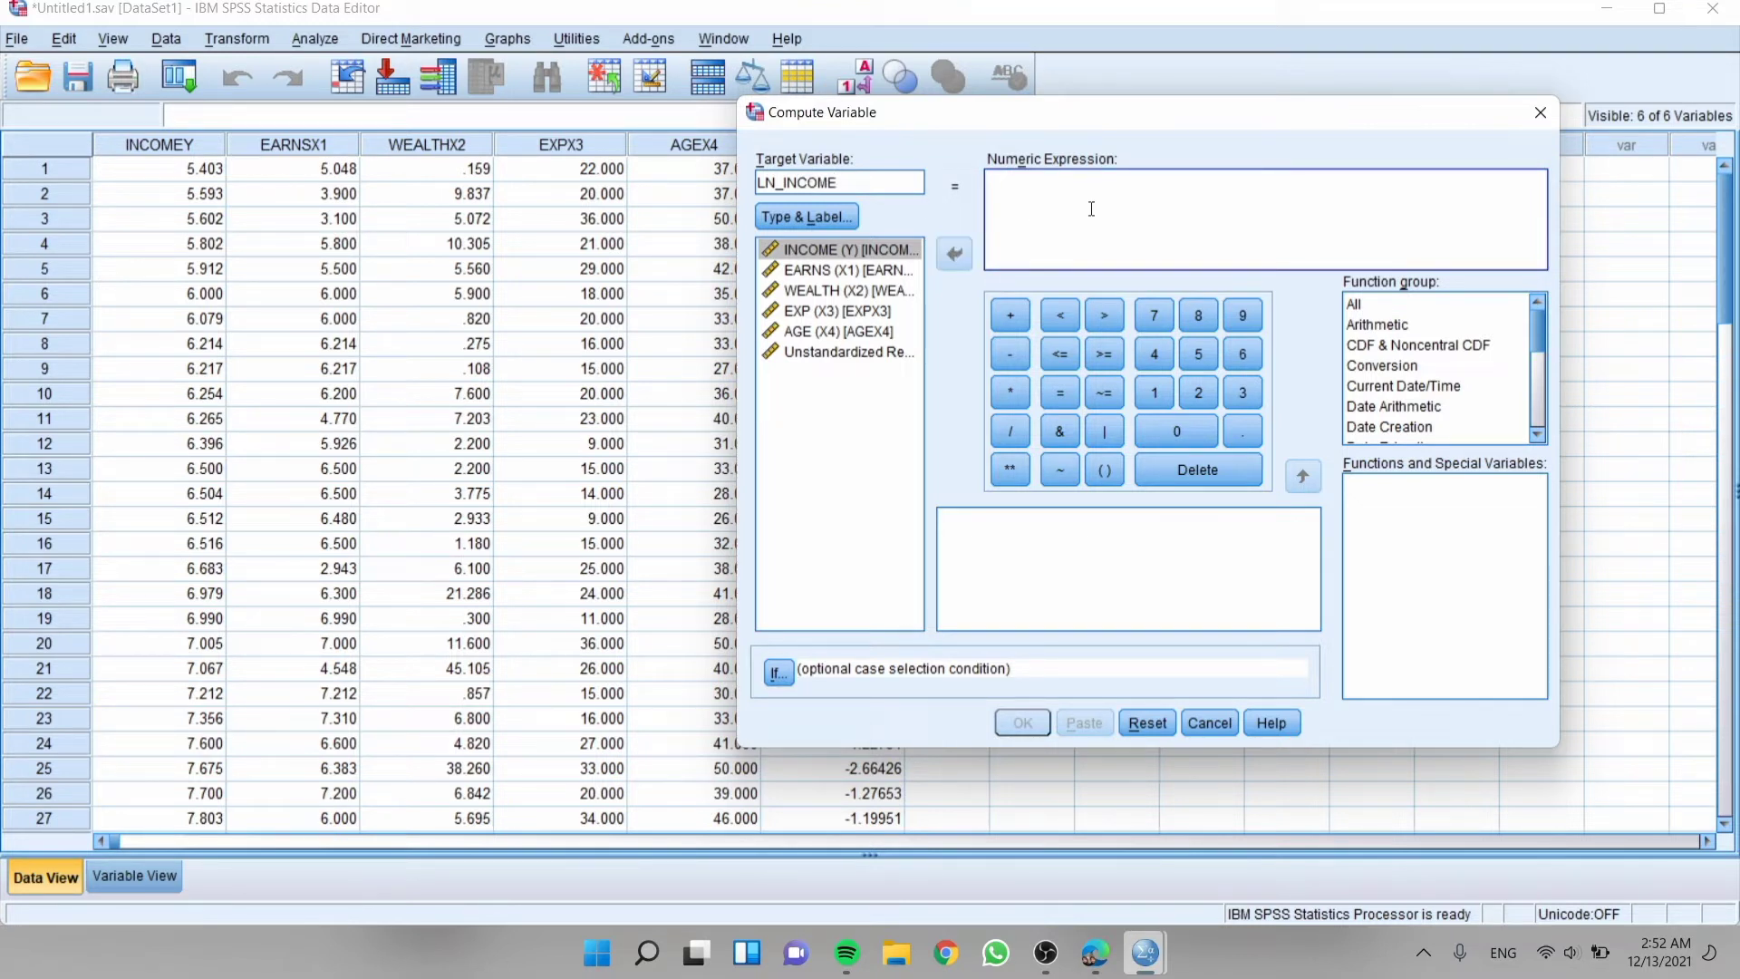
left_click(1374, 306)
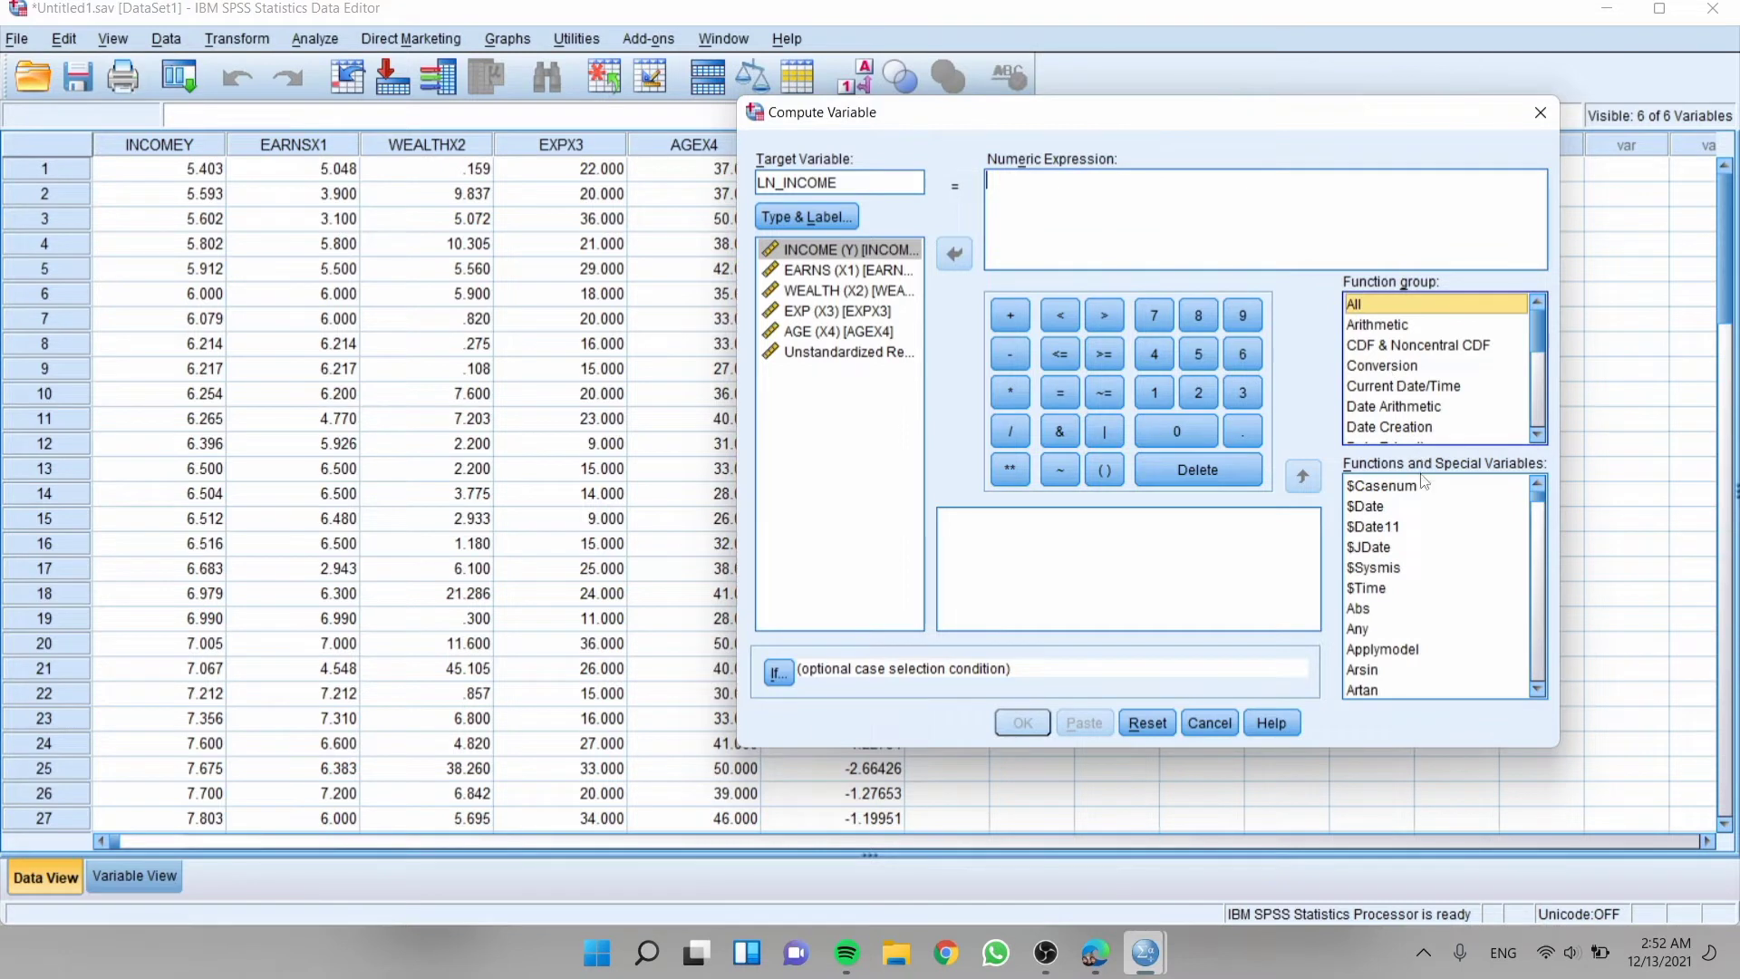
scroll(1410, 509, "down", 5)
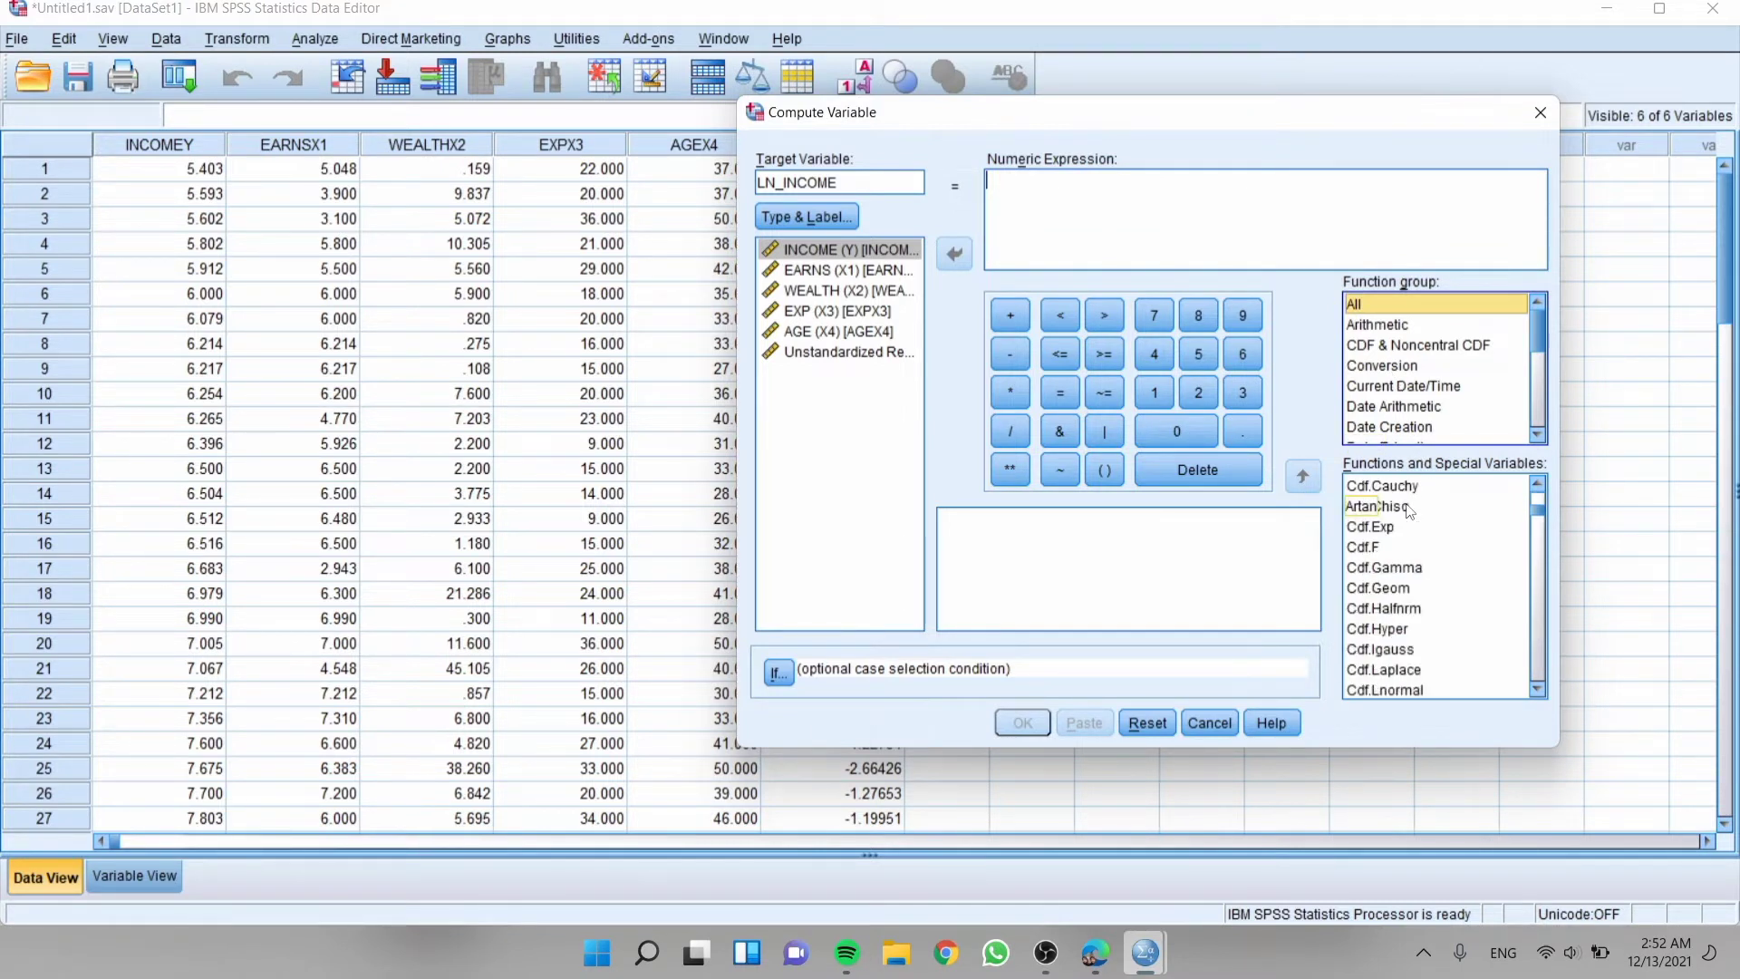
scroll(1410, 509, "down", 20)
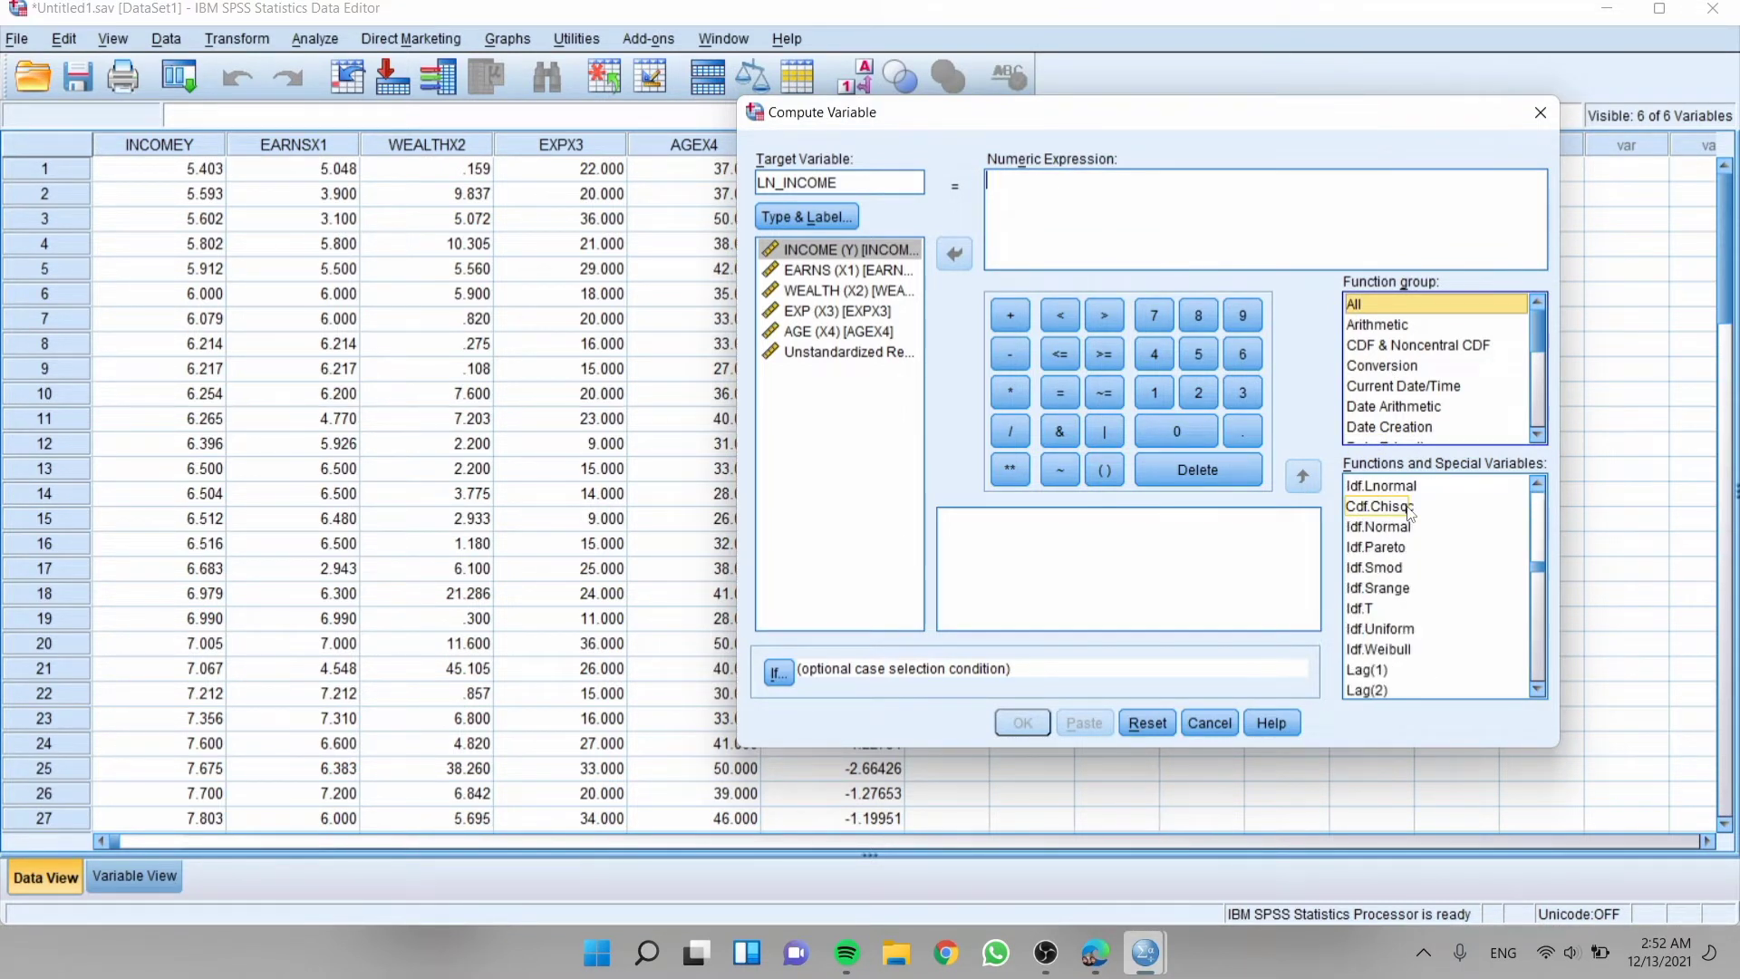
scroll(1409, 512, "down", 5)
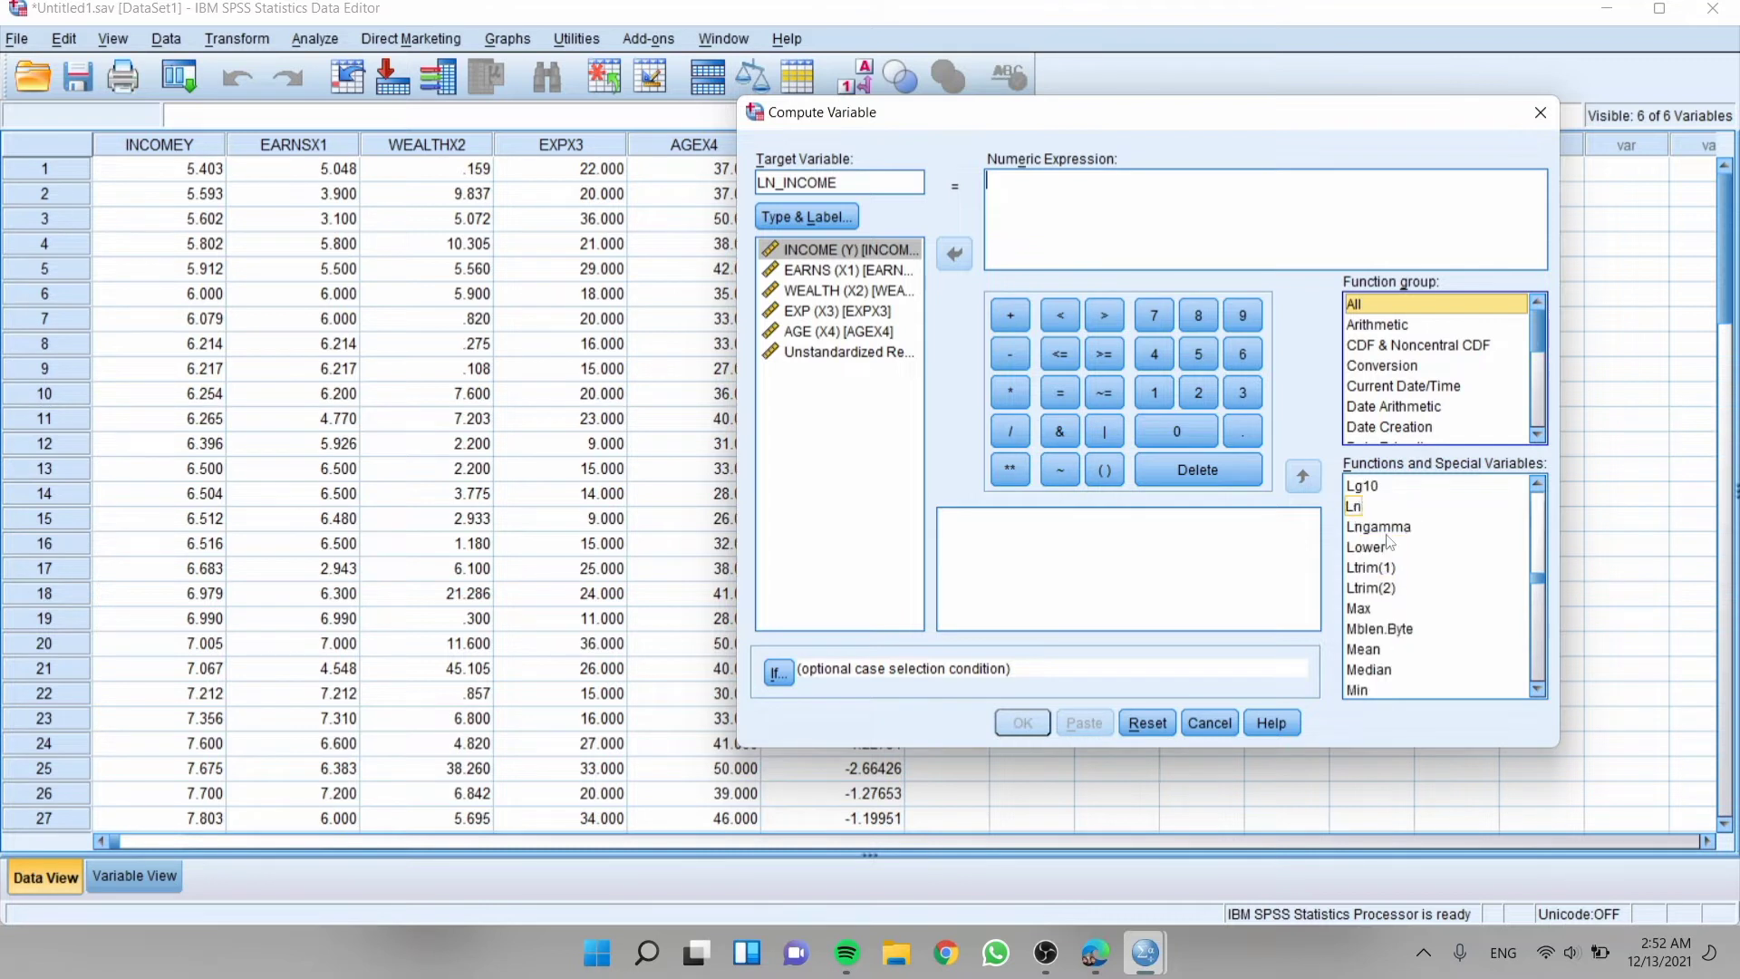
left_click(1356, 506)
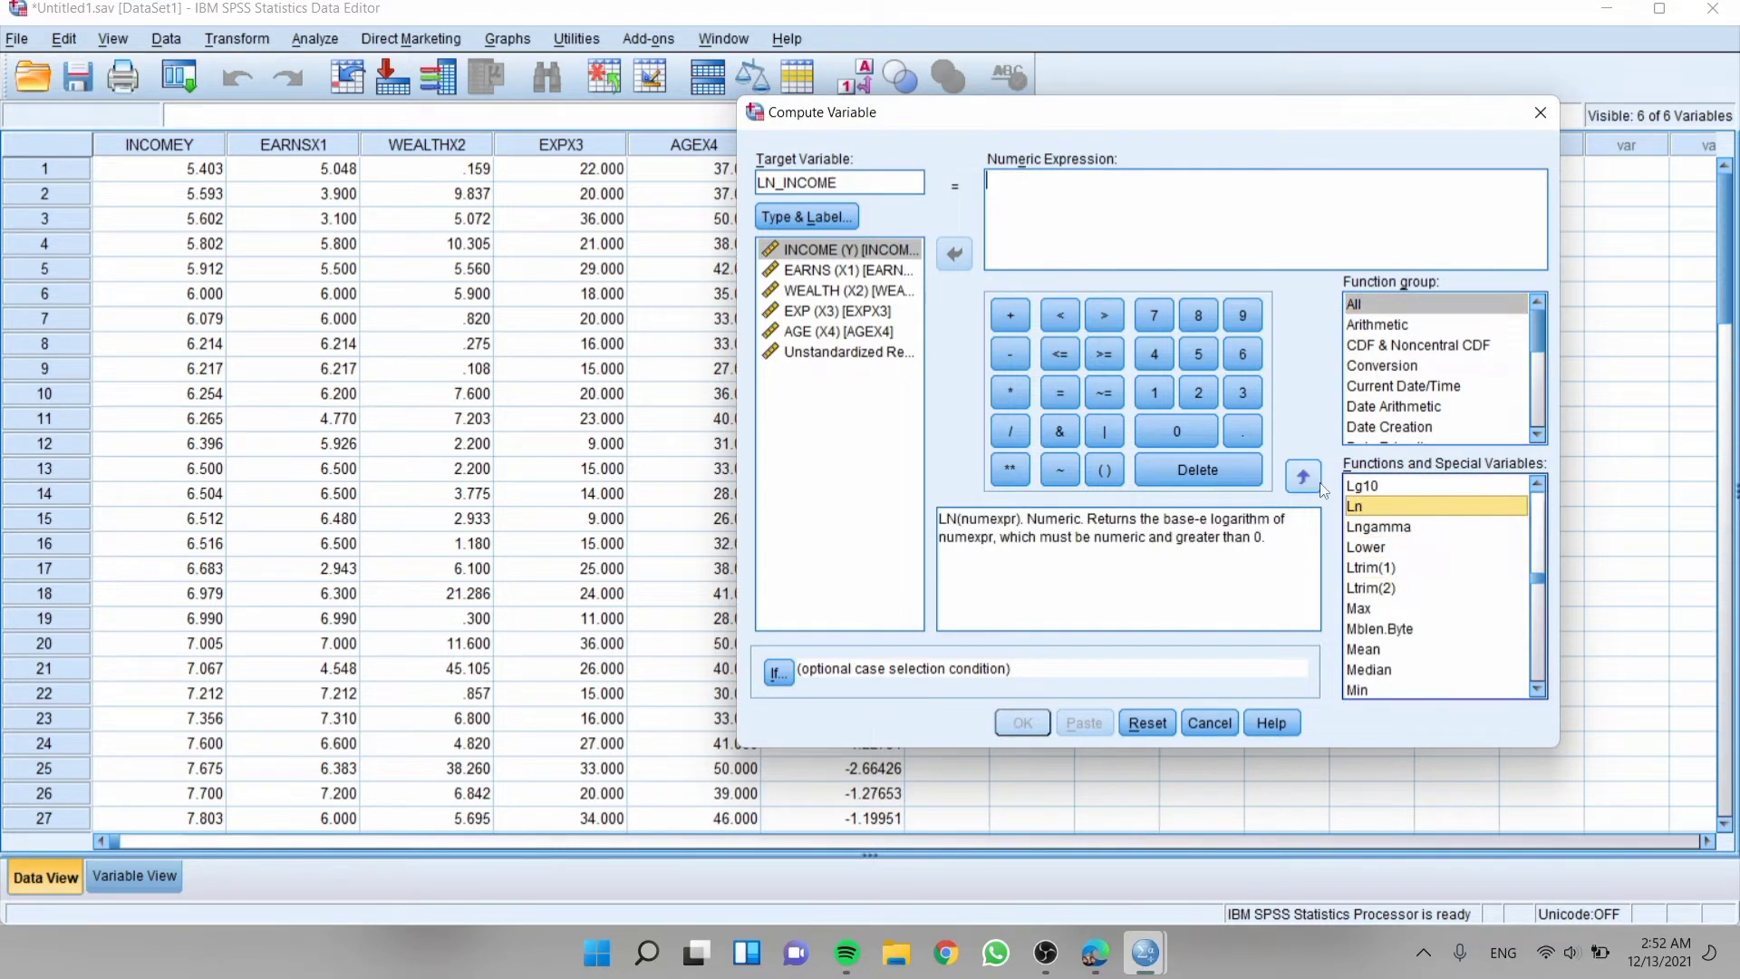
left_click(1314, 482)
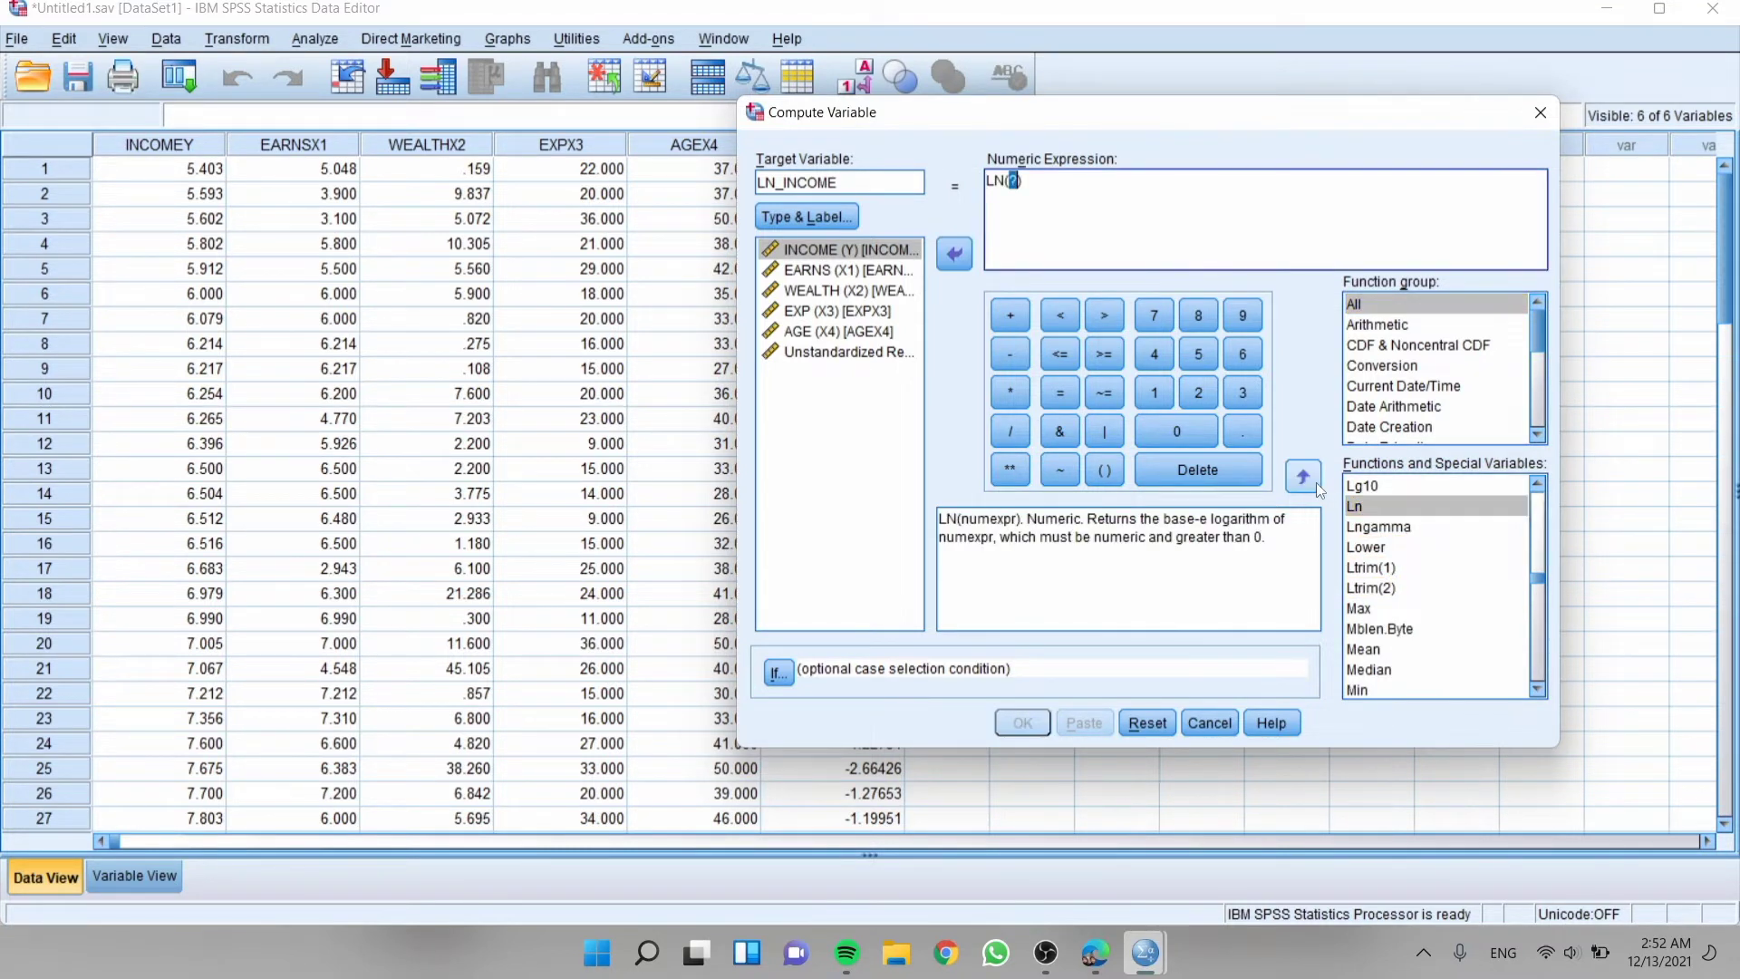
left_click(953, 253)
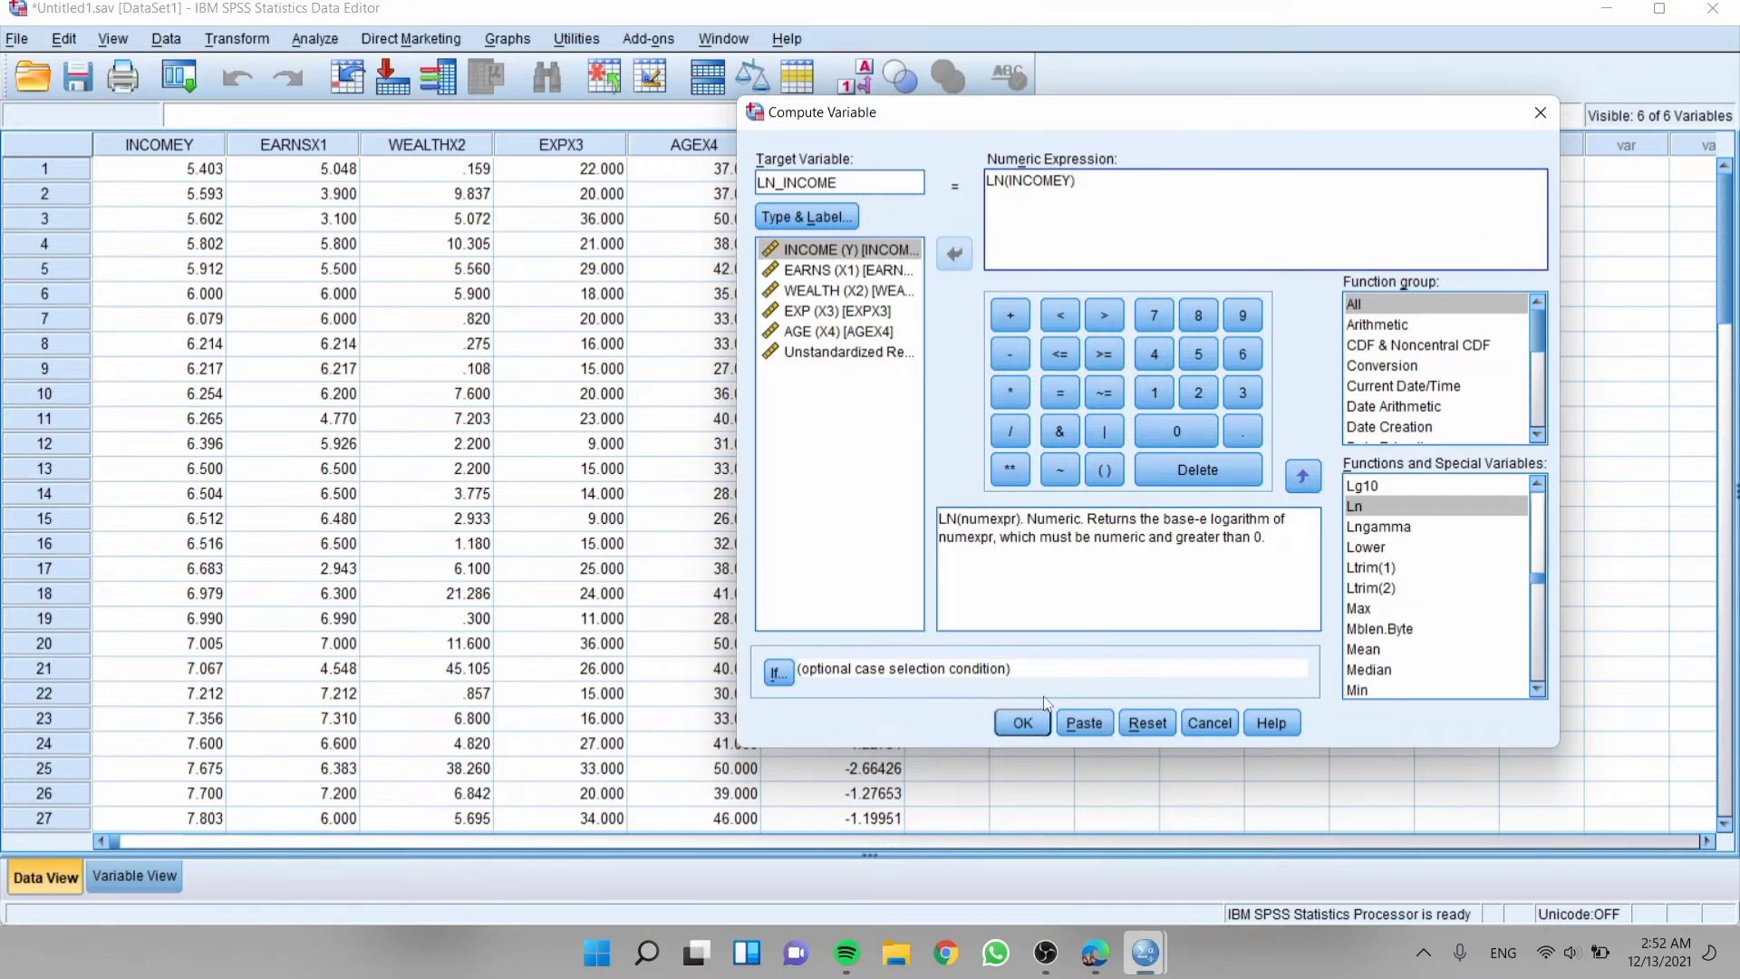
left_click(1022, 722)
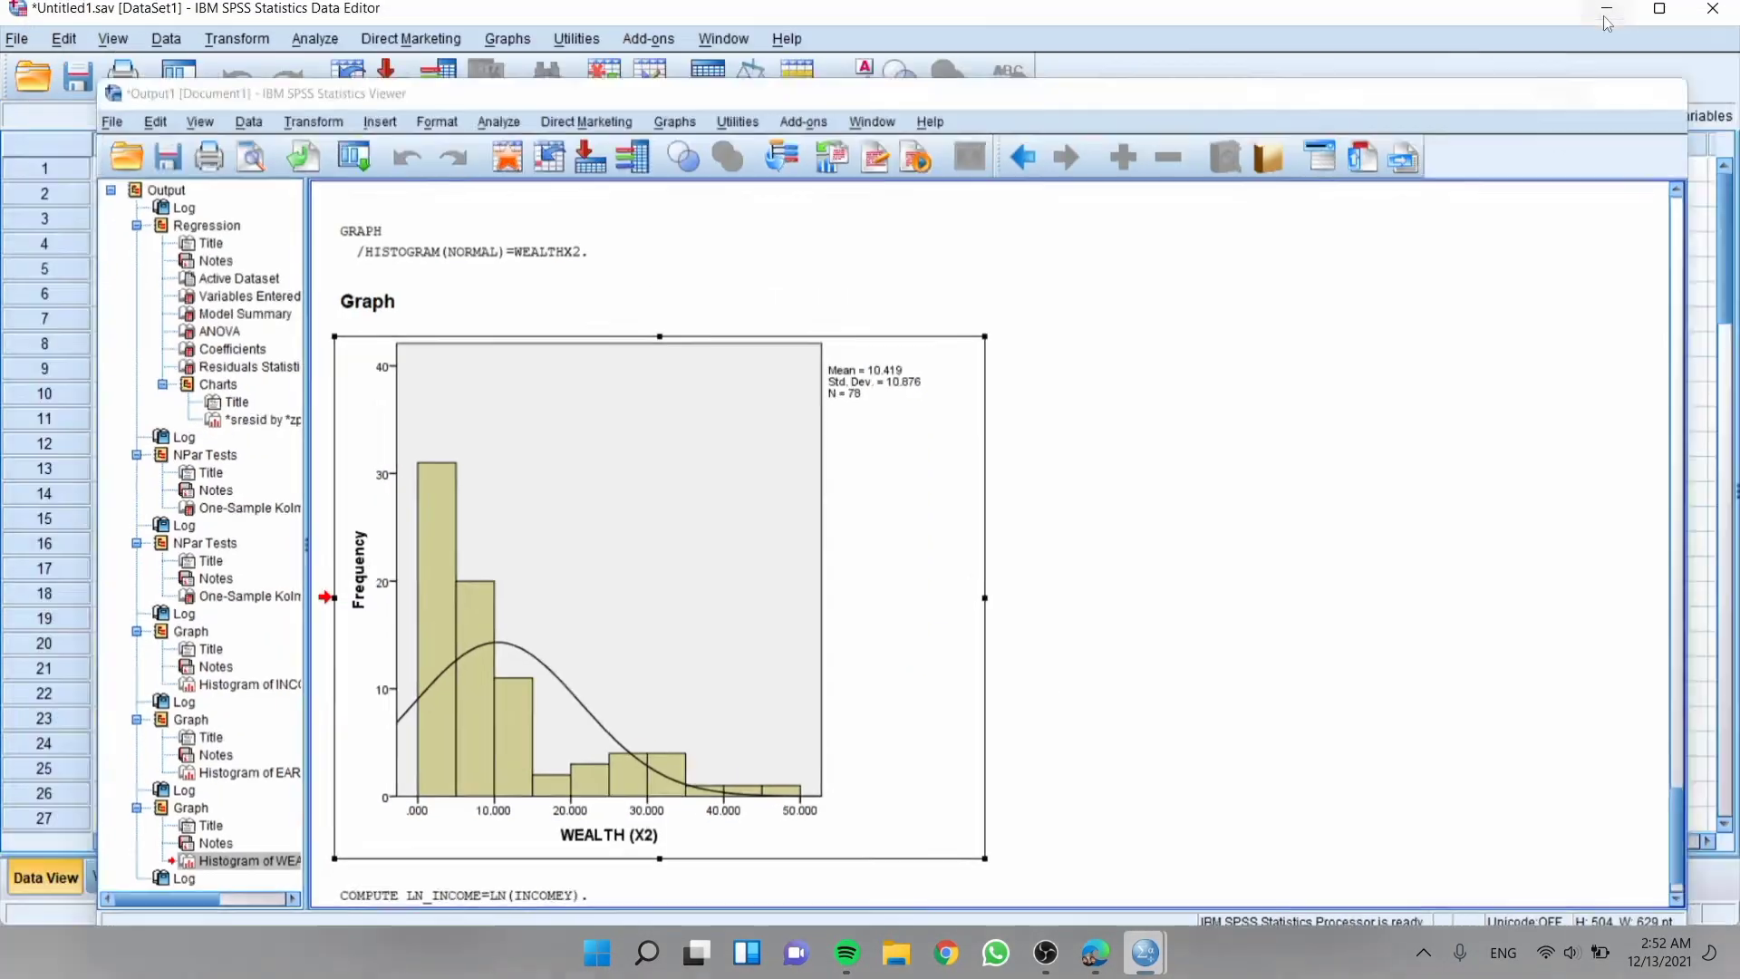
Return to the data and start another Compute Variable transformation with LN_EARNS as the target variable.
left_click(1607, 23)
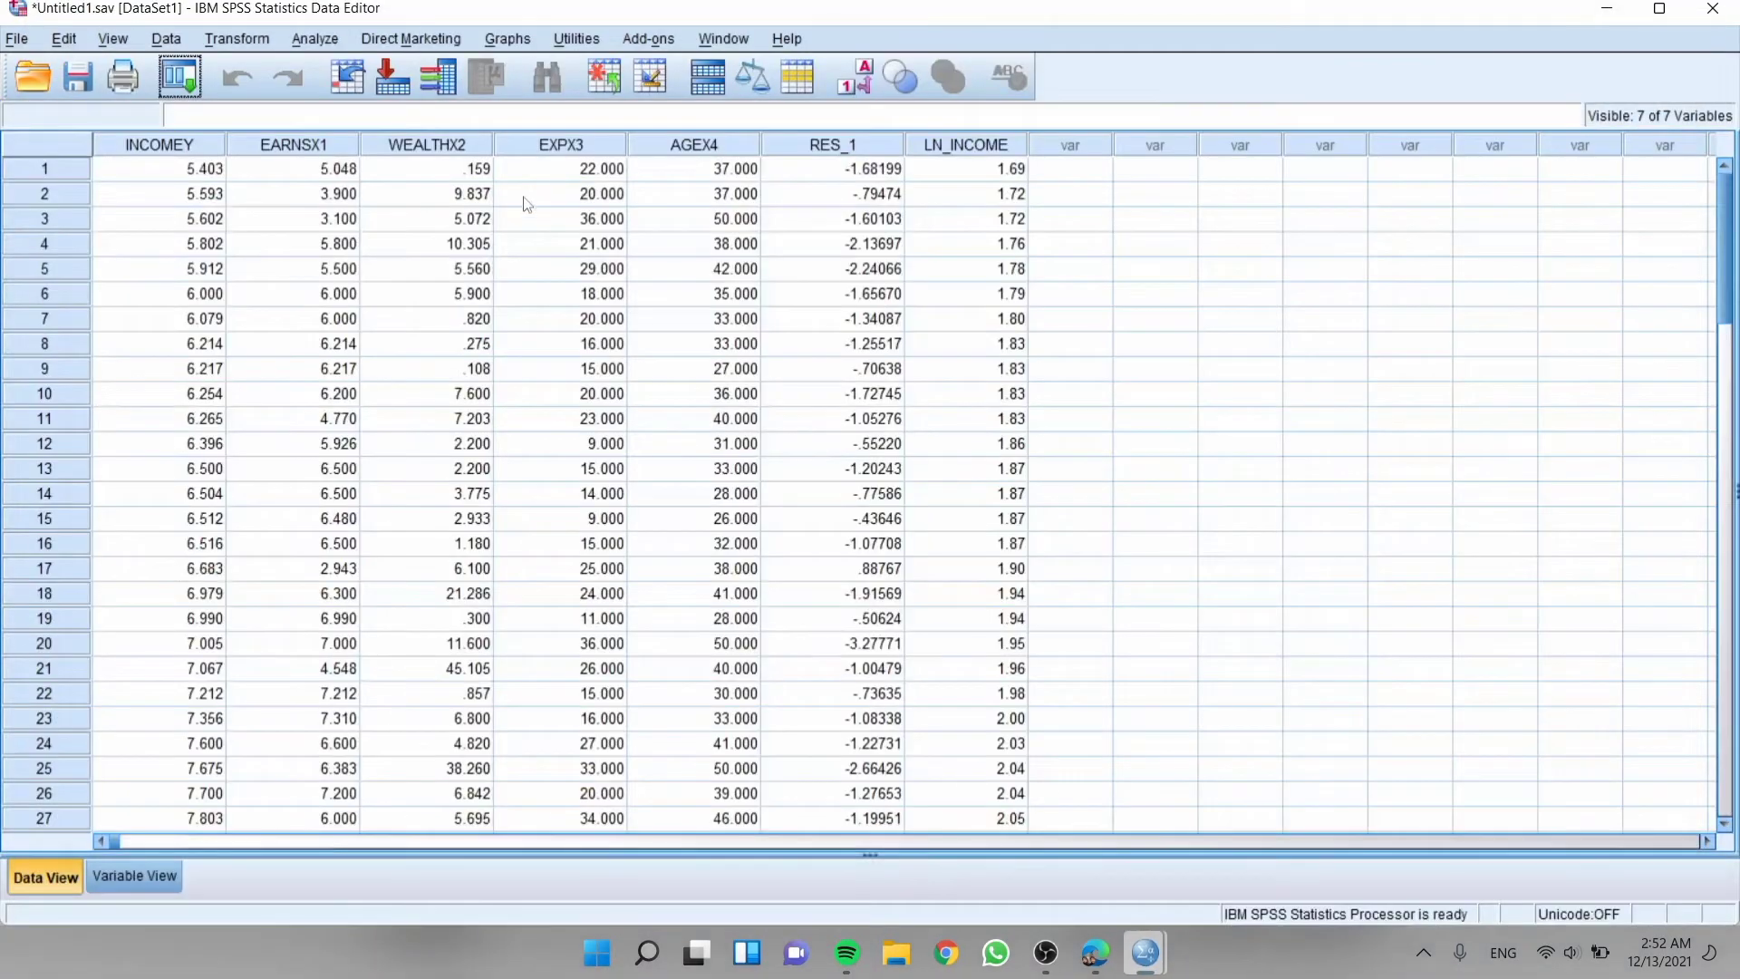
left_click(239, 39)
left_click(247, 62)
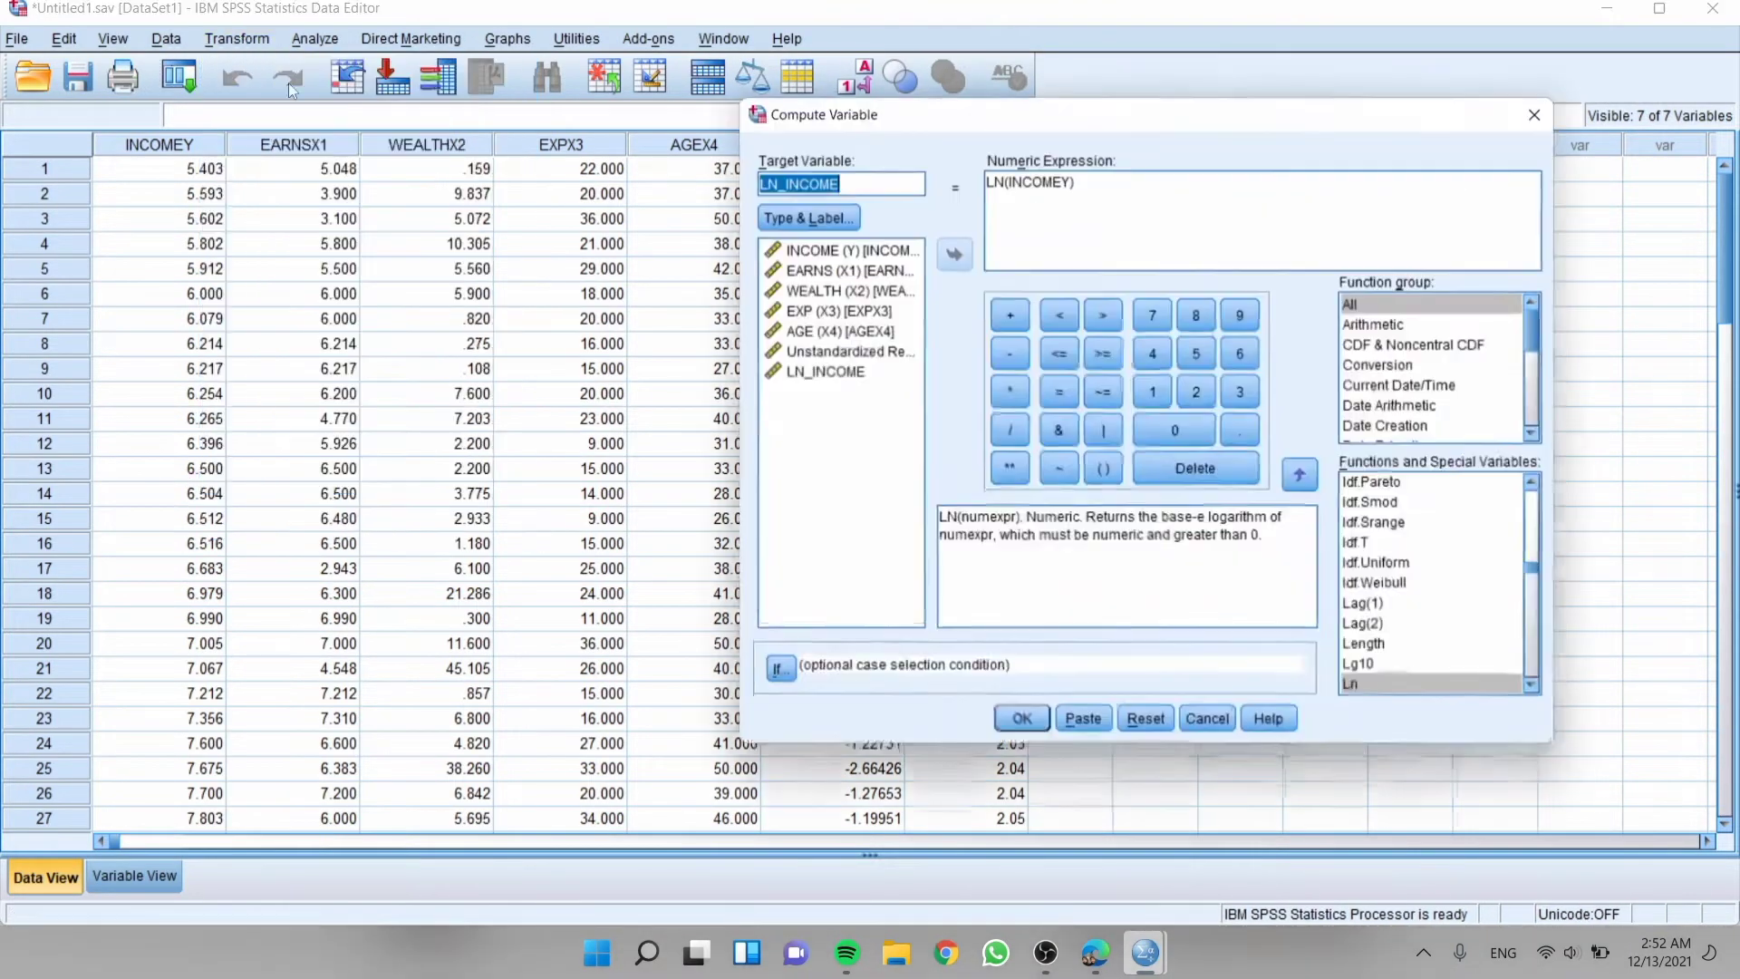
left_click_drag(758, 182, 798, 182)
left_click(818, 182)
key("BackSpace")
key("BackSpace")
key("BackSpace")
key("BackSpace")
key("BackSpace")
key("BackSpace")
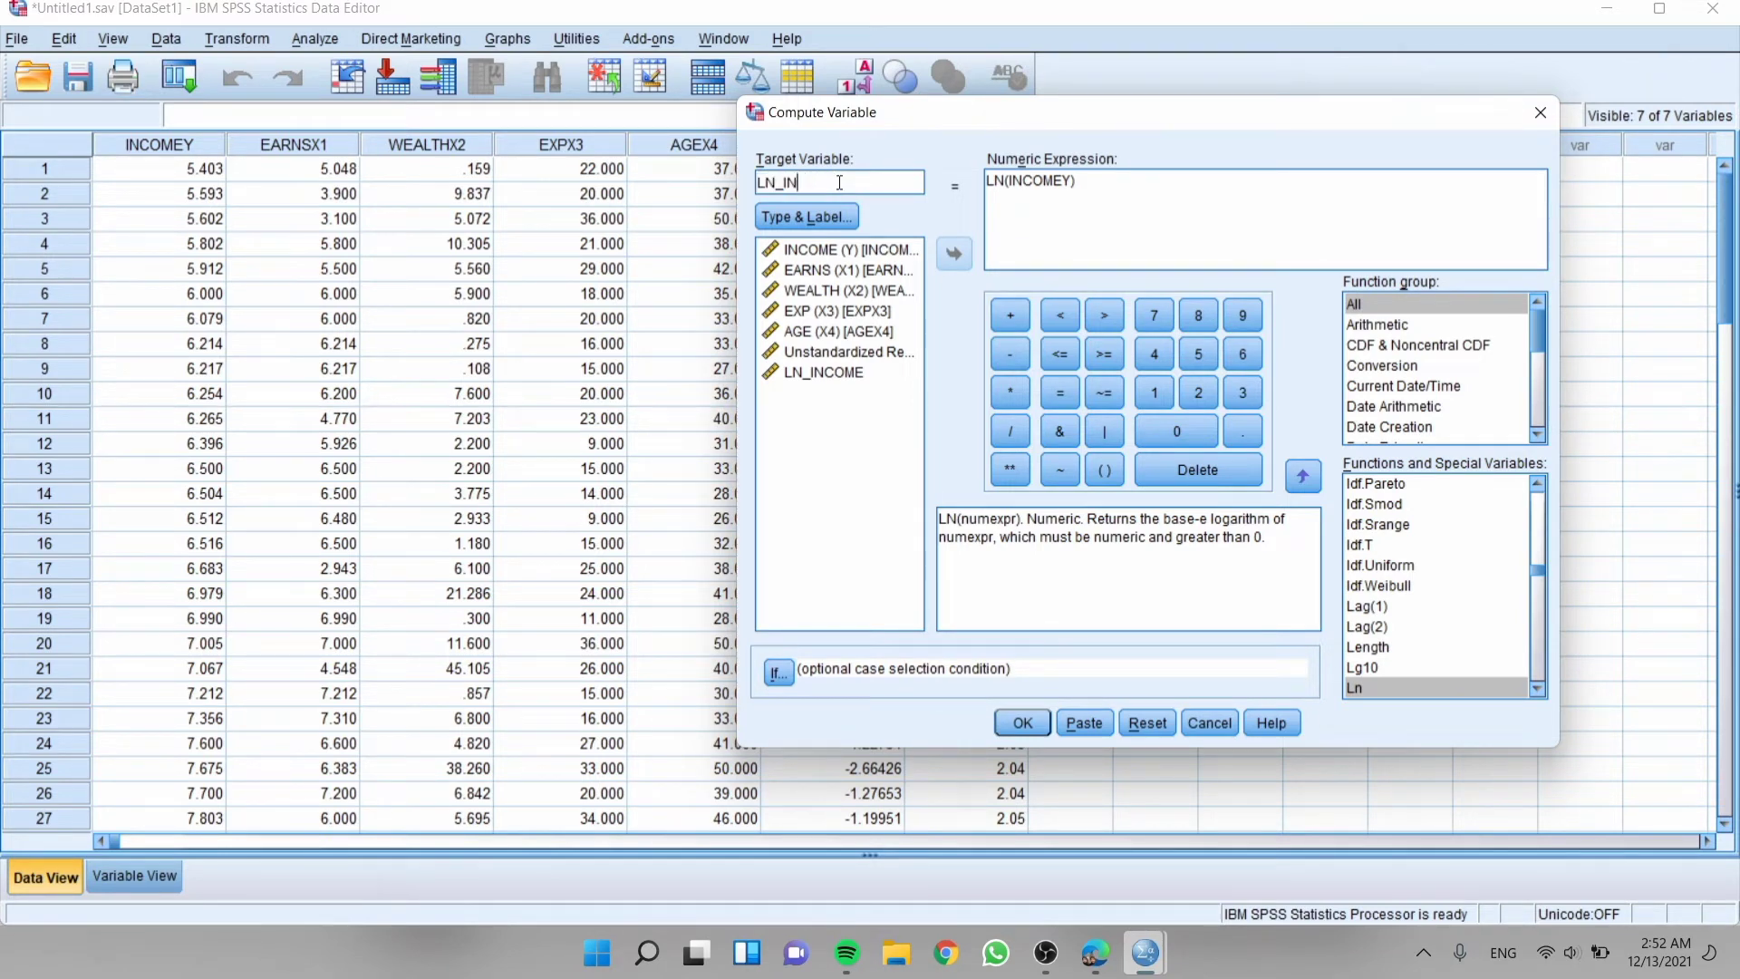
type("EARNS")
Replace INCOMEY with EARNS (X1) in the numeric expression to make LN(EARNSX1), and compute the variable.
left_click_drag(1071, 181, 1011, 184)
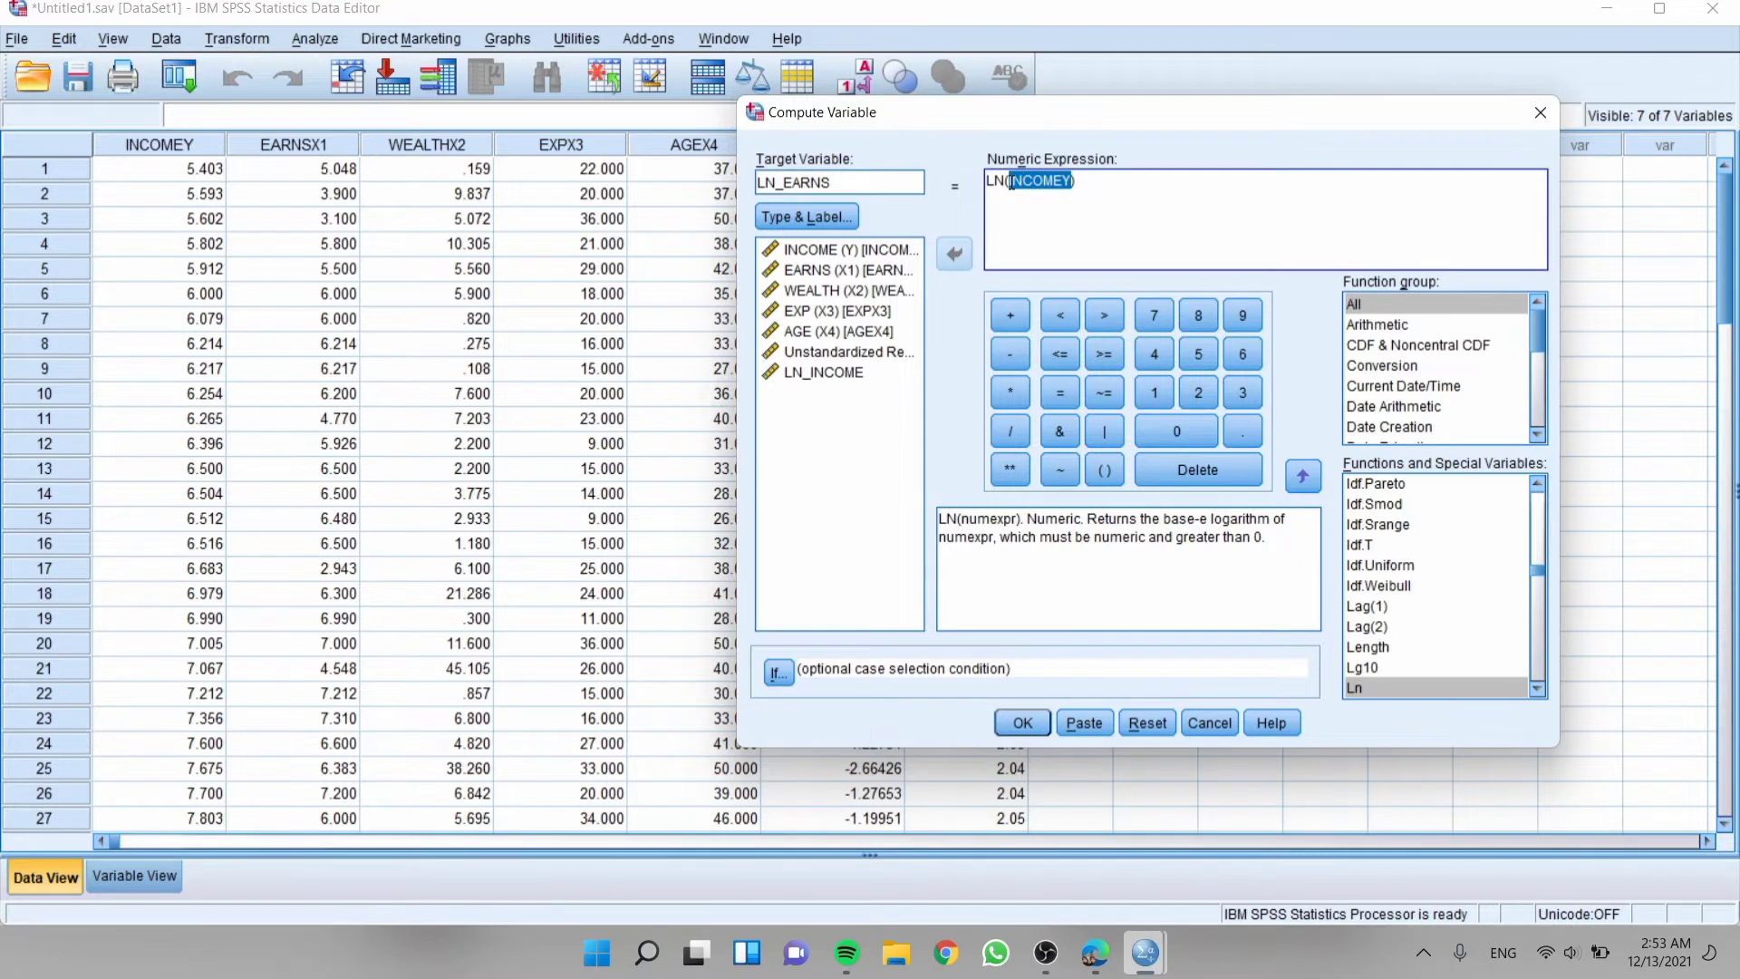
key("BackSpace")
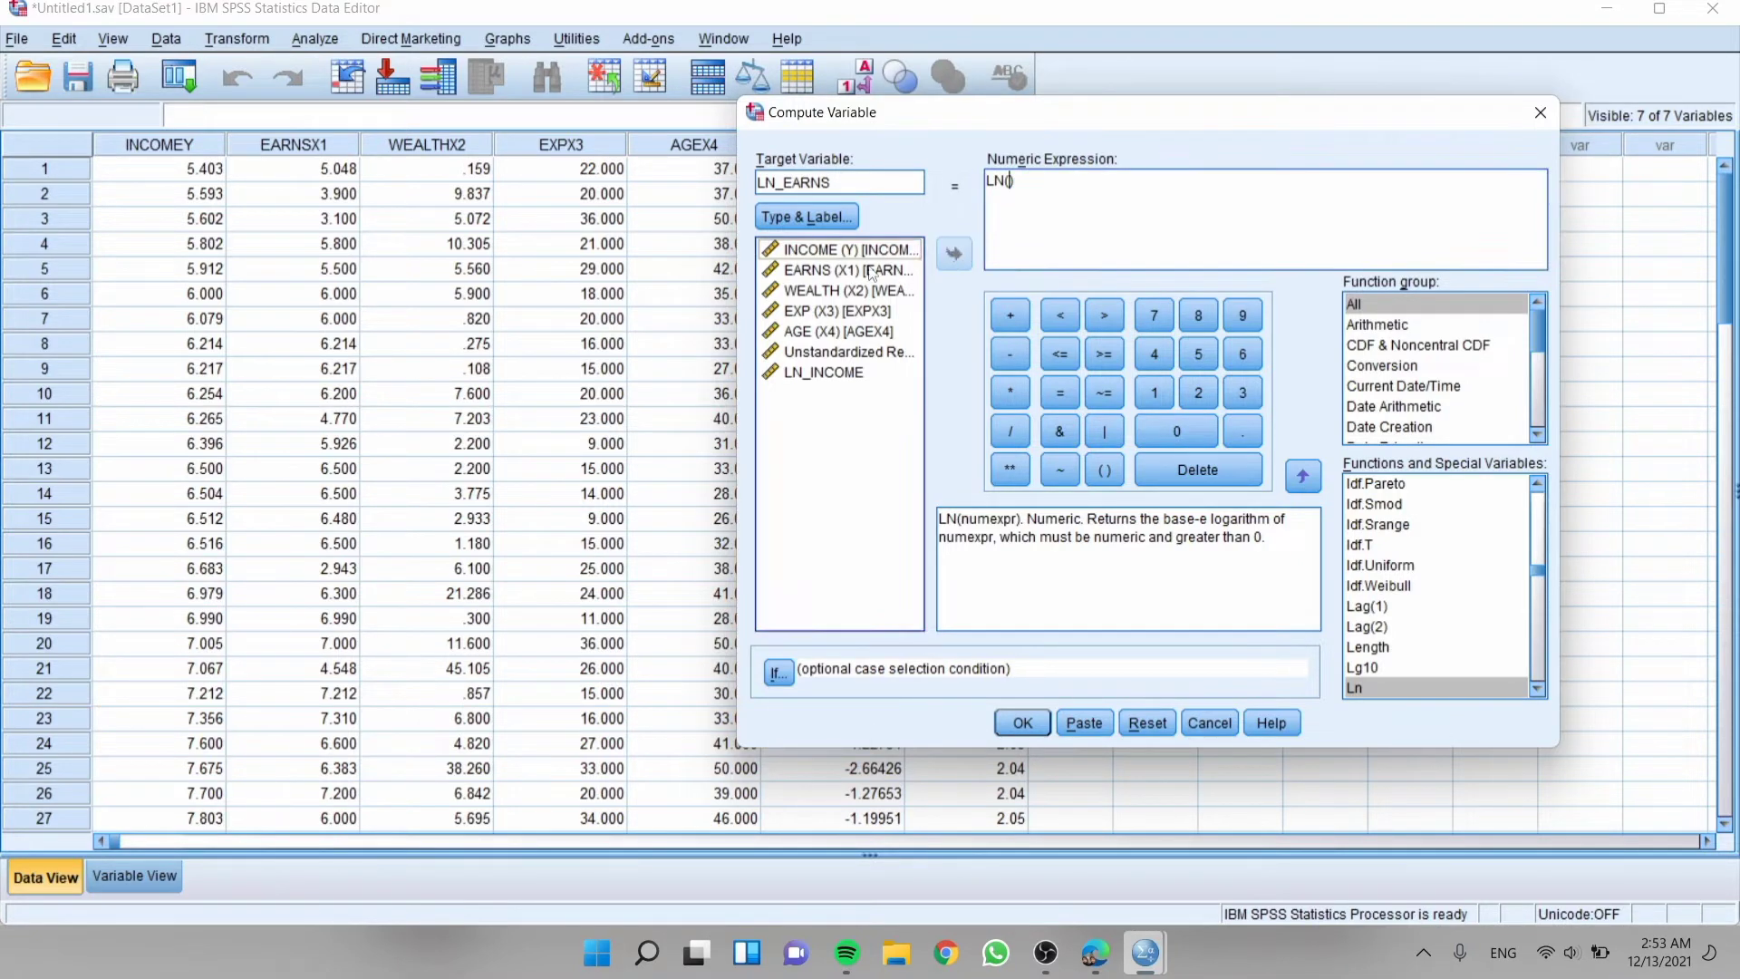
left_click(861, 270)
left_click(954, 255)
left_click(1004, 721)
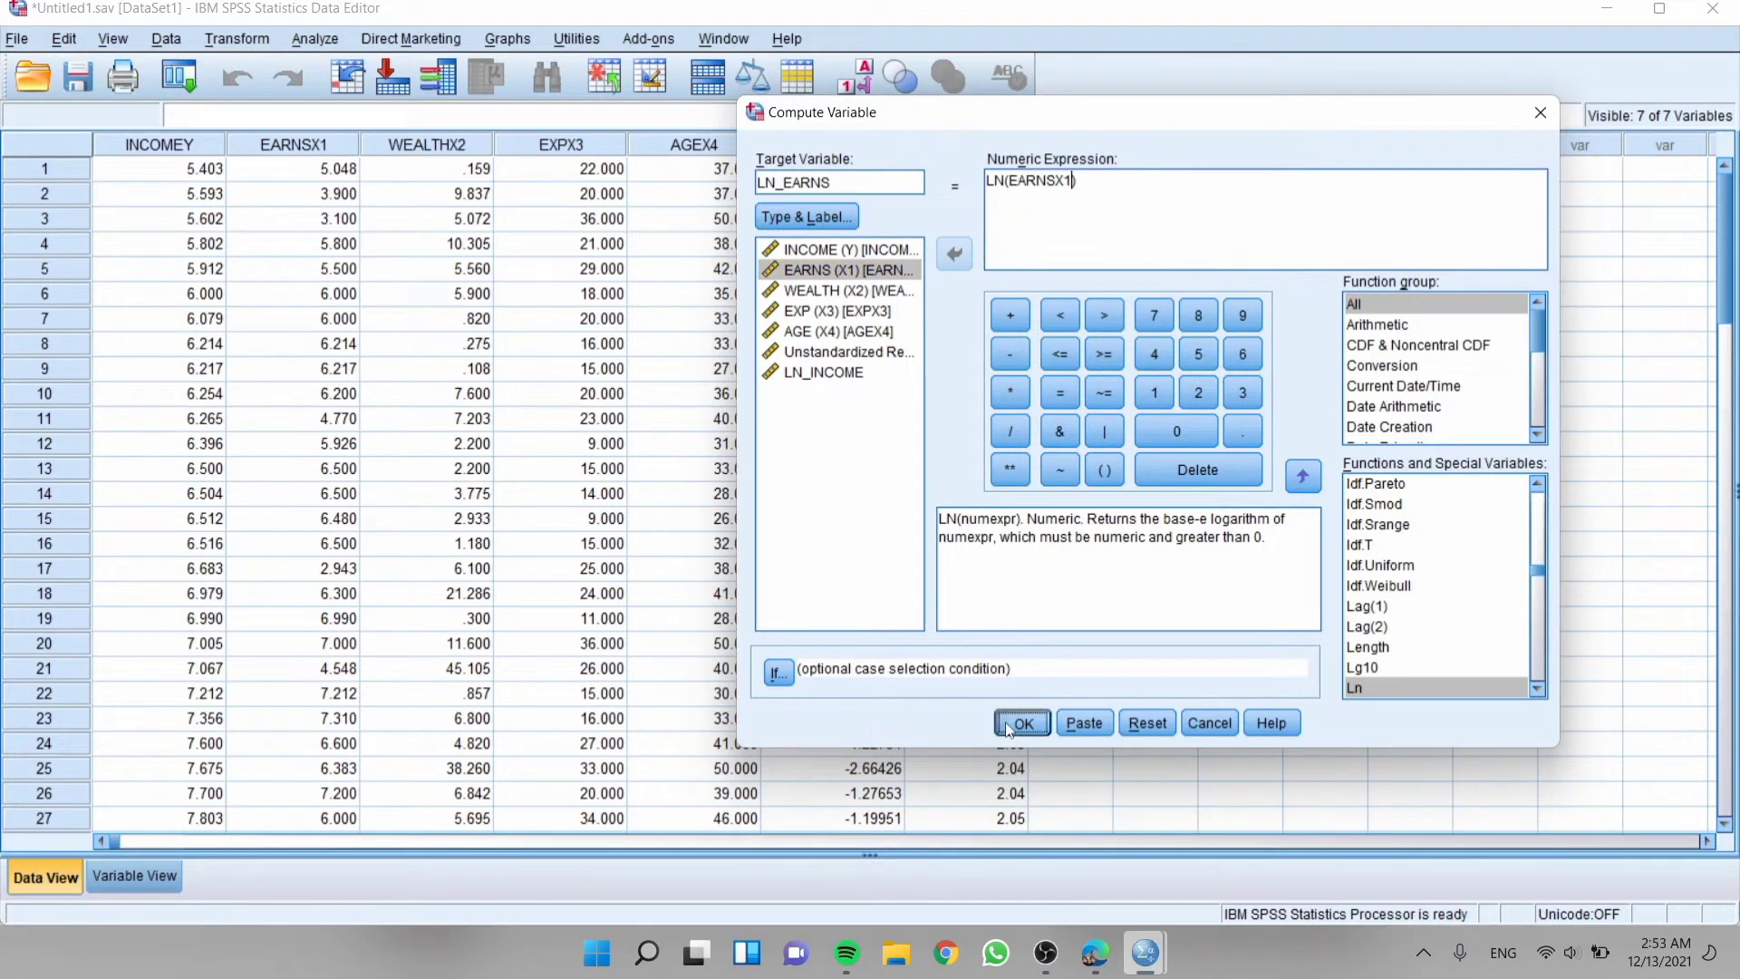
Return to the data and start a Compute Variable transformation with SQRT_WEALTH as the target variable.
left_click(1609, 19)
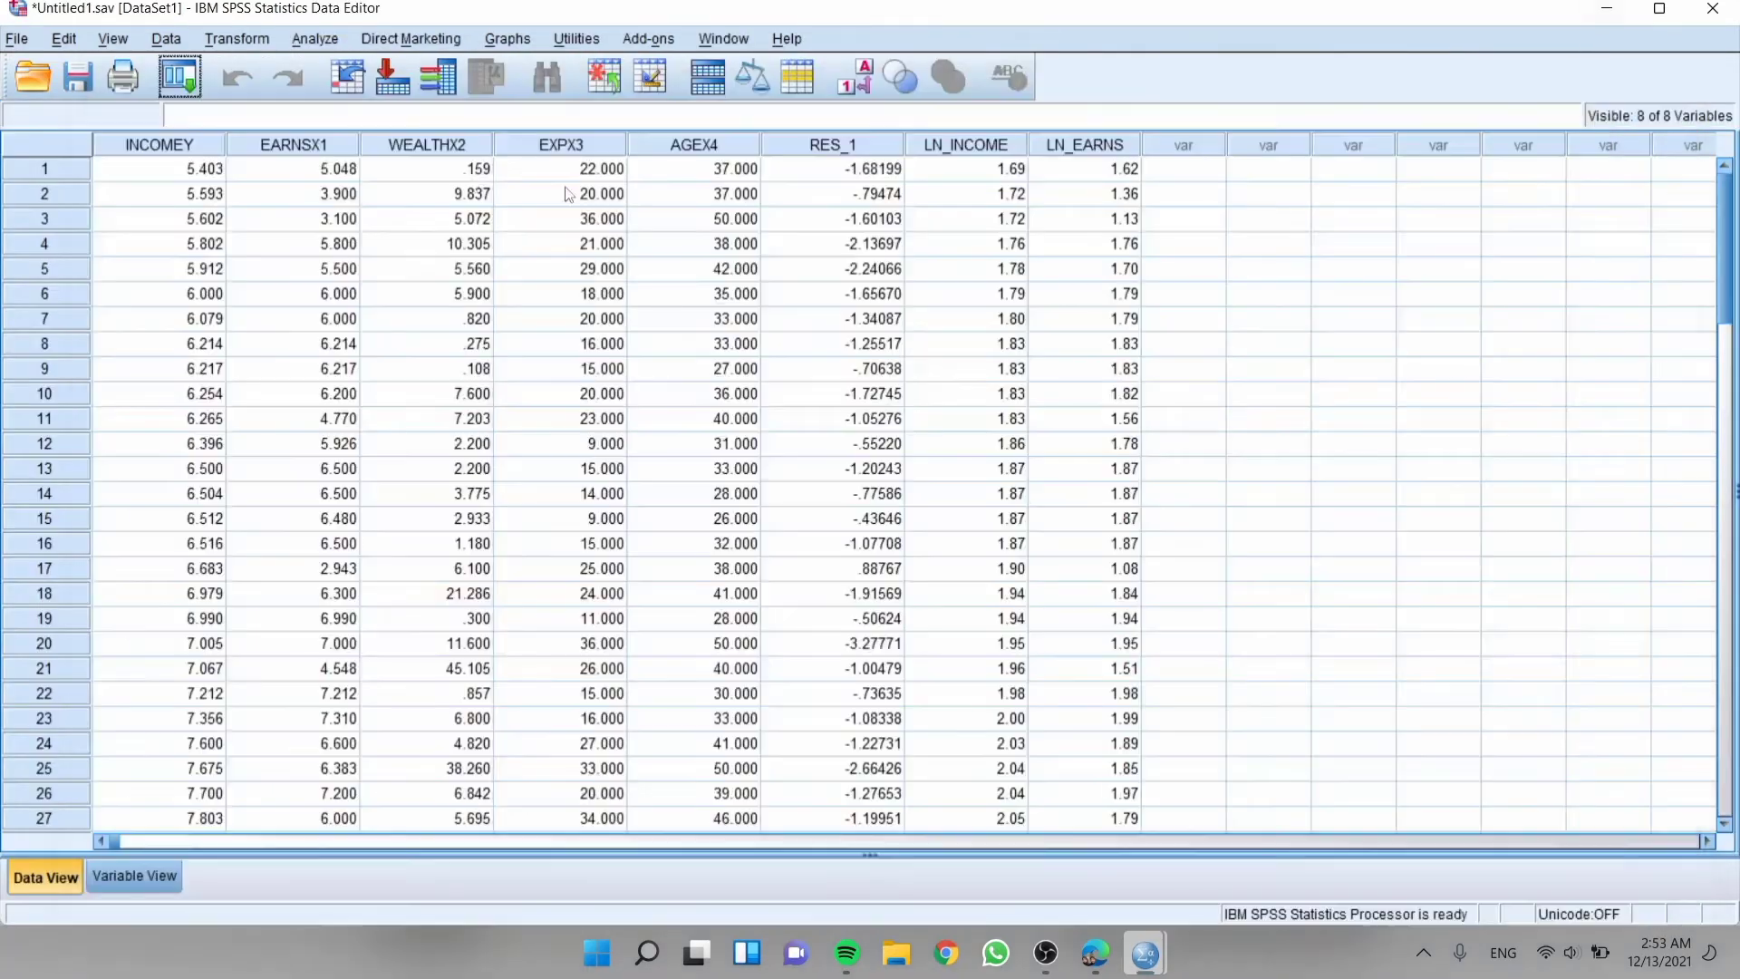
left_click(241, 36)
left_click(250, 76)
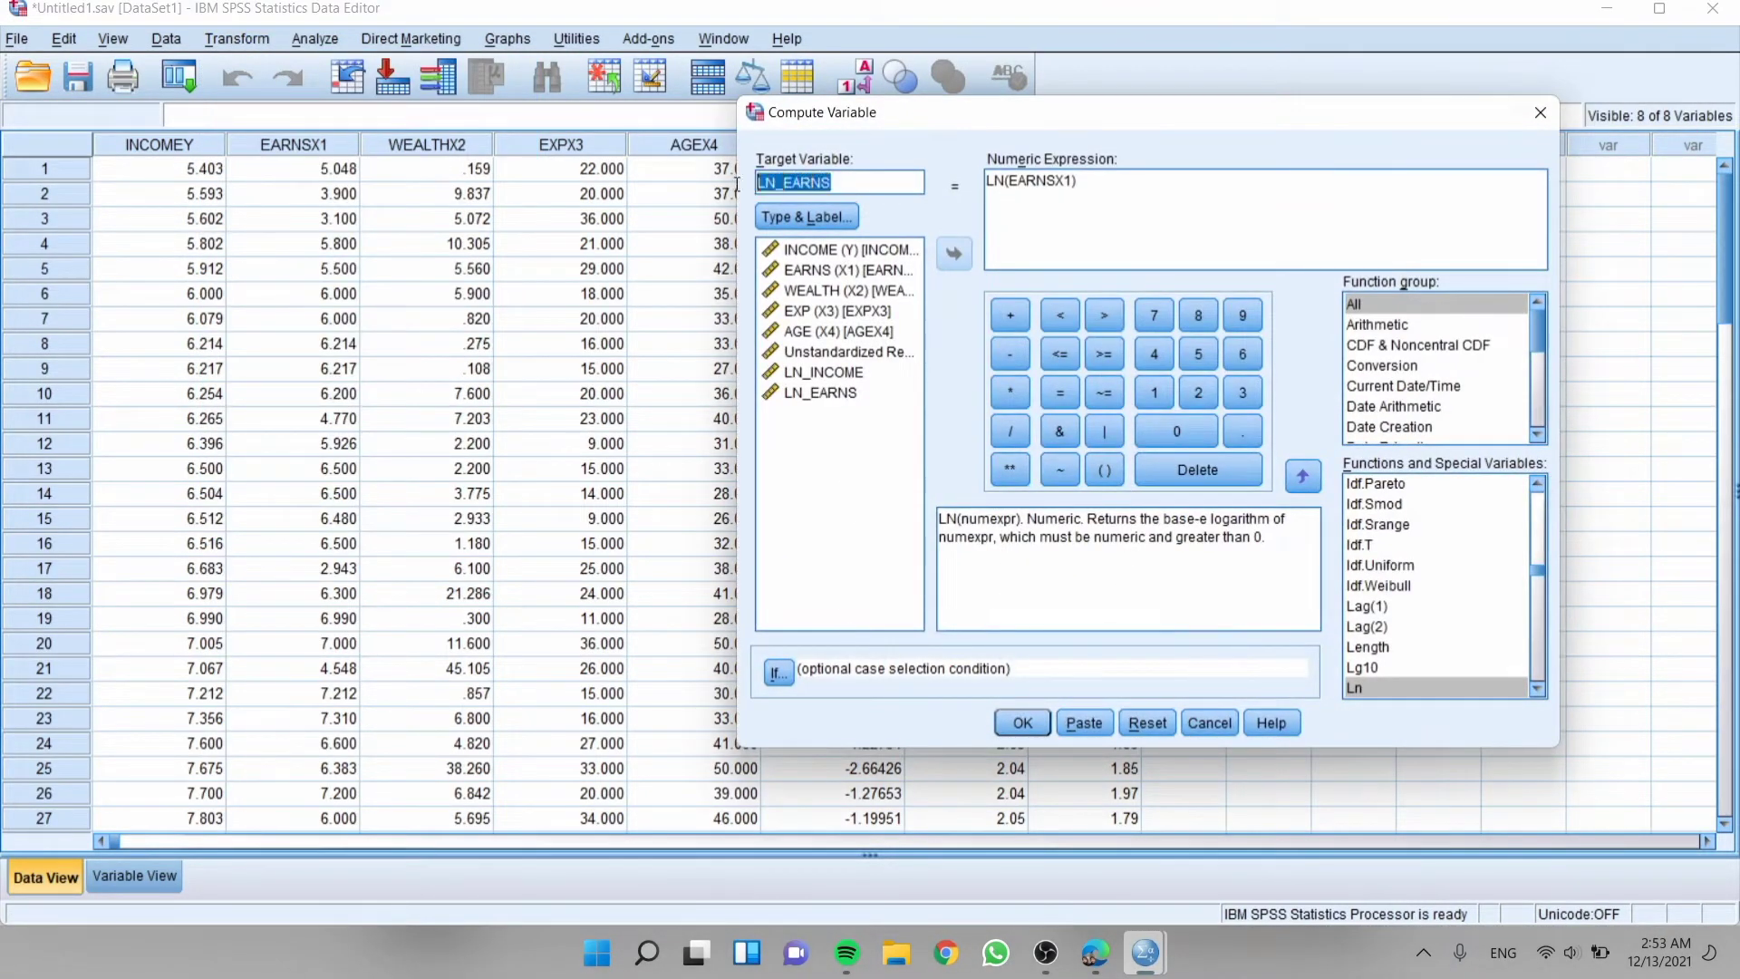
key("BackSpace")
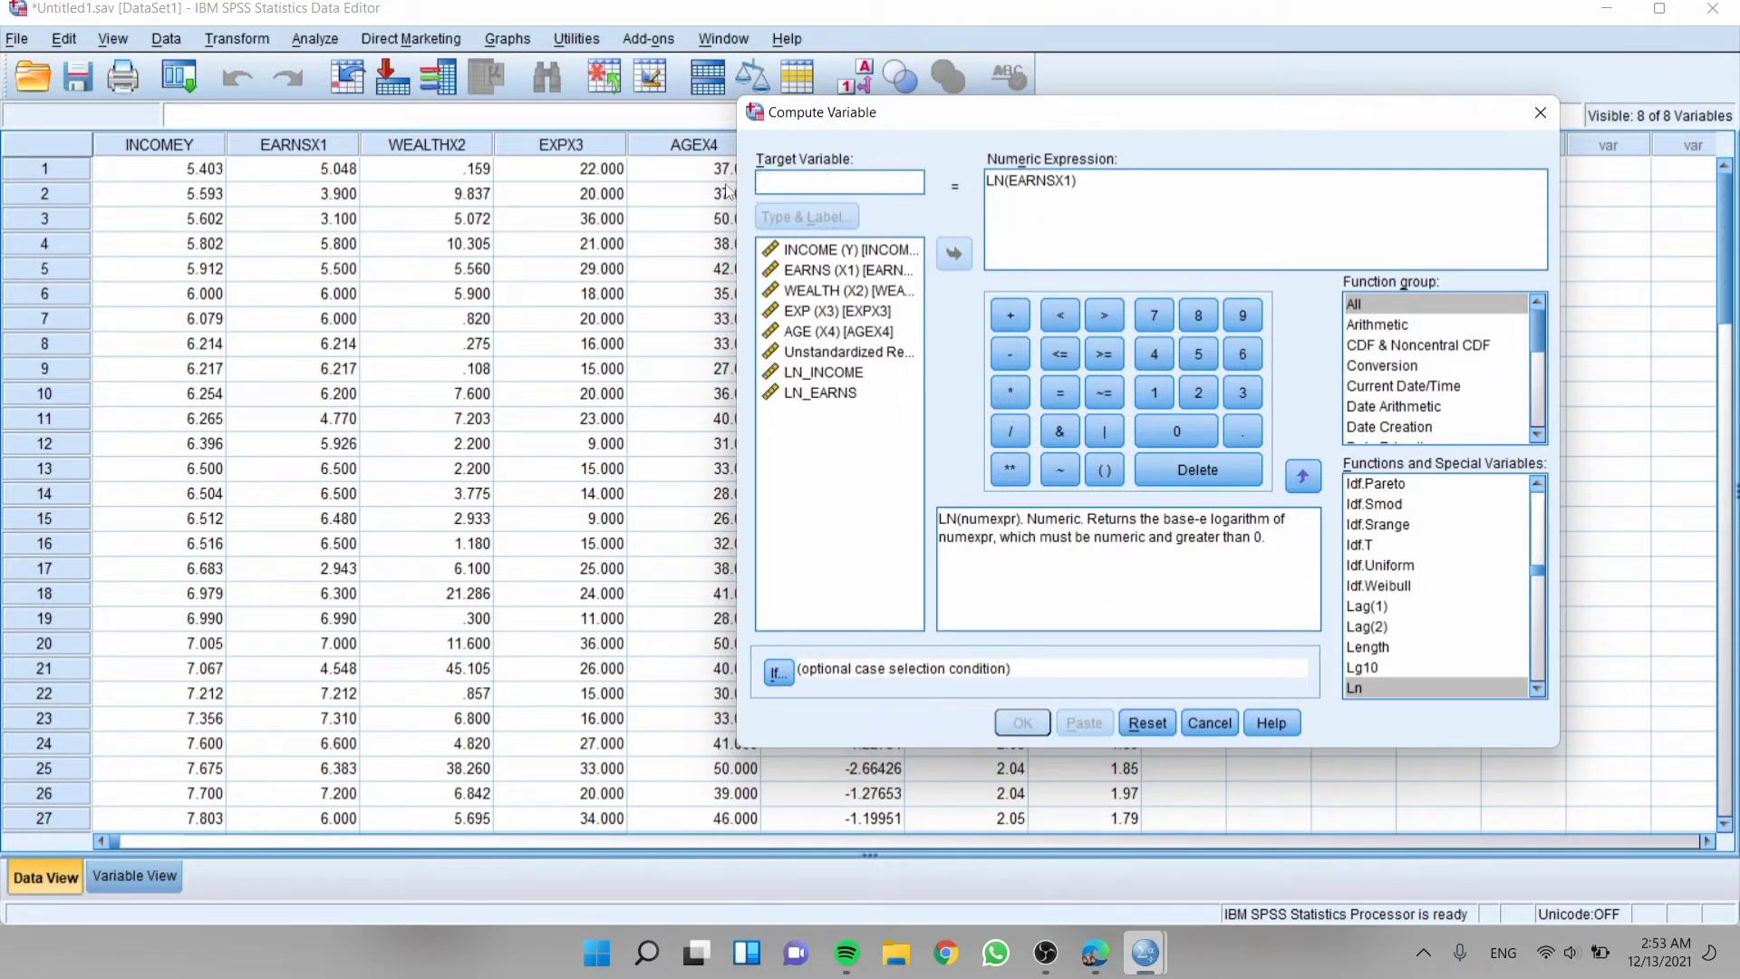
type("SQR")
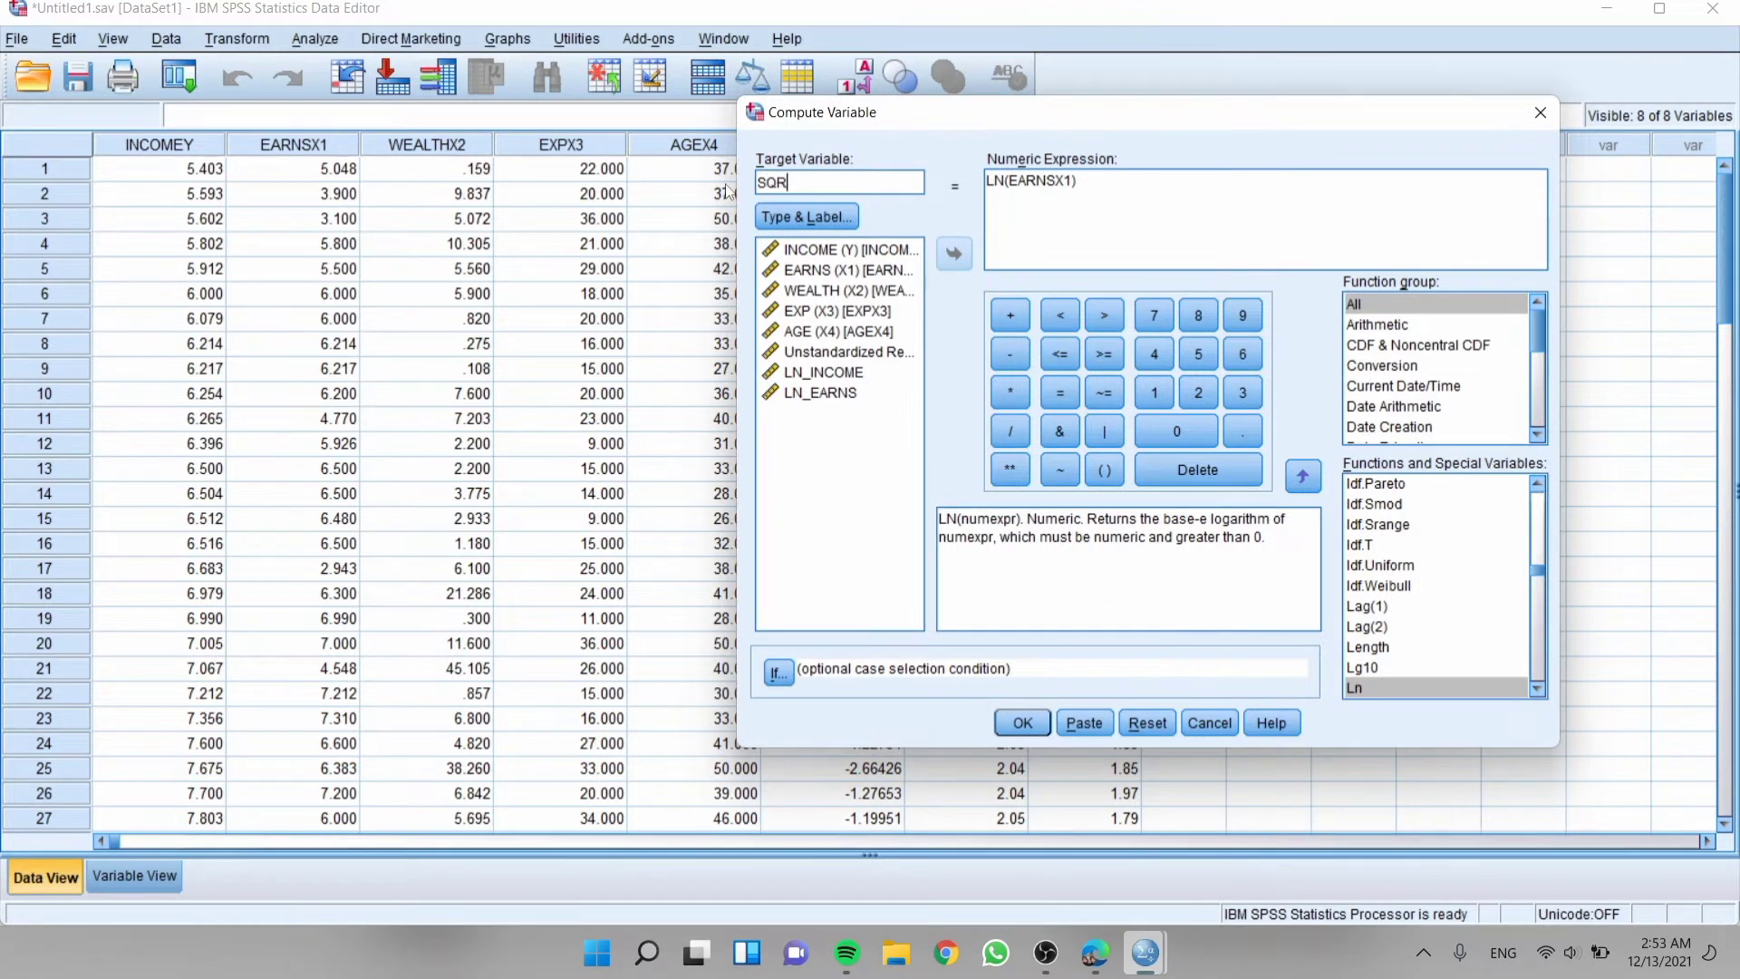
type("T_")
type("WEALTH")
Replace the numeric expression with SQRT(WEALTHX2), using the Sqrt function from the All group, and compute the variable.
left_click_drag(1107, 178, 974, 188)
key("BackSpace")
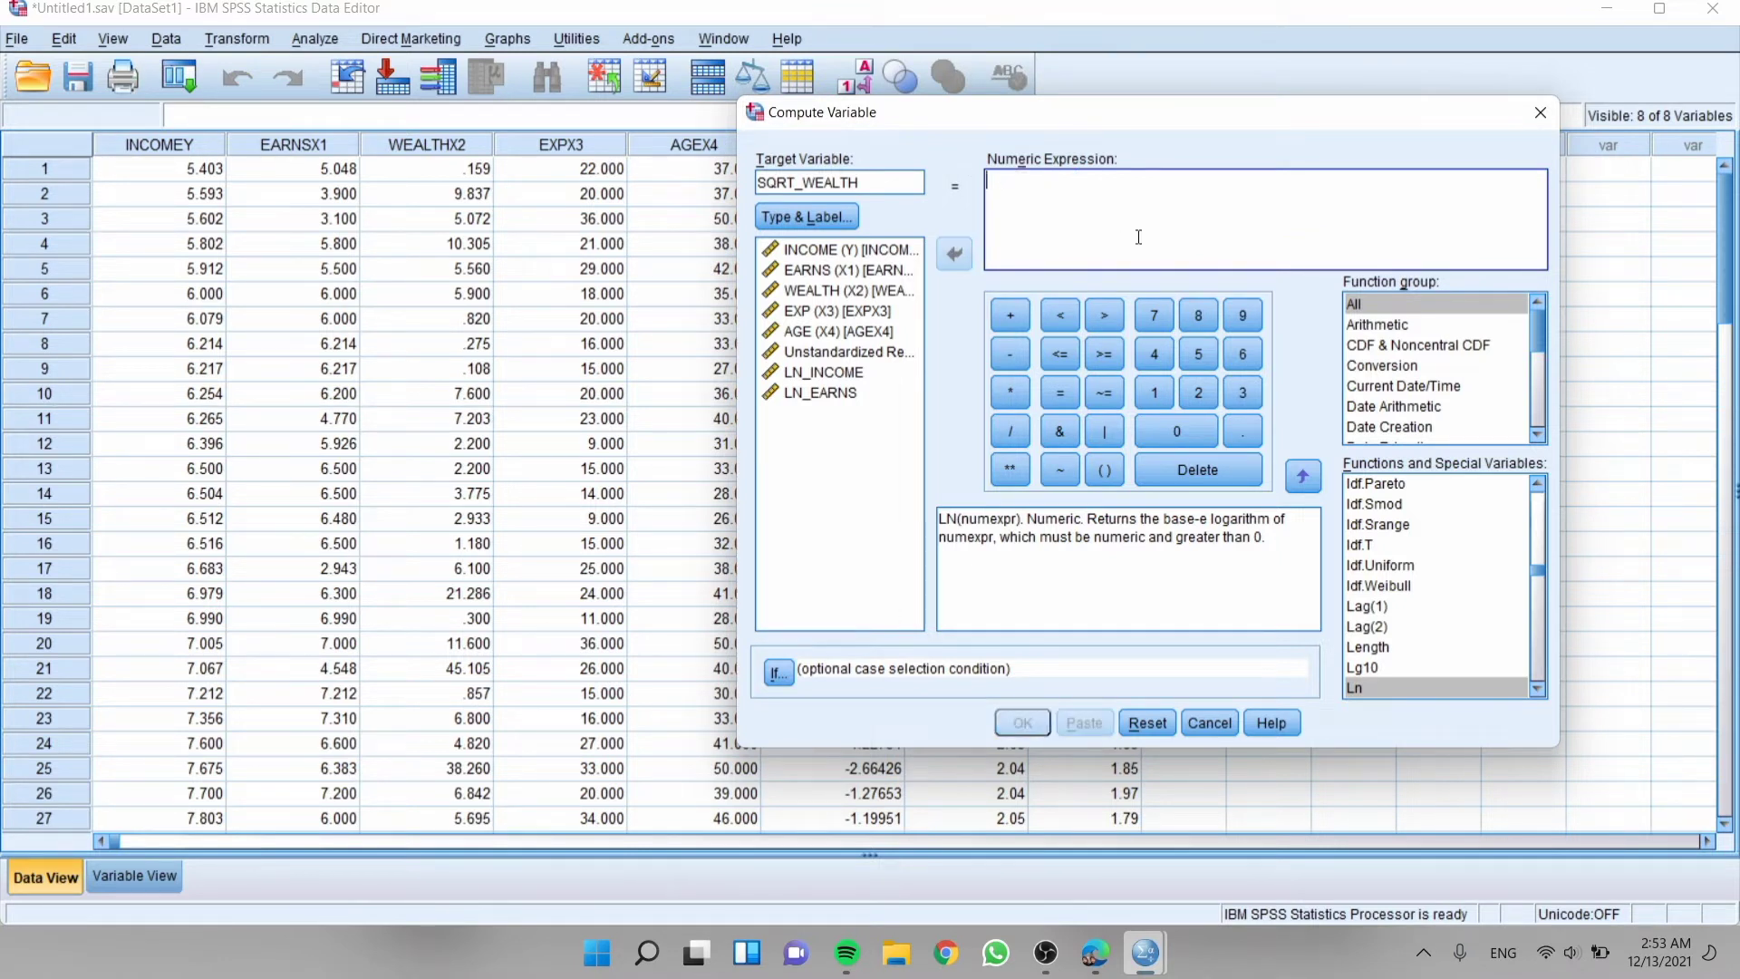
left_click(1453, 313)
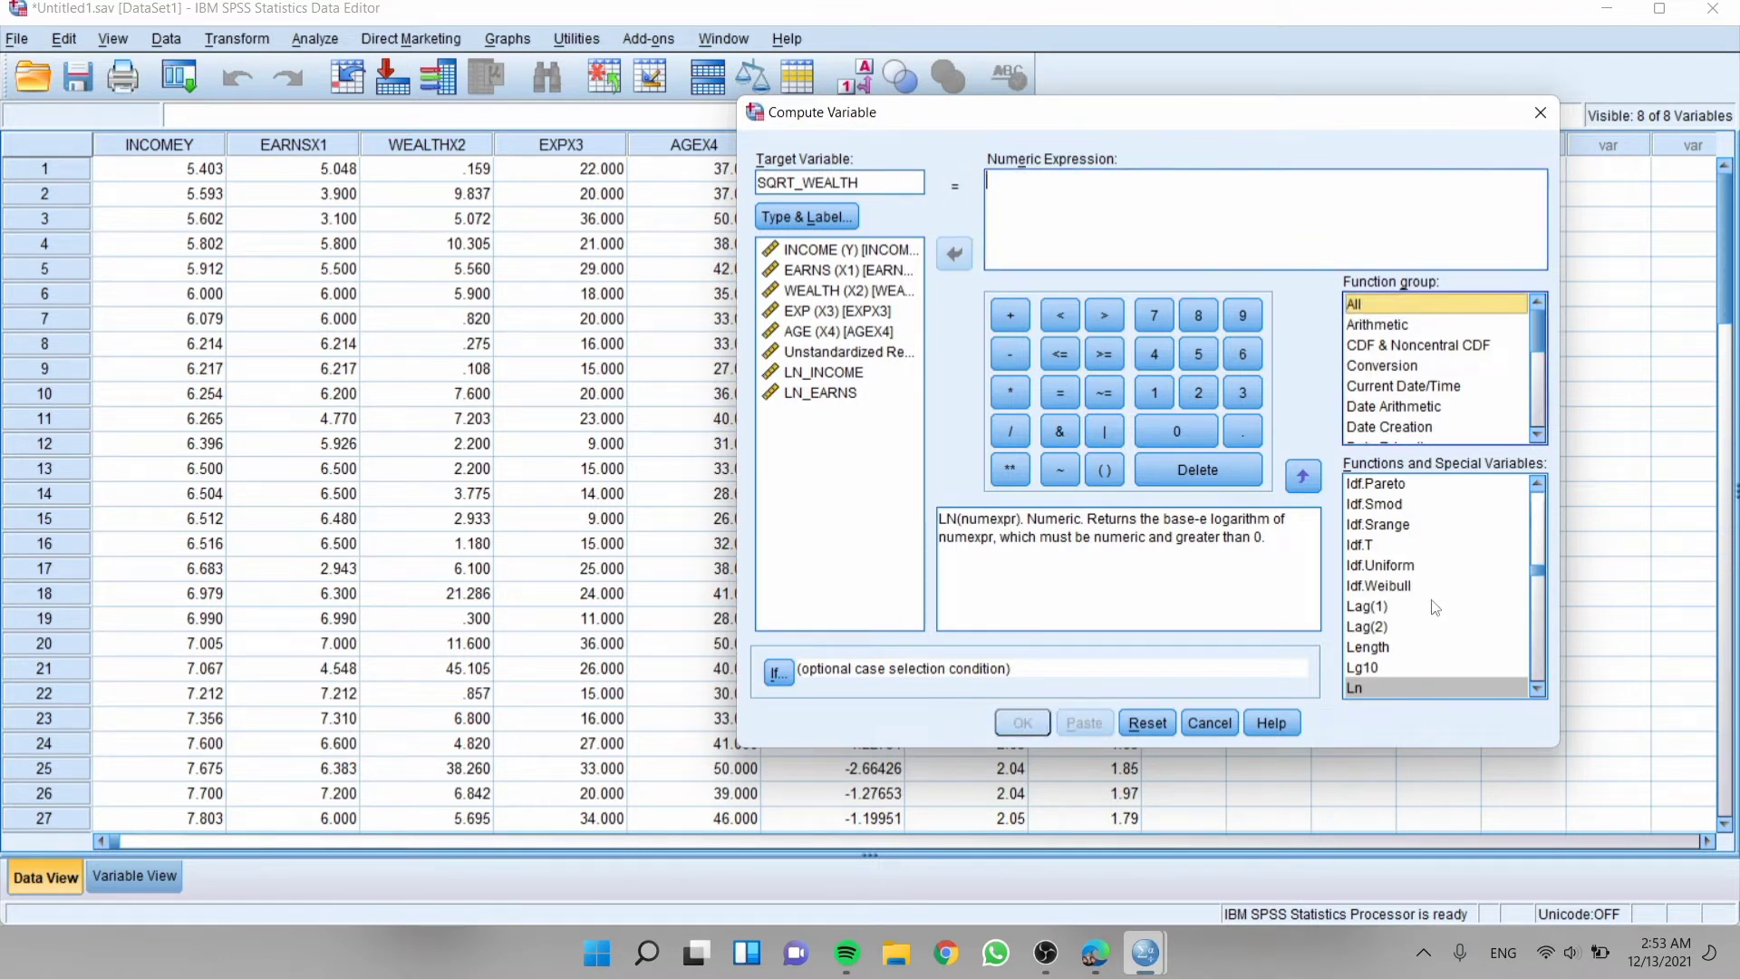
scroll(1453, 589, "down", 7)
scroll(1453, 589, "down", 15)
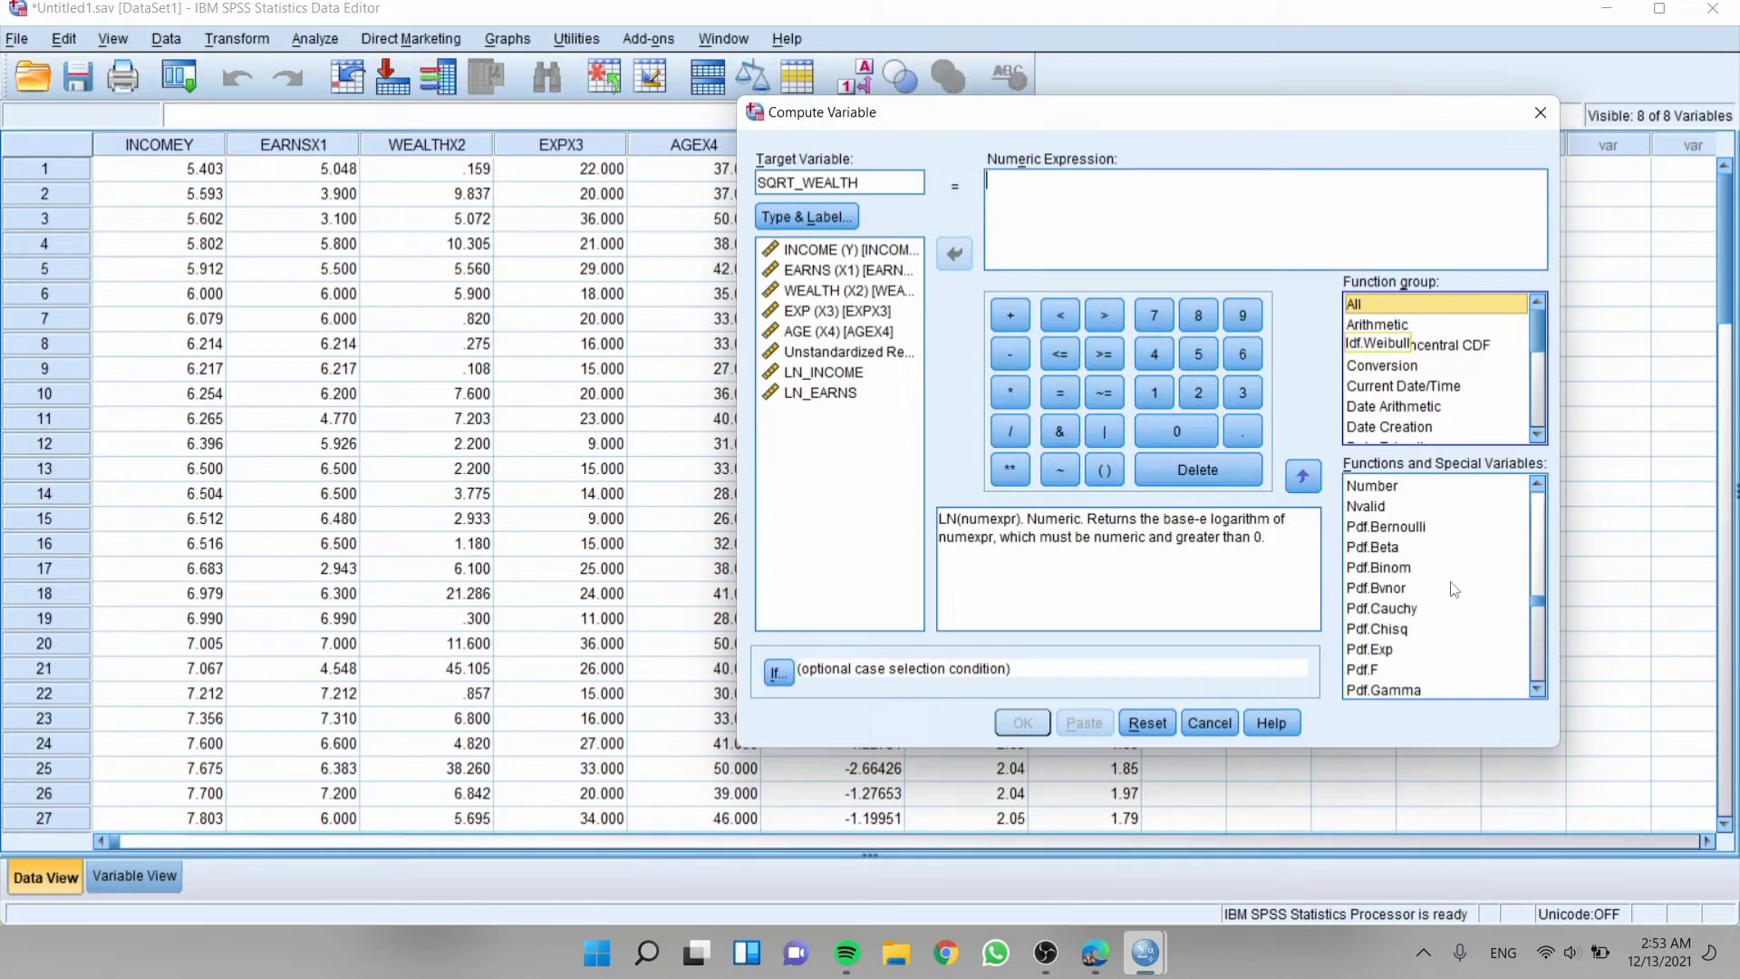
scroll(1453, 589, "down", 6)
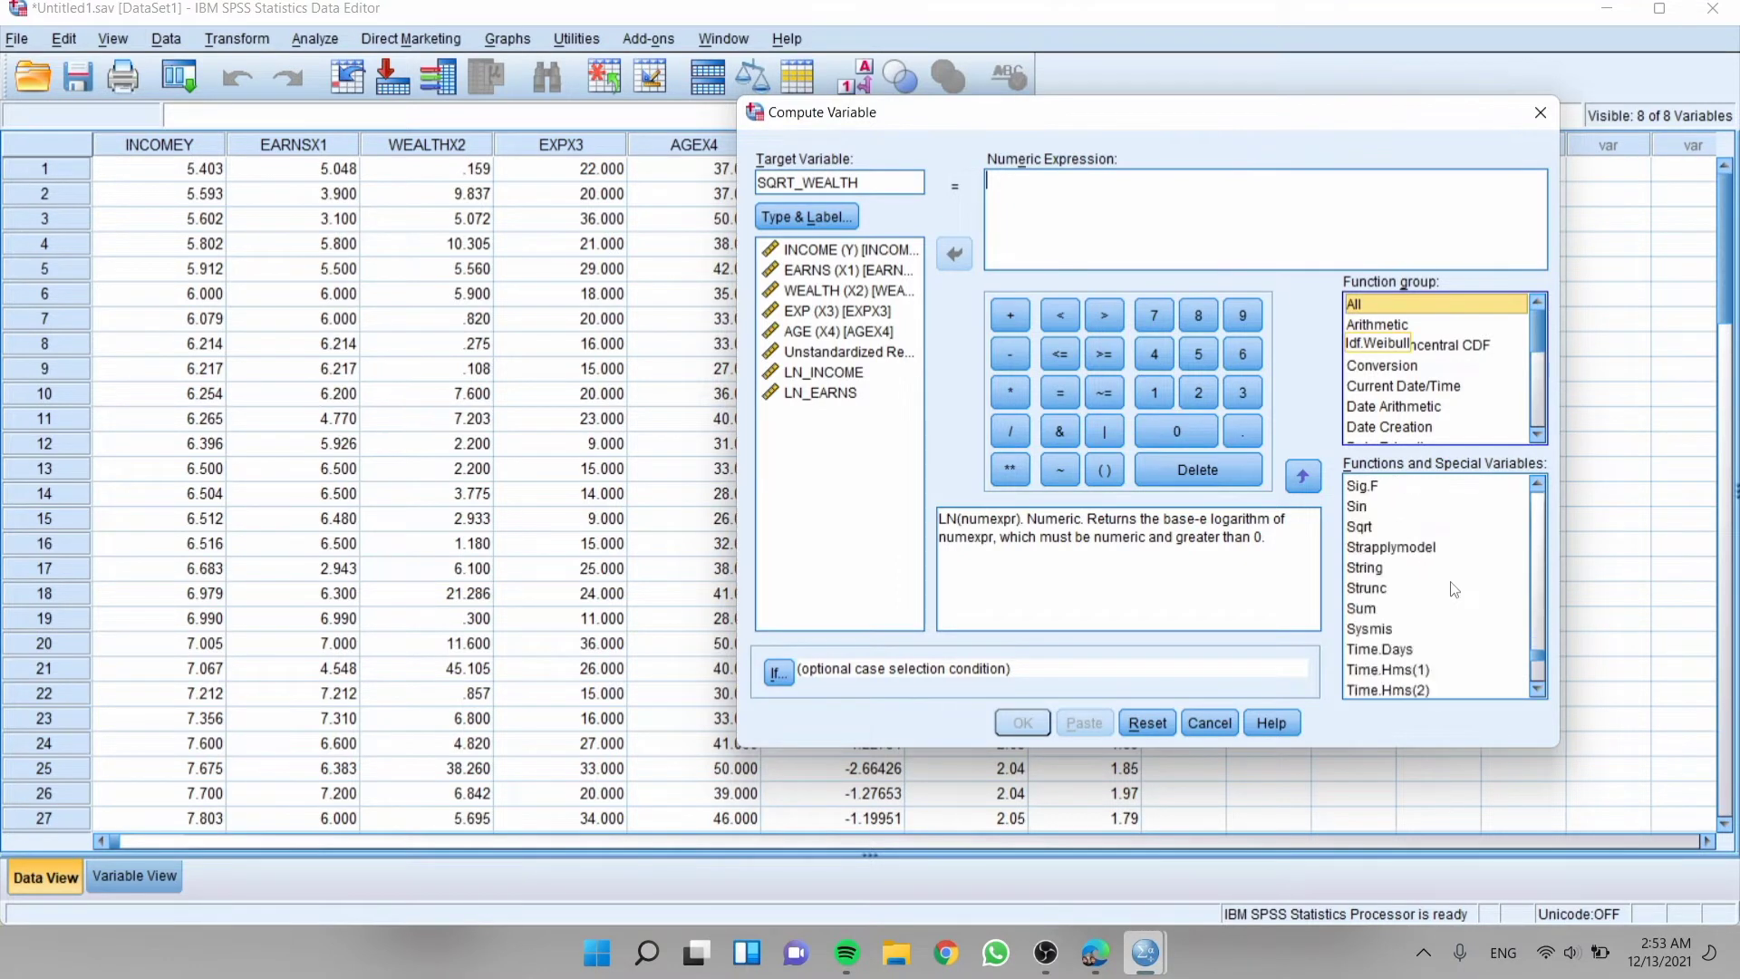
scroll(1453, 589, "up", 5)
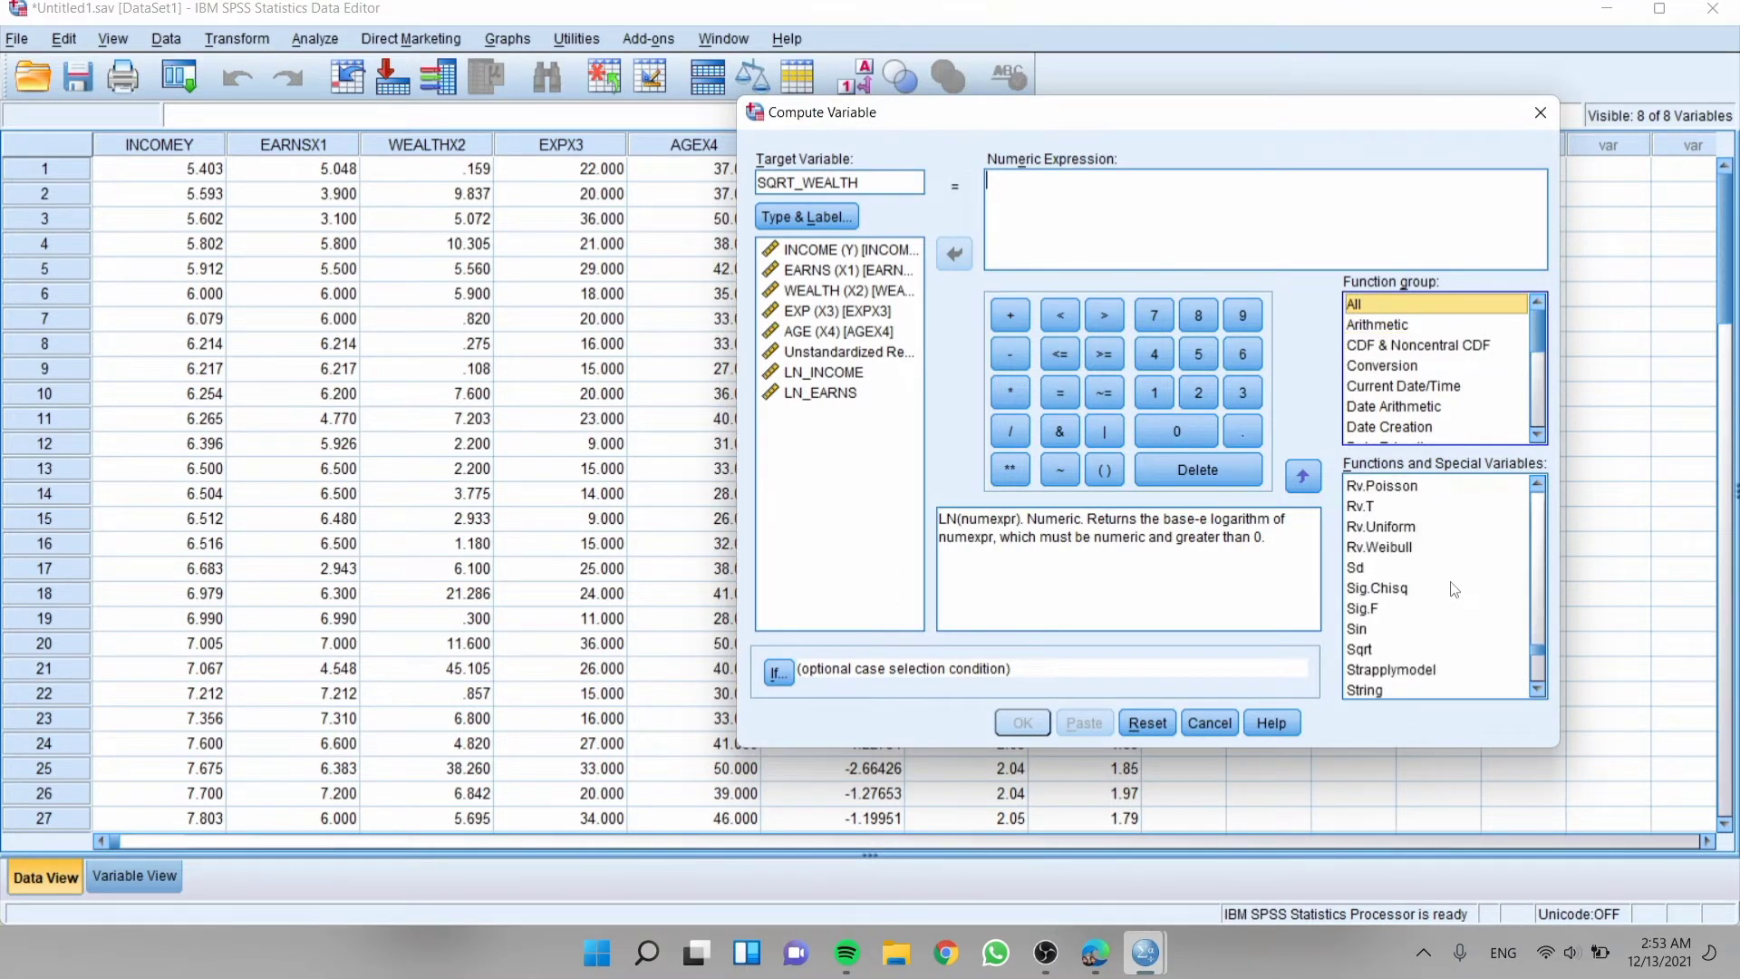
left_click(1373, 650)
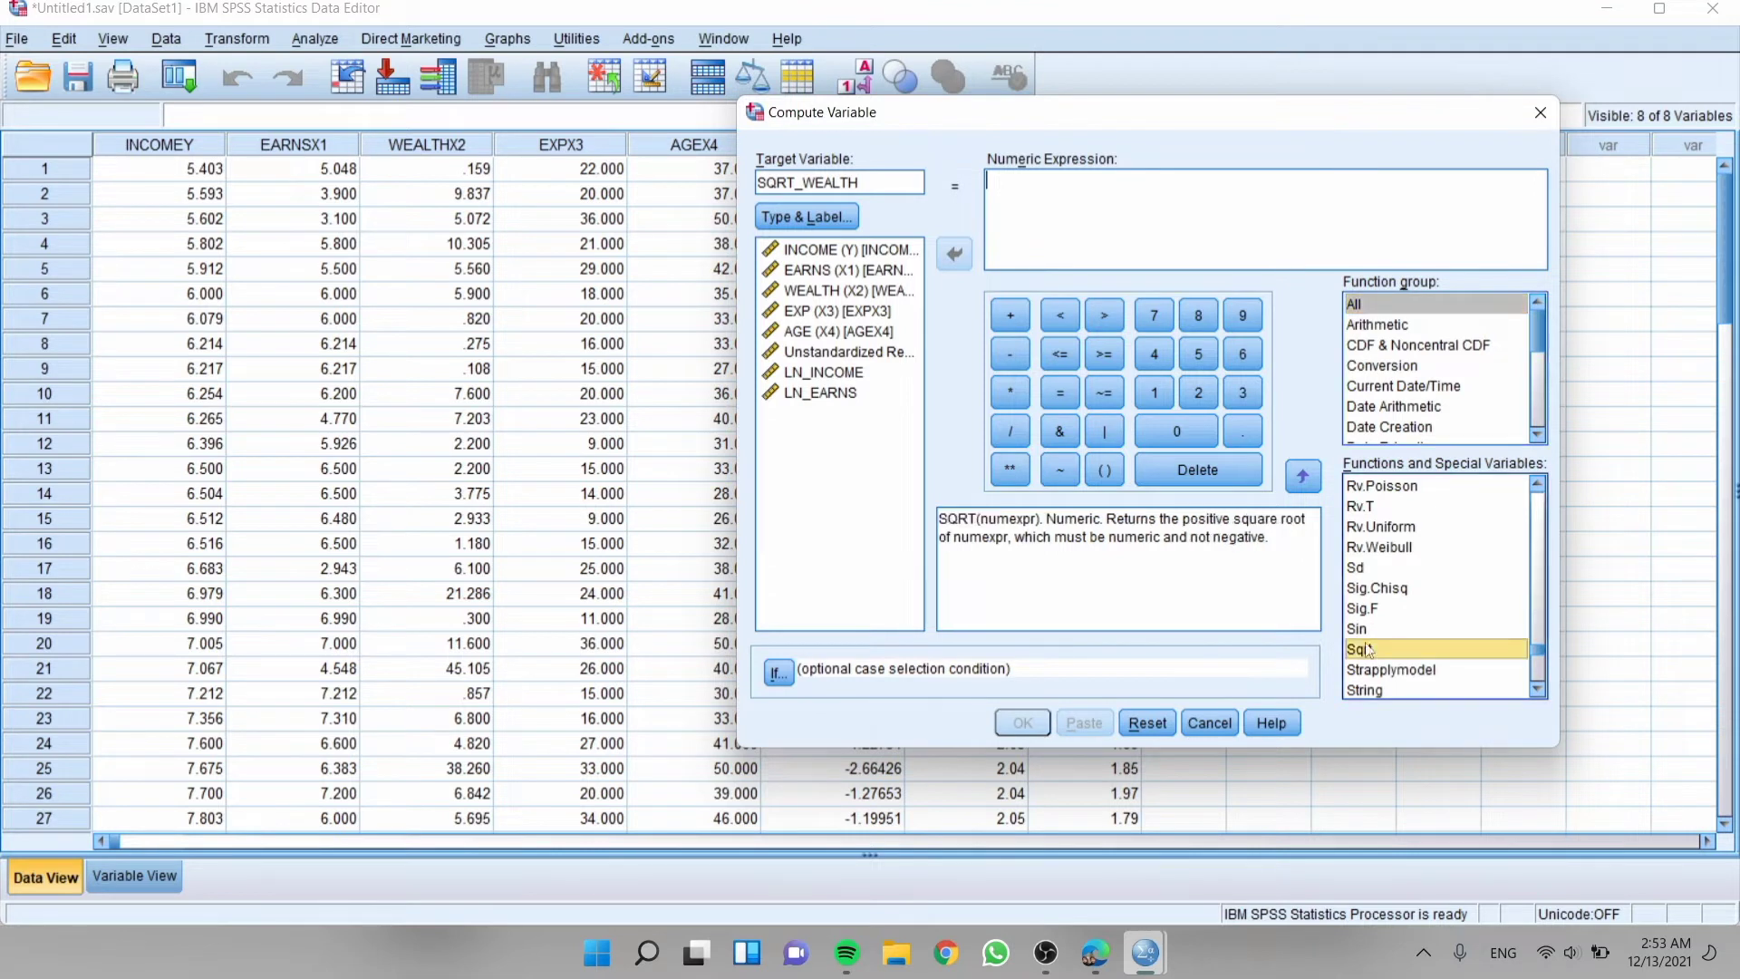
left_click(1305, 475)
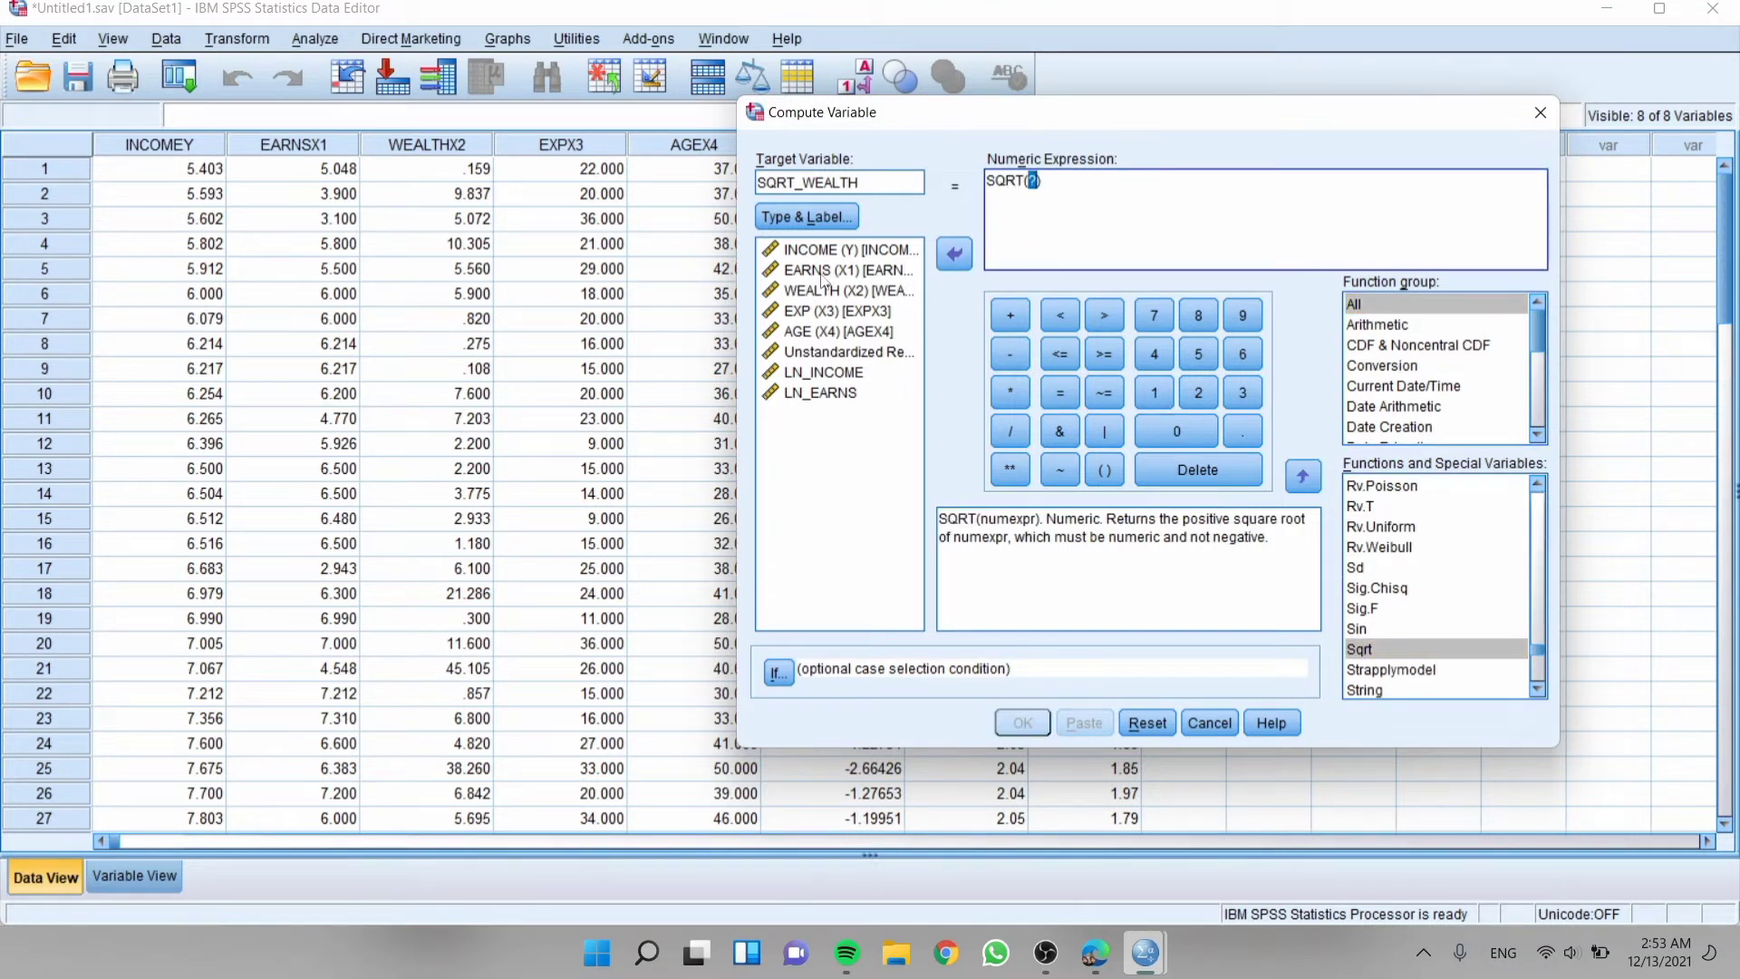
left_click(844, 291)
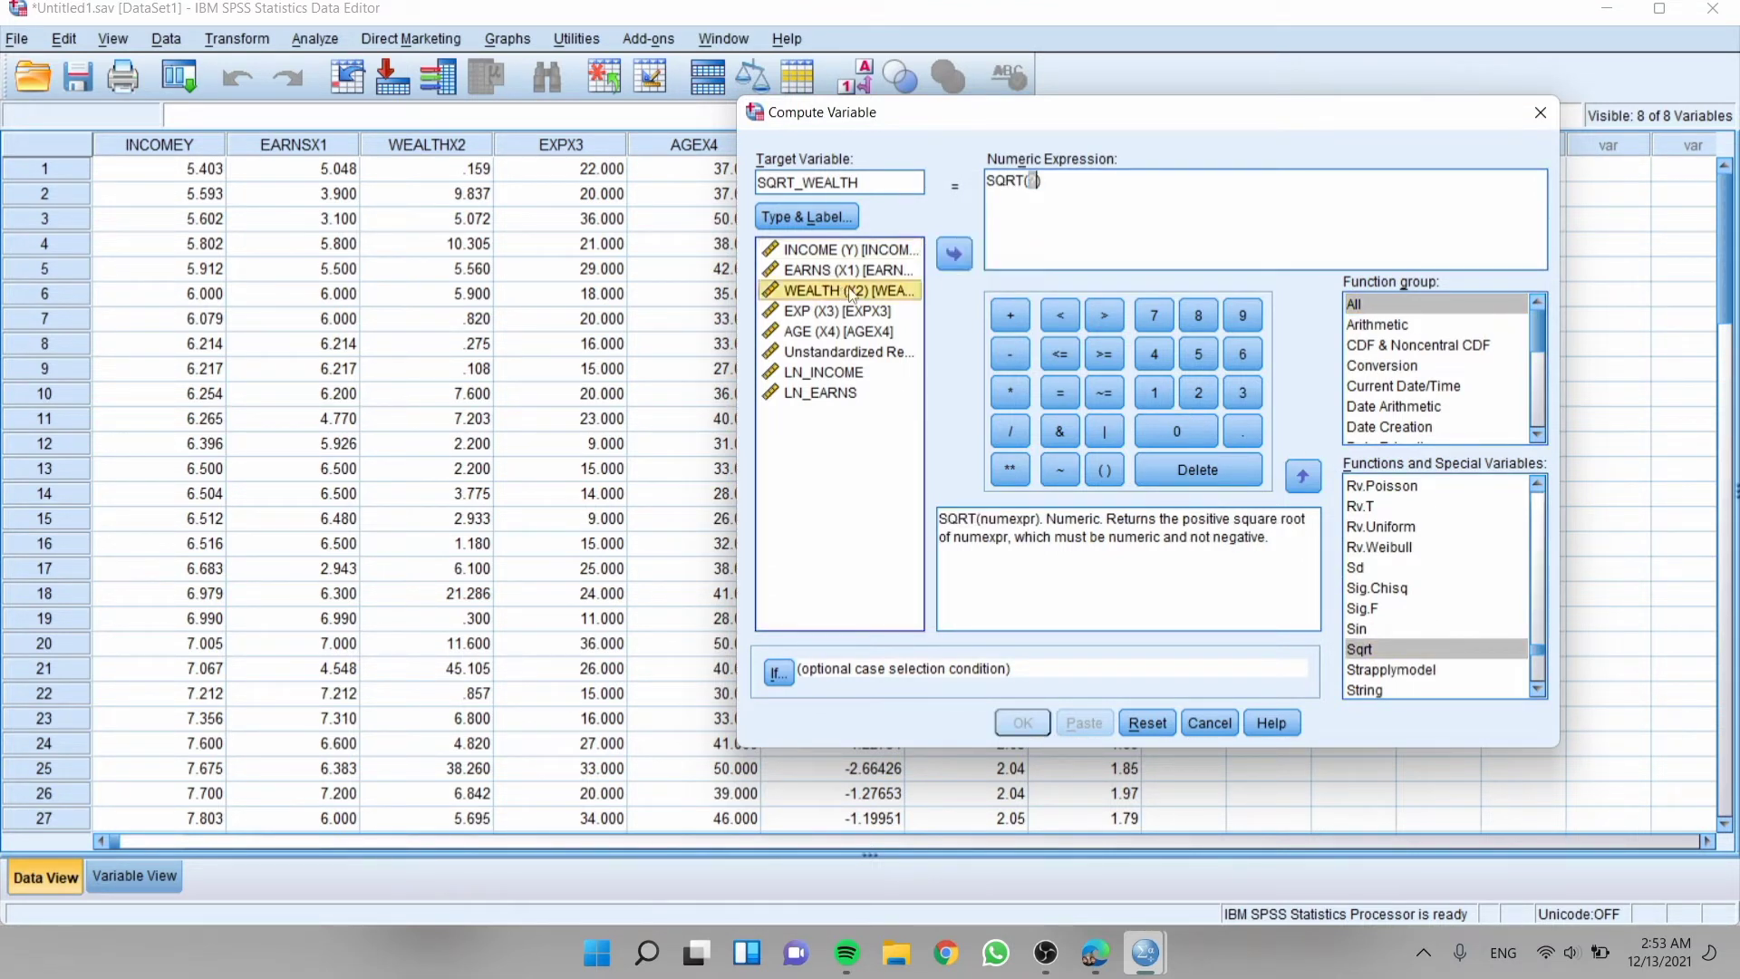
left_click(954, 254)
left_click(1033, 724)
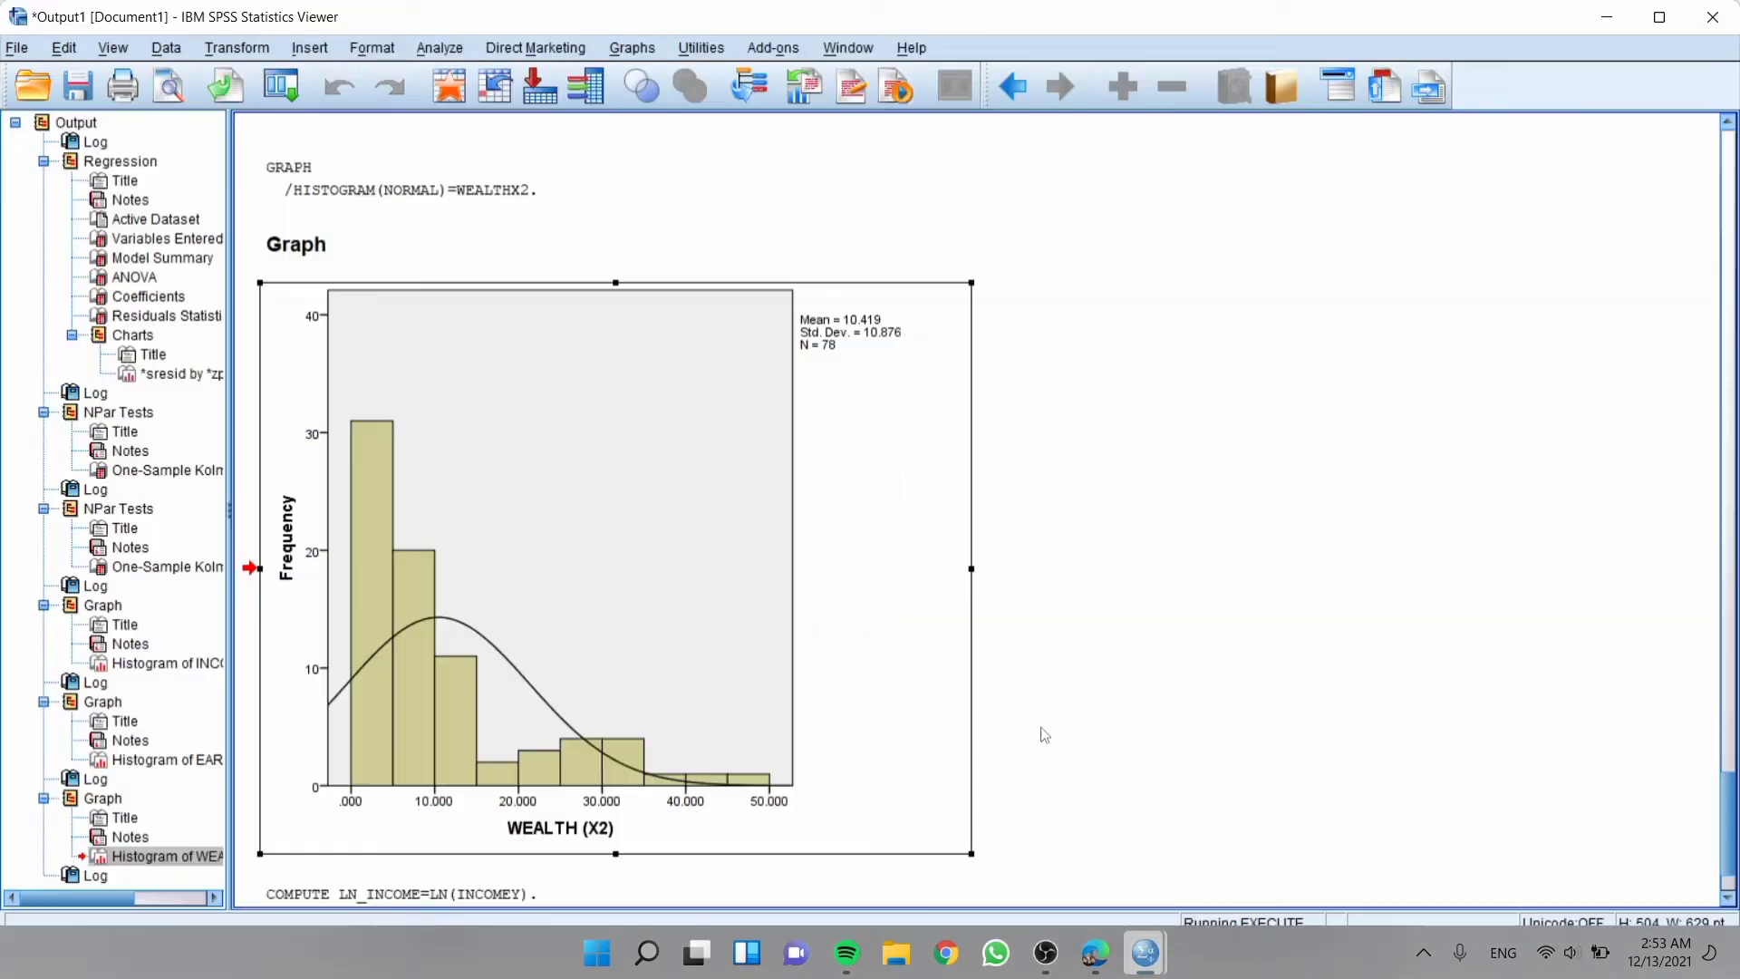
Return to the data, start a legacy one-sample Kolmogorov-Smirnov test and remove all five original variables from the test list.
left_click(1606, 18)
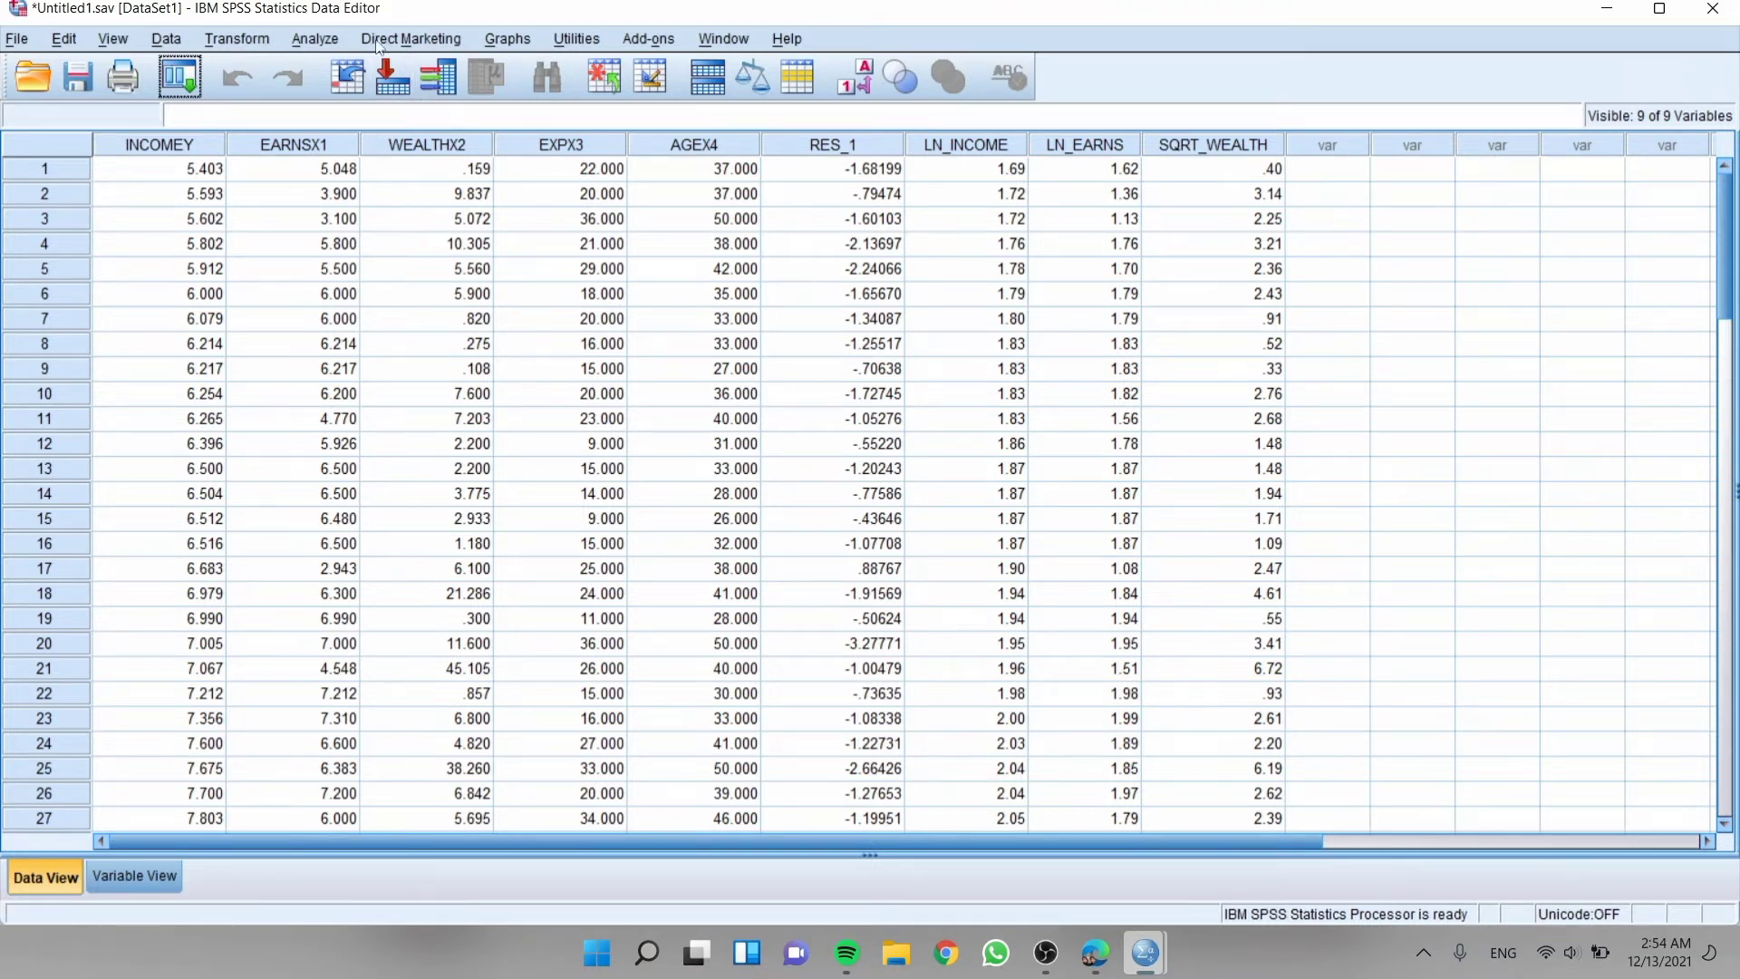
left_click(319, 40)
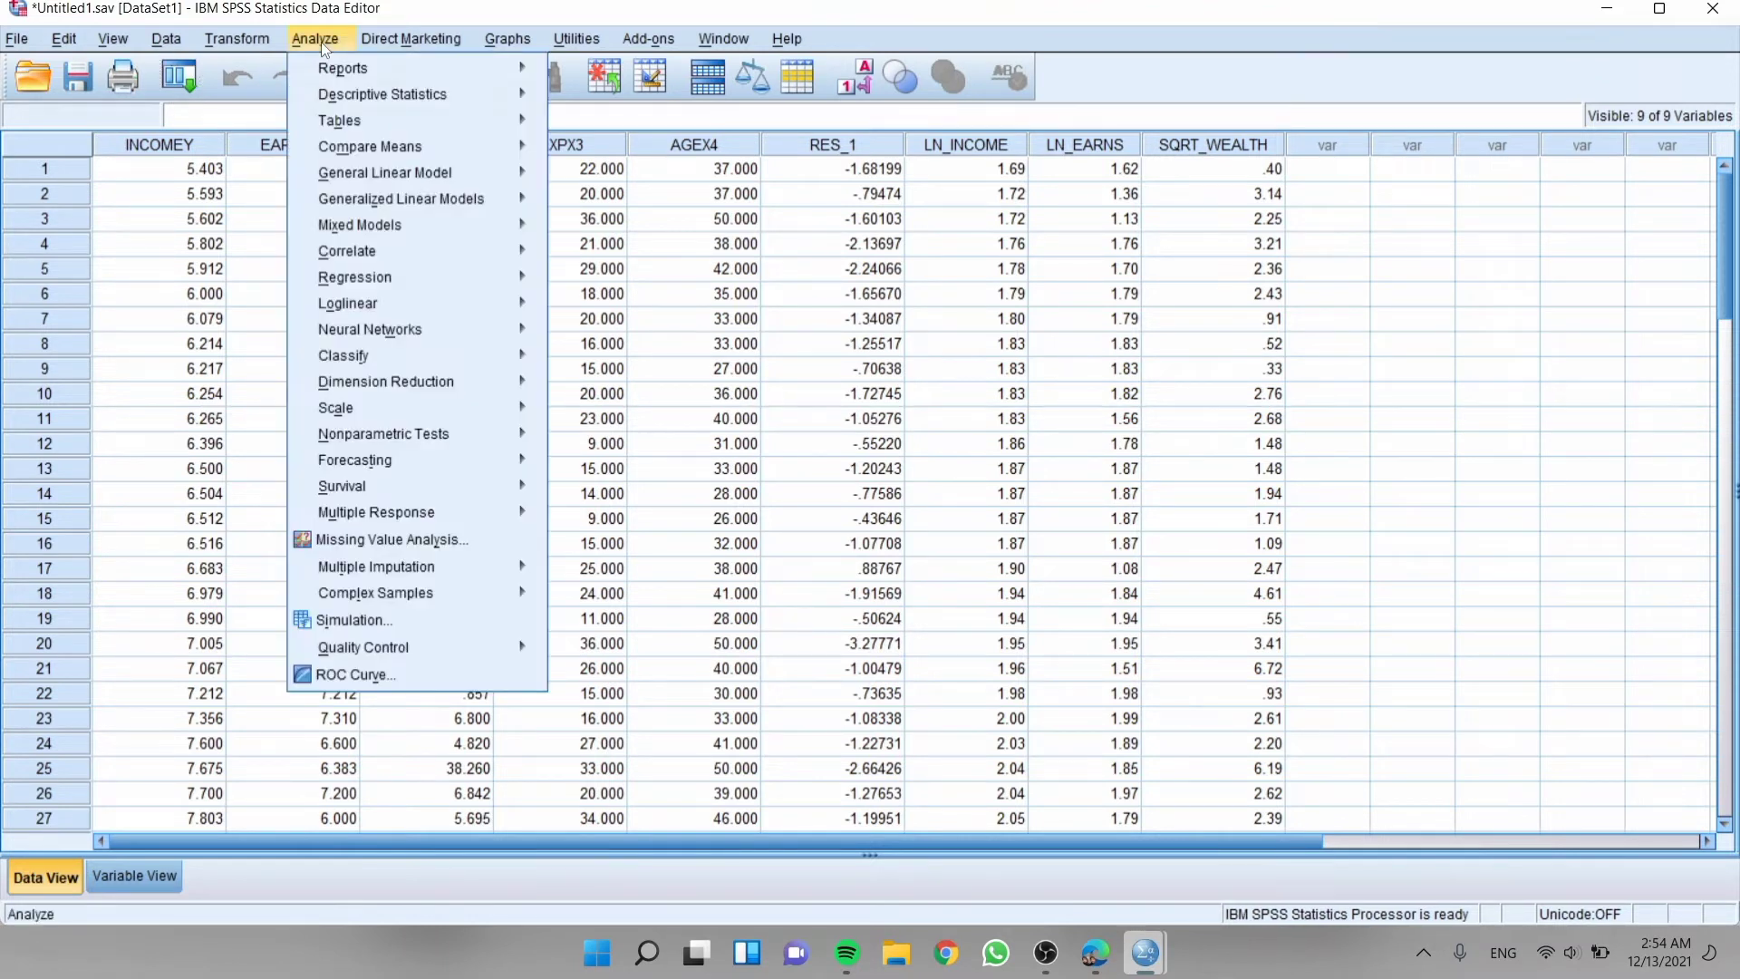
mouse_move(383, 433)
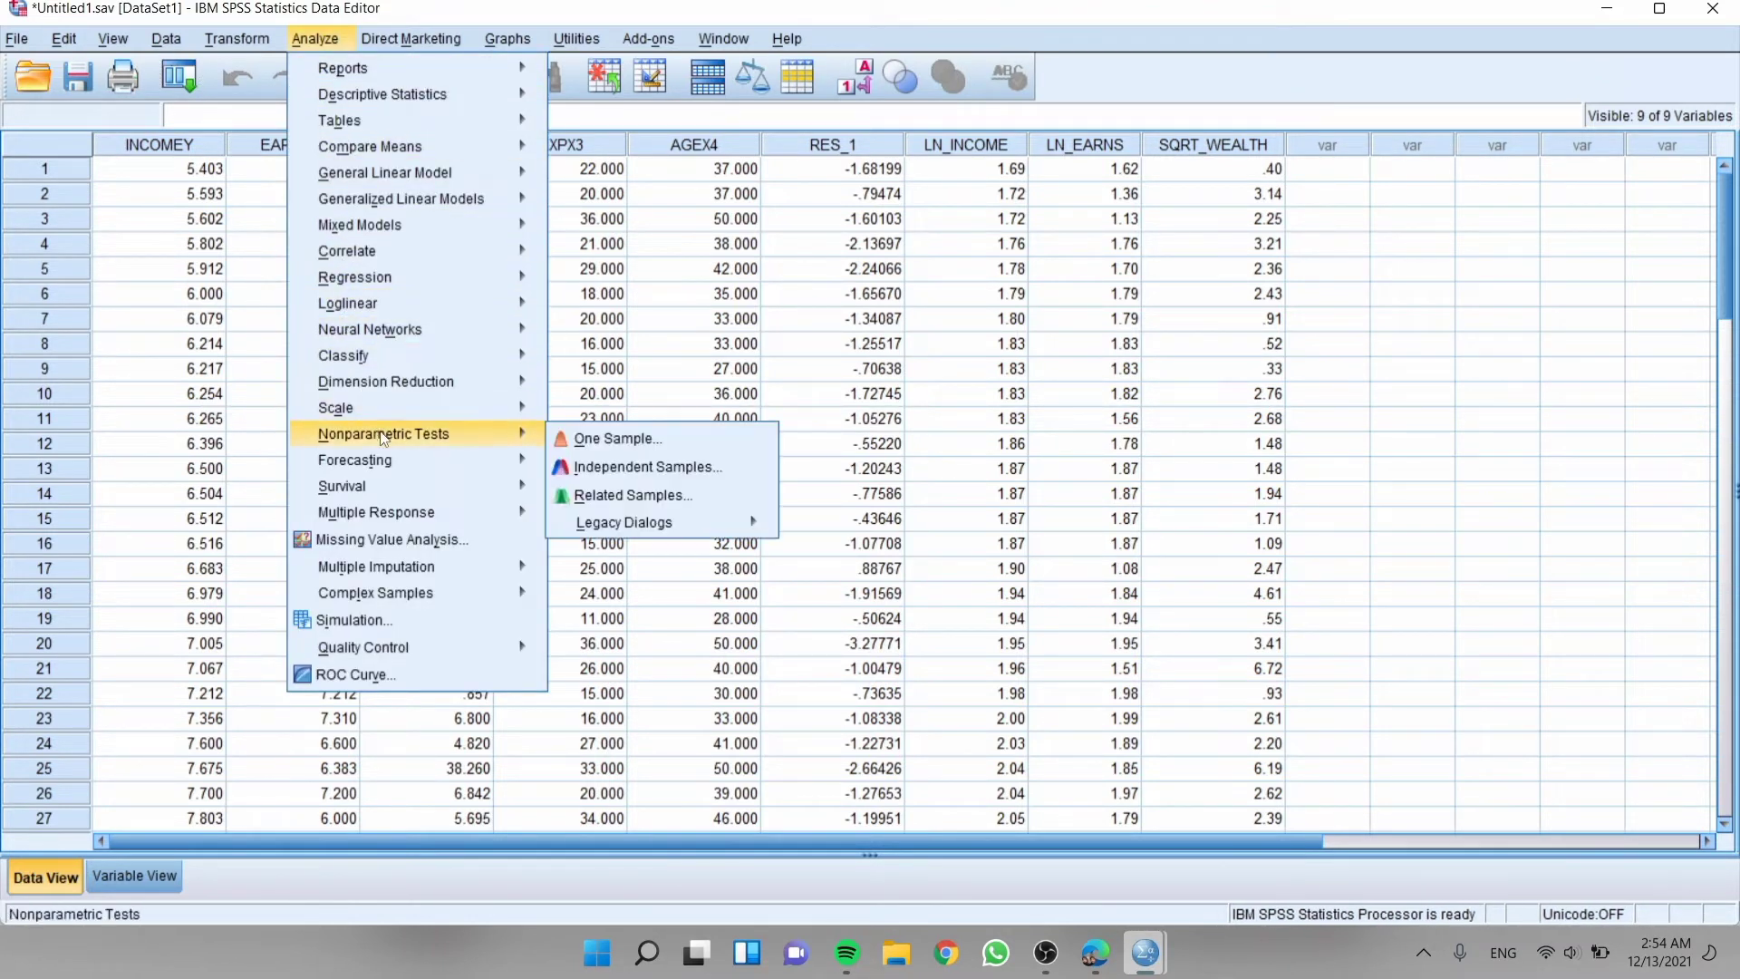
mouse_move(672, 520)
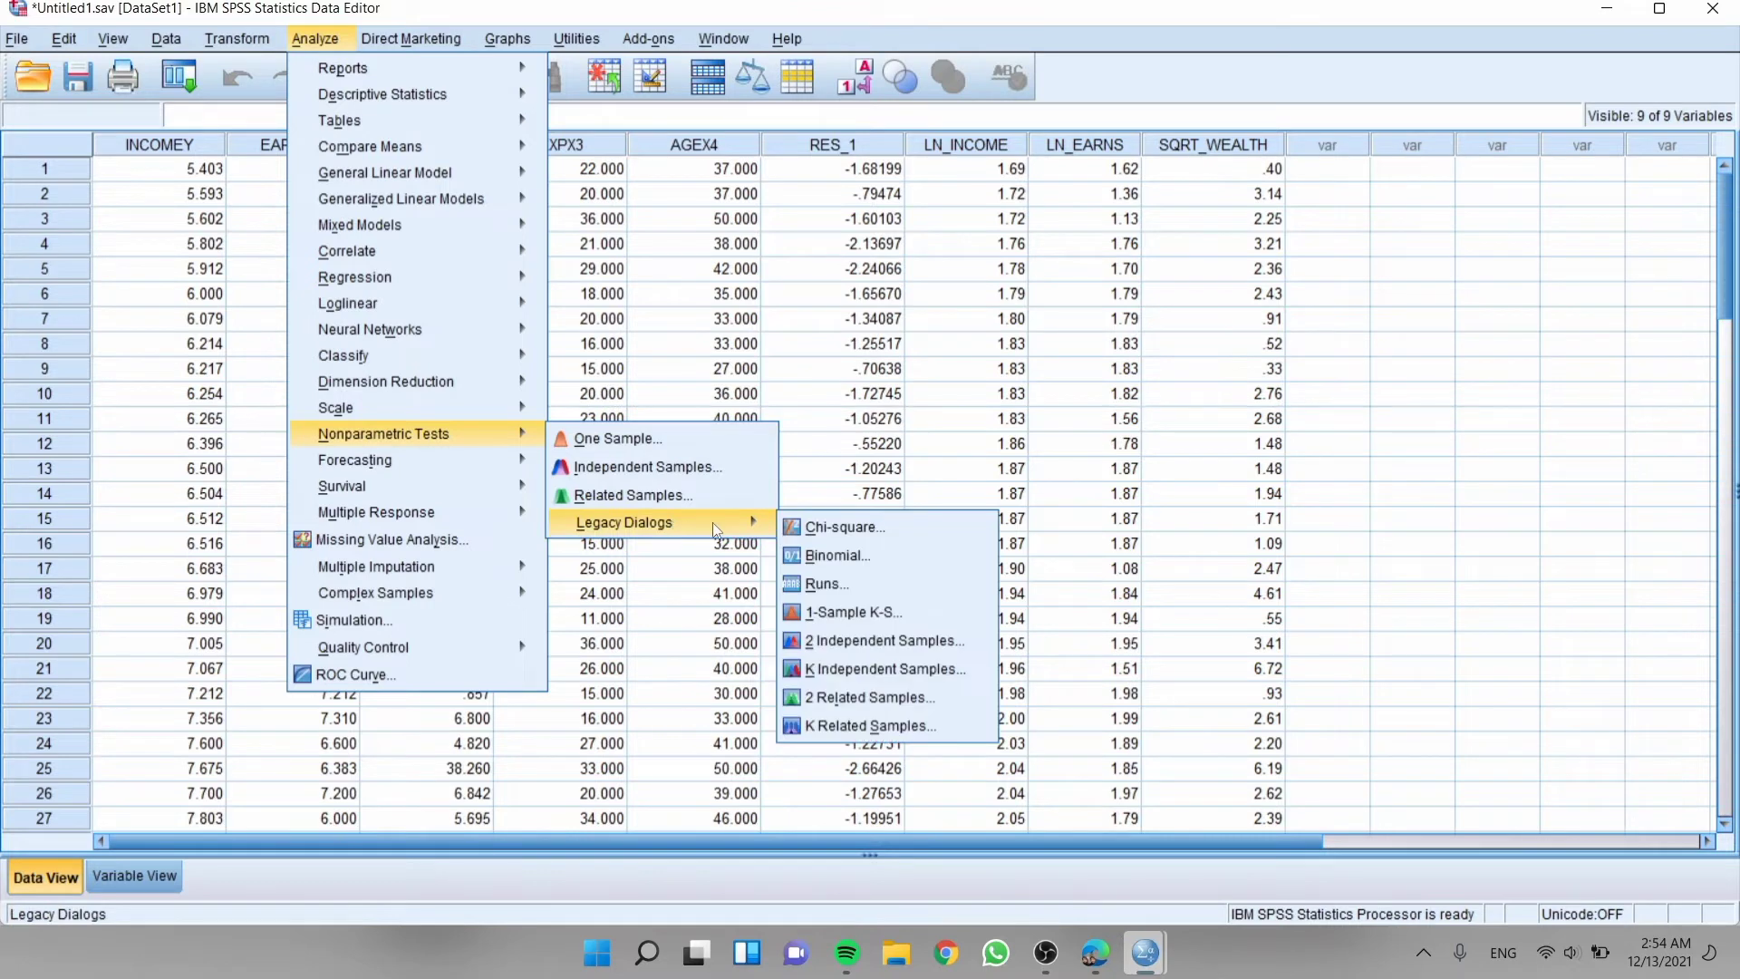
left_click(867, 612)
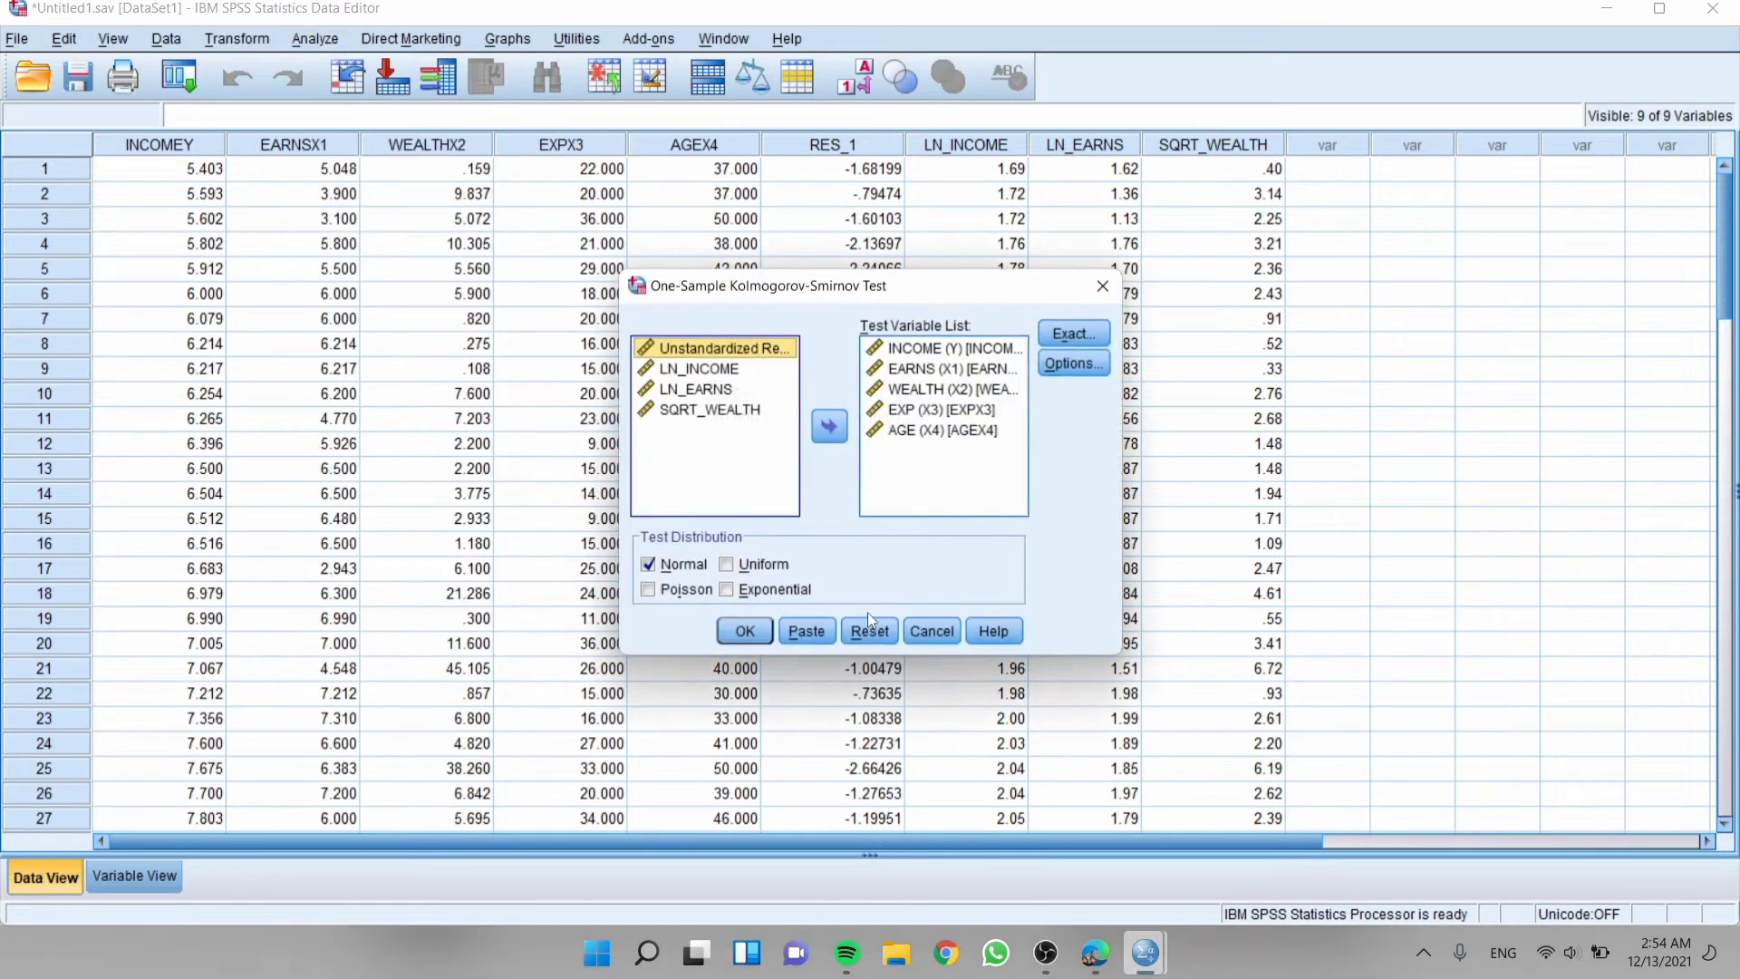
left_click(938, 427)
left_click(947, 348, "shift")
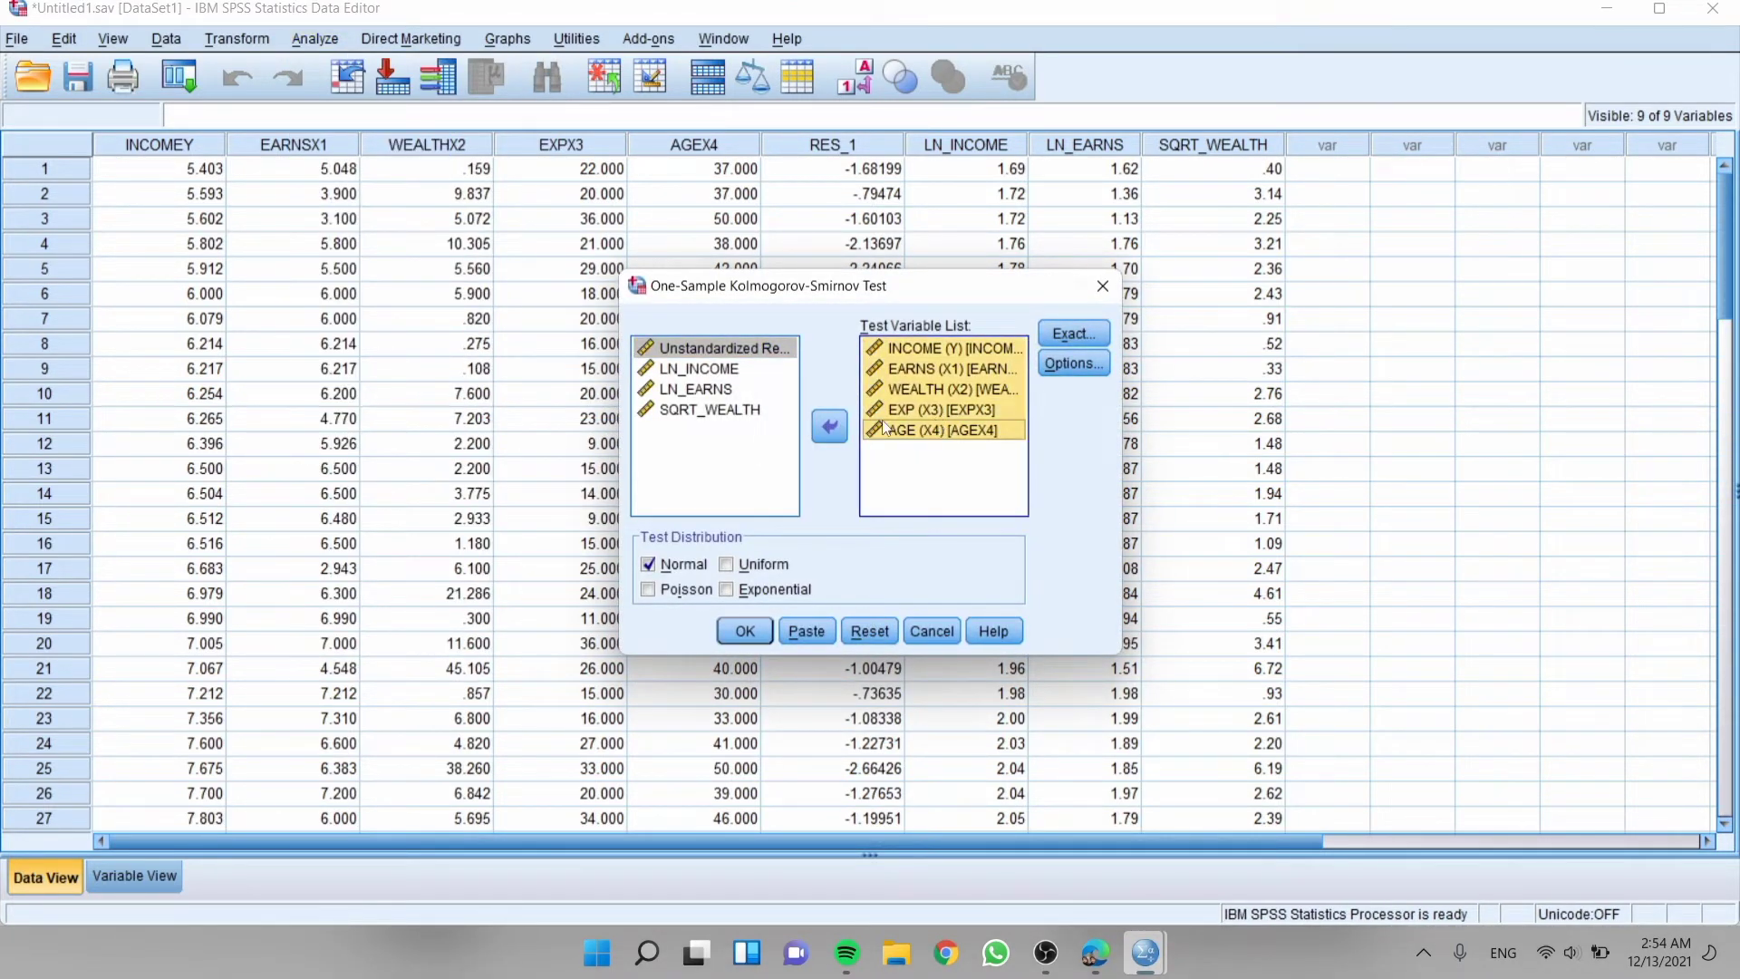
left_click(829, 426)
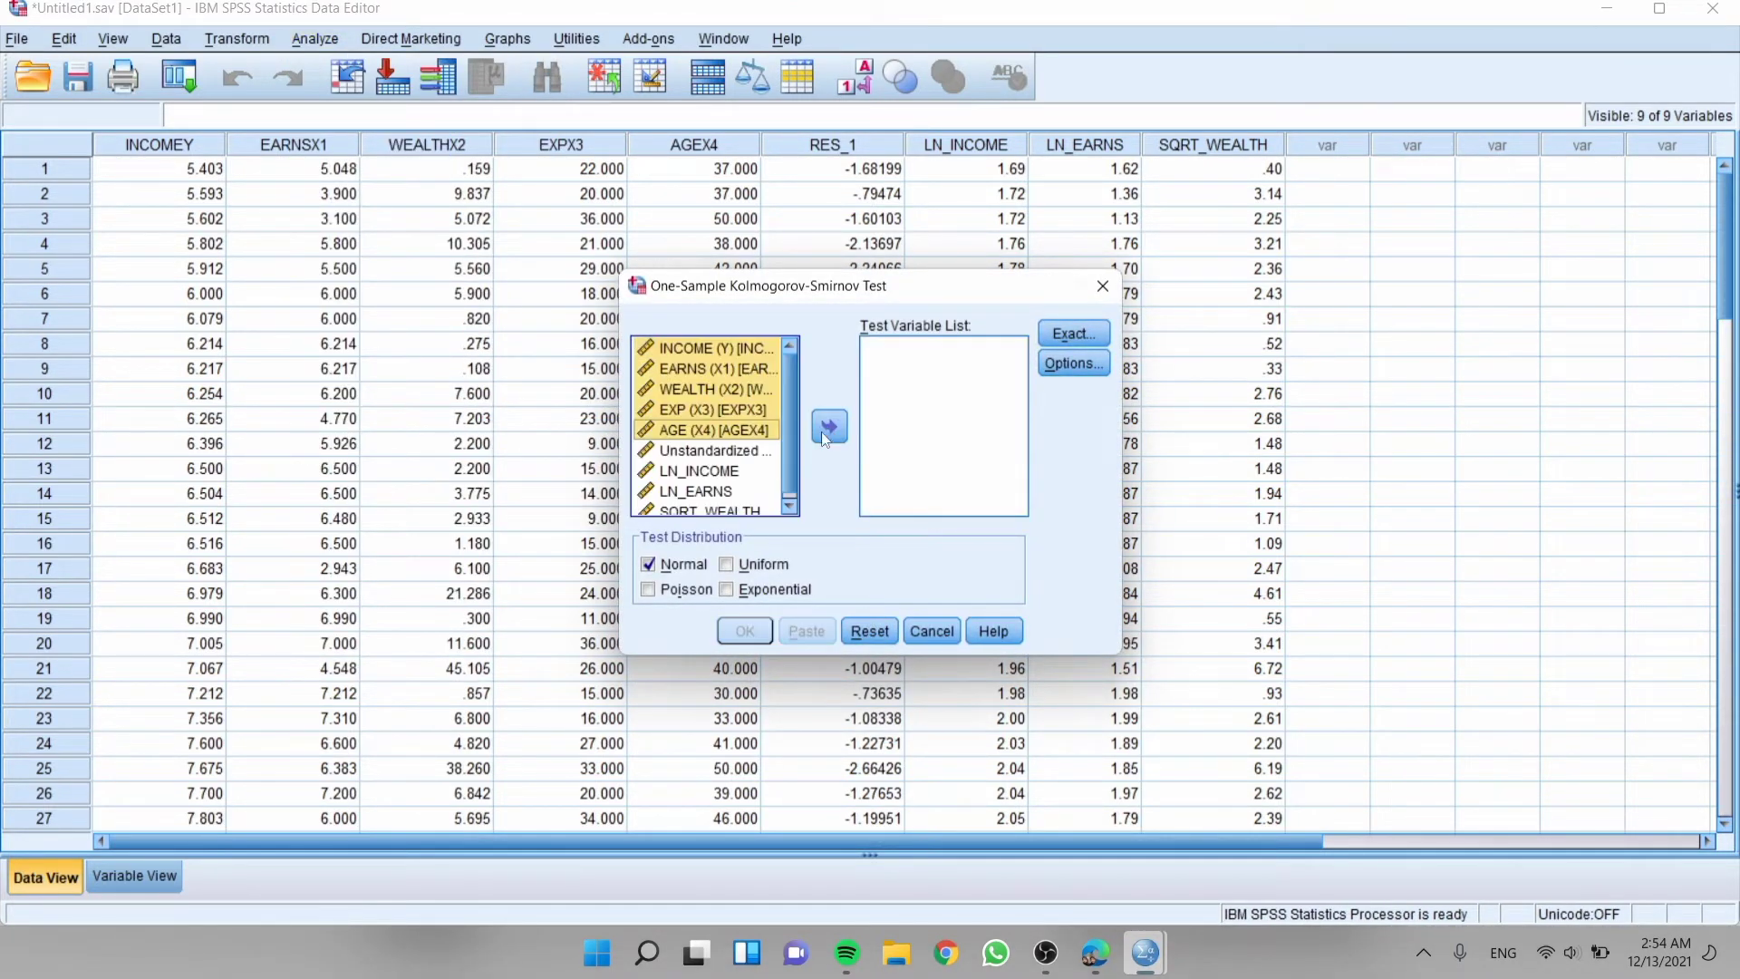
Run the Kolmogorov-Smirnov test against the normal distribution on LN_INCOME, LN_EARNS and SQRT_WEALTH.
left_click(723, 465)
left_click(718, 487, "shift")
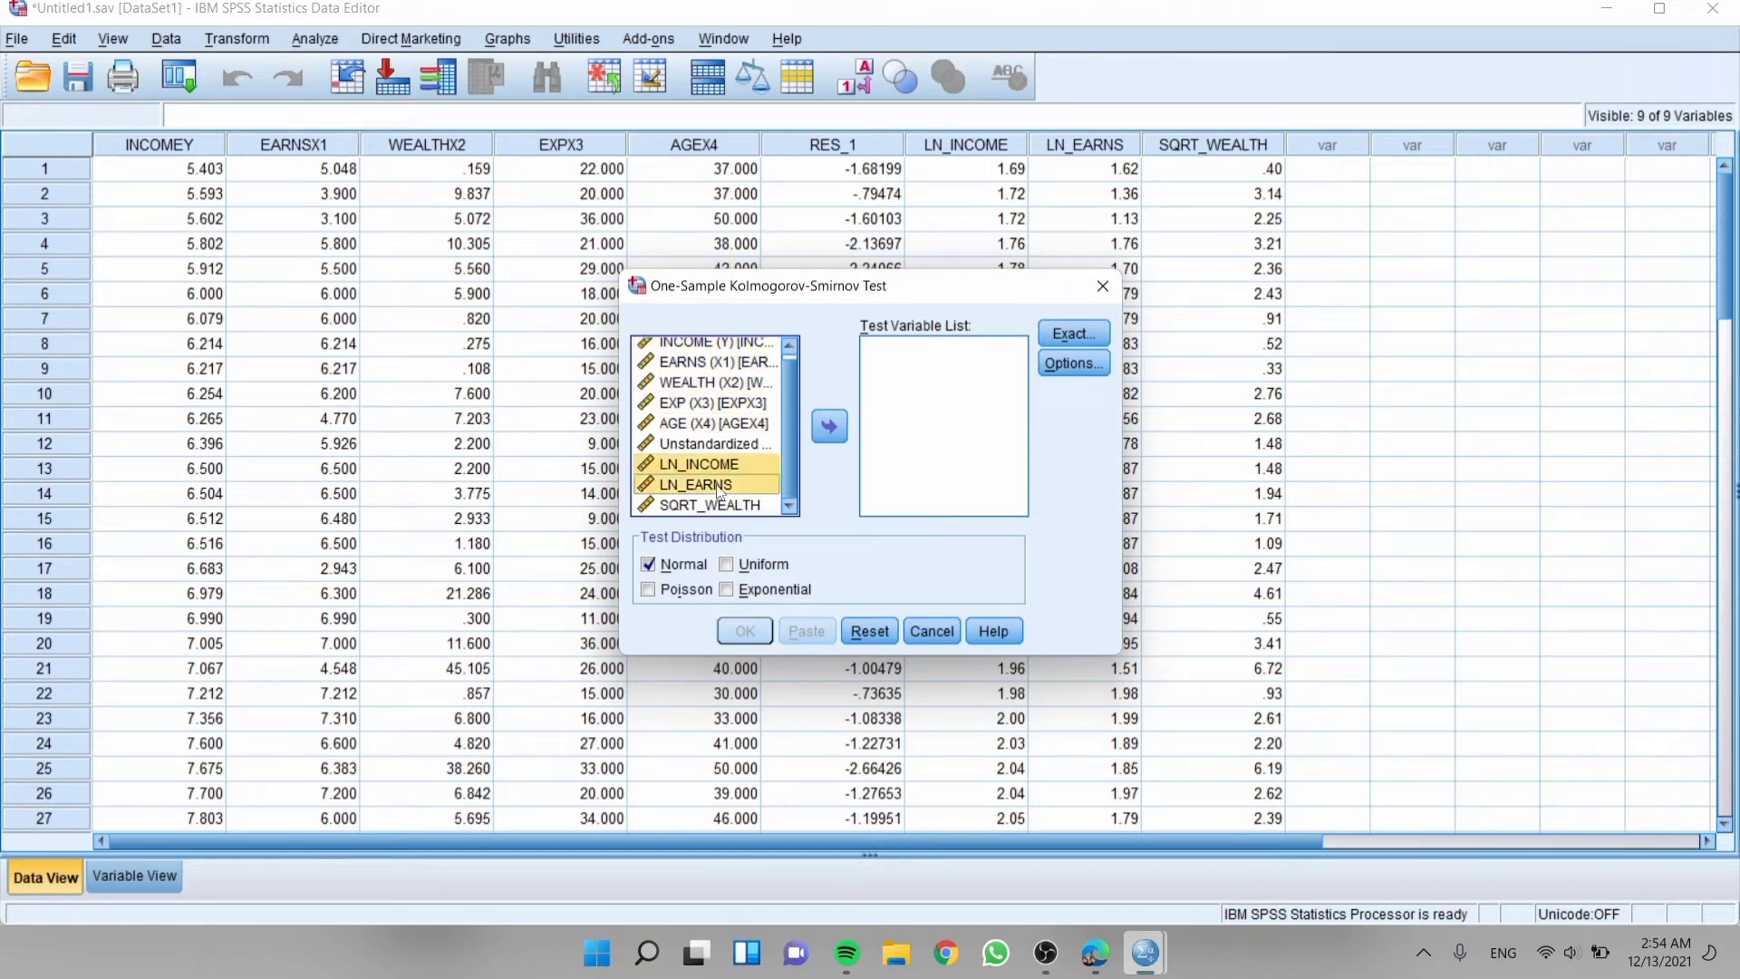
left_click(718, 506, "shift")
left_click(829, 426)
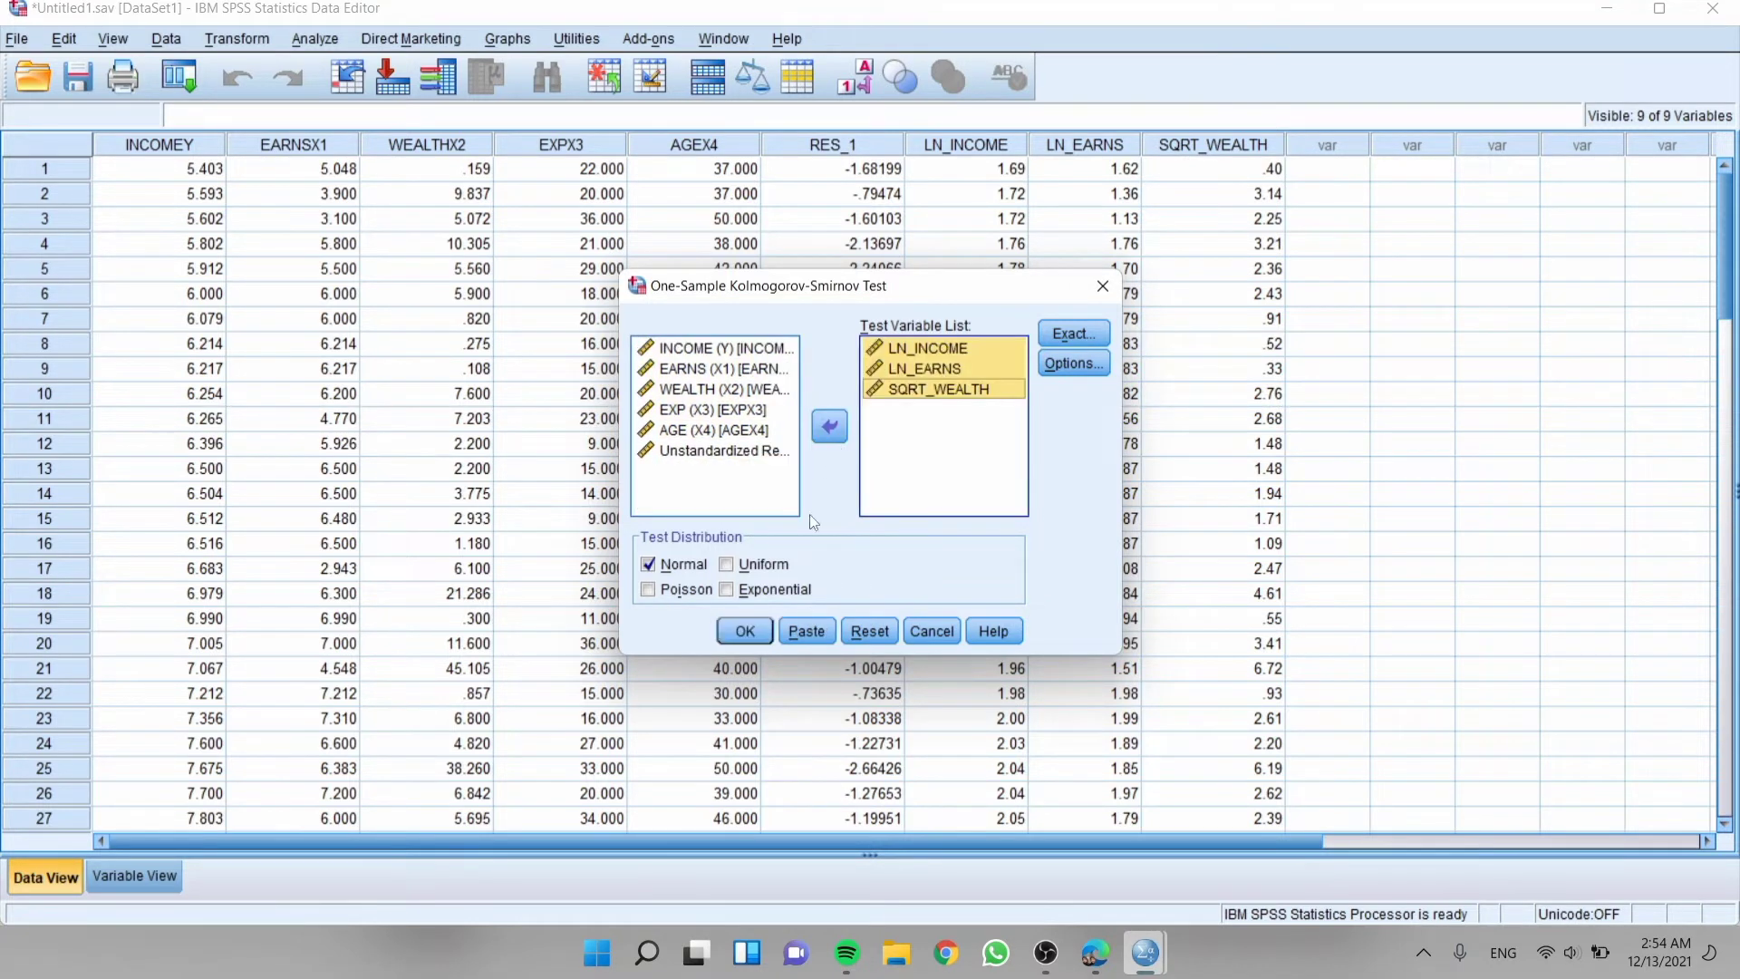
left_click(744, 632)
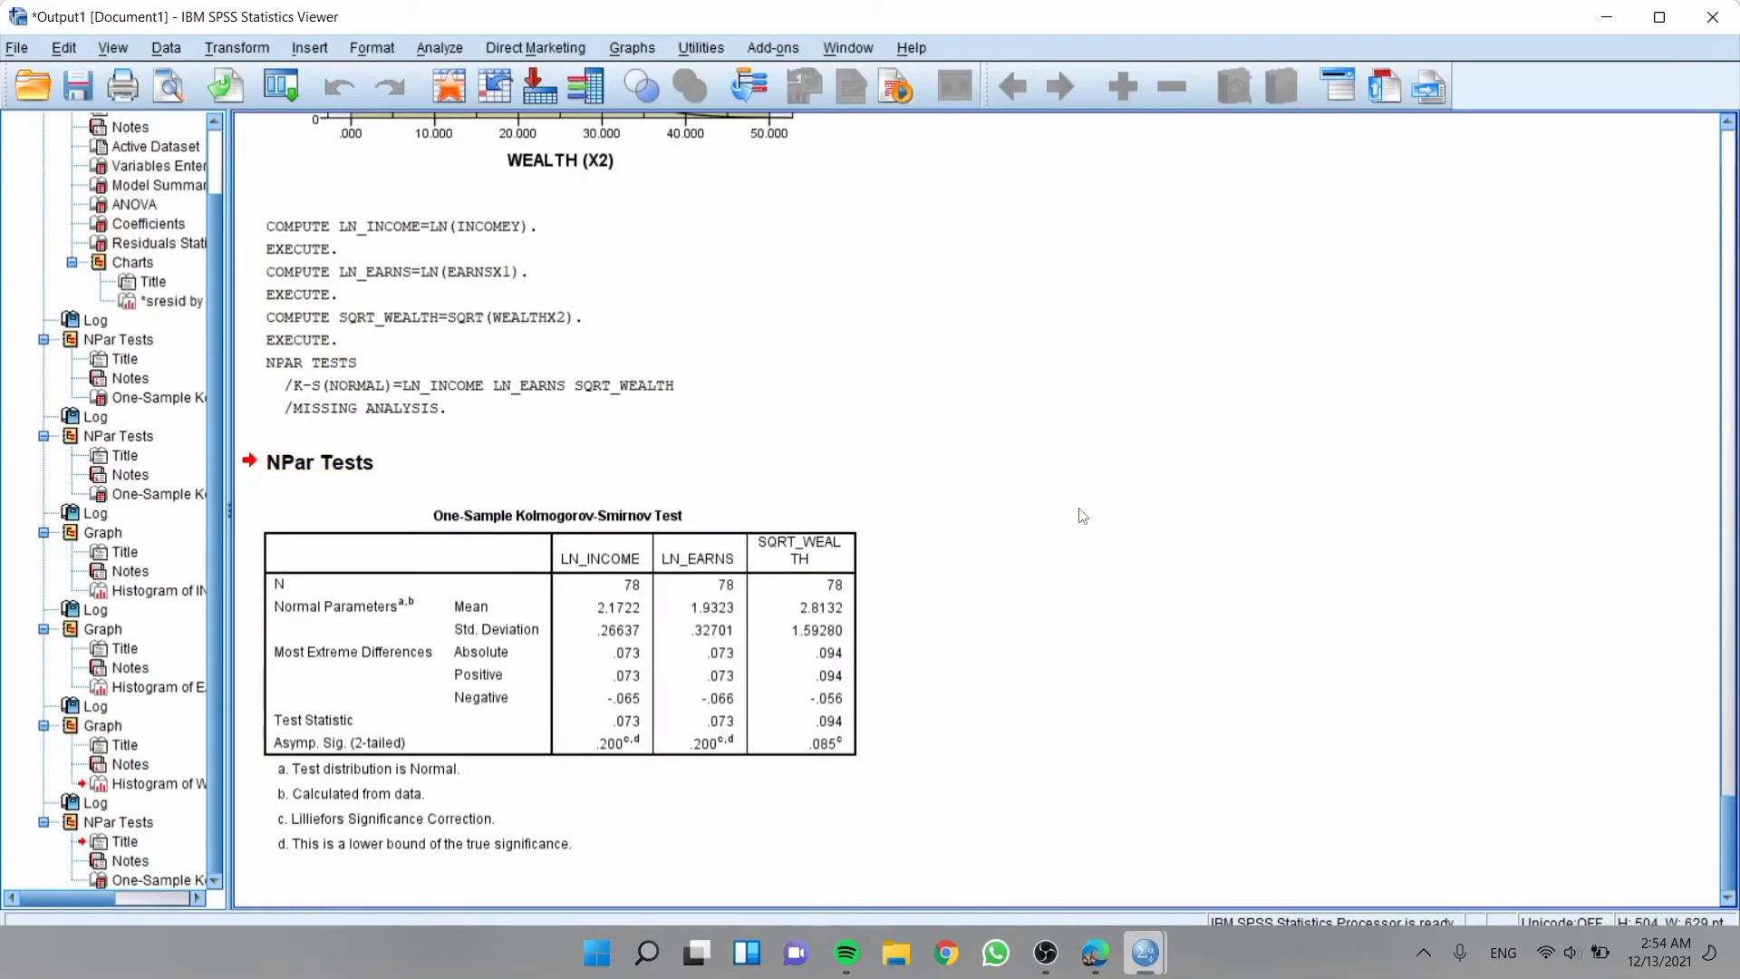
left_click(776, 617)
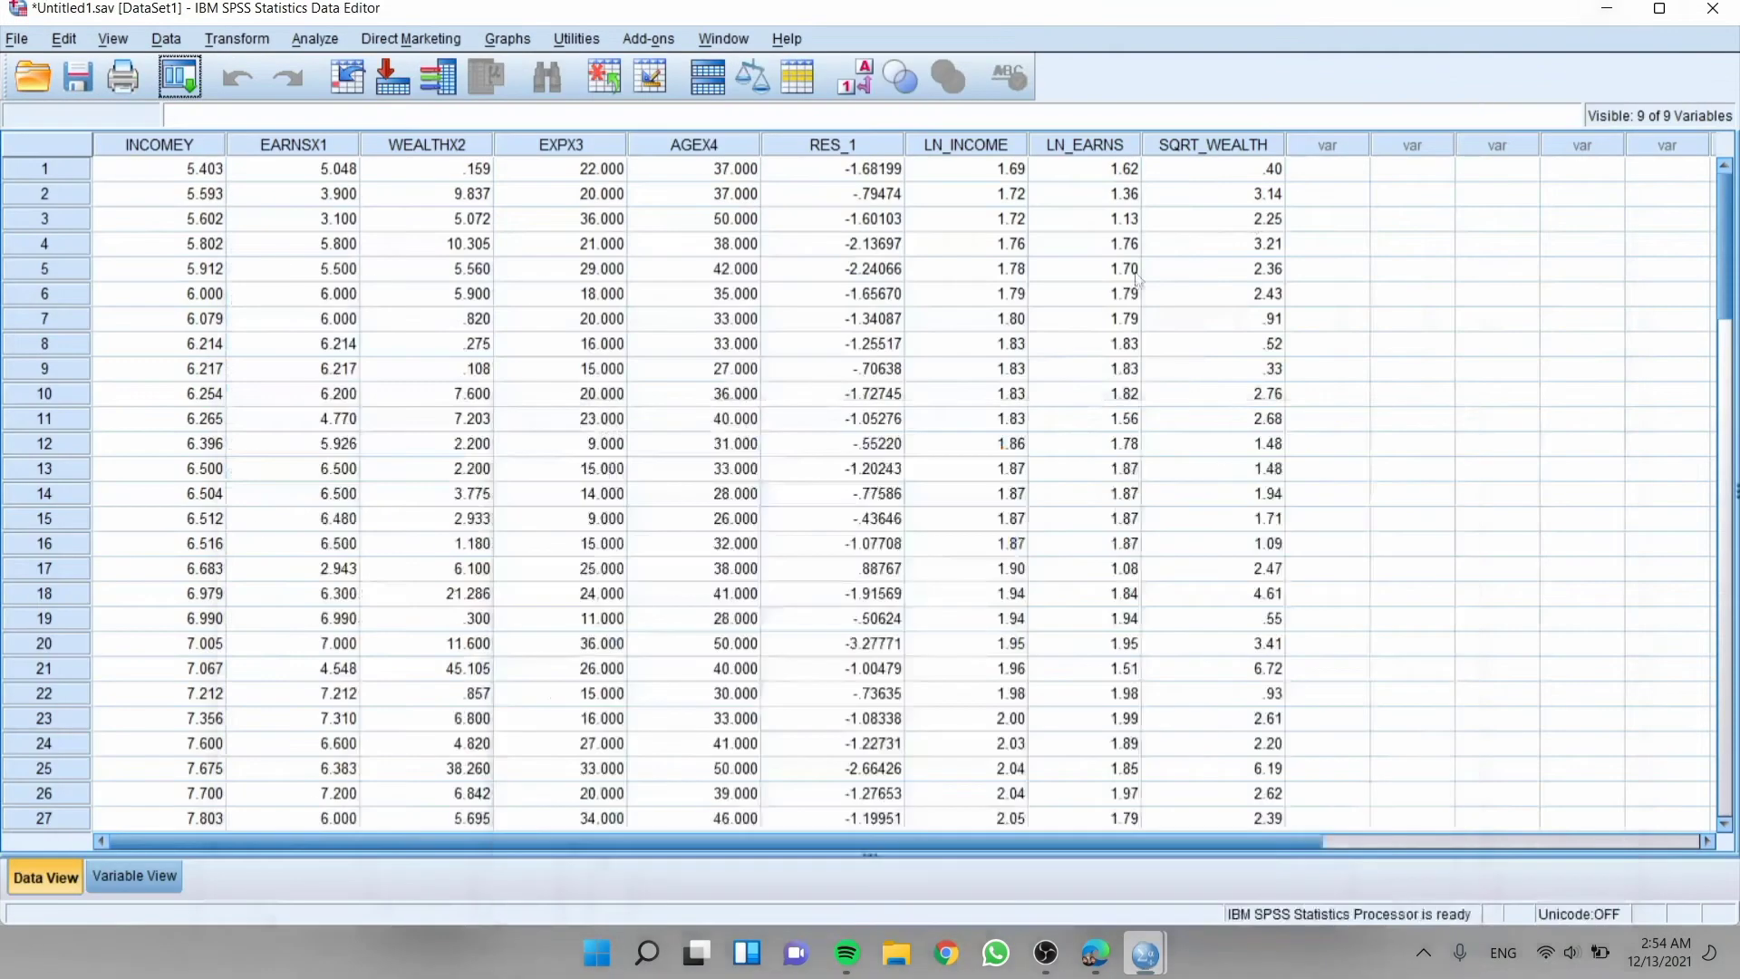
Return to the data, start a linear regression and replace the dependent variable with LN_INCOME.
left_click(1622, 16)
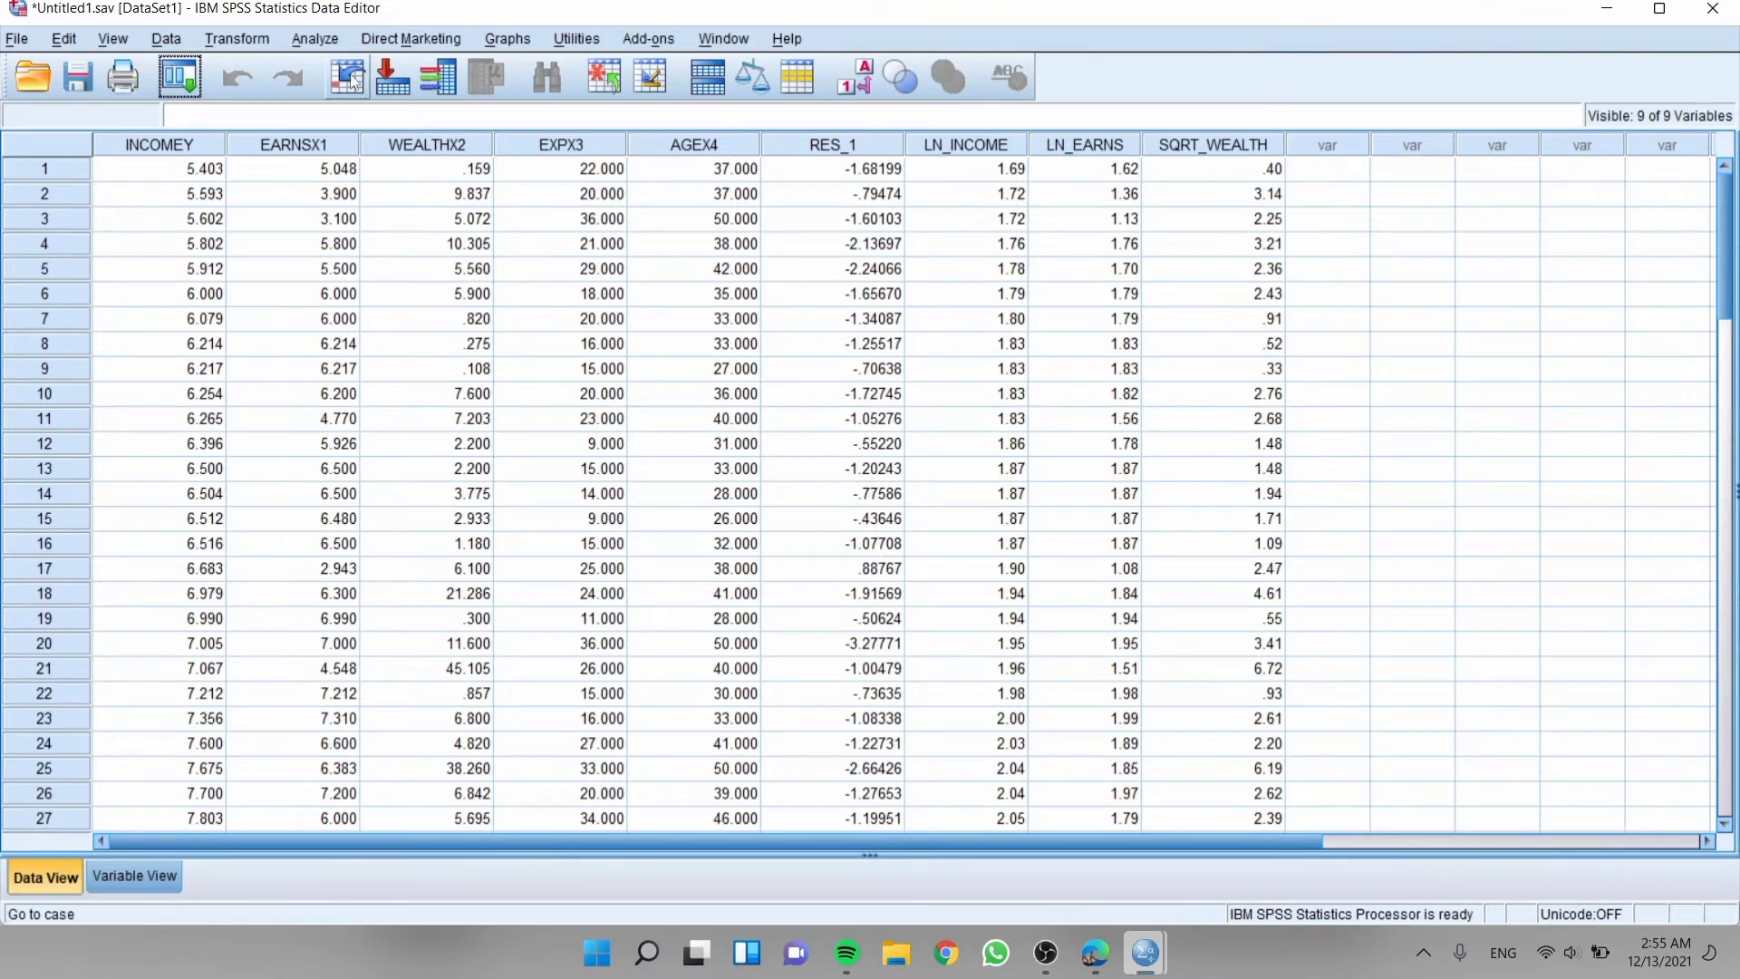
left_click(329, 39)
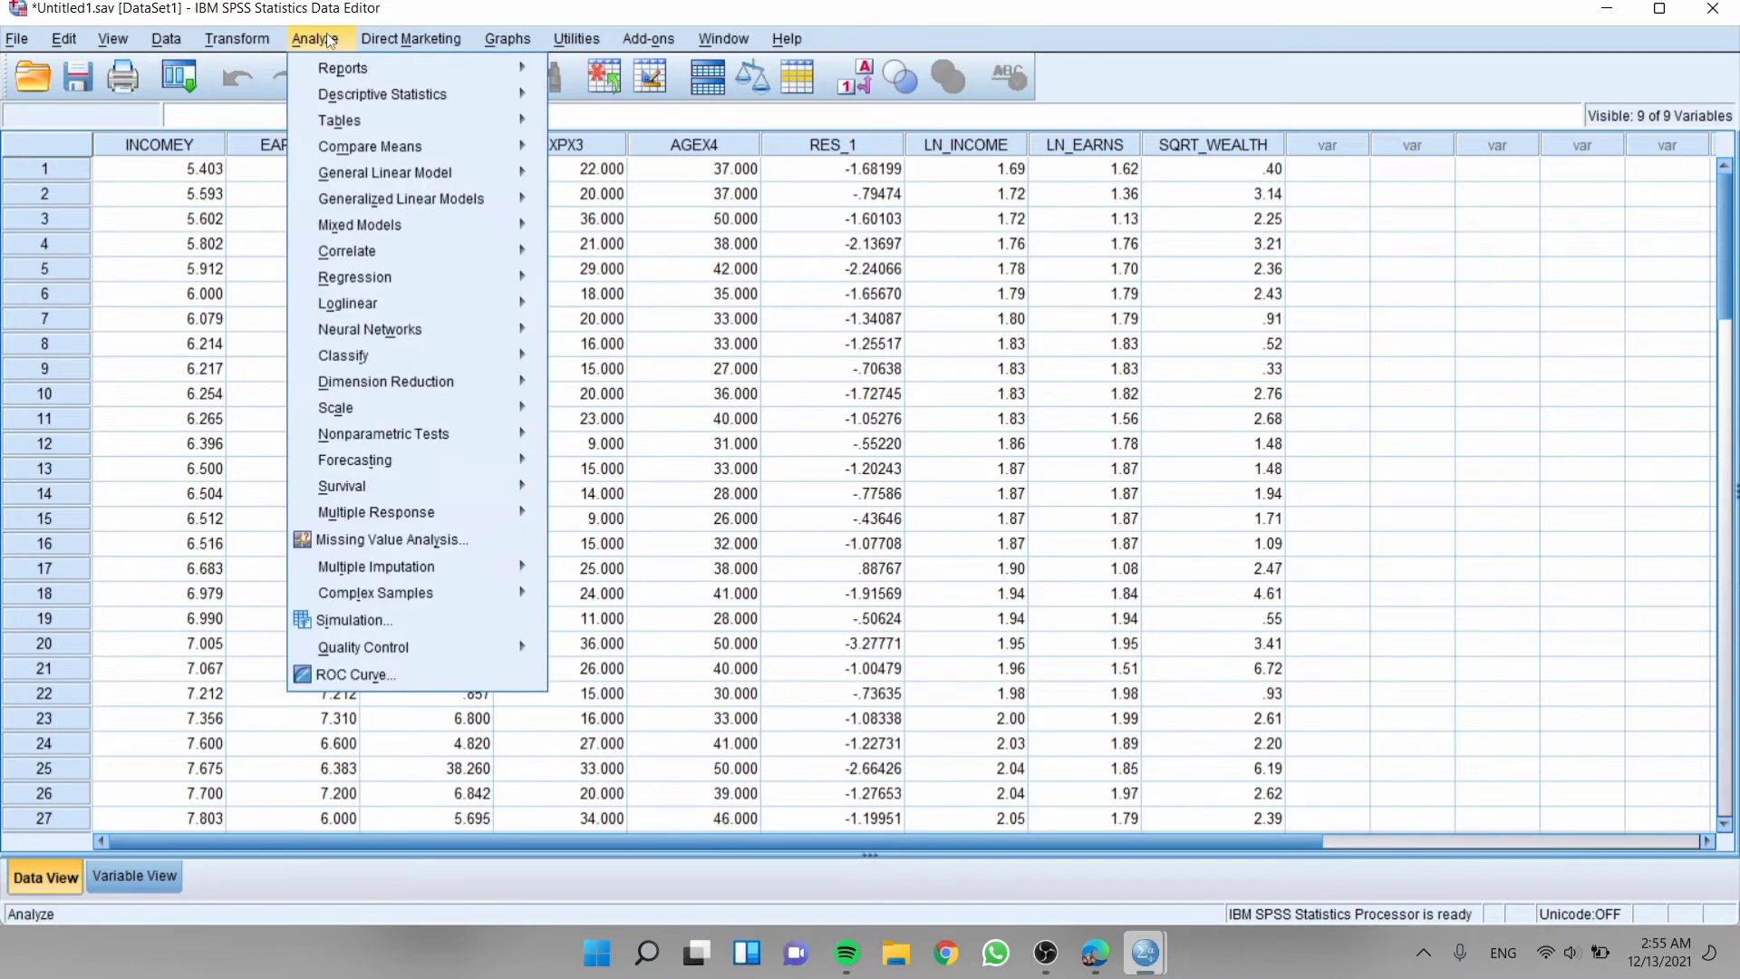
mouse_move(394, 286)
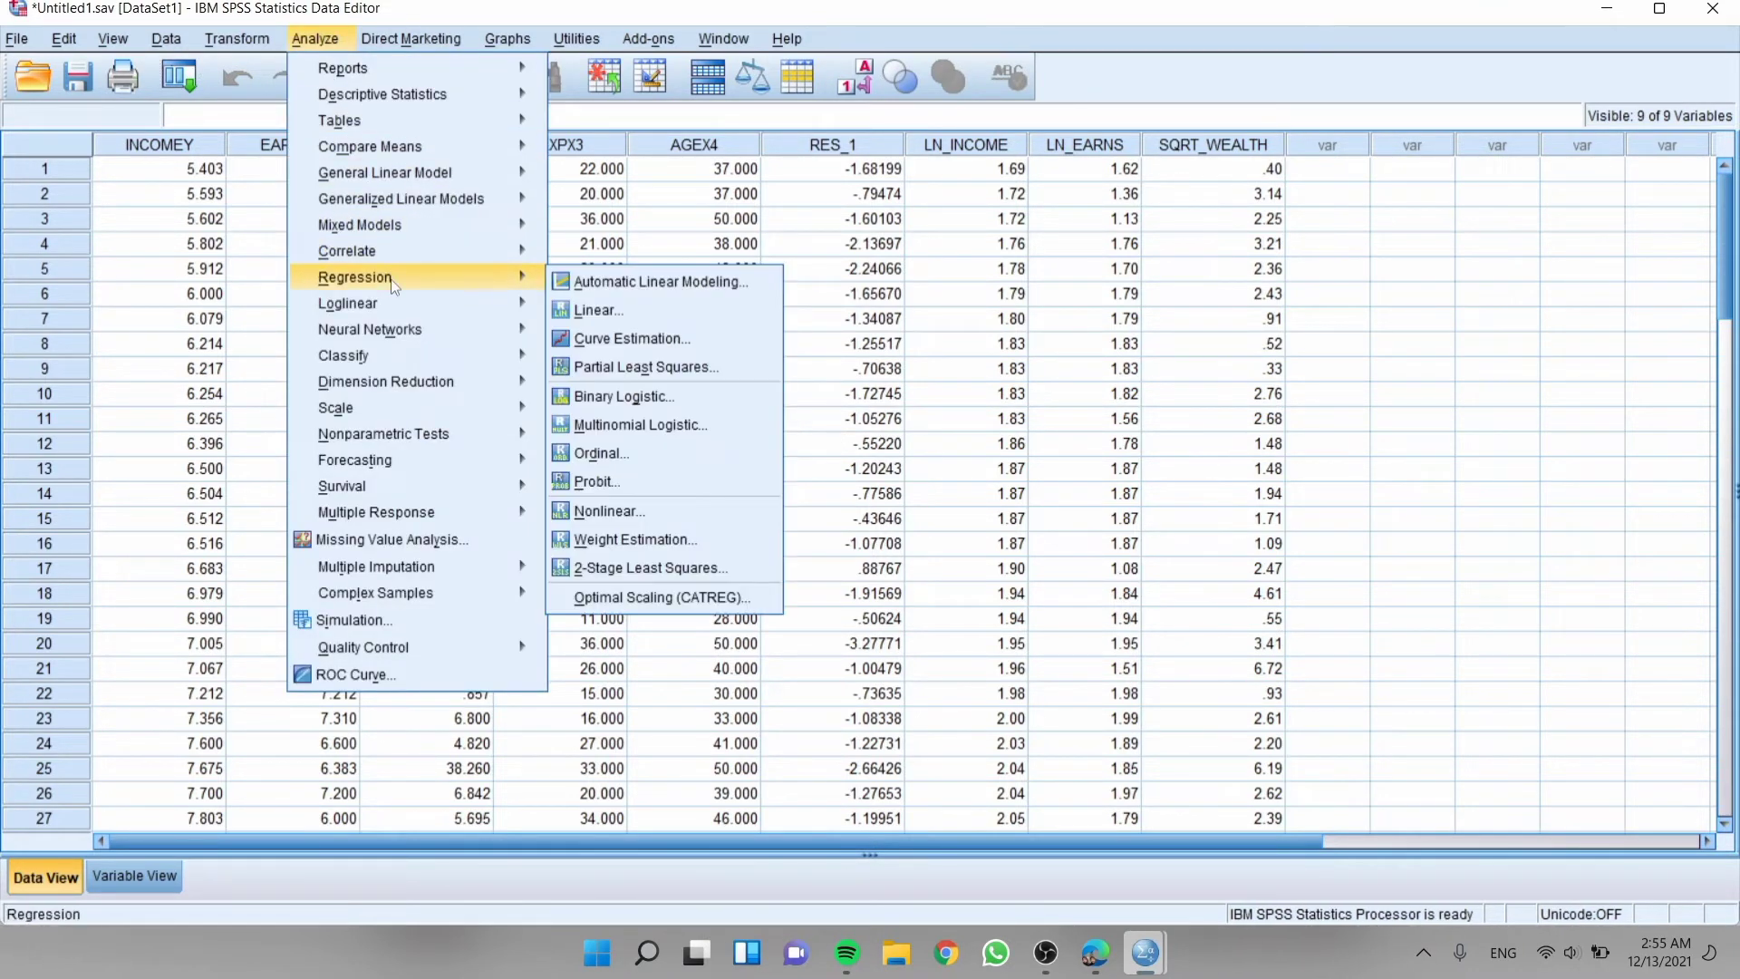
left_click(598, 310)
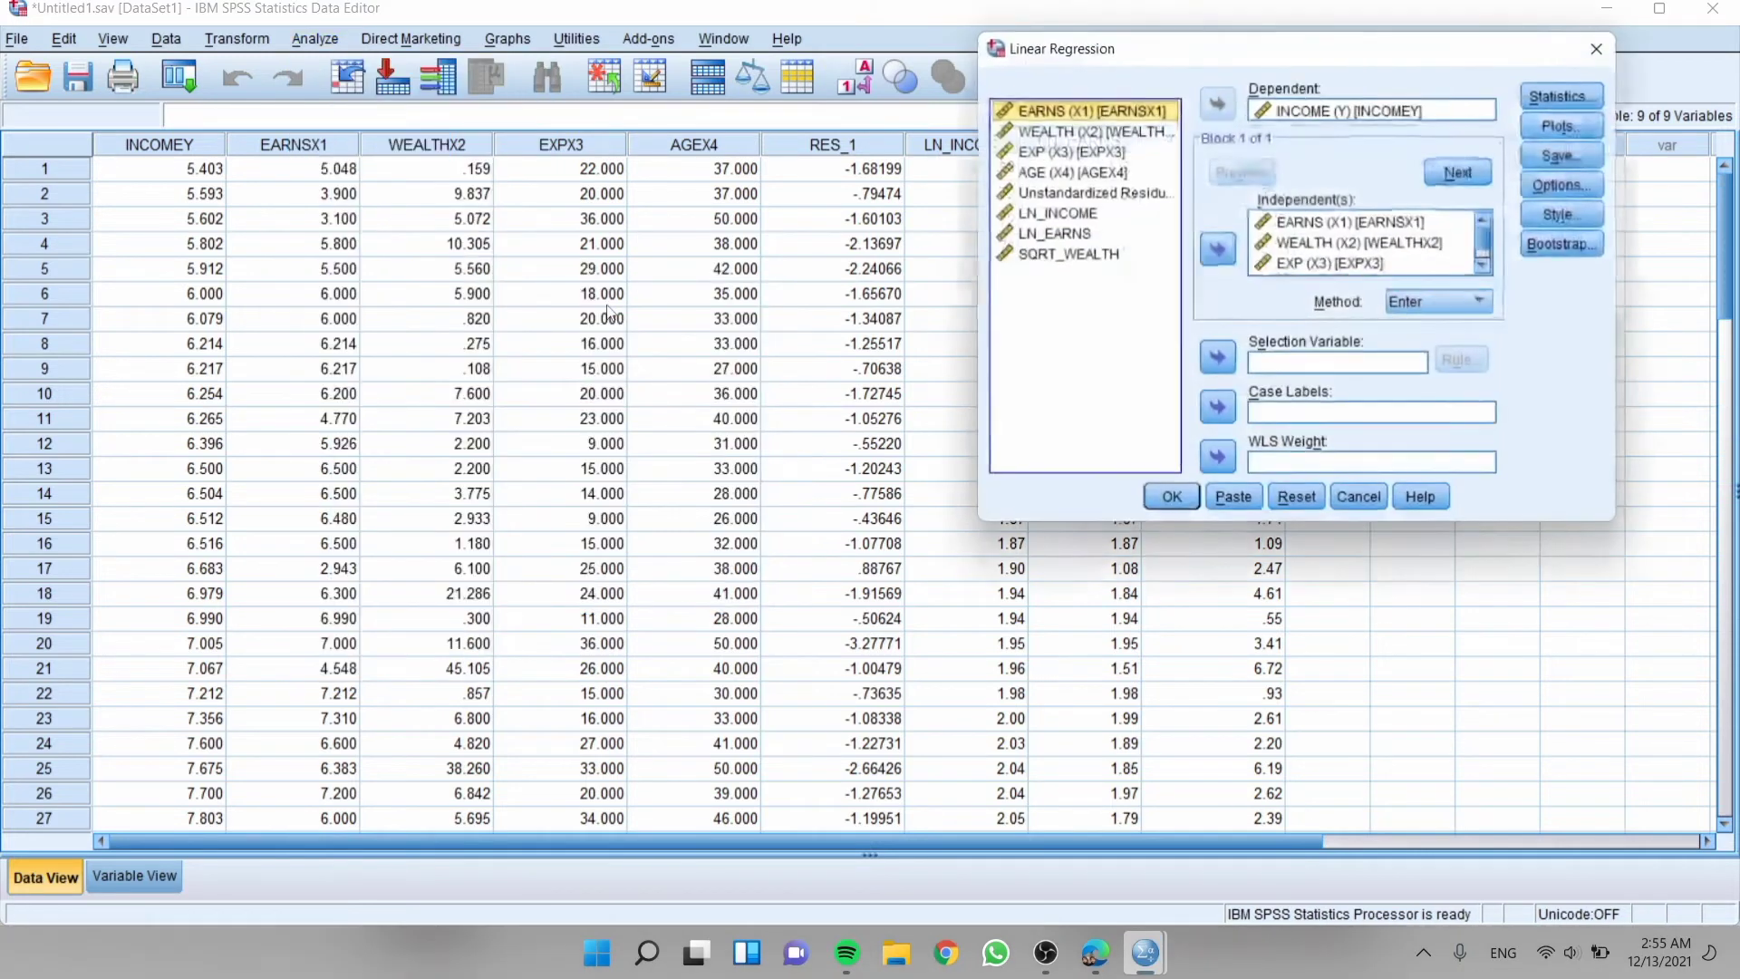
left_click(1302, 111)
left_click(1218, 104)
left_click(1084, 234)
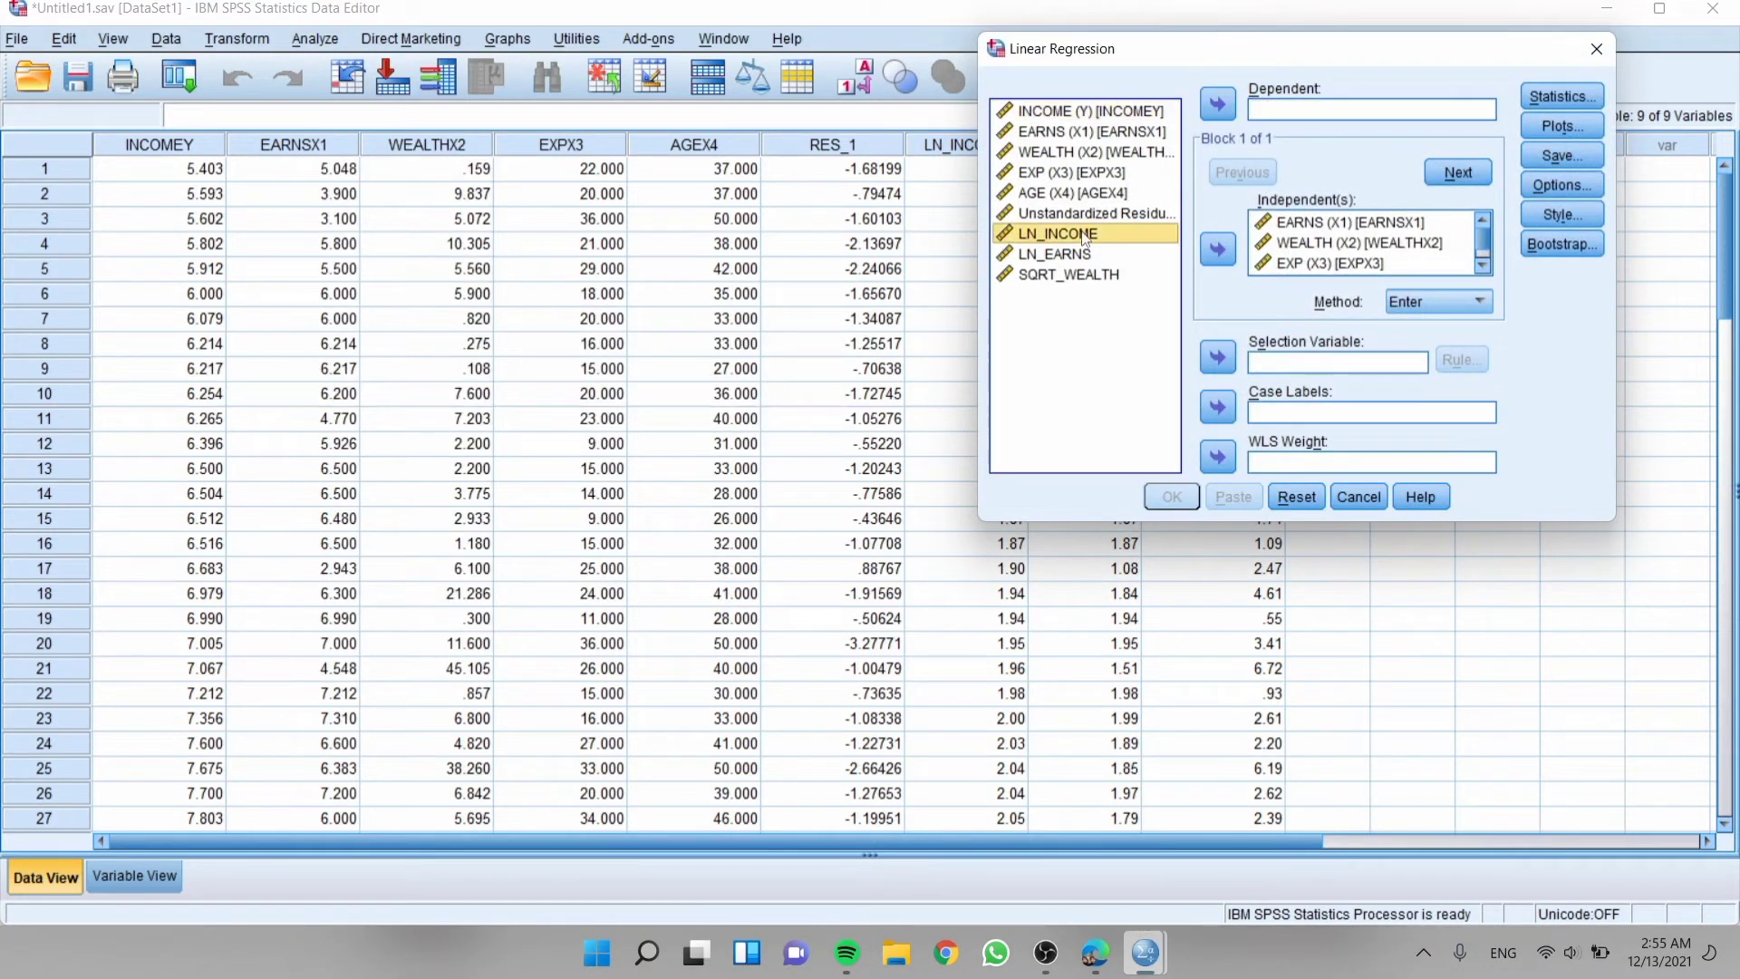
left_click(1218, 104)
Replace the regression's original independent variables with LN_EARNS, SQRT_WEALTH, EXP (X3) and AGE (X4).
left_click(1328, 228)
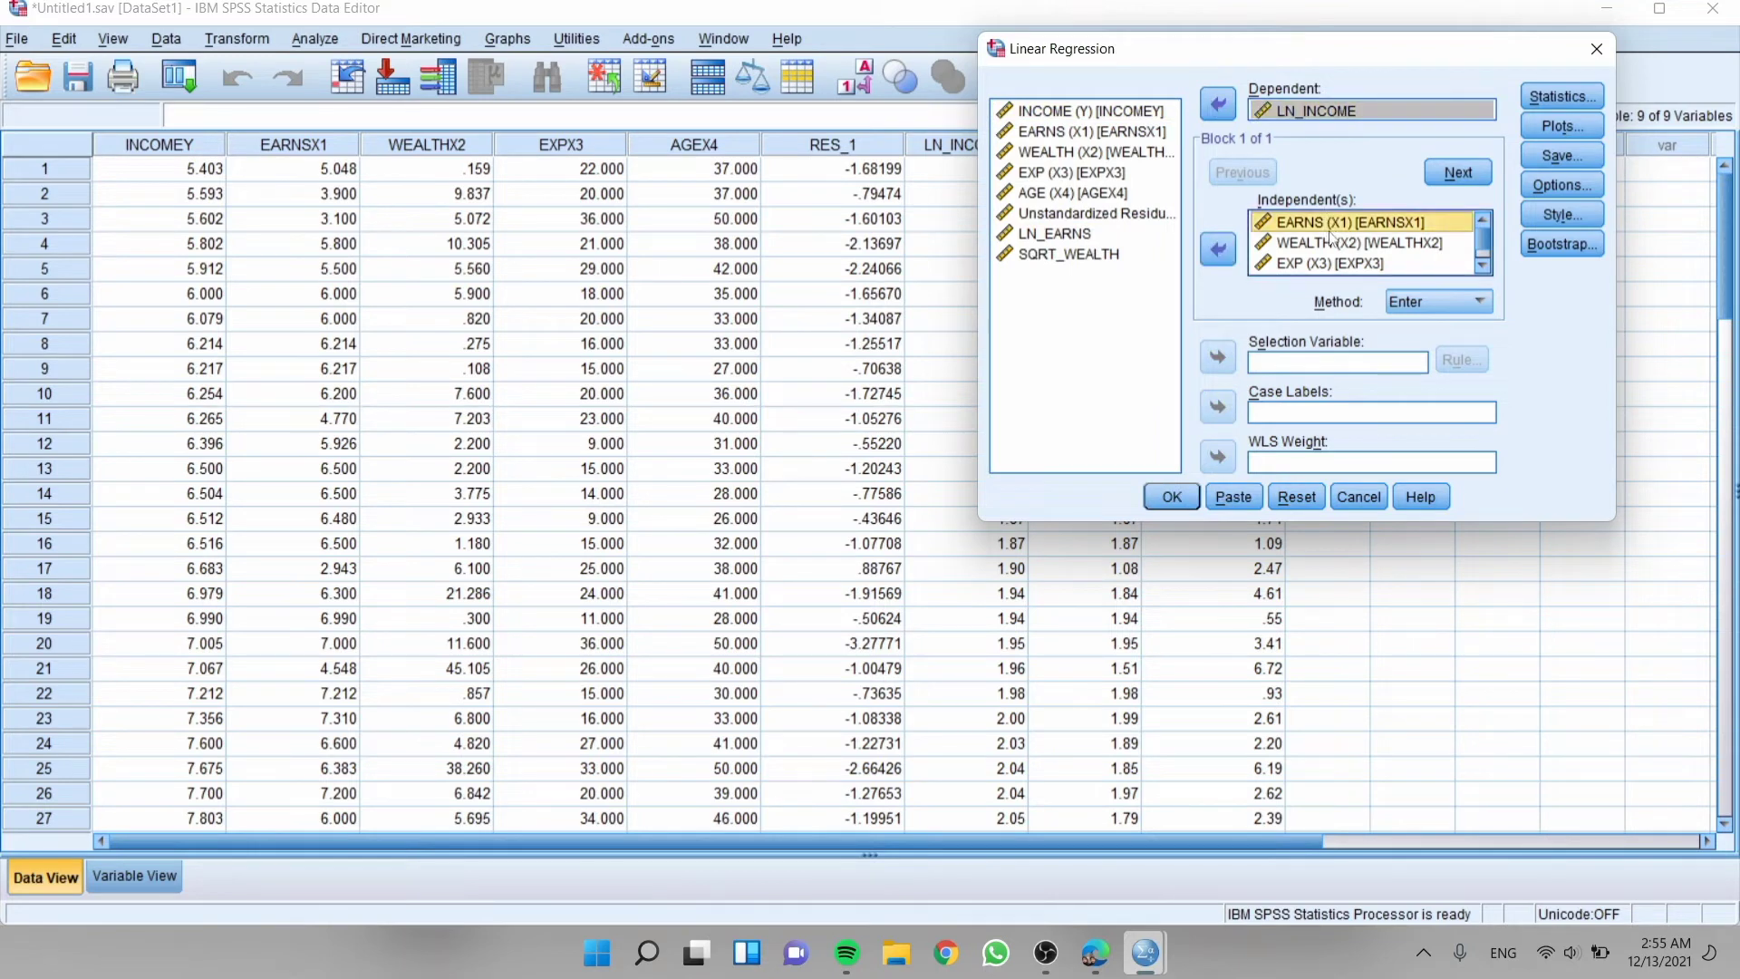
left_click(1330, 262, "shift")
left_click(1218, 249)
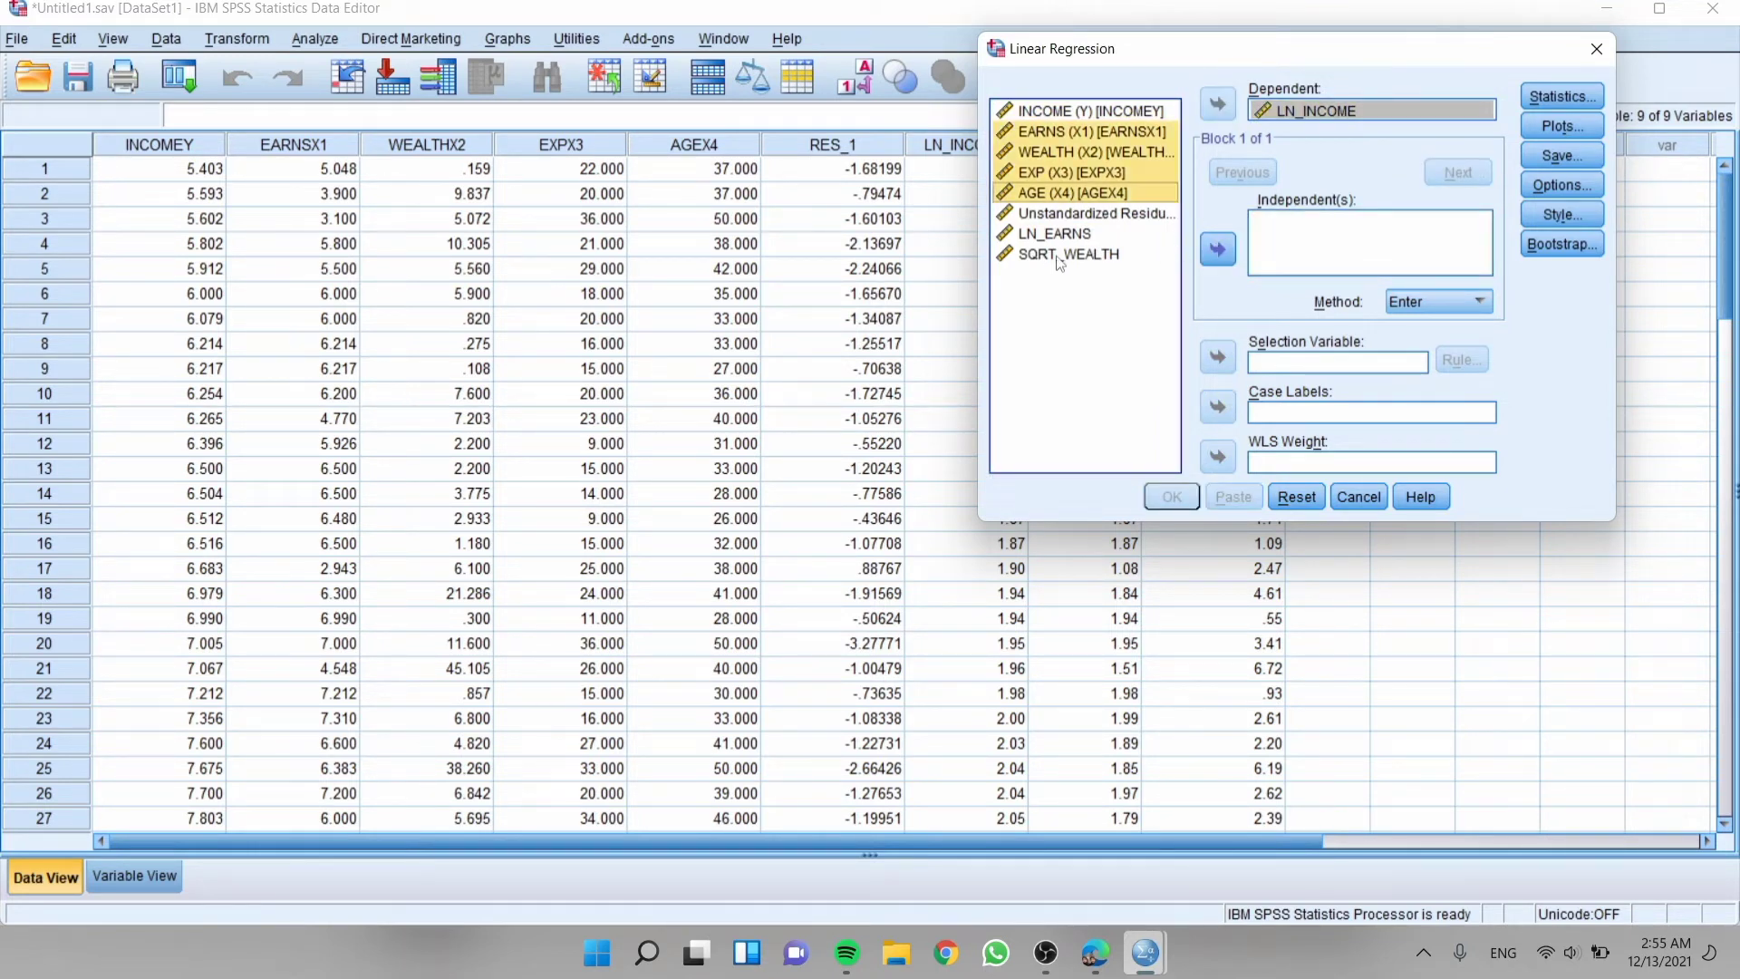
left_click(1062, 255)
left_click(1064, 235)
left_click(1217, 249)
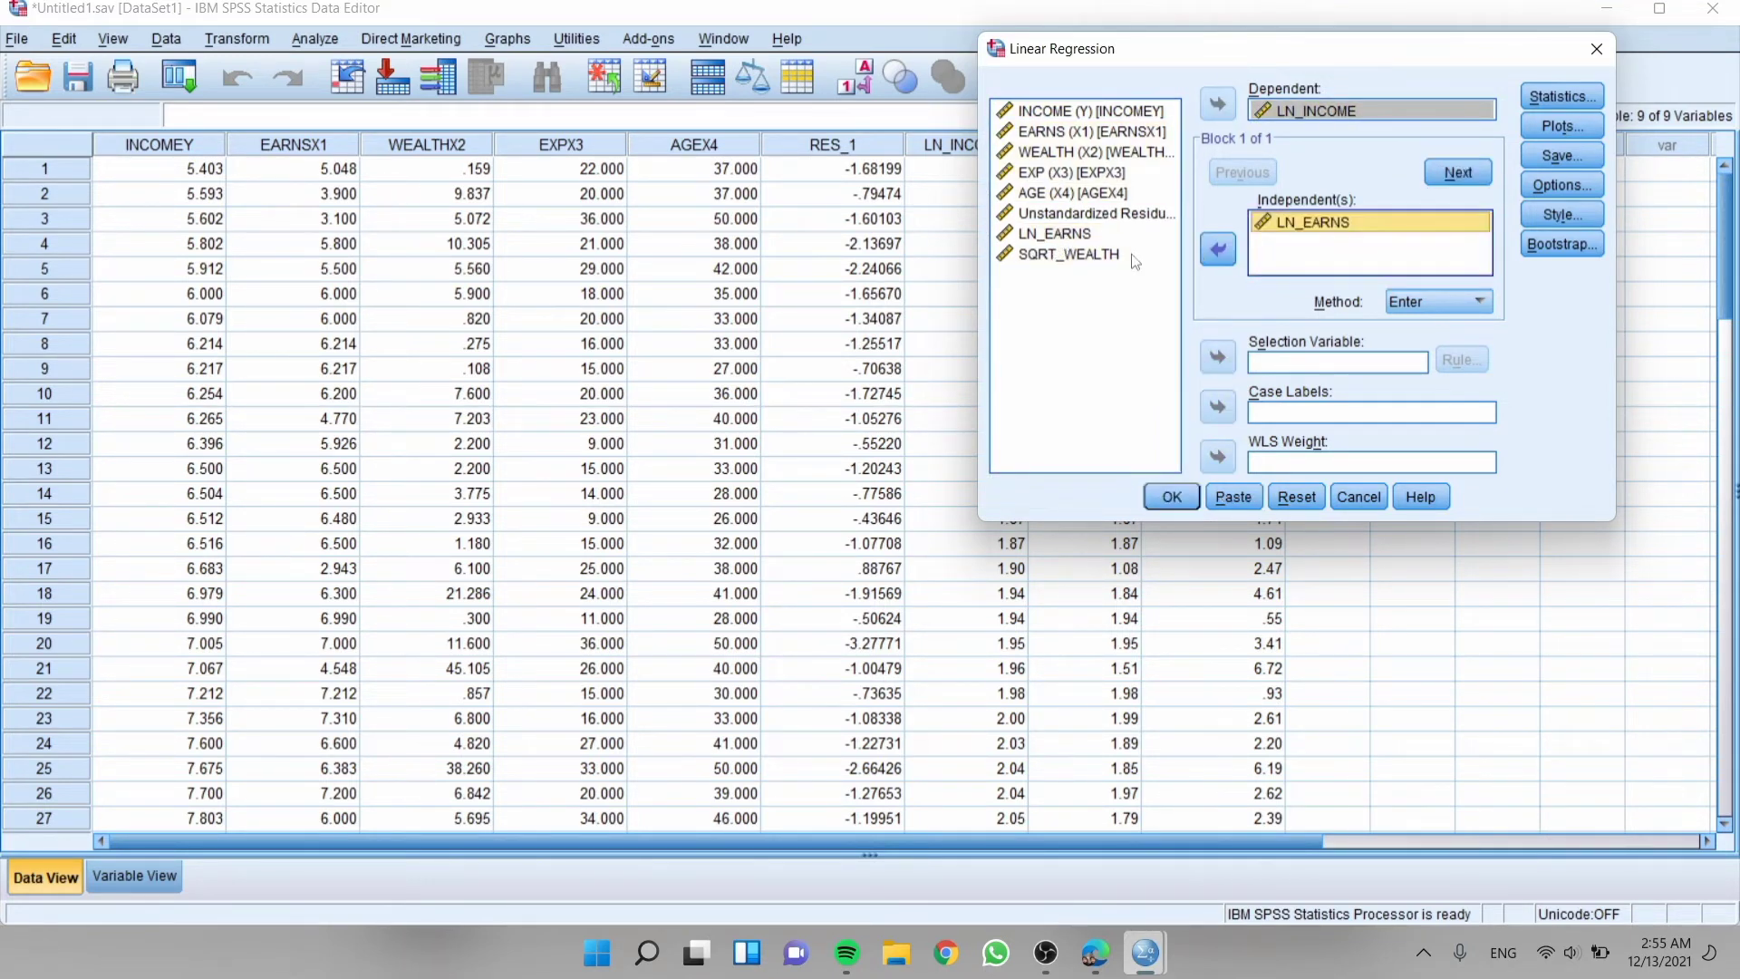
left_click(1088, 256)
left_click(1218, 250)
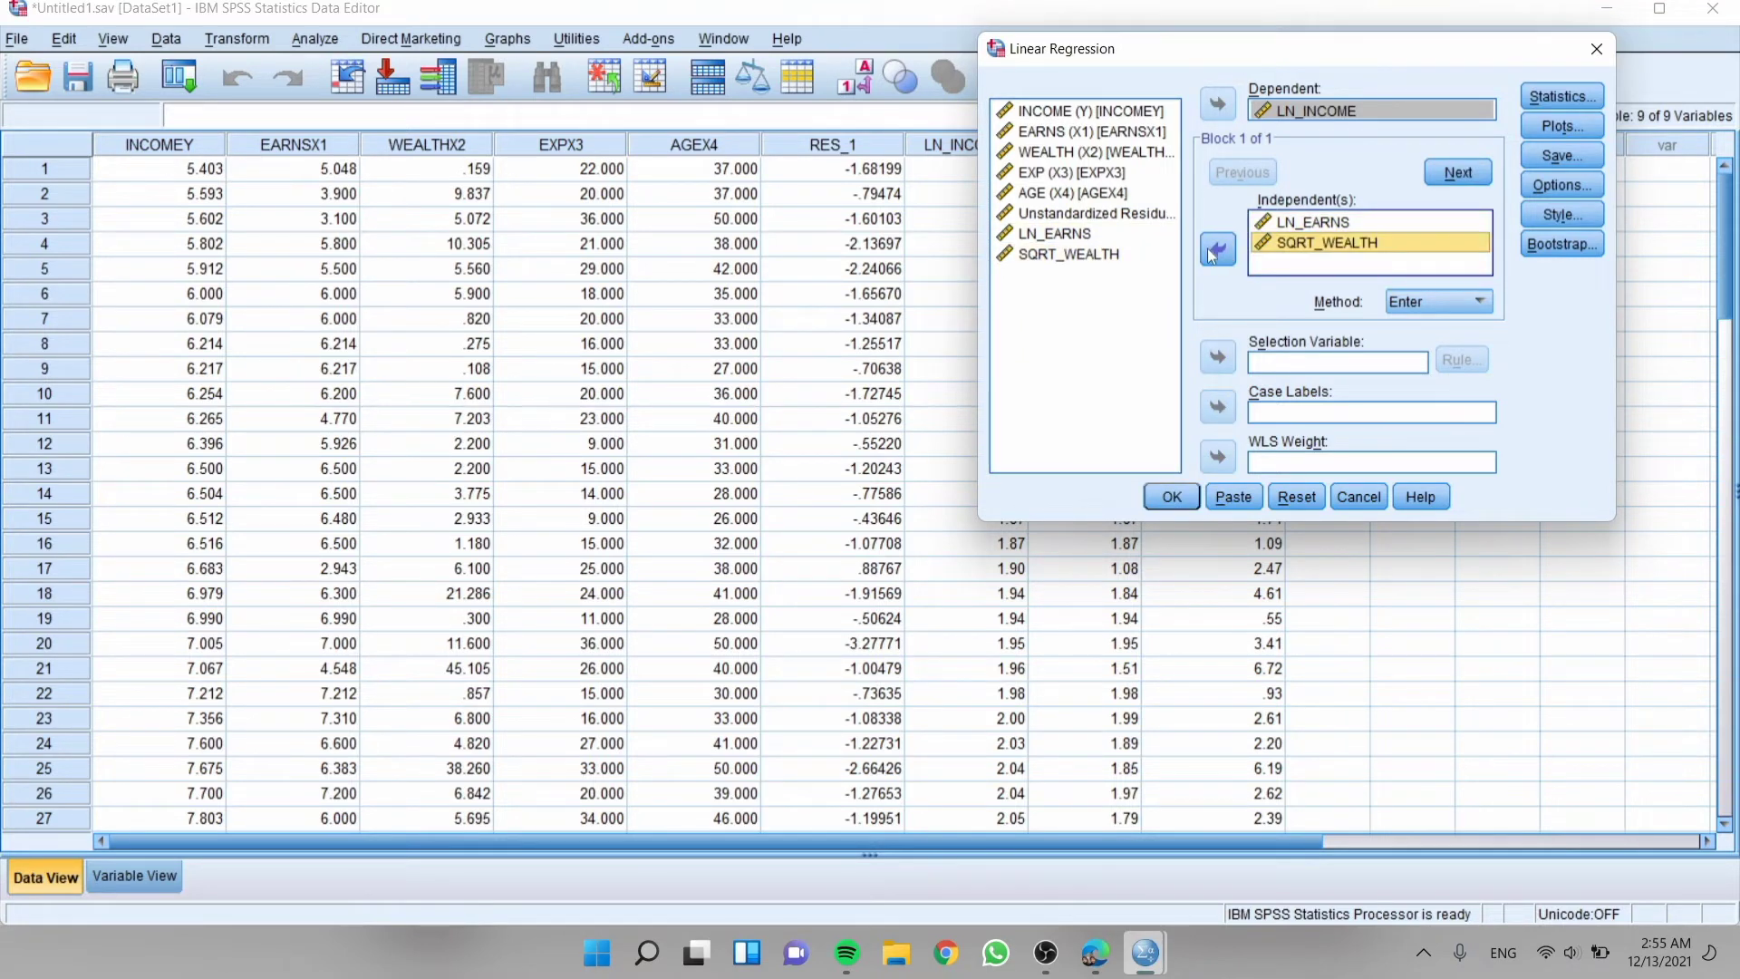
left_click(1100, 175)
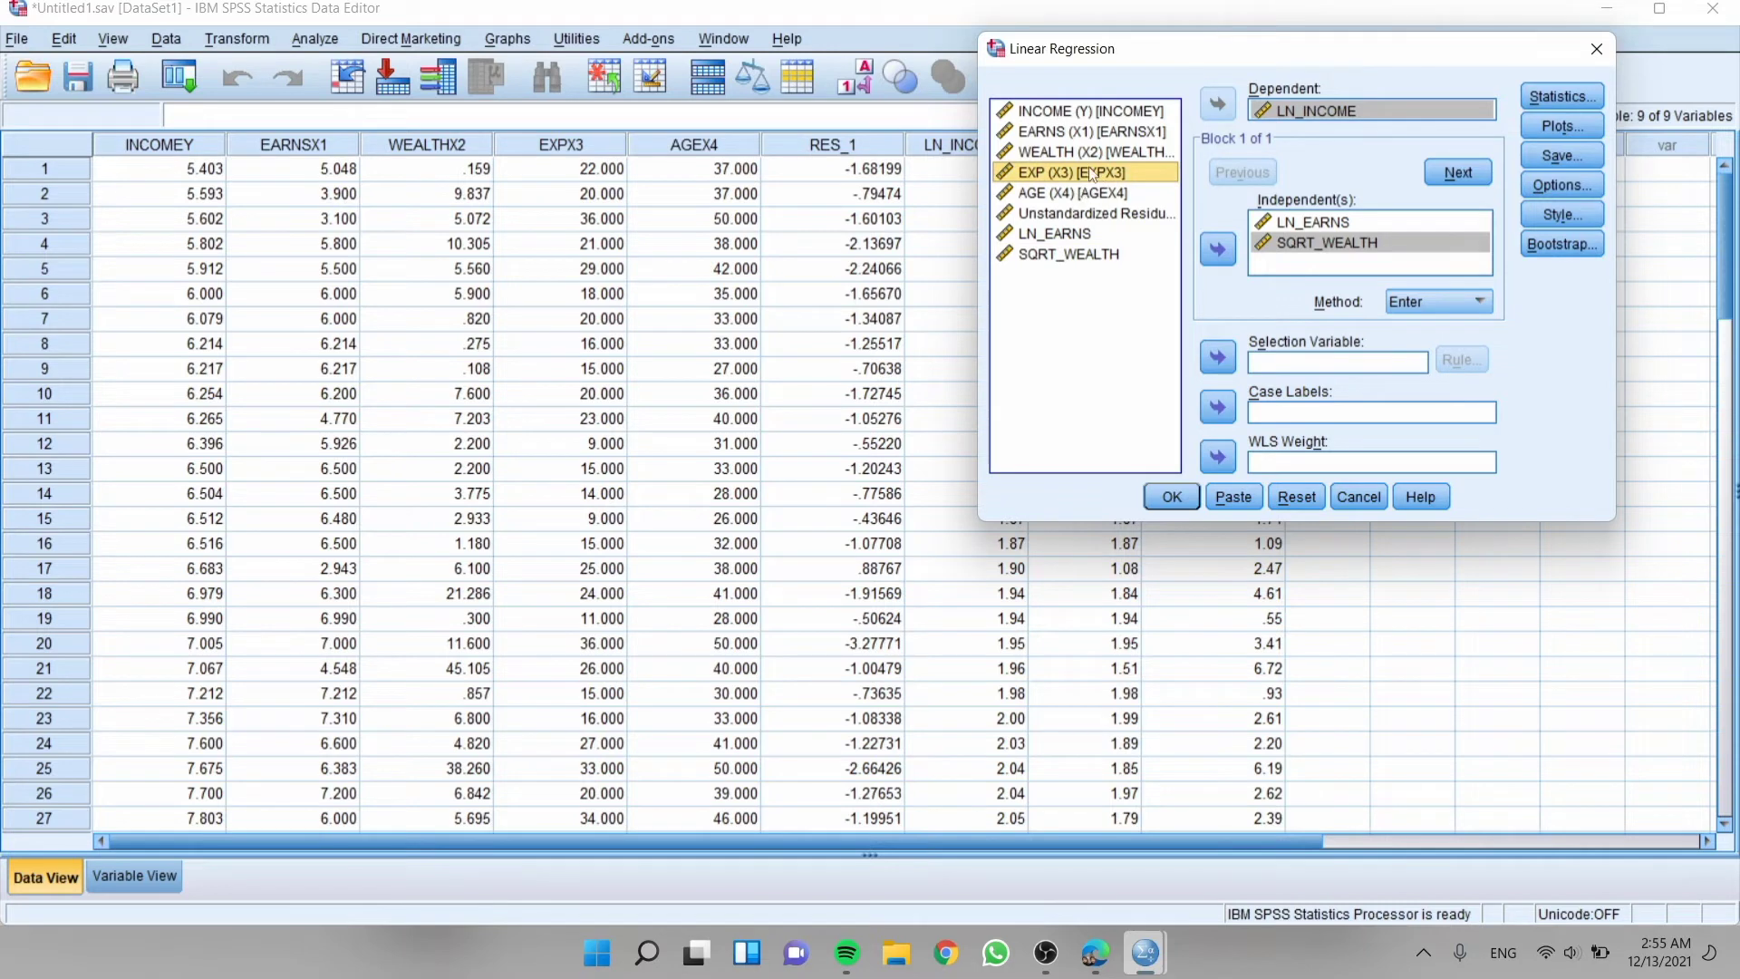
left_click(1216, 250)
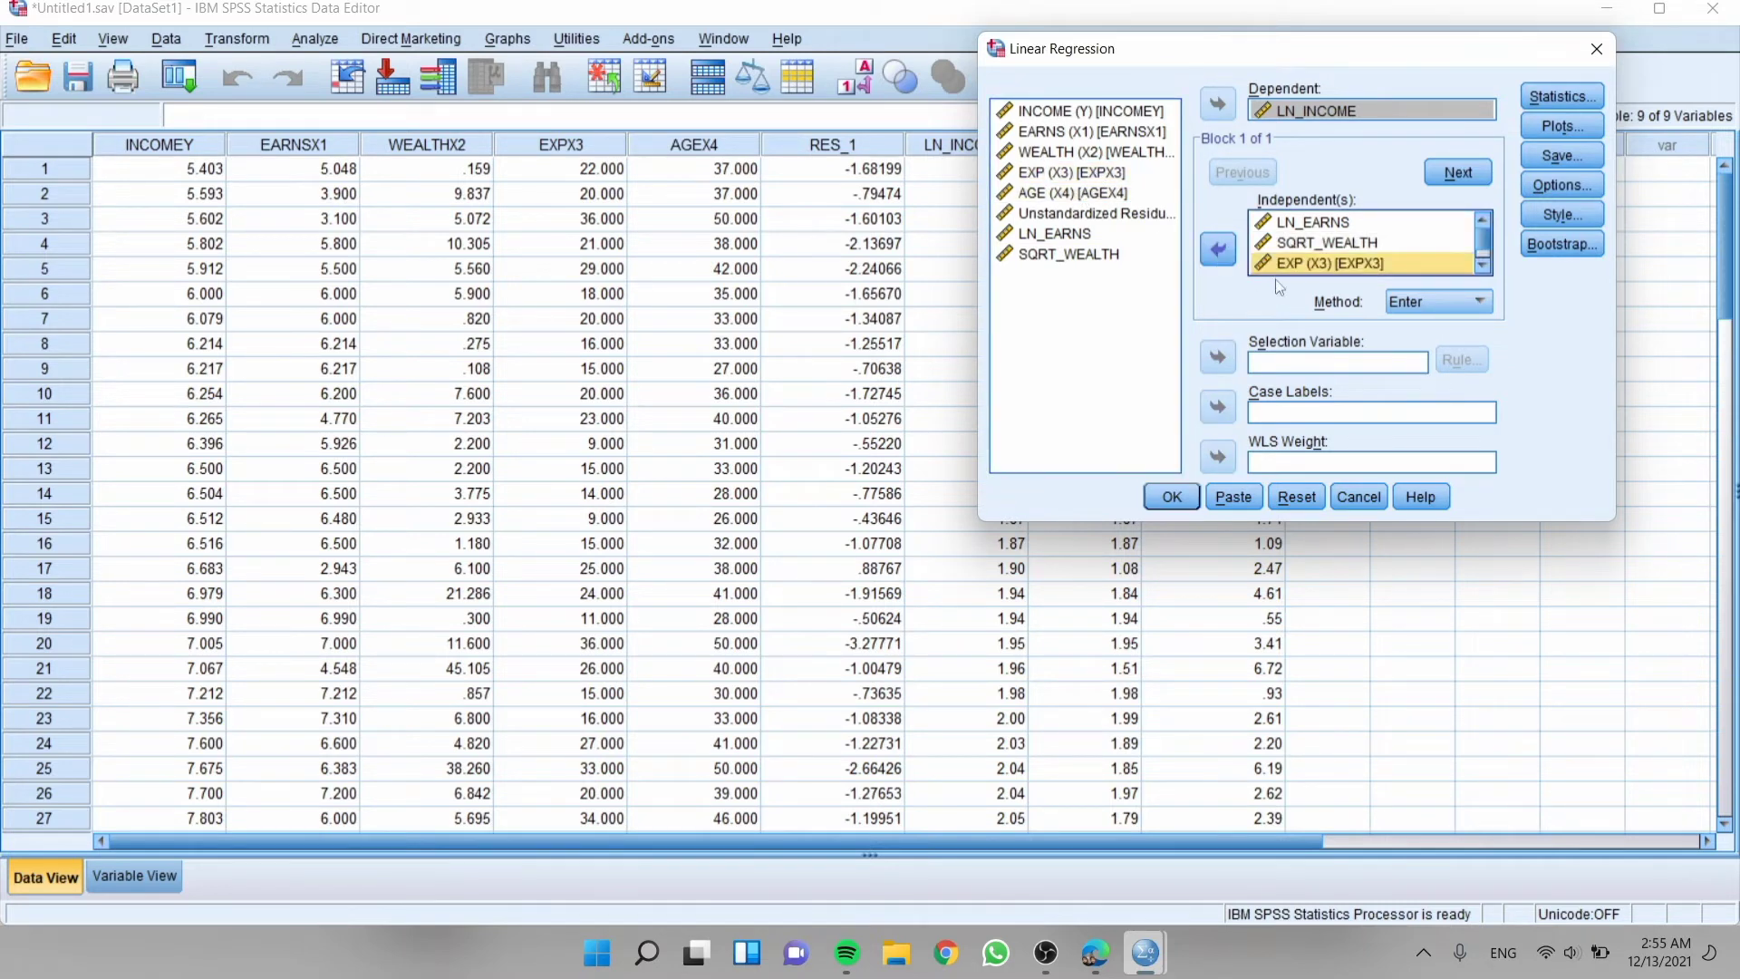
Check the statistics options, keep the *SRESID against *ZPRED plot and saved unstandardized residuals, and run the regression.
left_click(1536, 97)
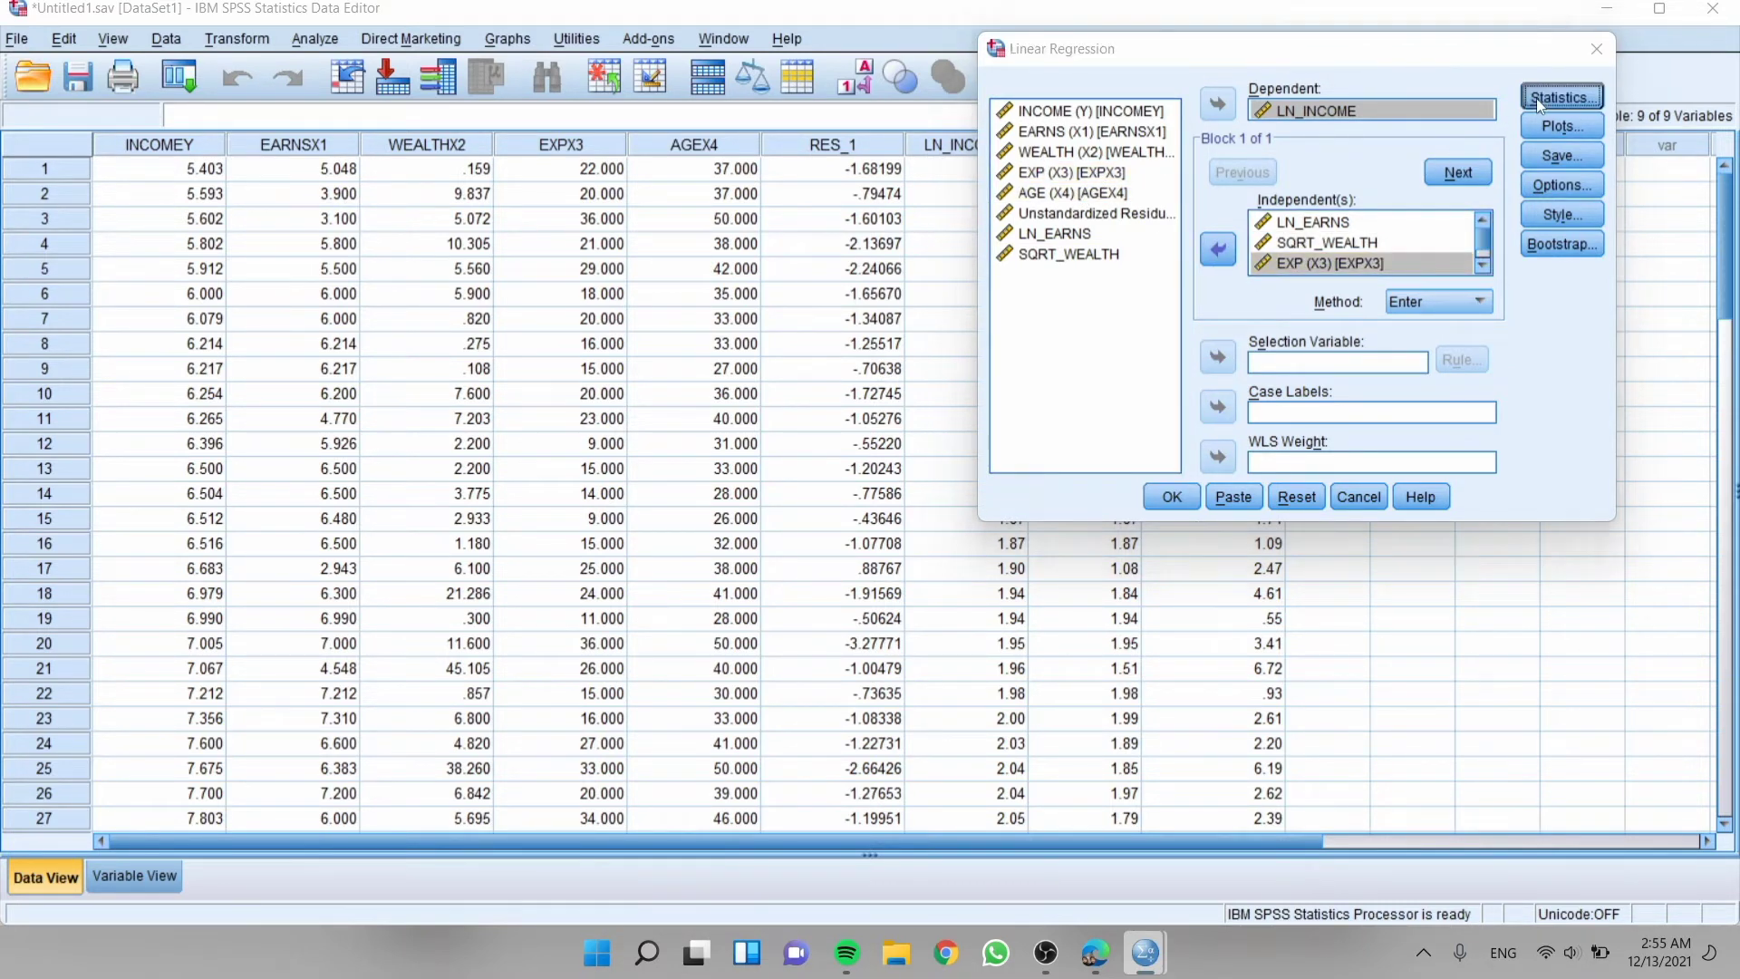
left_click(786, 625)
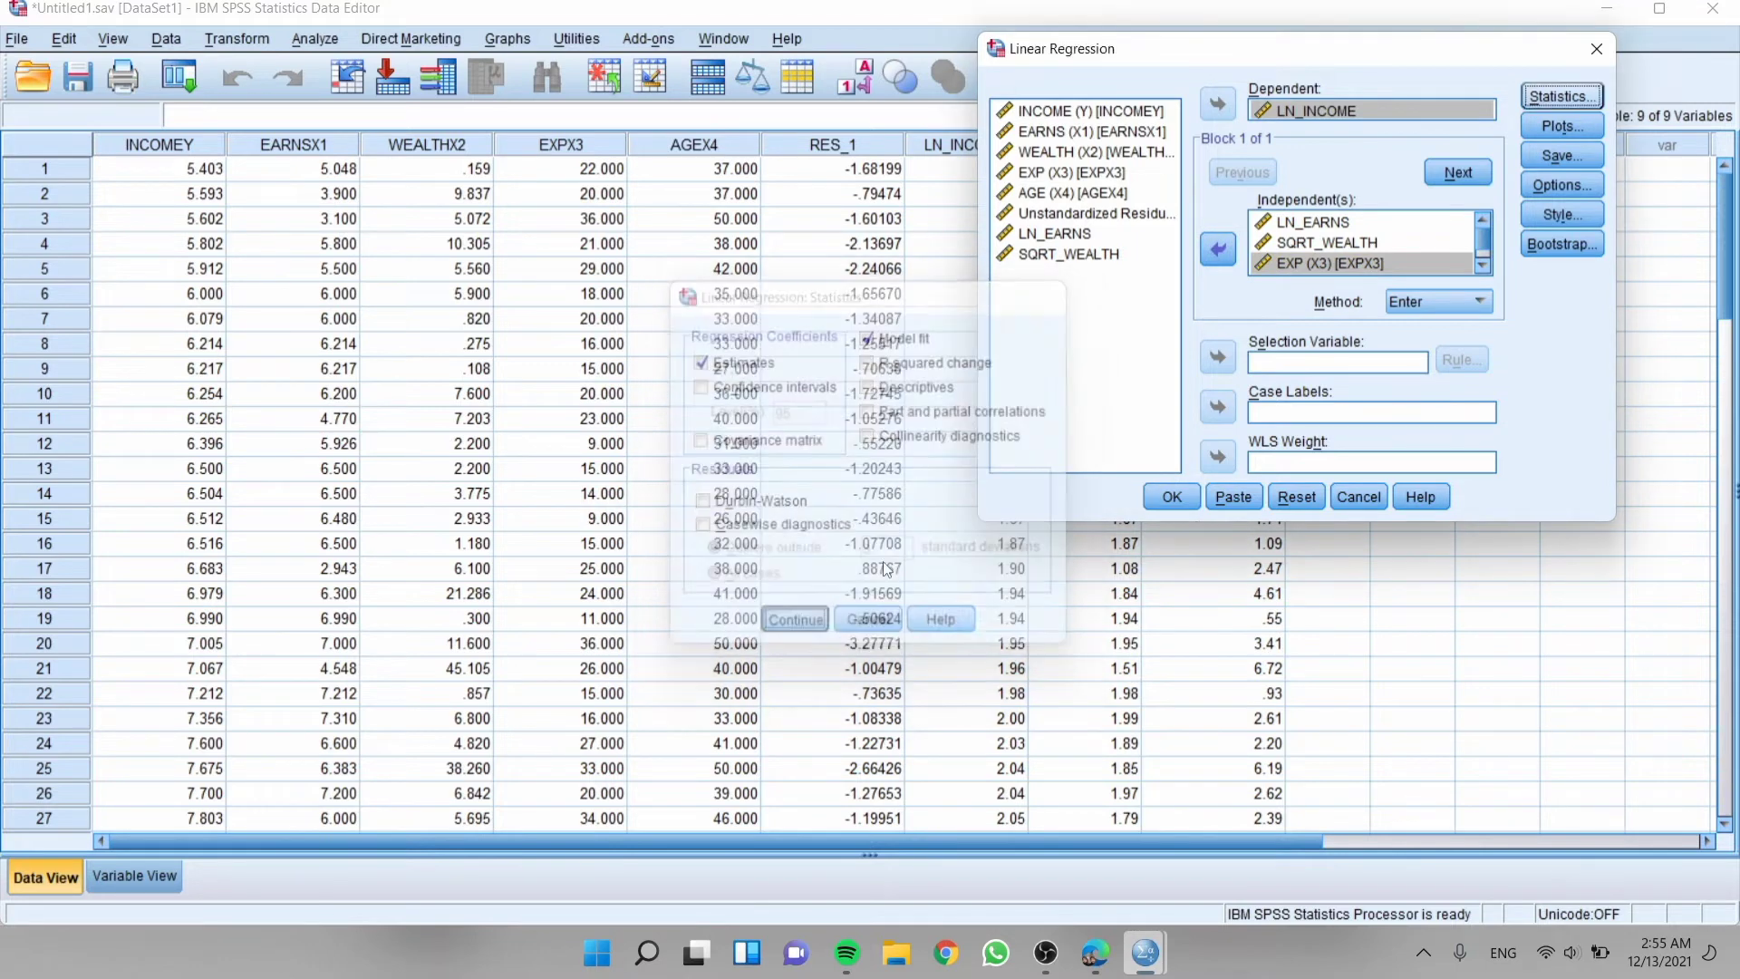
left_click(1552, 132)
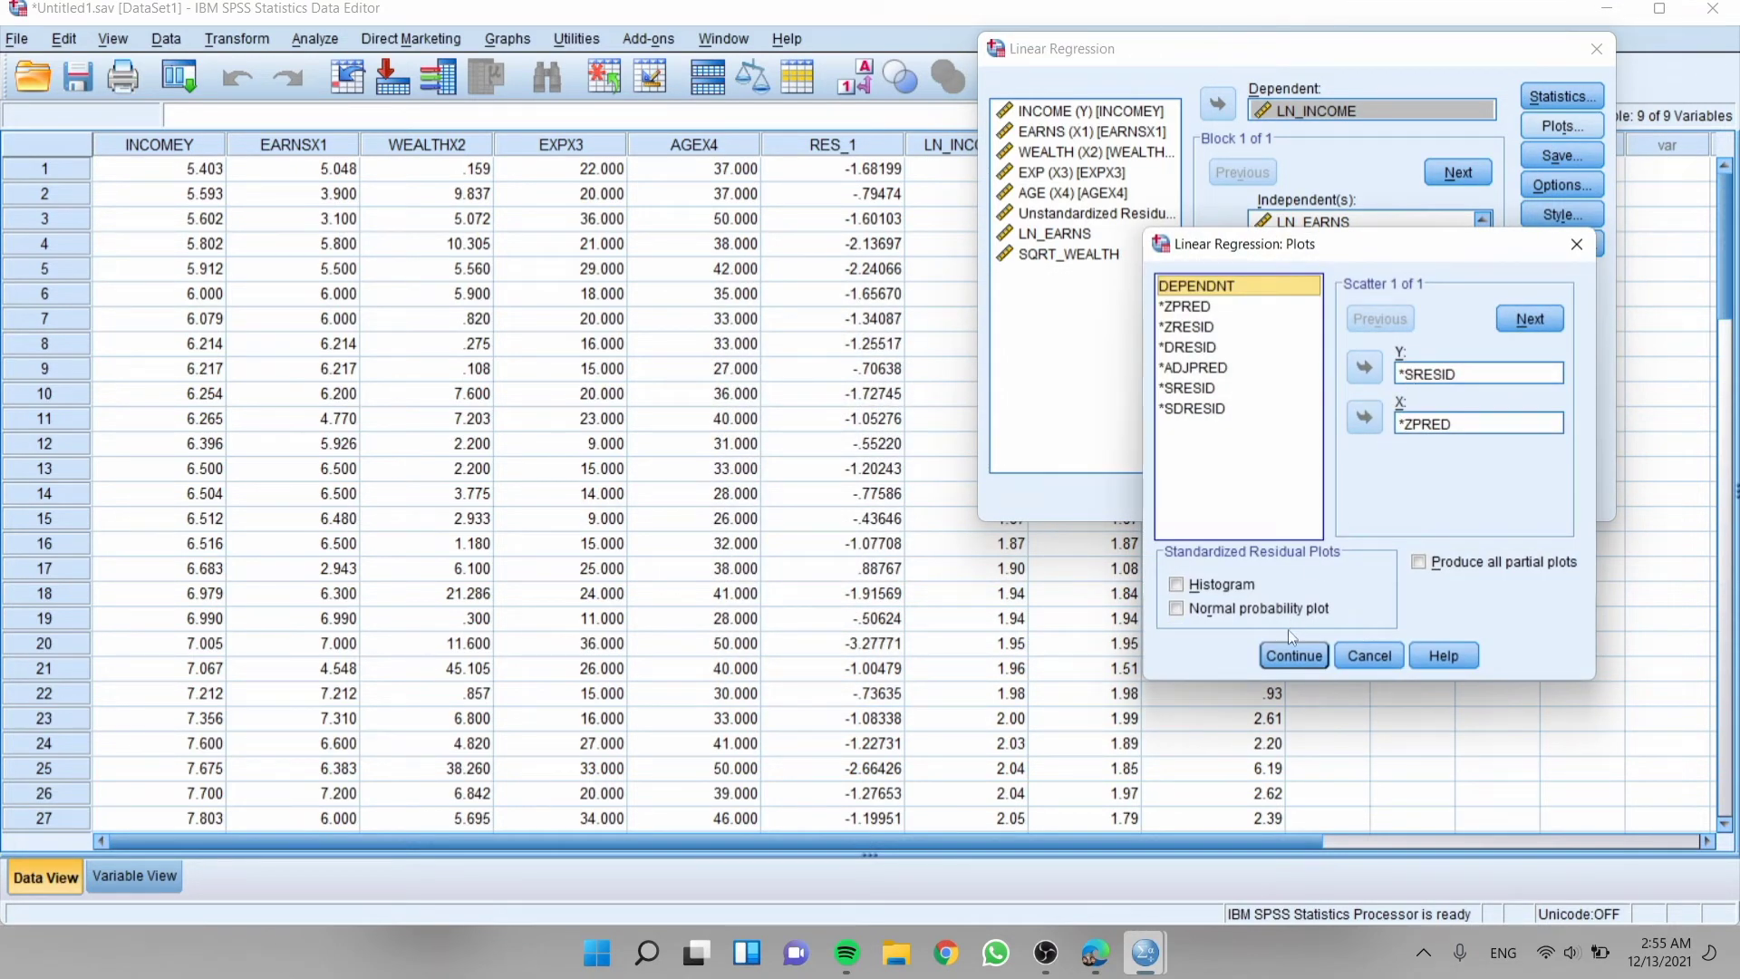
left_click(1291, 653)
left_click(1560, 156)
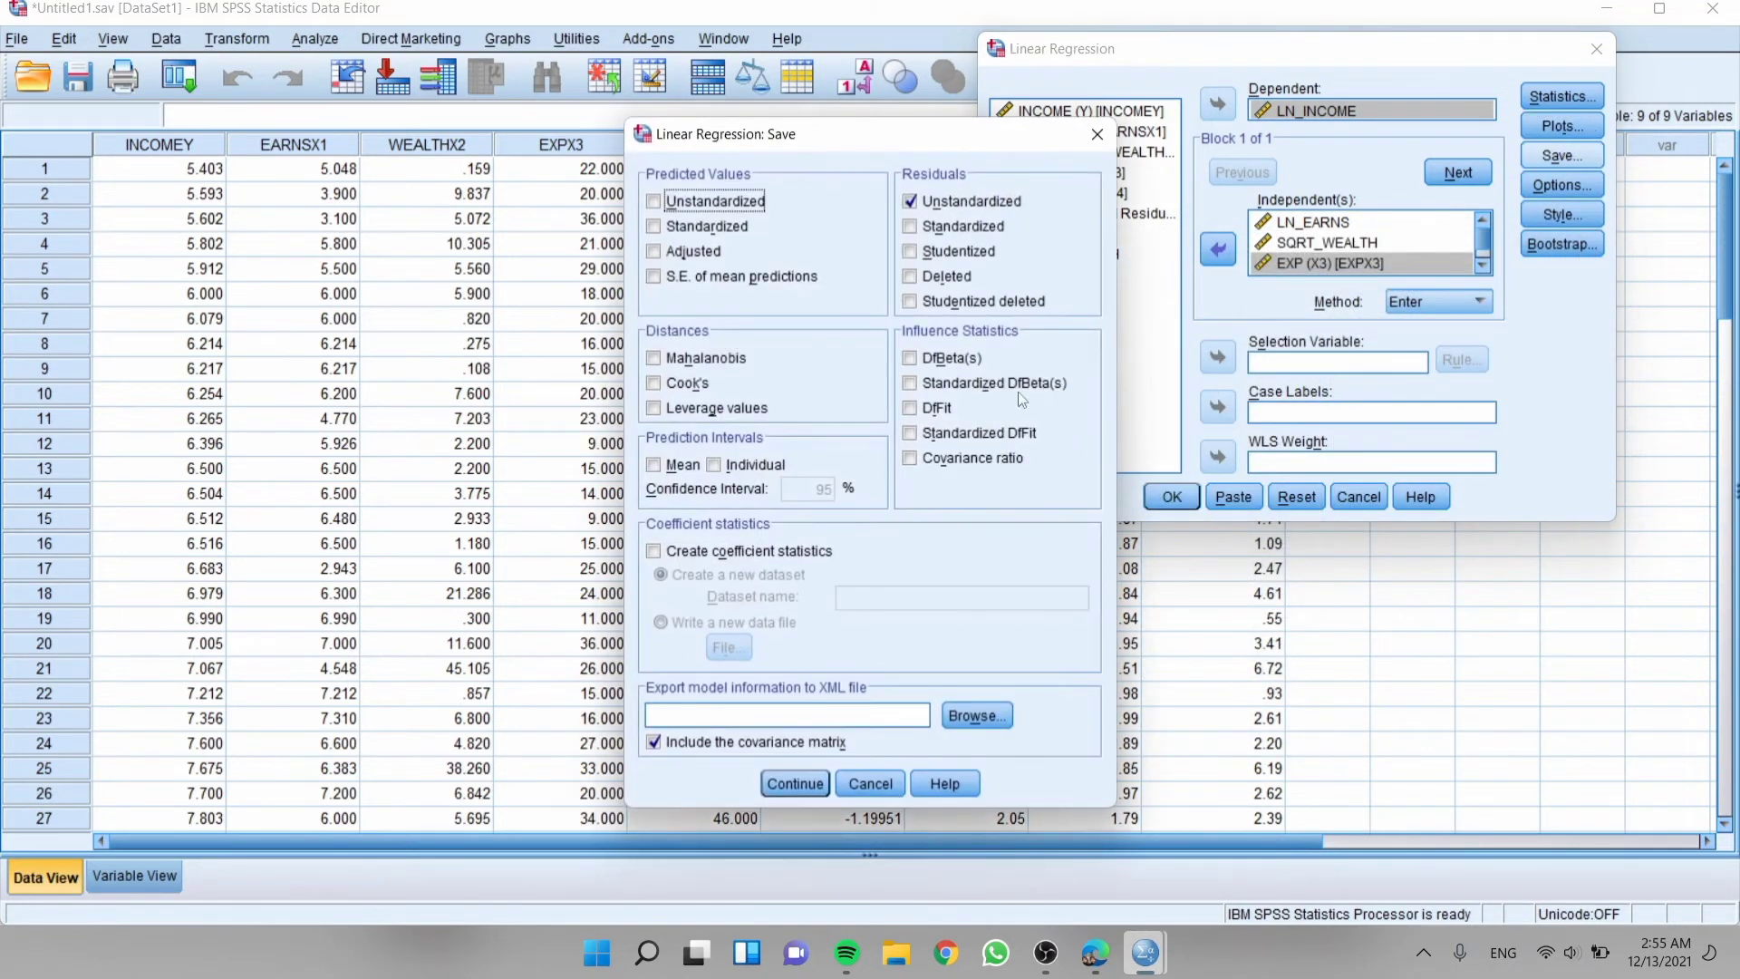
left_click(794, 783)
left_click(1165, 497)
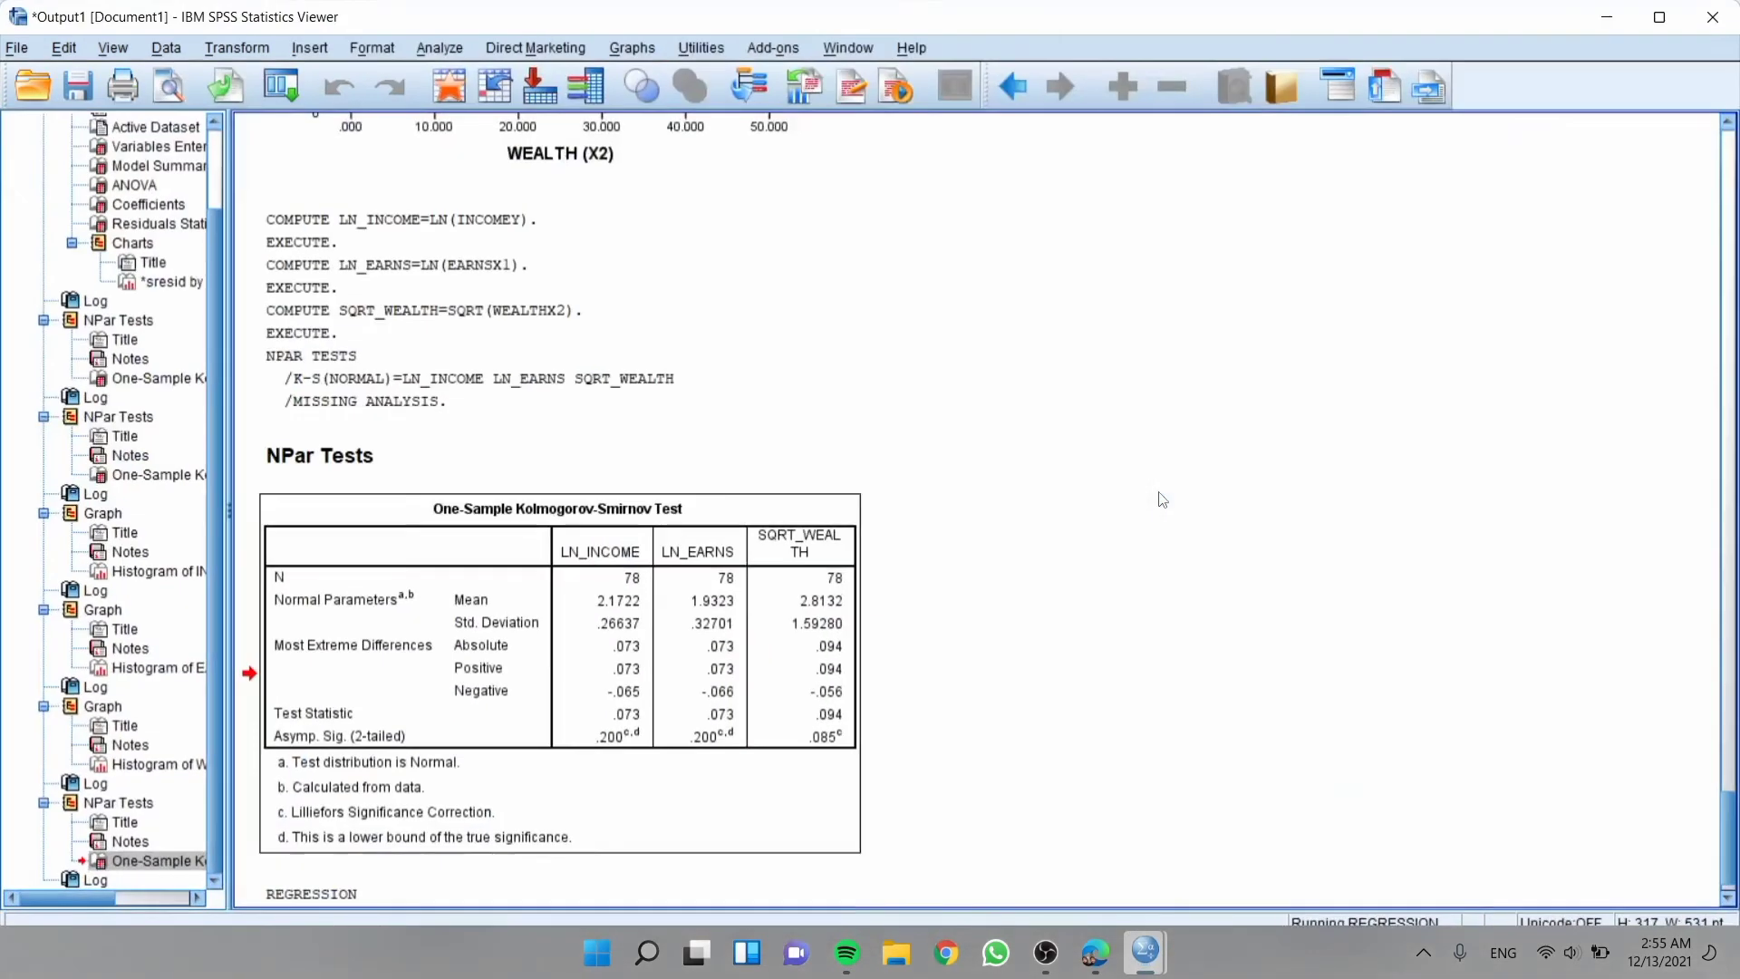
Return to the data, start a legacy one-sample Kolmogorov-Smirnov test and remove the three transformed variables from the test list.
key("alt+Tab")
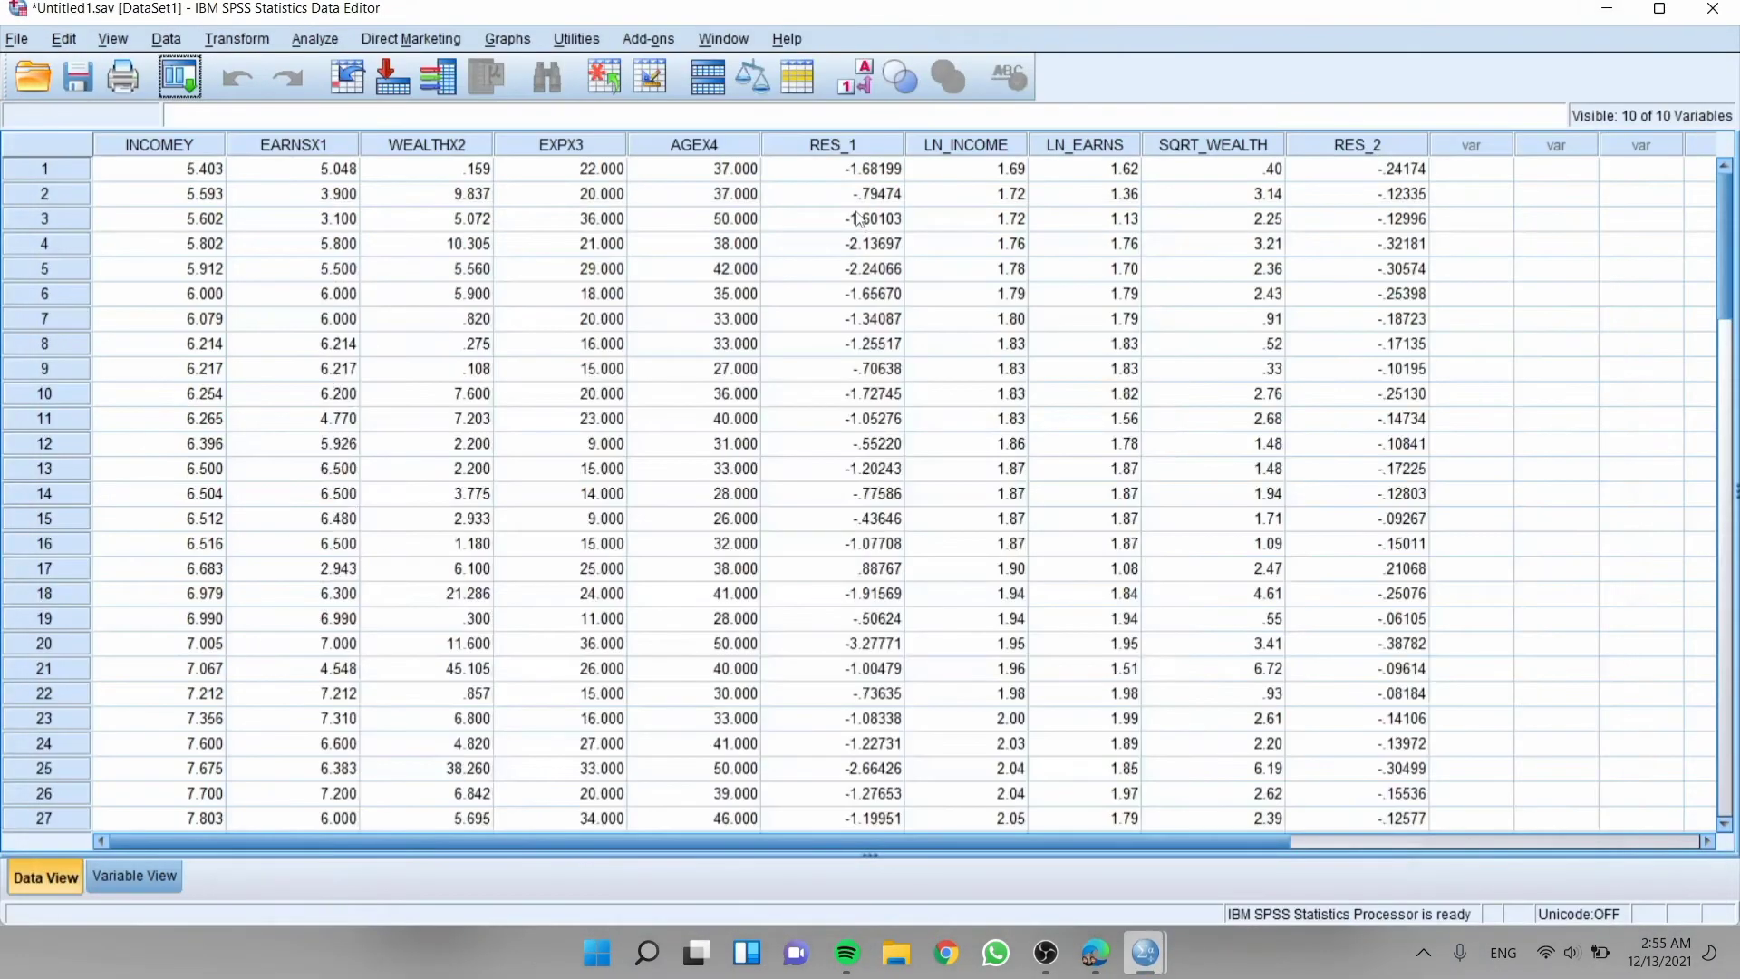
left_click(323, 43)
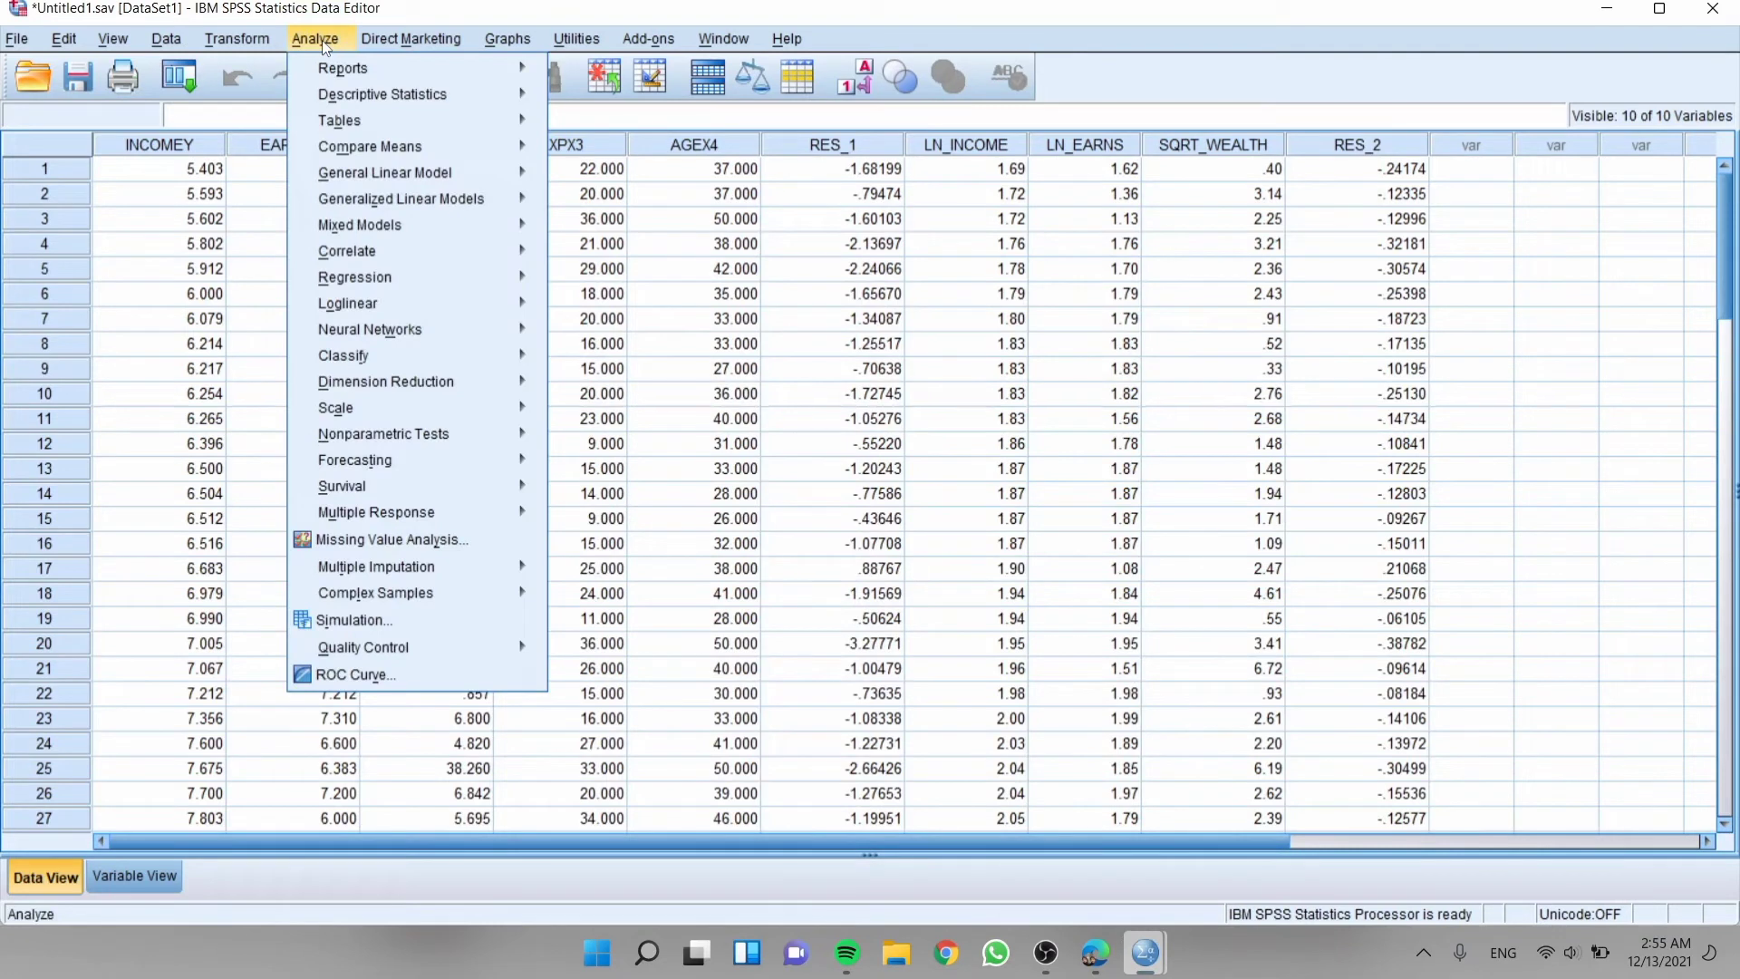
mouse_move(433, 438)
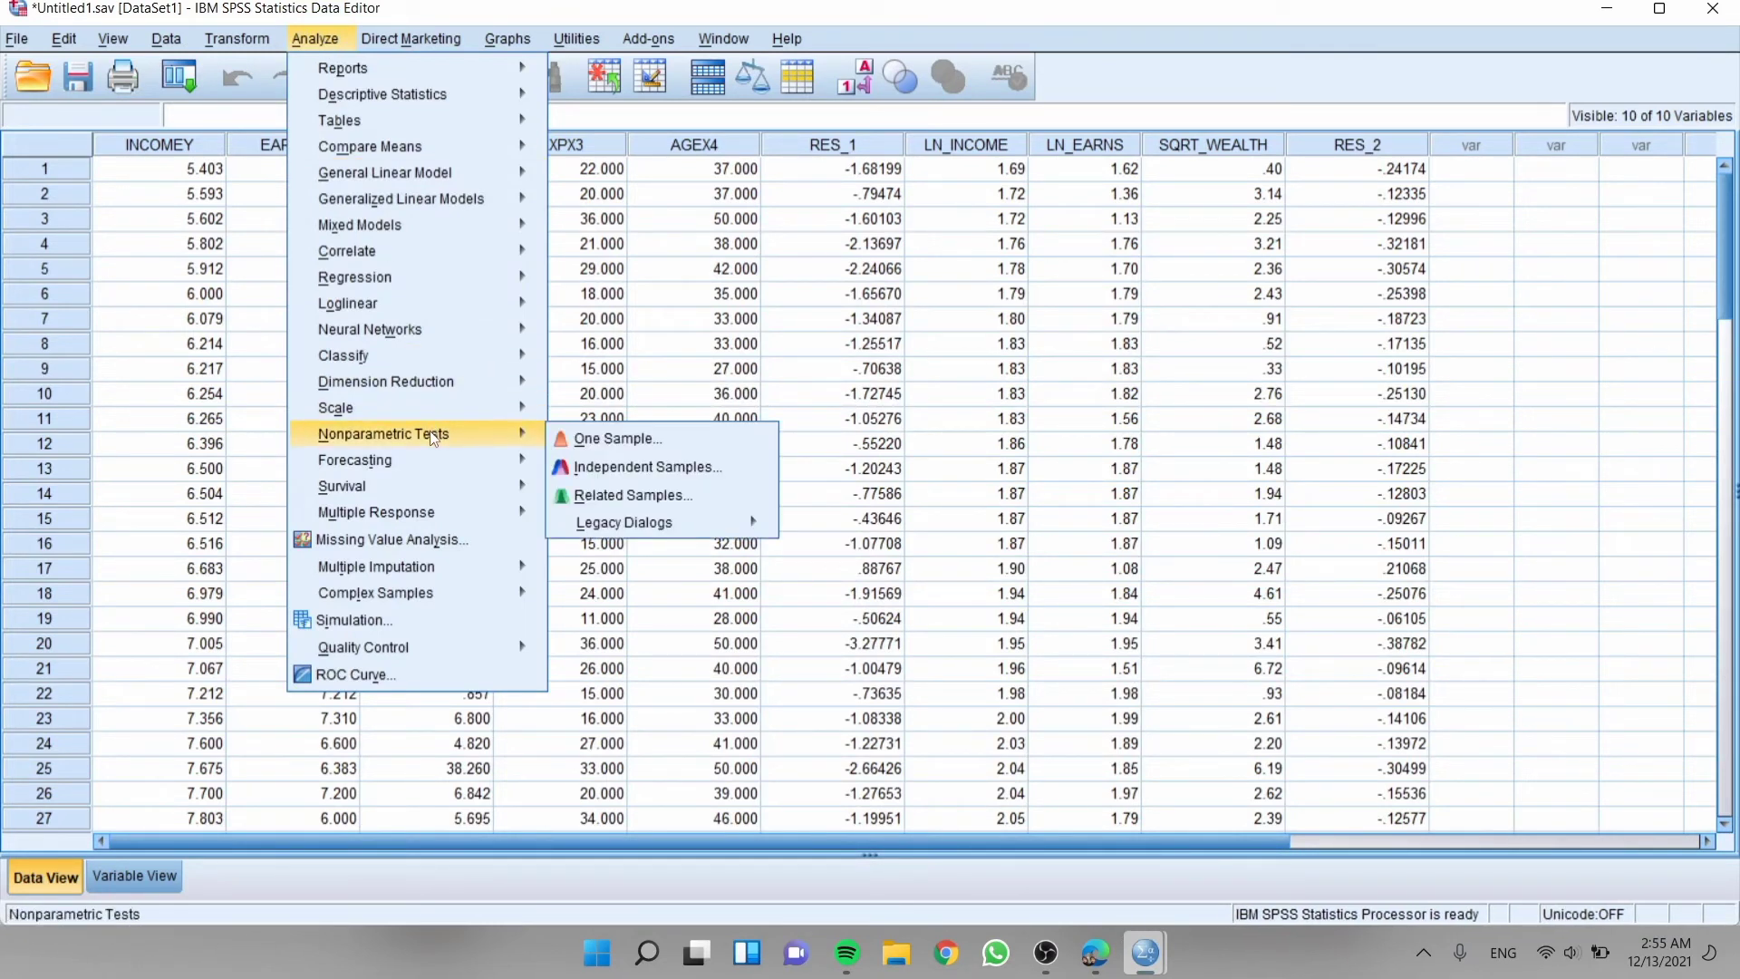
mouse_move(673, 535)
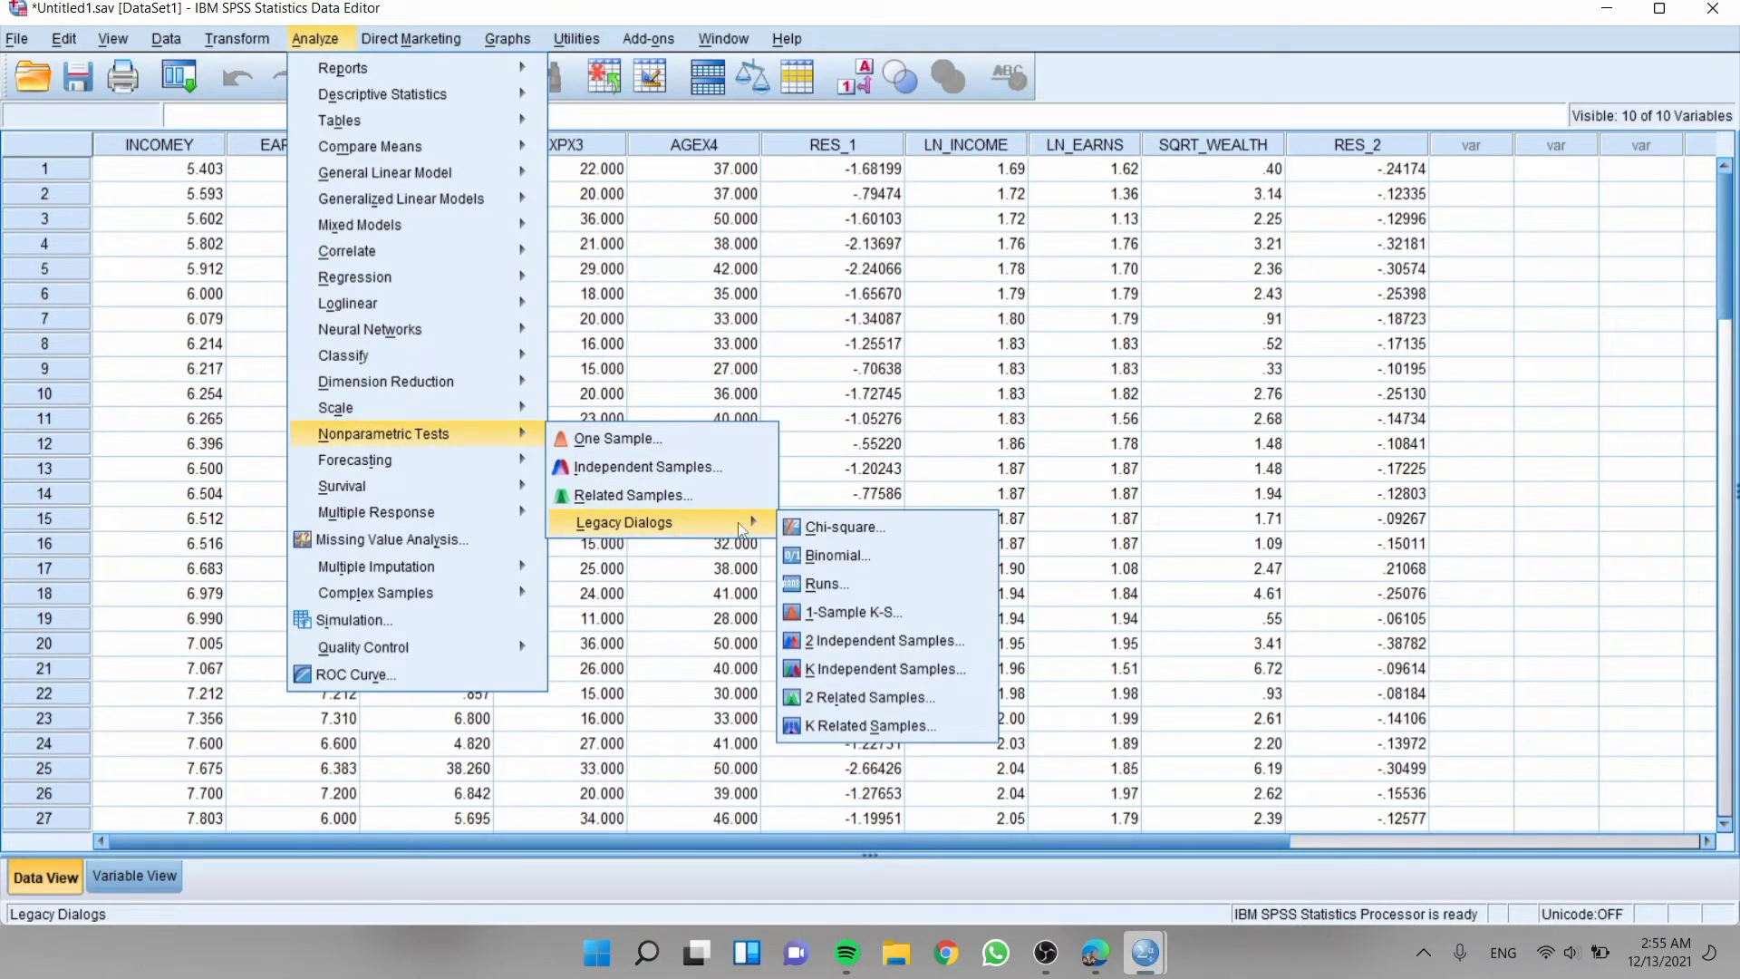
left_click(839, 612)
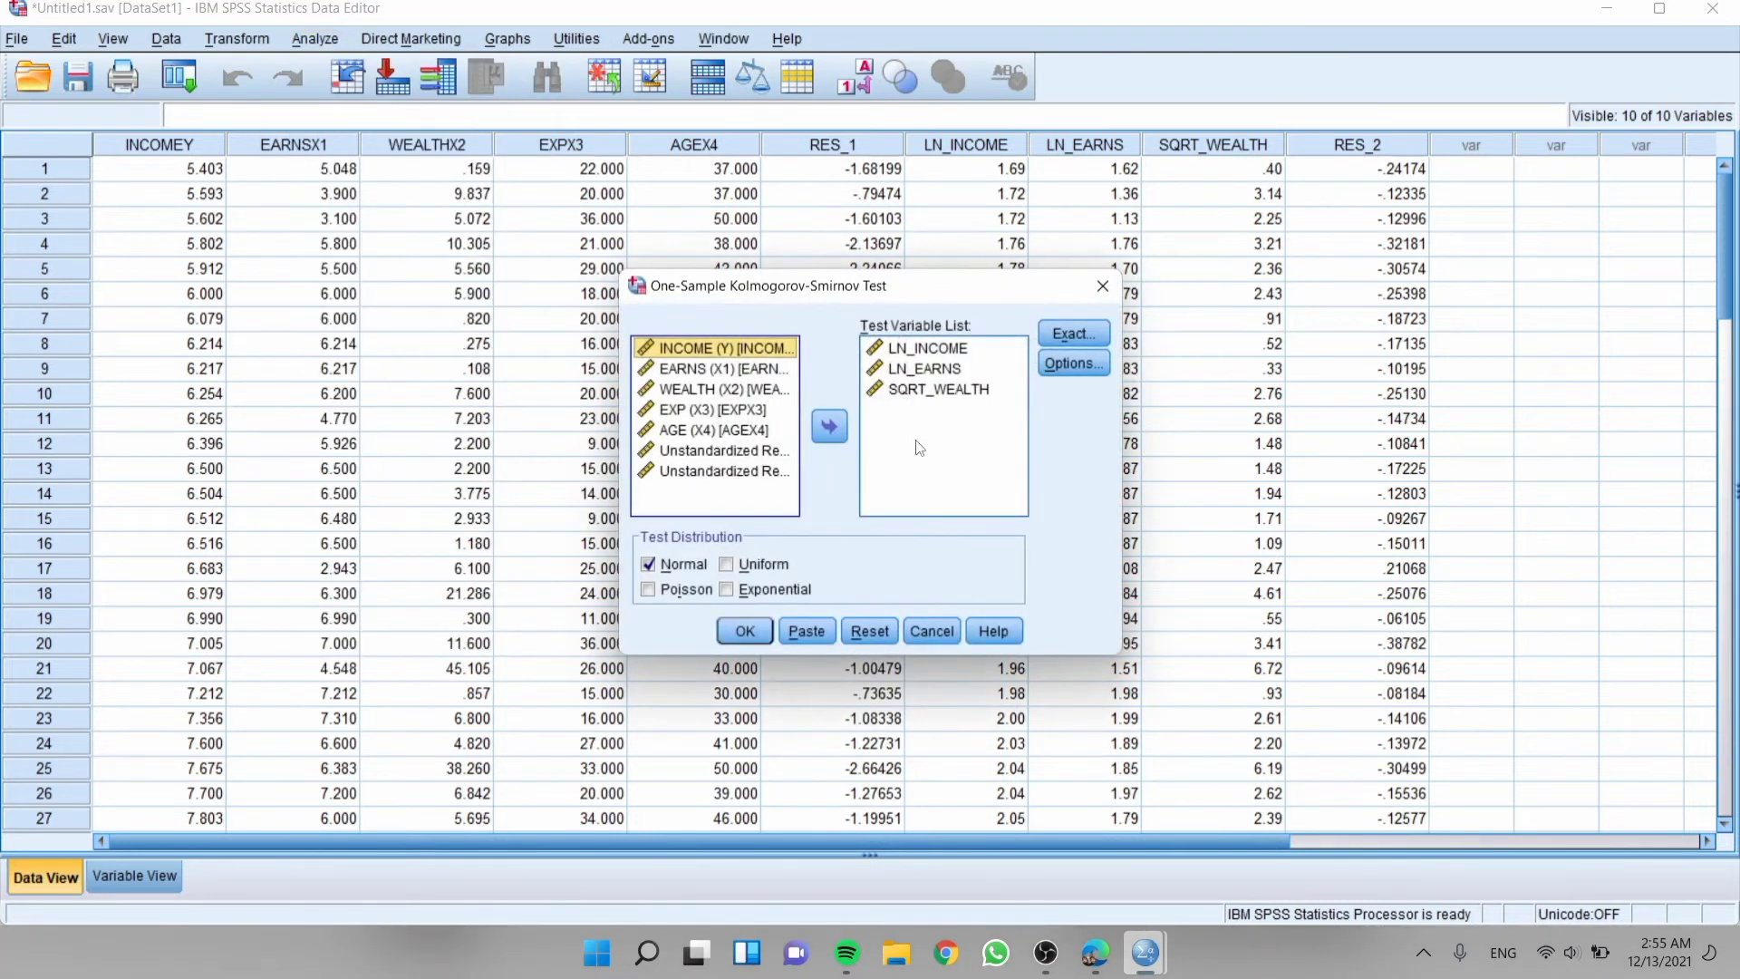
left_click(943, 390)
key("ctrl+a")
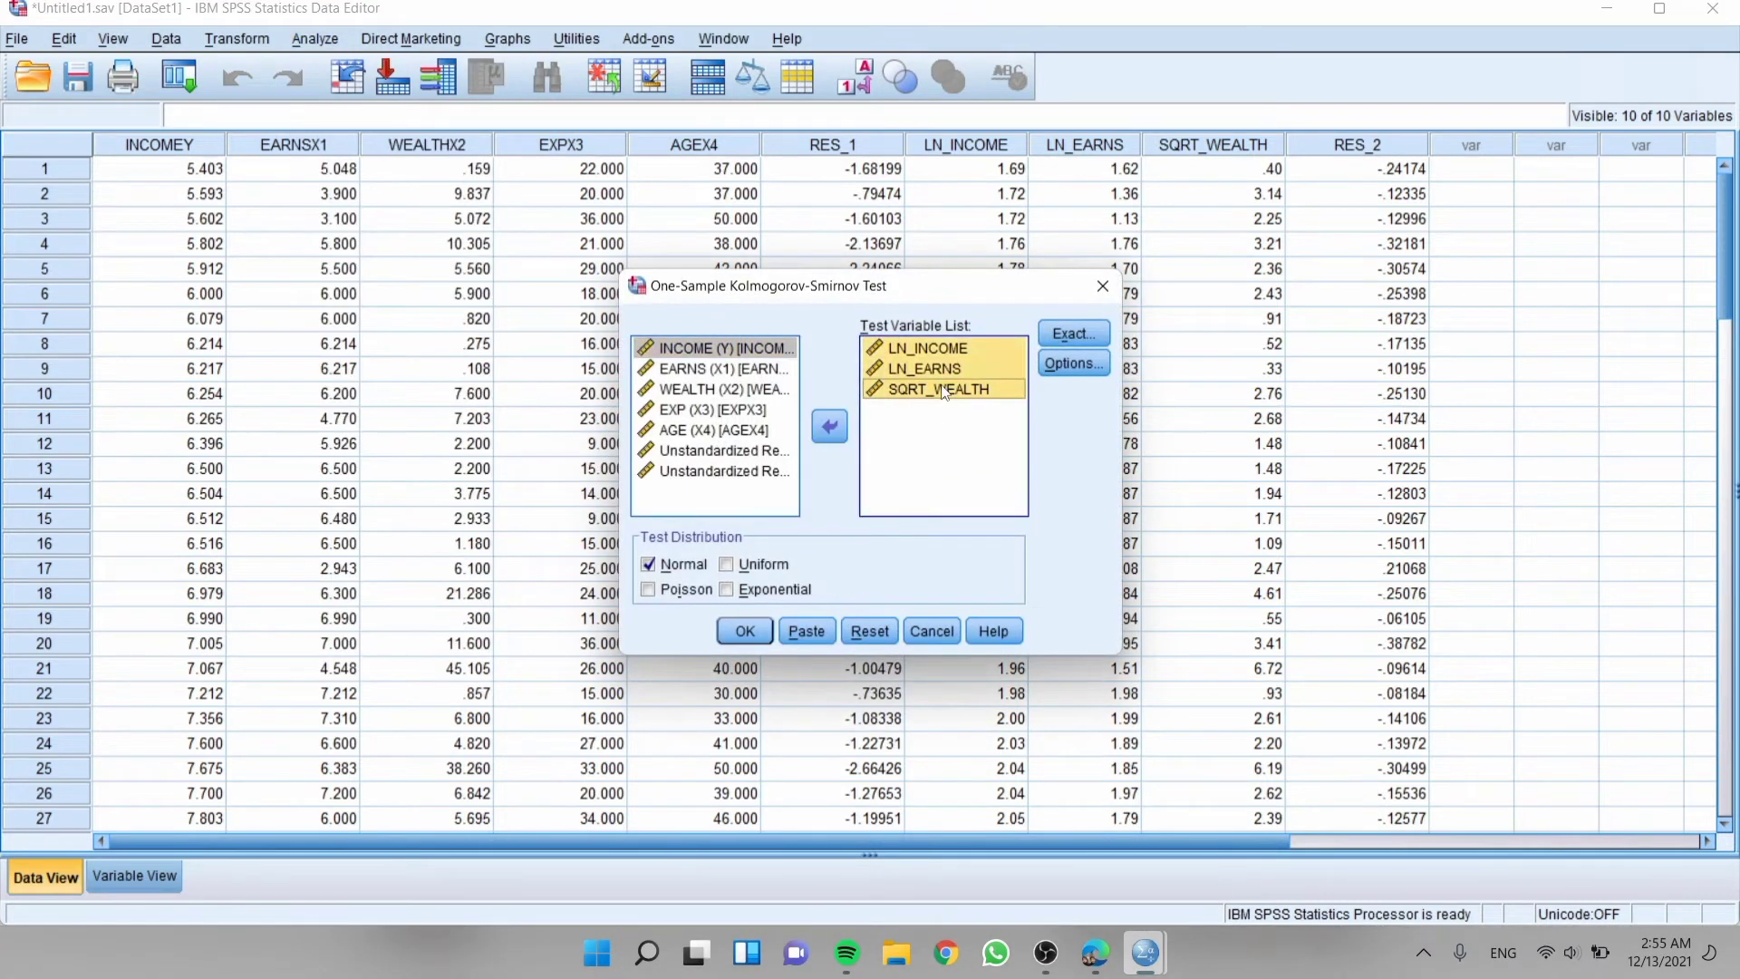
left_click(841, 426)
Run the Kolmogorov-Smirnov test against the normal distribution on the new regression's unstandardized residuals, RES_2.
left_click(748, 505)
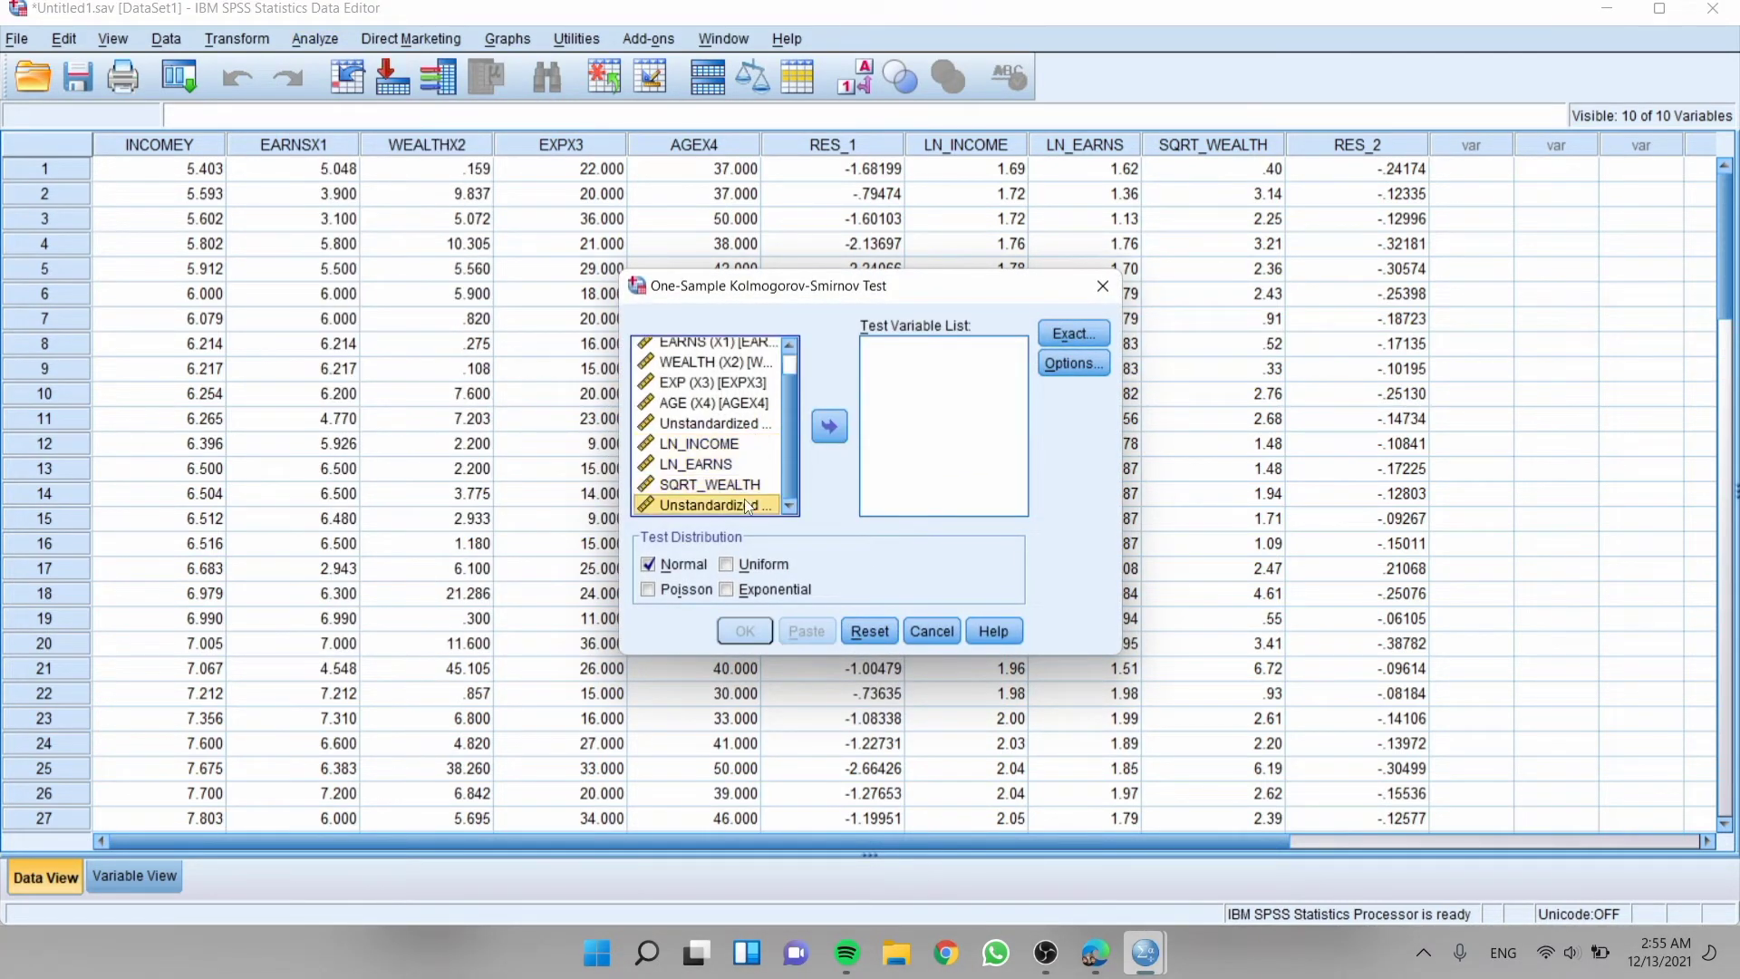
left_click(829, 424)
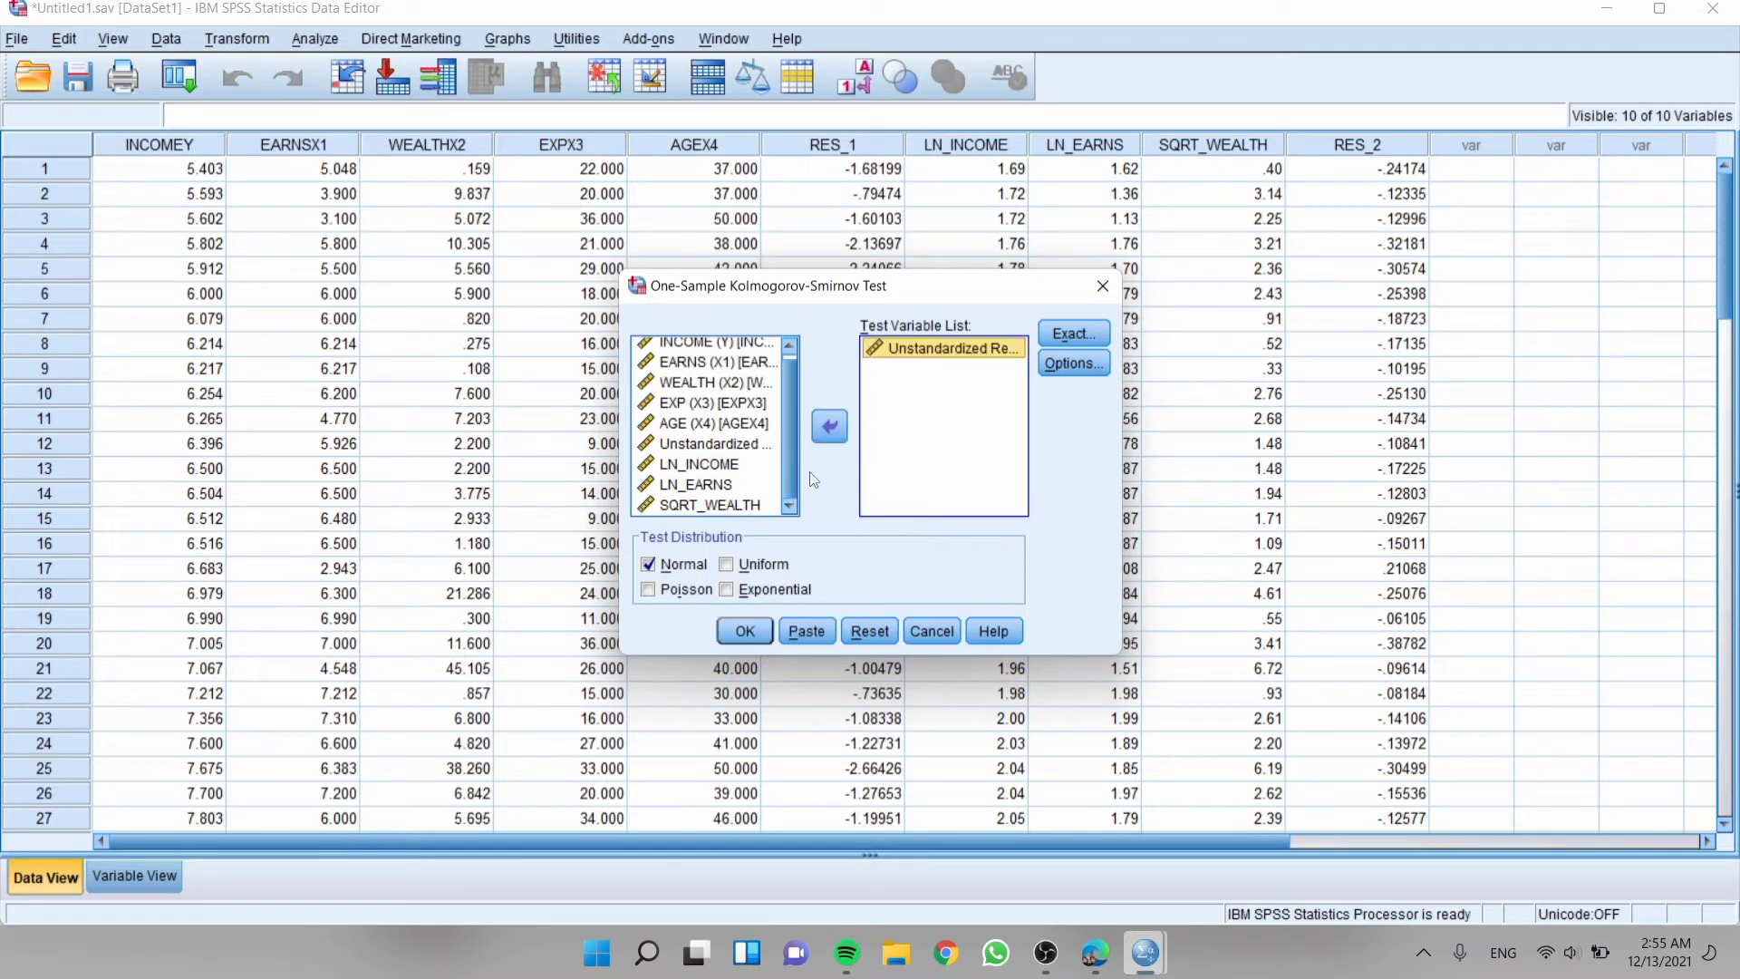
left_click(745, 631)
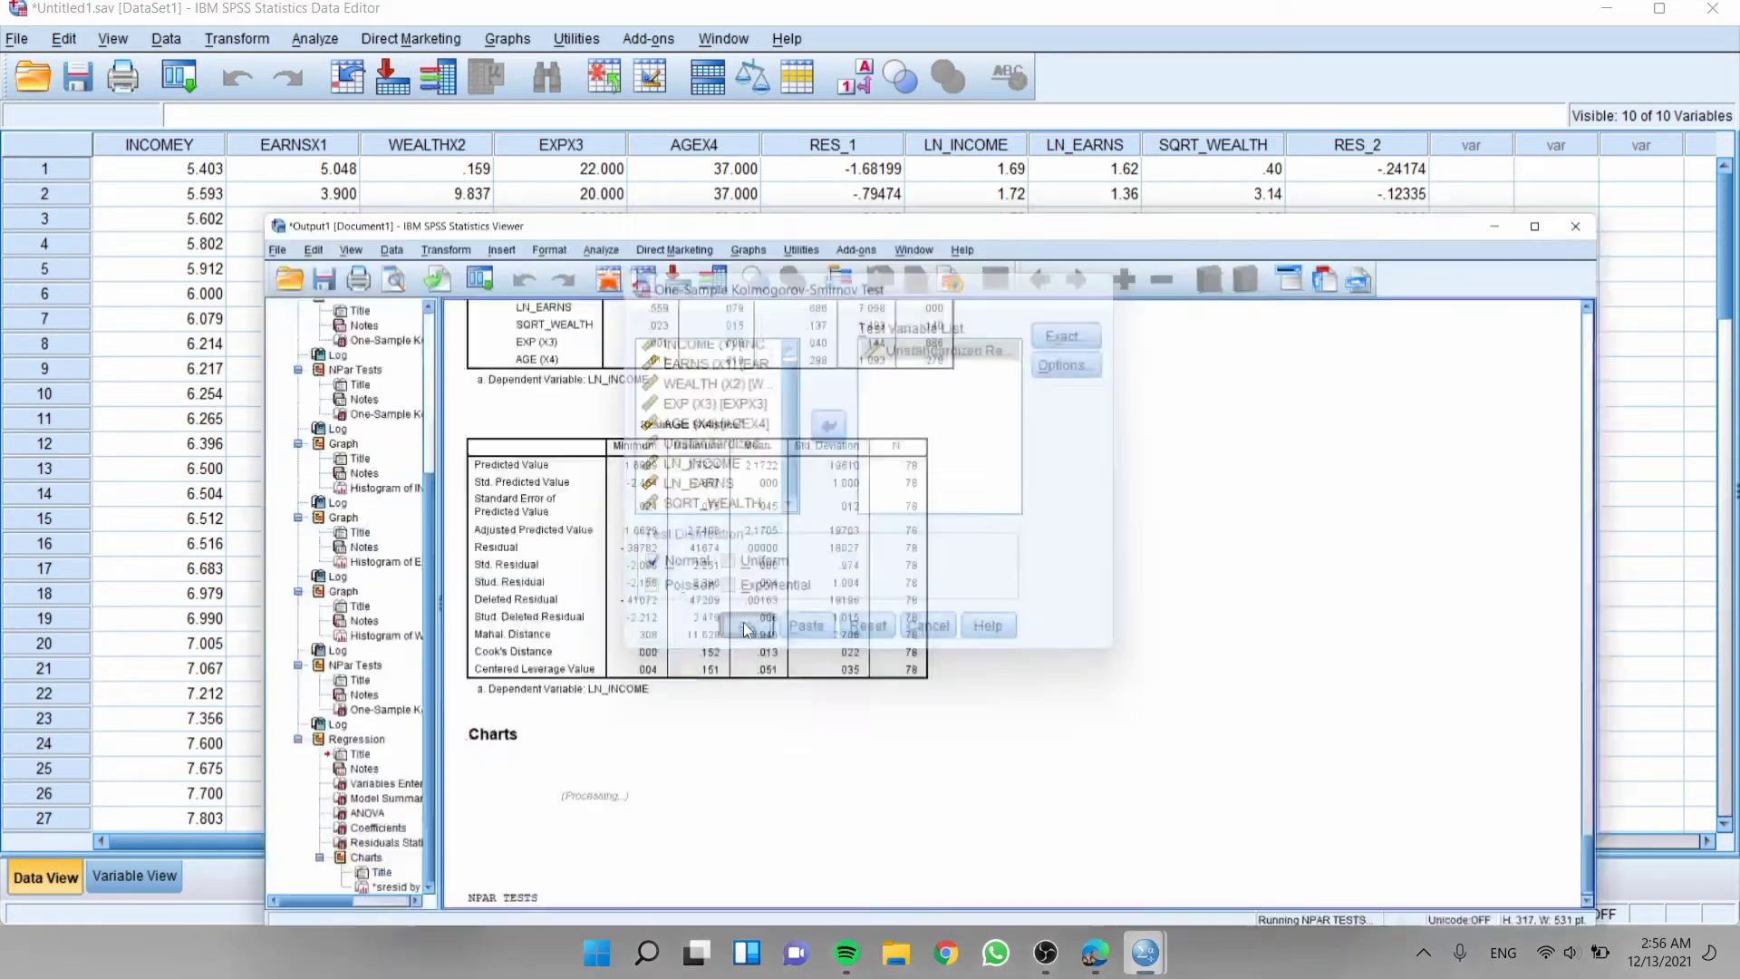
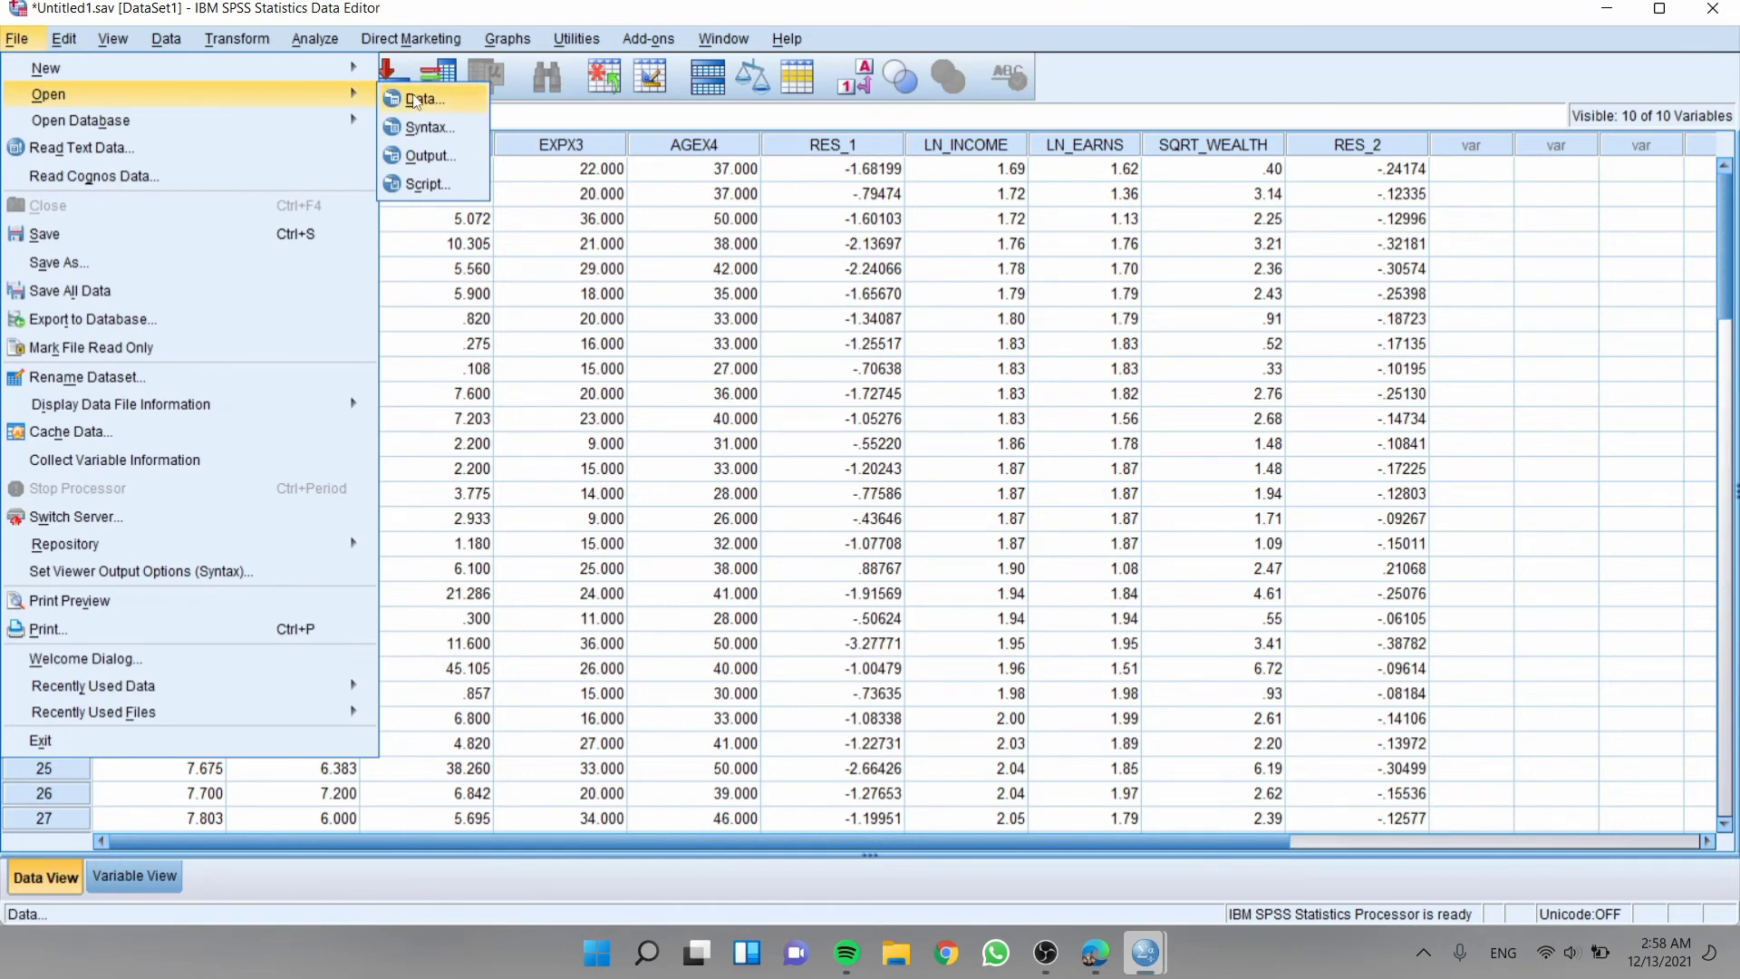
Open the Excel file DATA PENYEMBUHAN UJI MULTIKOLINIERITAS.xlsx from the STATISTIK folder, reading variable names from the first row of Sheet1.
left_click(414, 96)
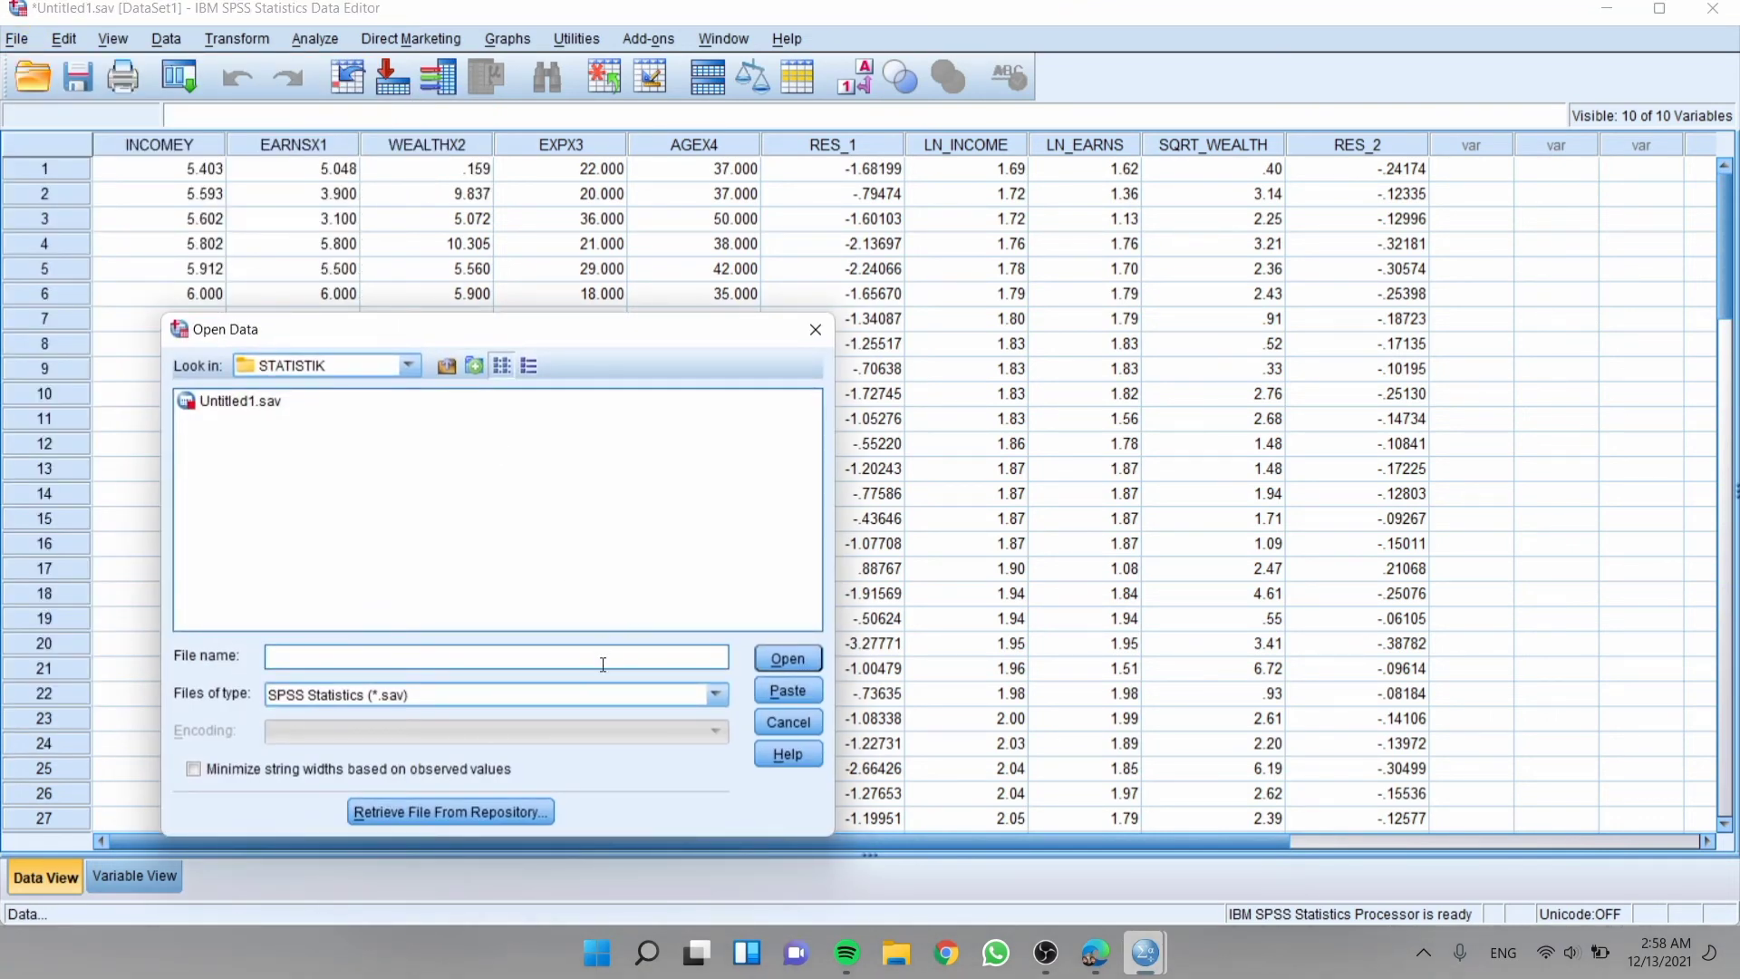
left_click(628, 705)
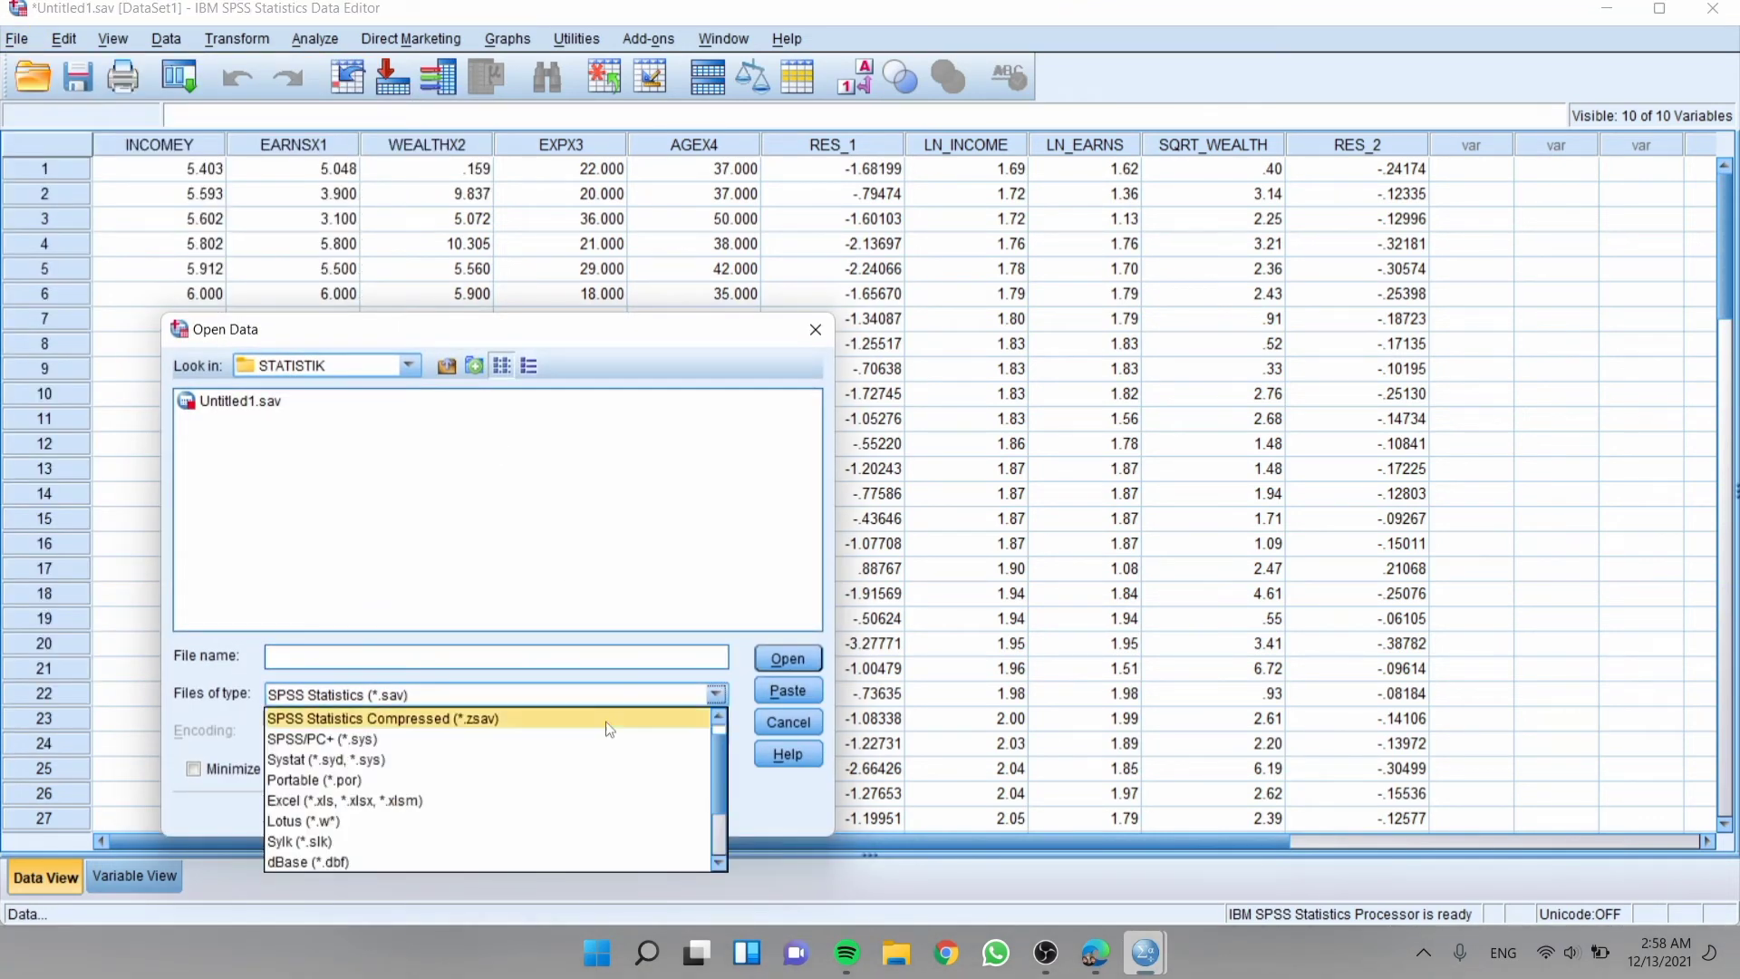
left_click(563, 803)
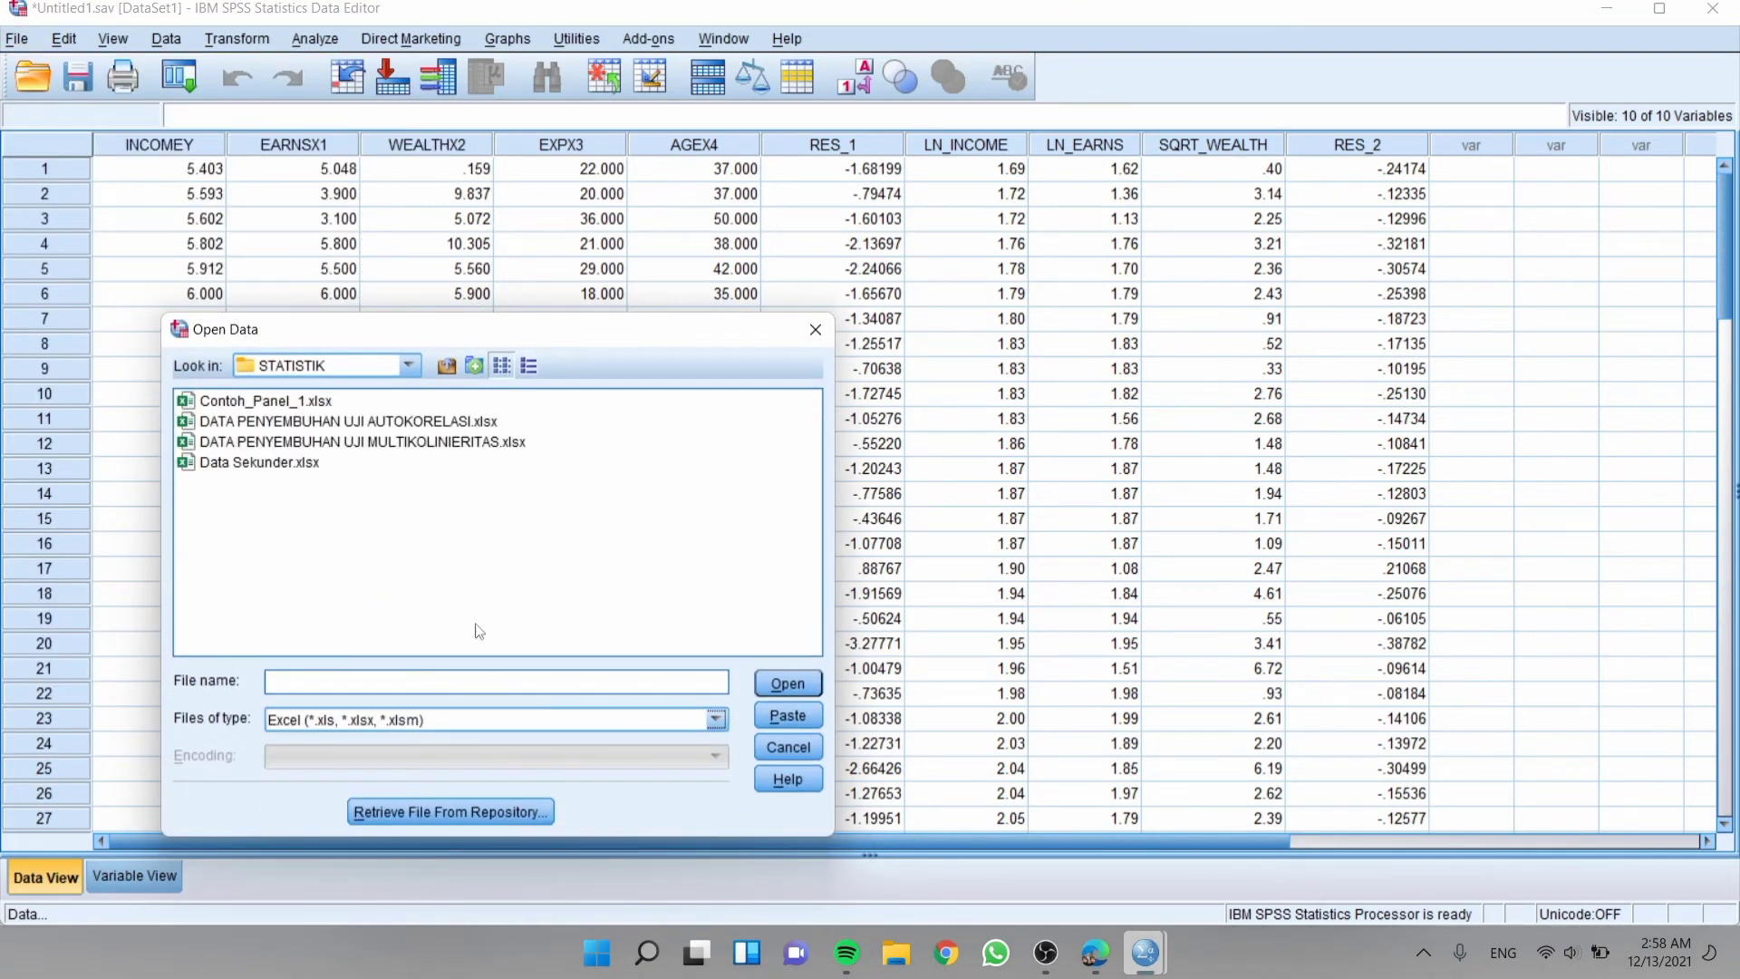
left_click(366, 444)
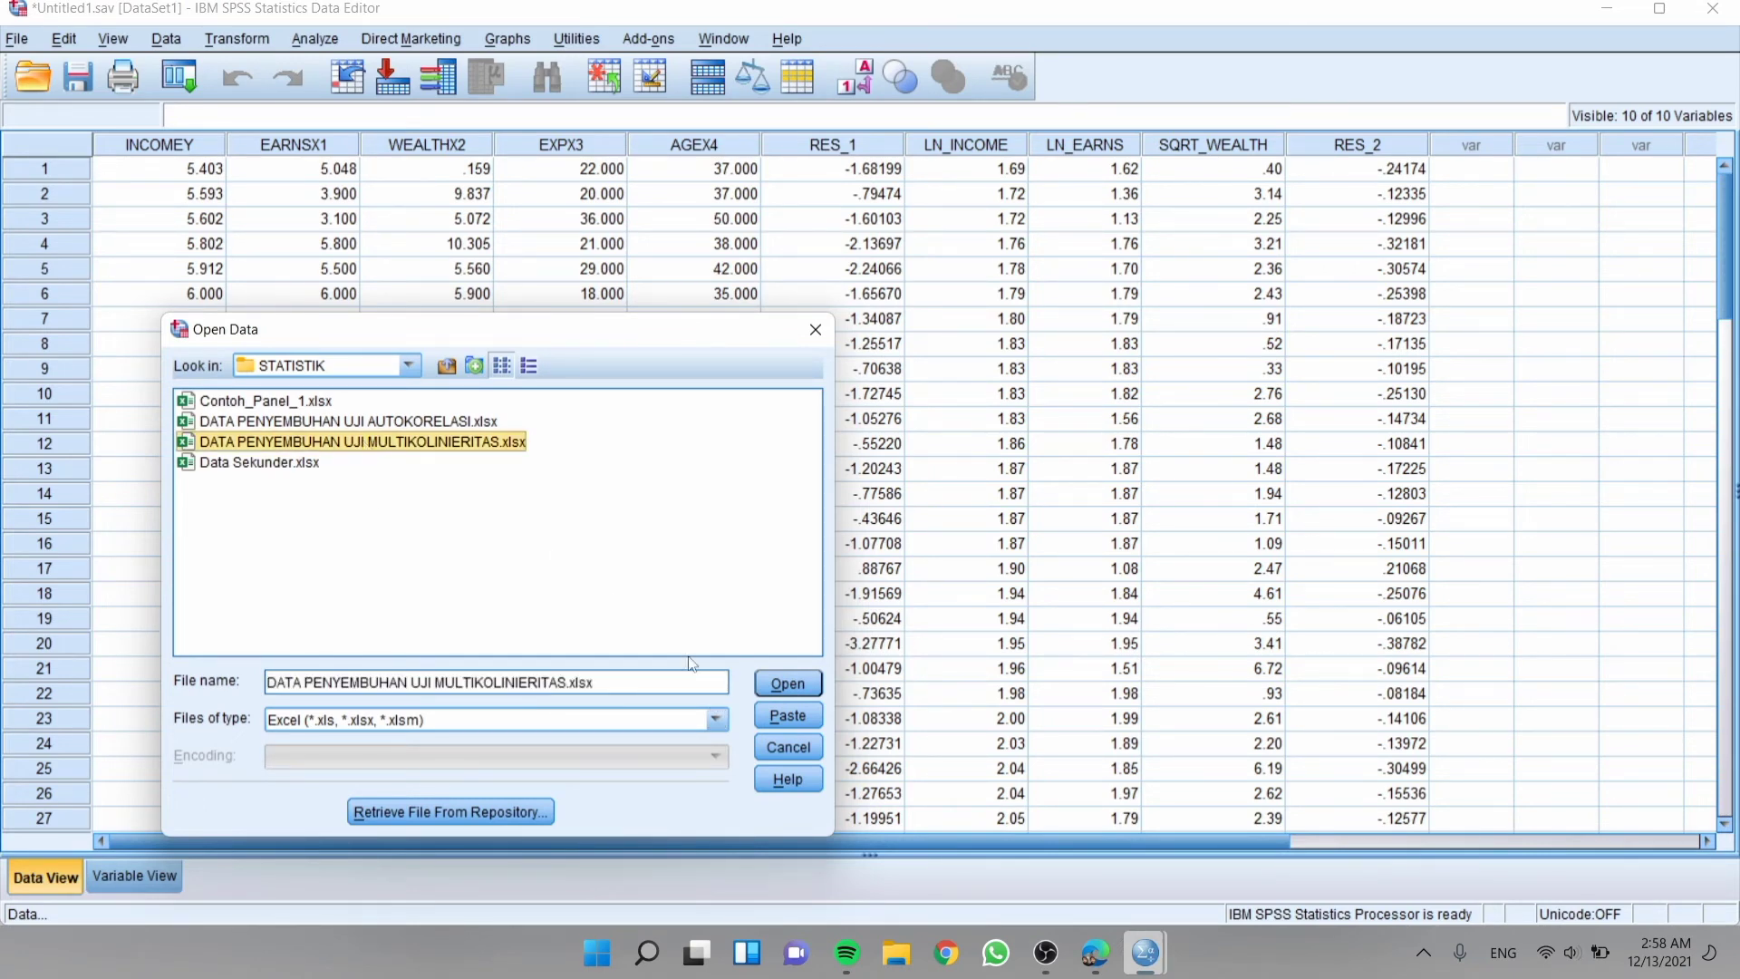
left_click(788, 689)
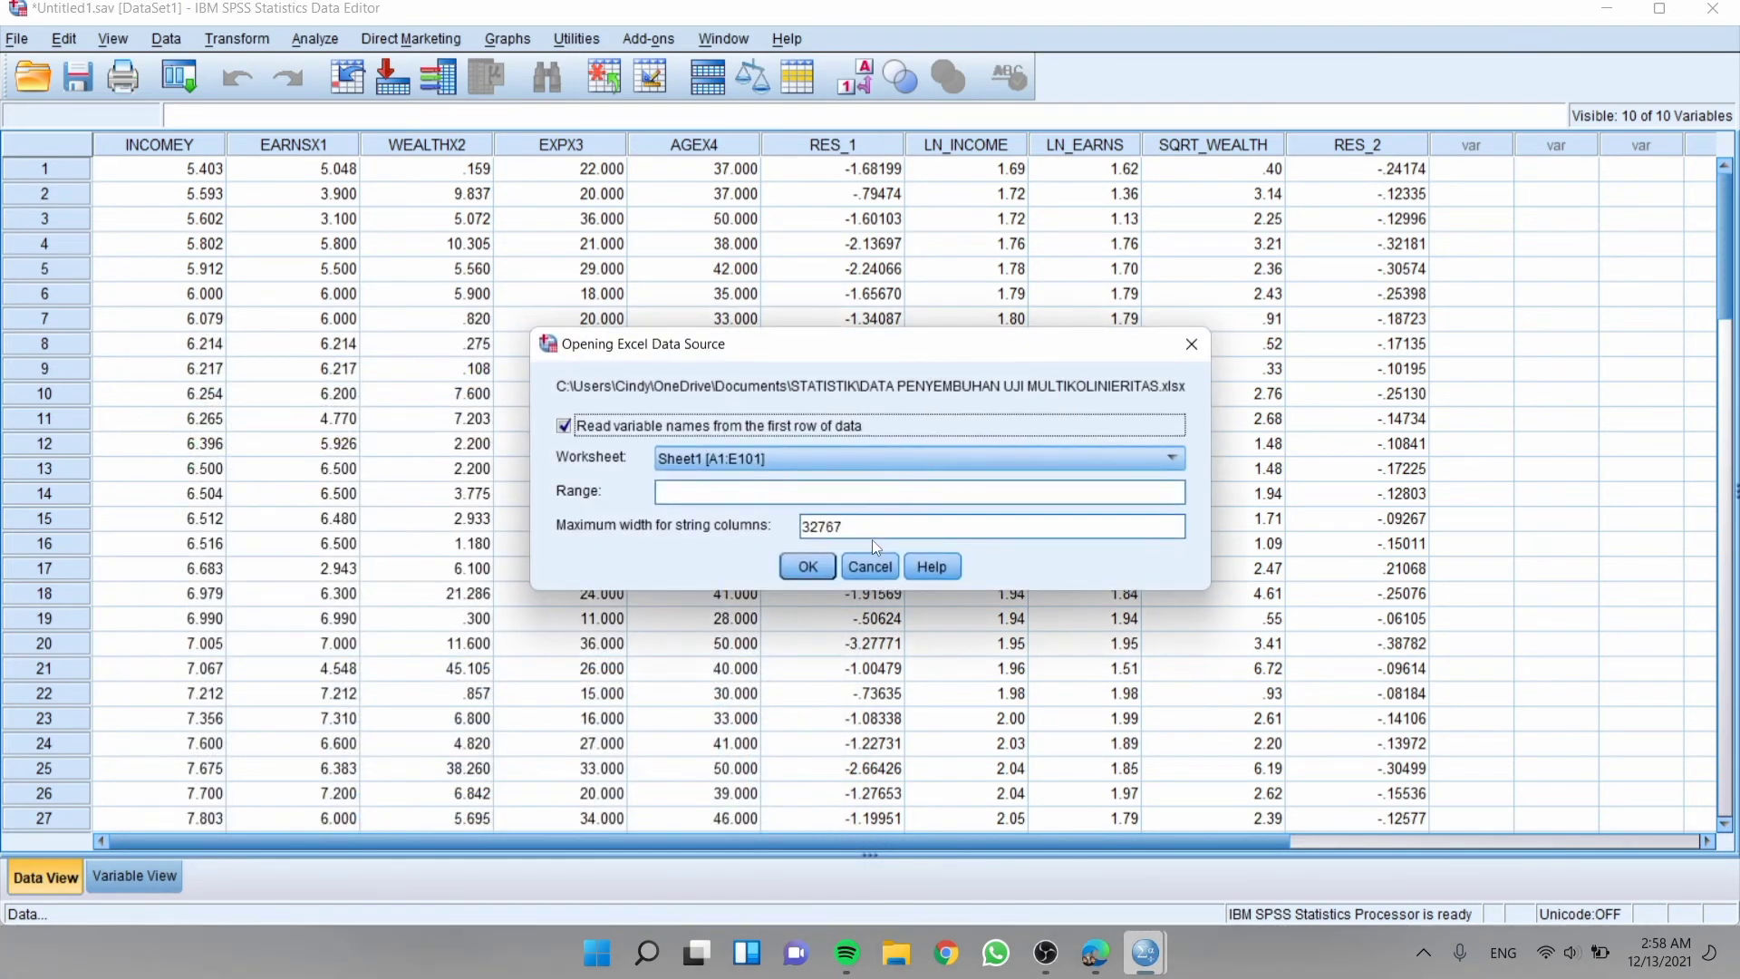
left_click(812, 567)
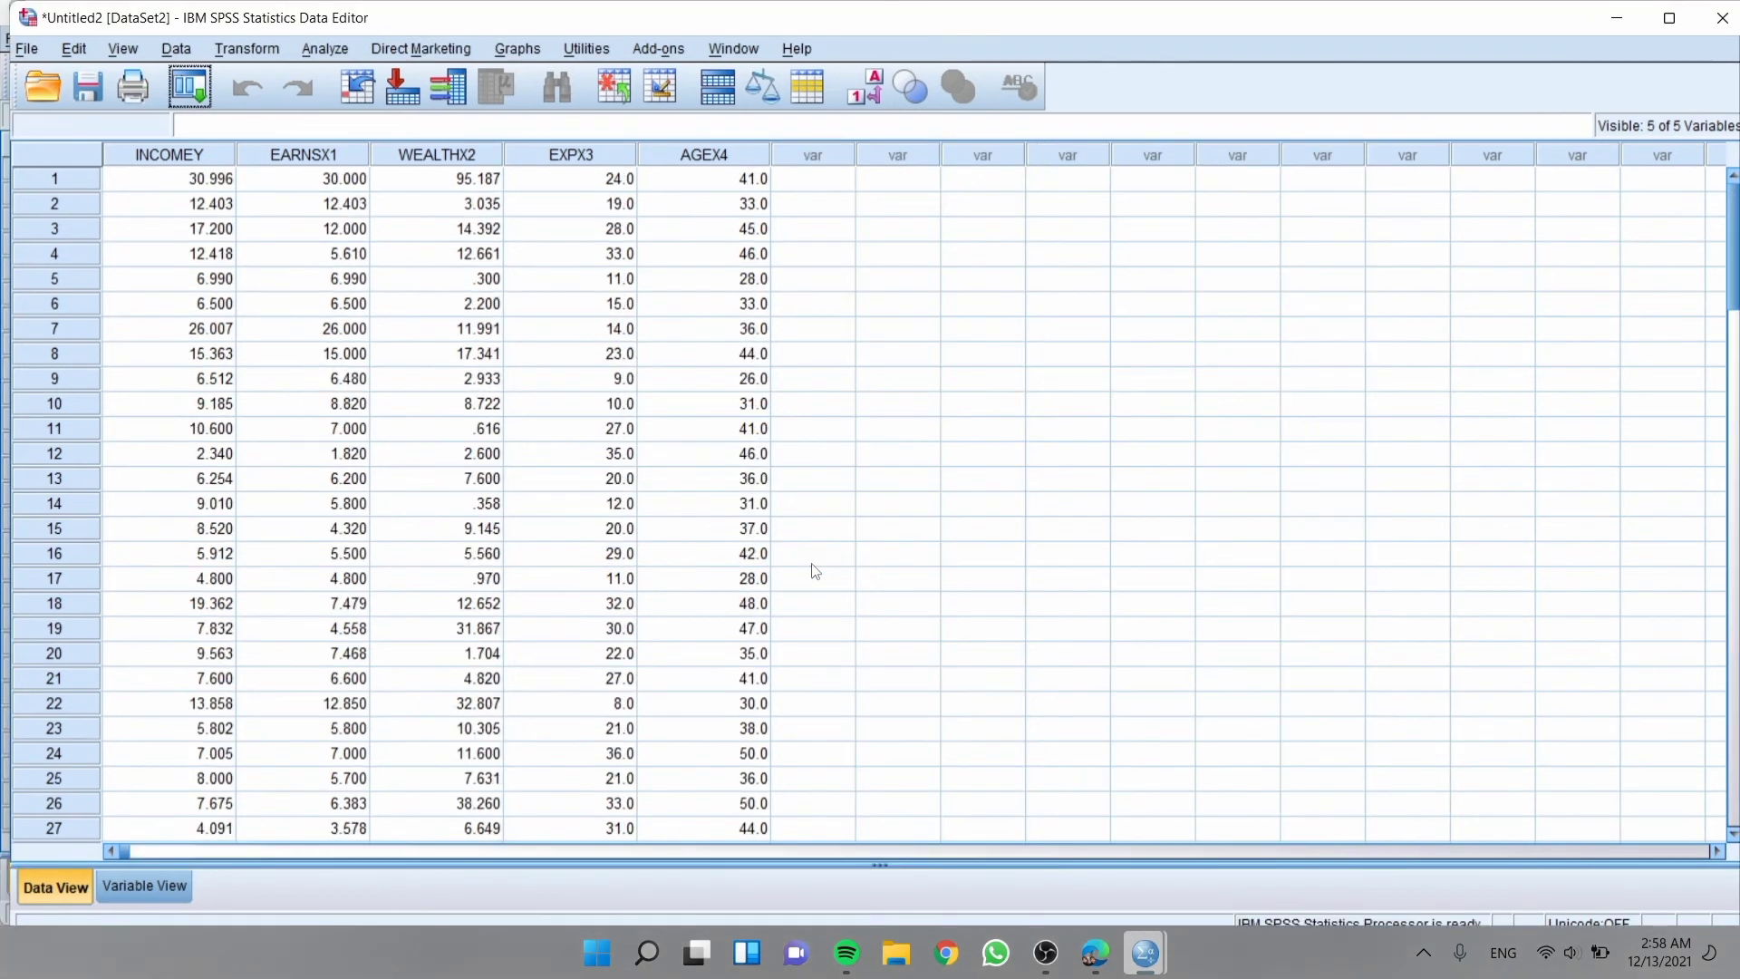
Set up a linear regression with INCOME (Y) as dependent and EARNS (X1), WEALTH (X2), EXP (X3) and AGE (X4) as independents.
left_click(326, 49)
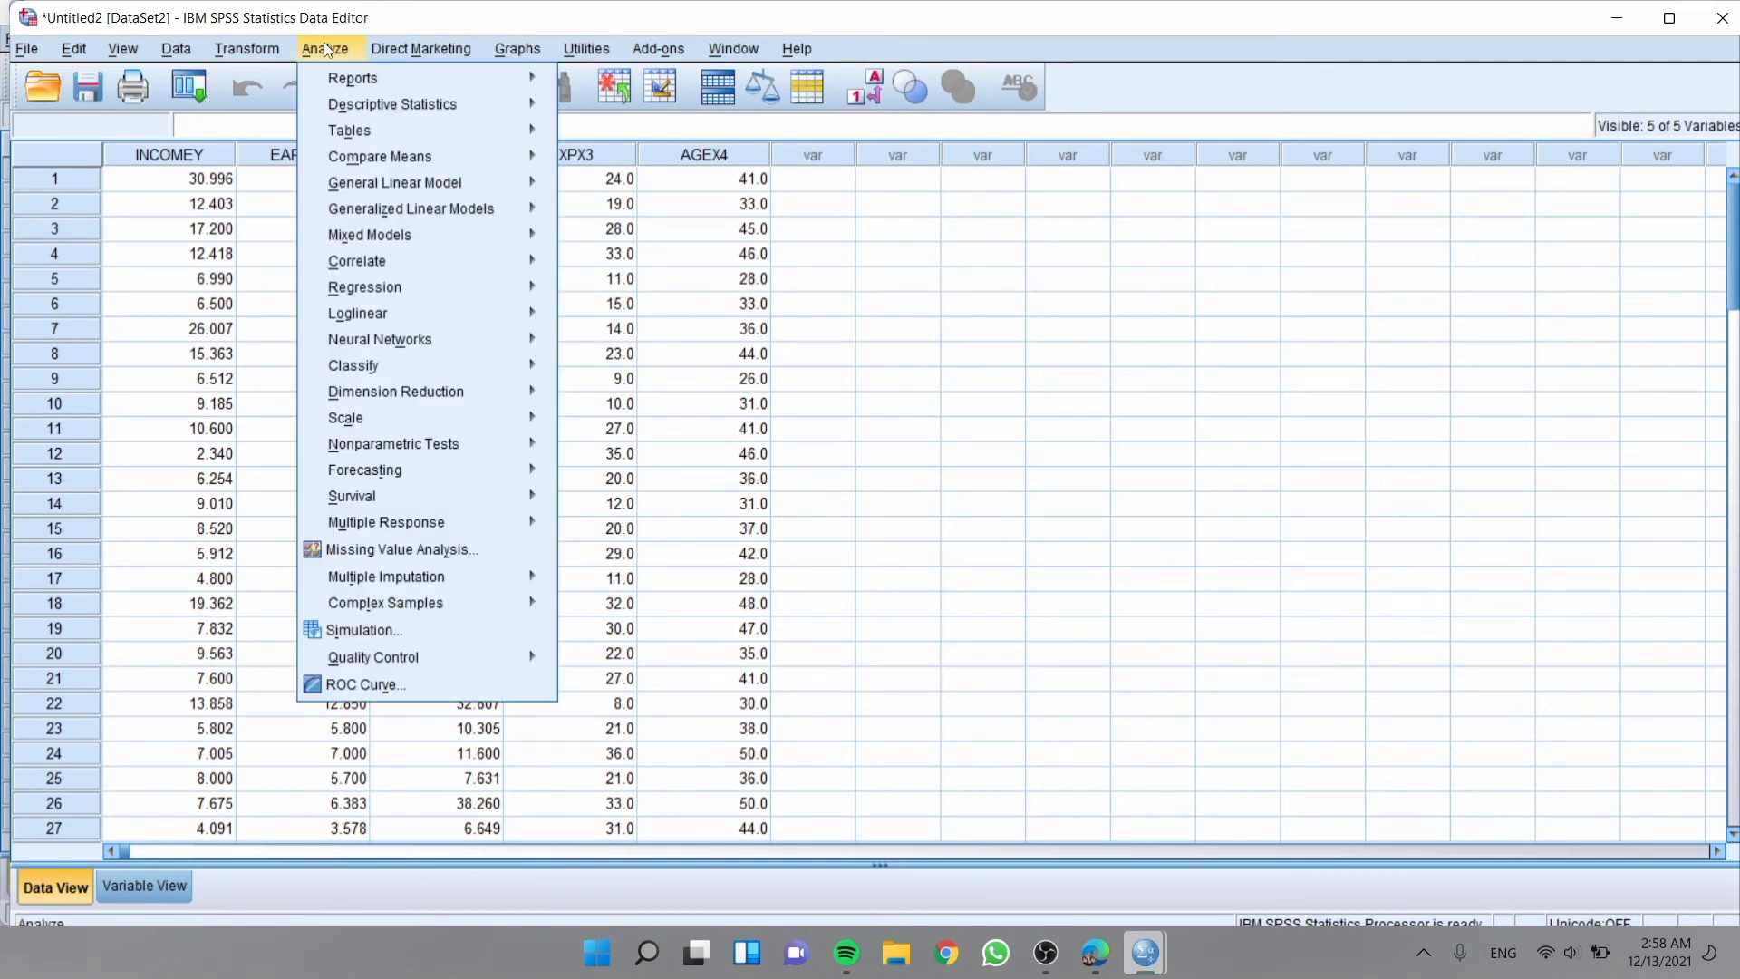
mouse_move(367, 288)
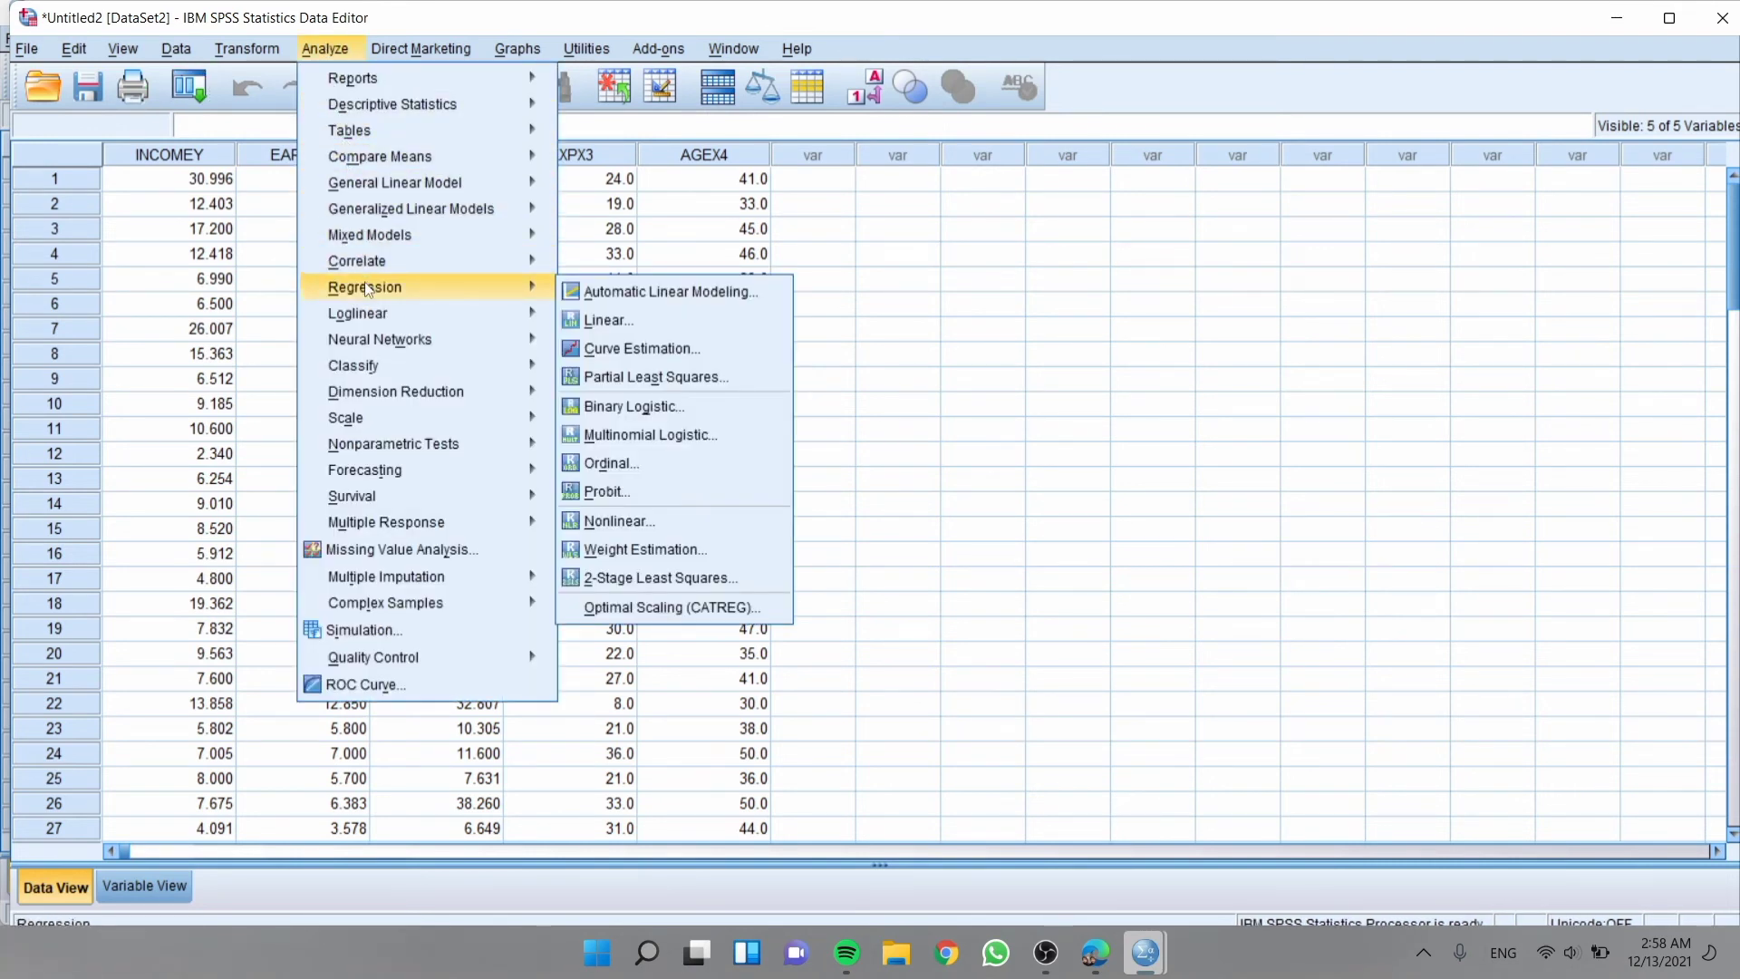
left_click(635, 317)
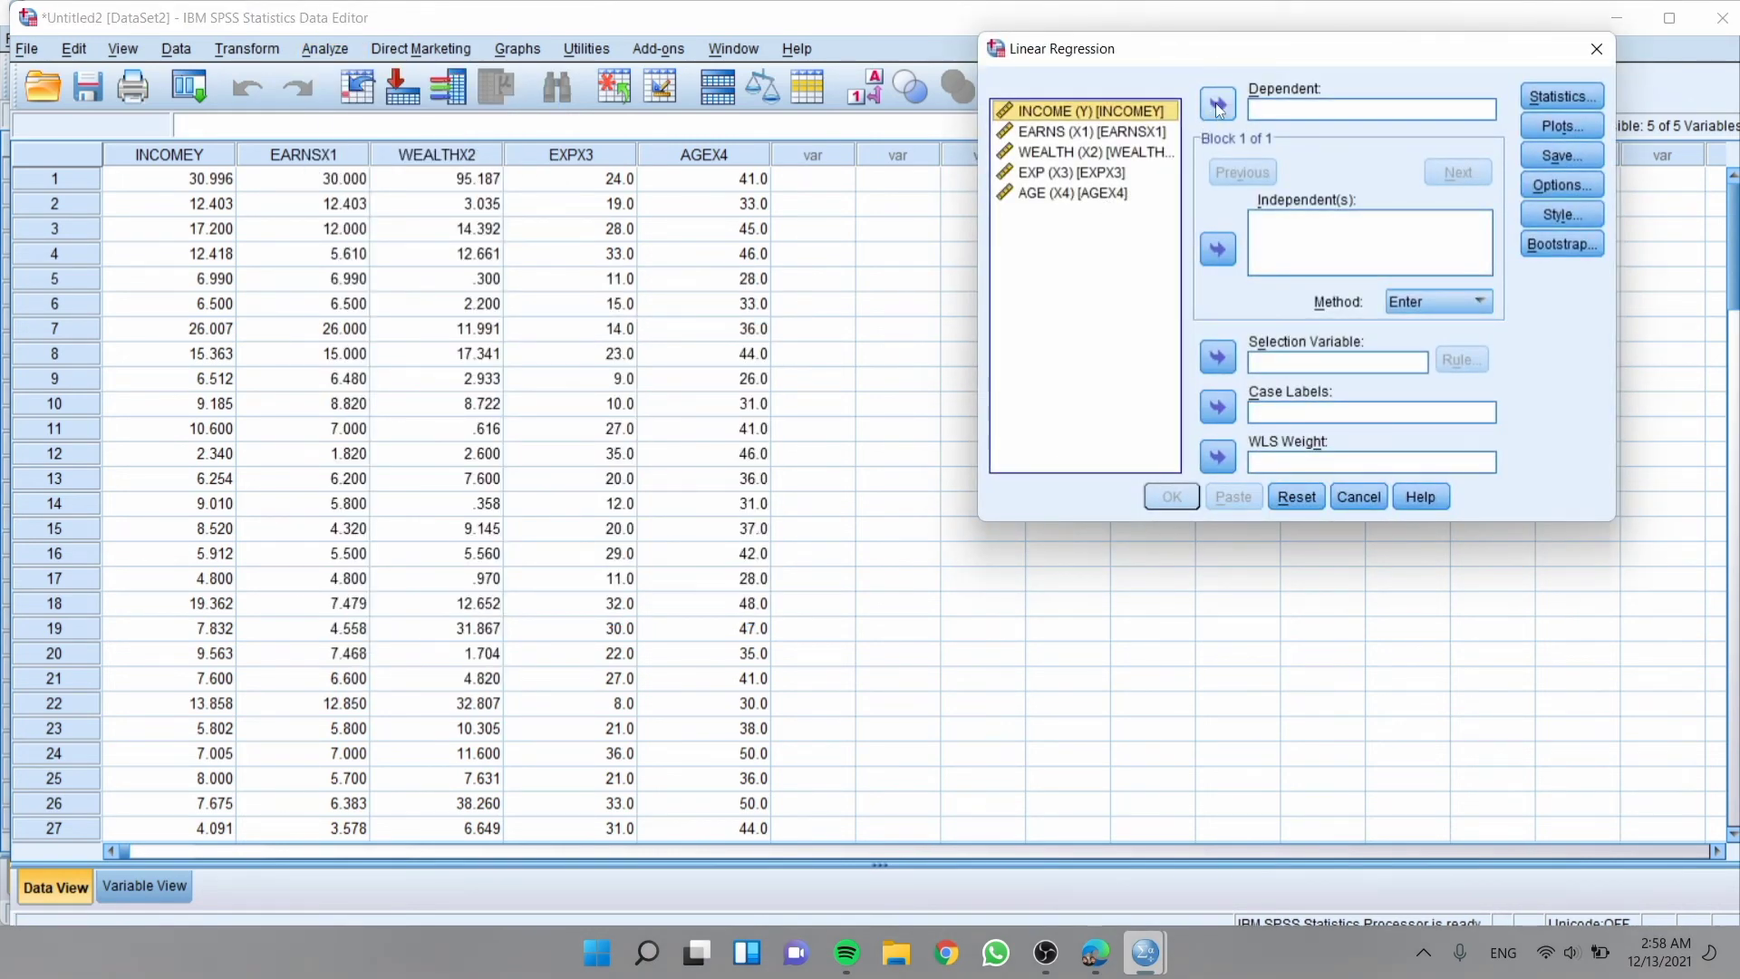
left_click(1219, 106)
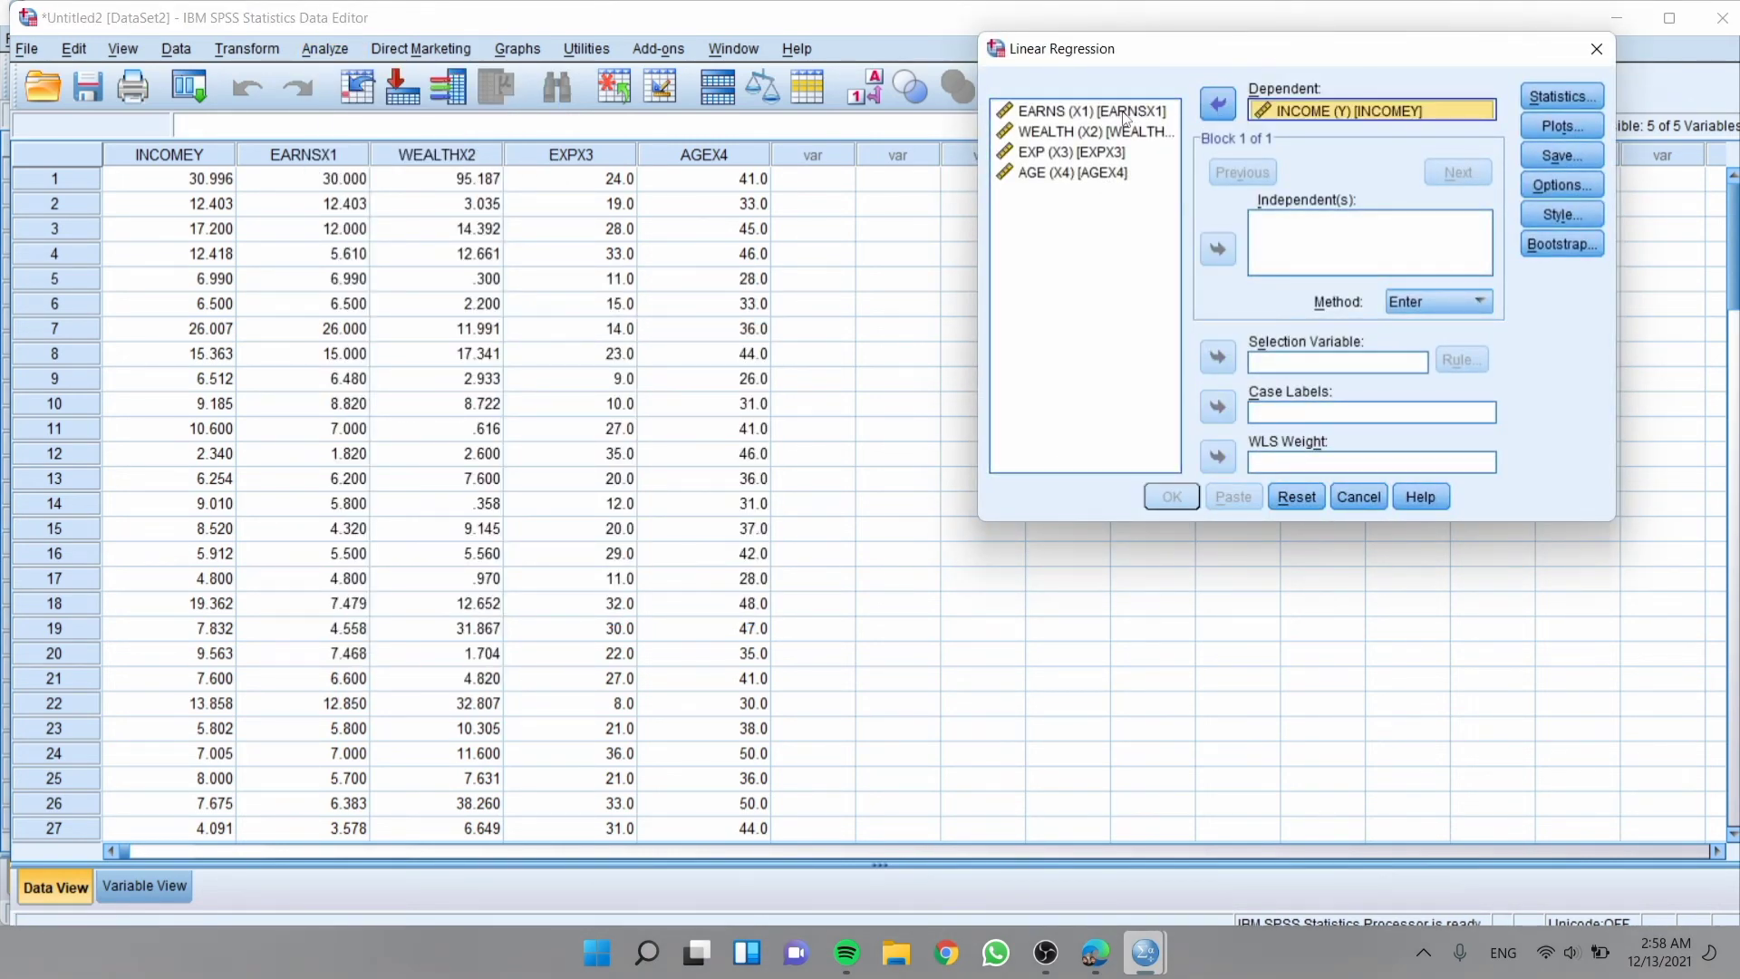
left_click_drag(1123, 113, 1090, 181)
left_click(1218, 249)
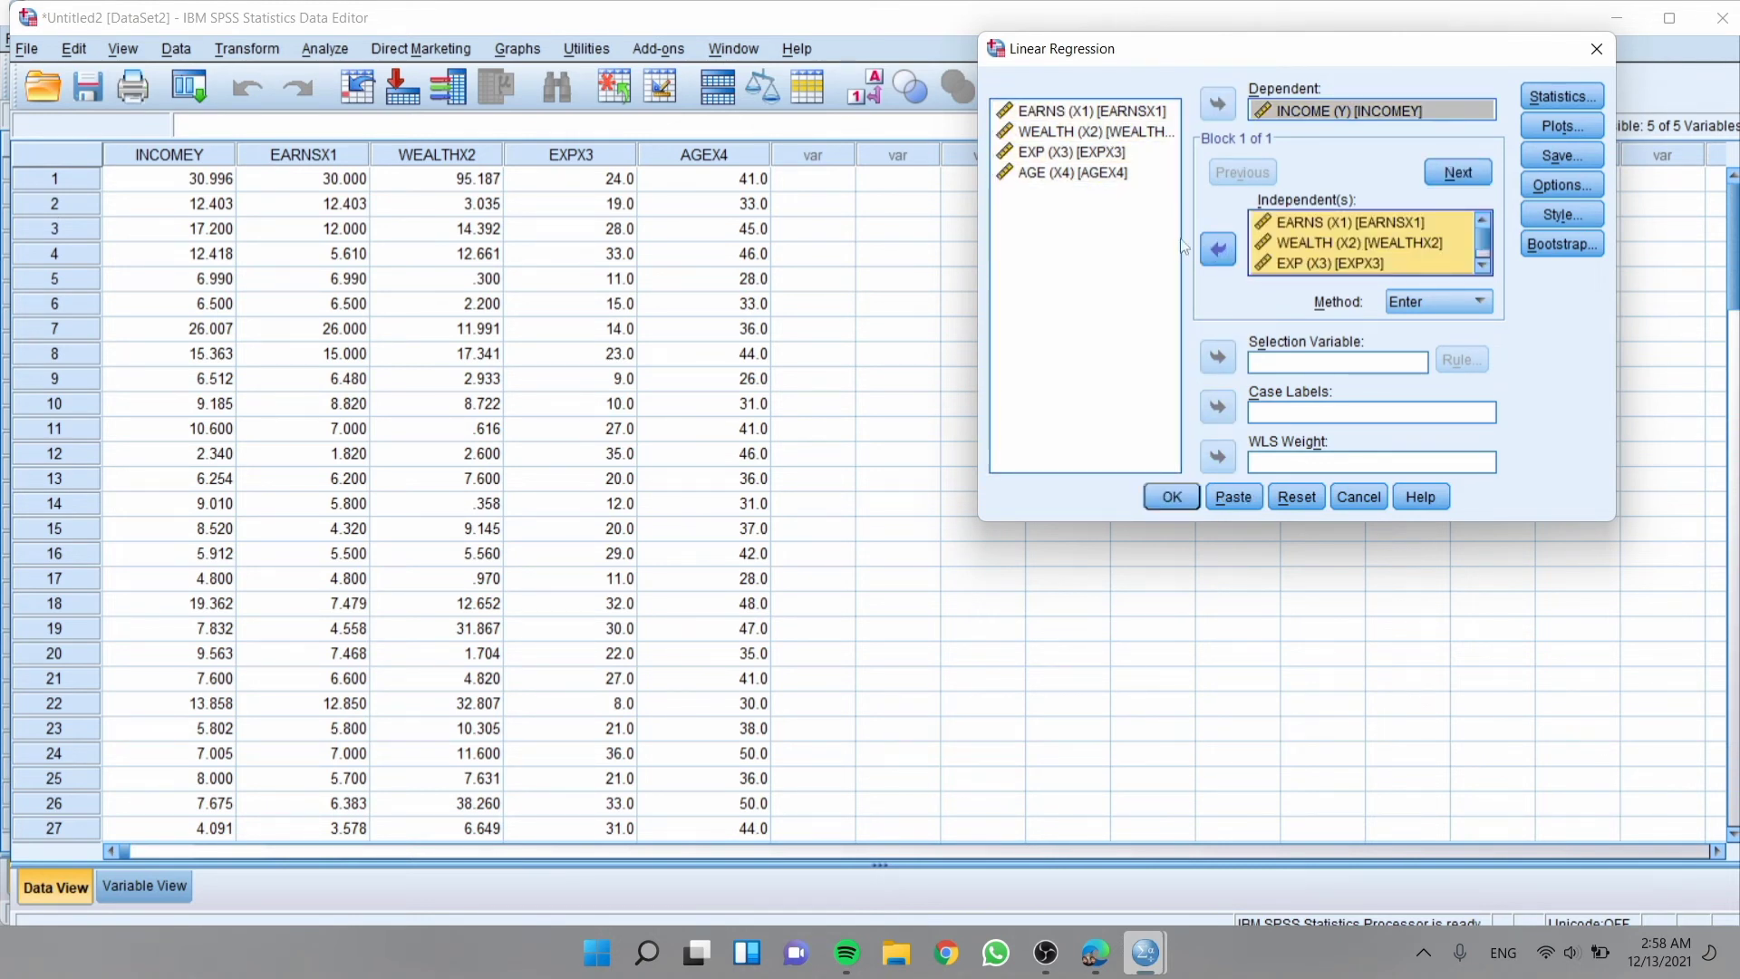
Add collinearity diagnostics to the regression statistics, keeping estimates and model fit.
left_click(1553, 98)
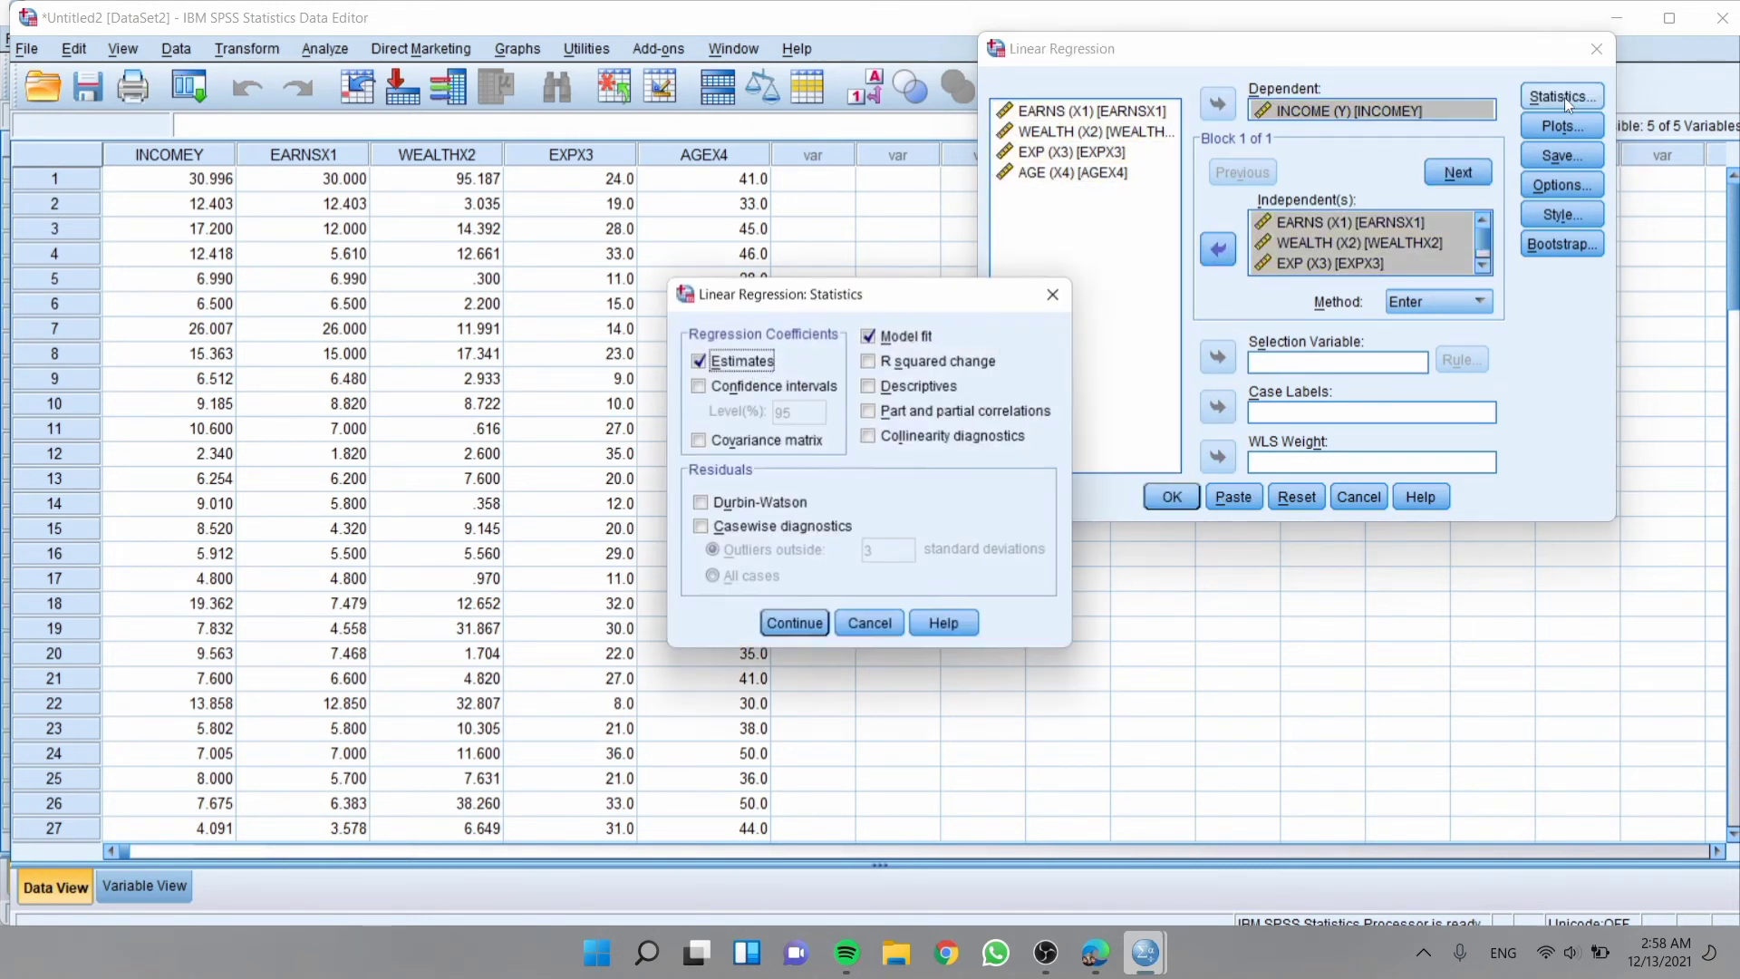
left_click(870, 437)
left_click(824, 624)
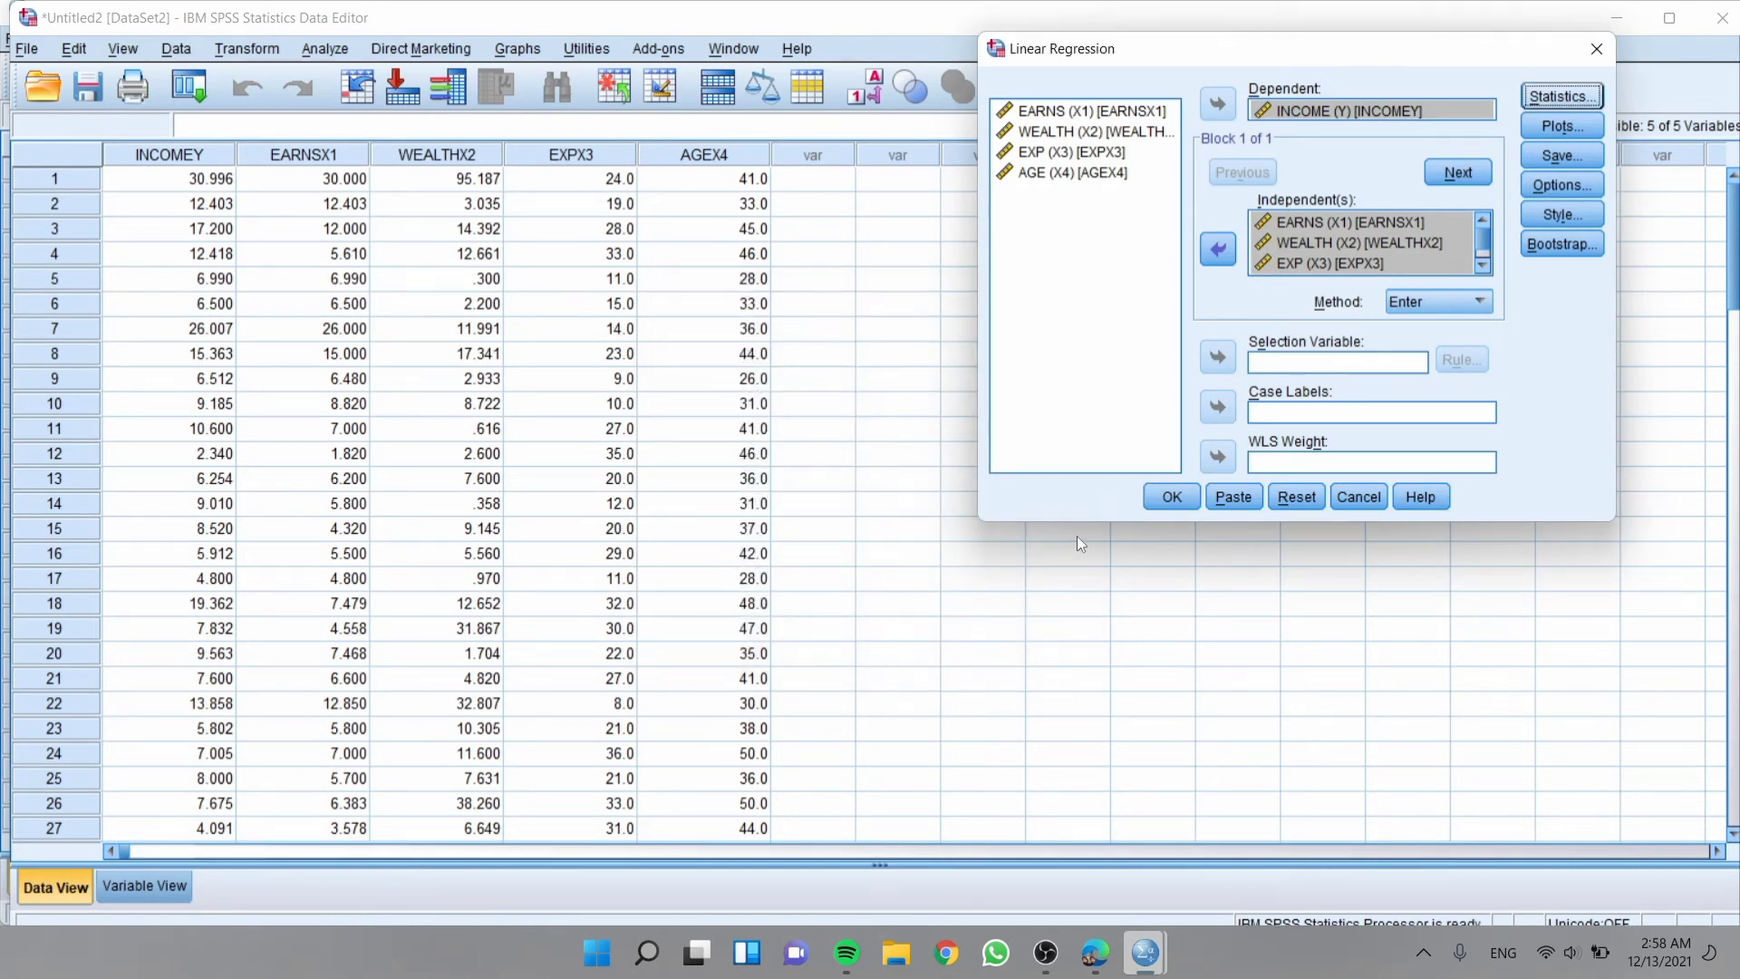
Run the four-predictor regression and examine the tolerance and VIF values in its Coefficients table.
left_click(1148, 498)
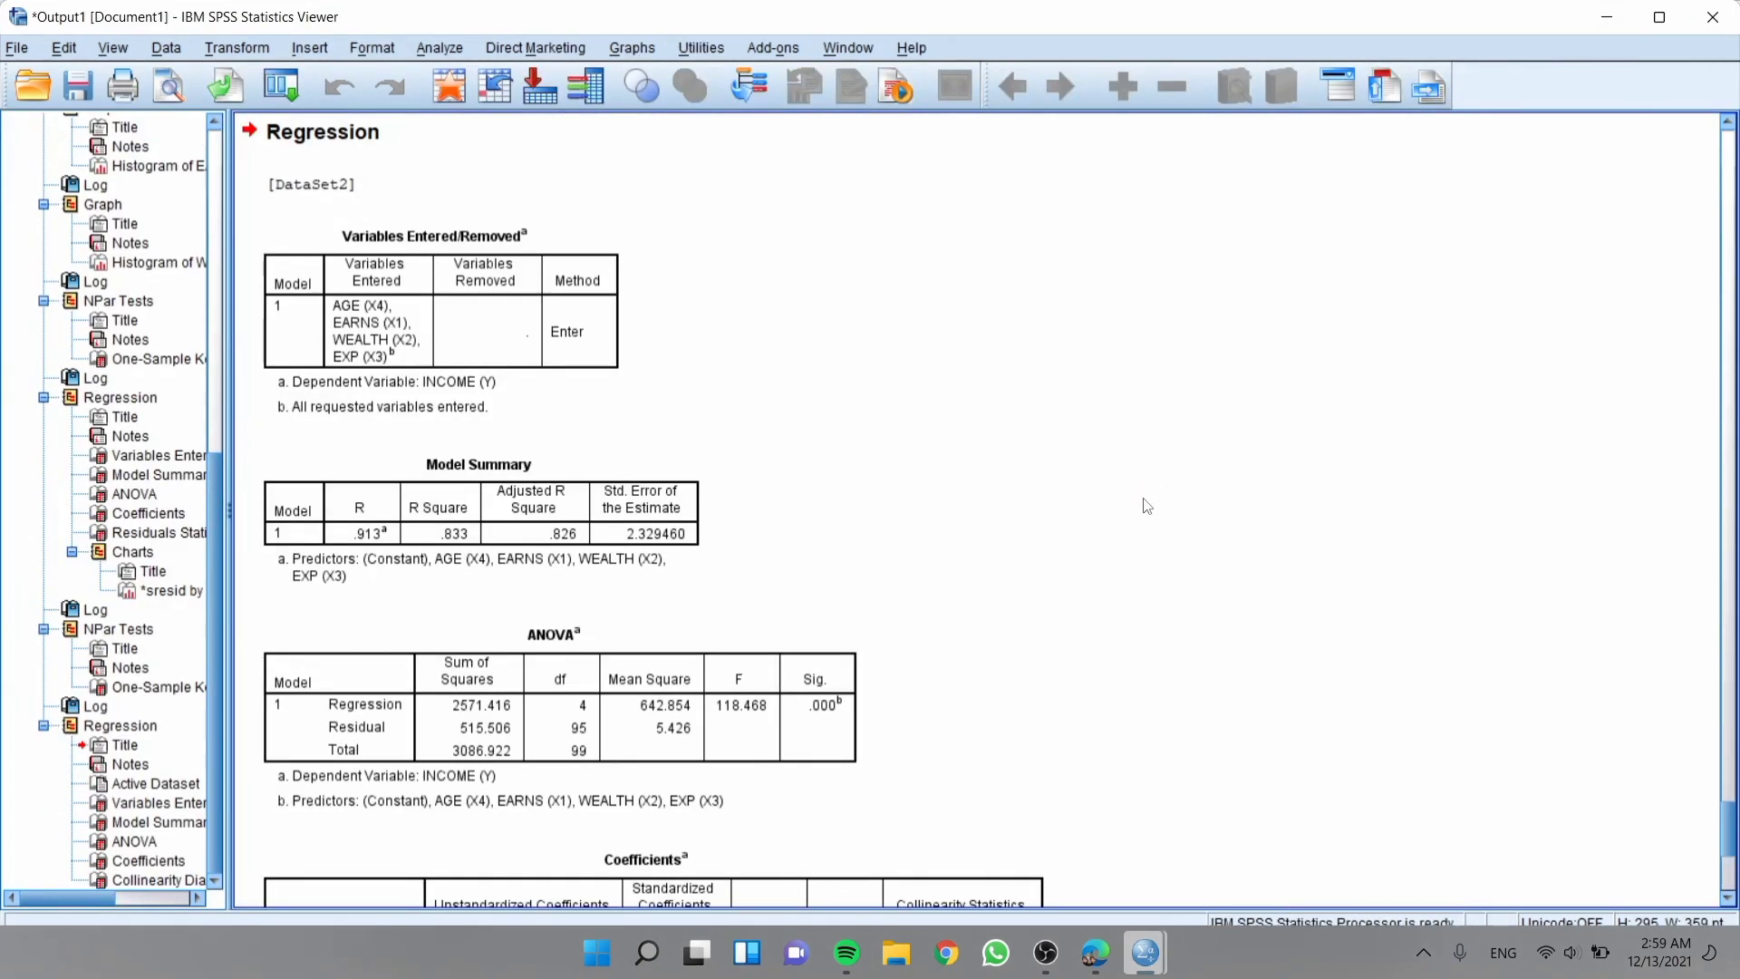
scroll(1087, 571, "down", 3)
left_click(976, 666)
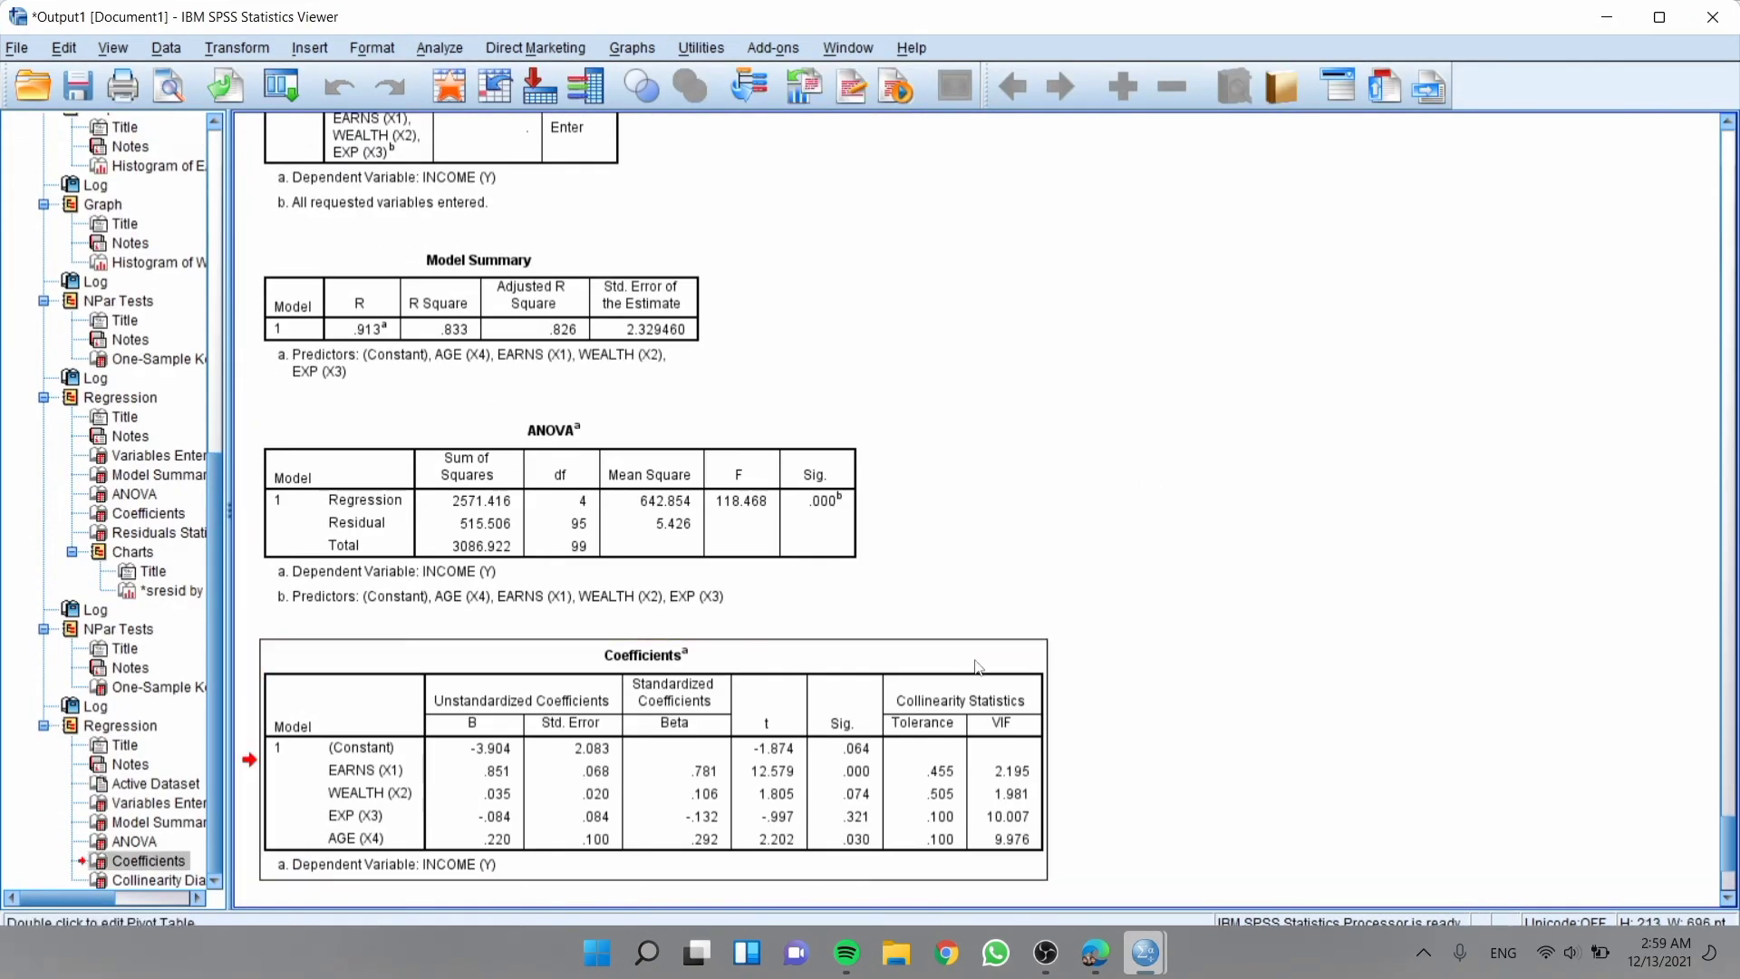
scroll(978, 668, "down", 2)
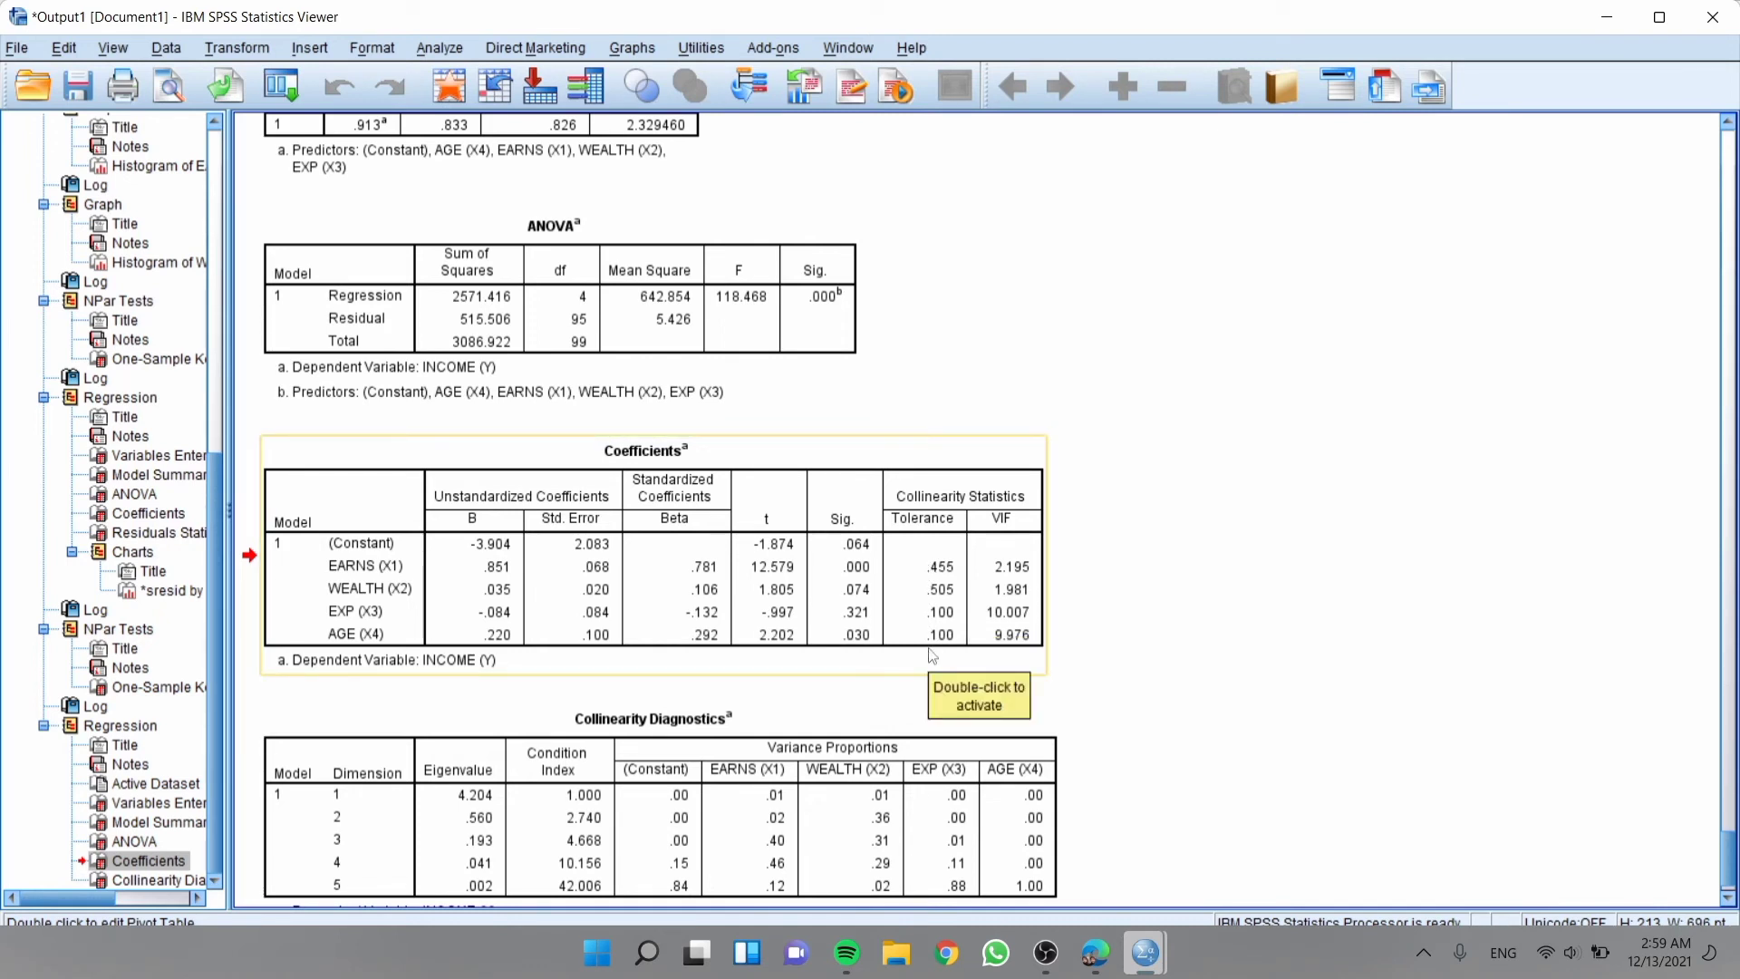
left_click(1018, 631)
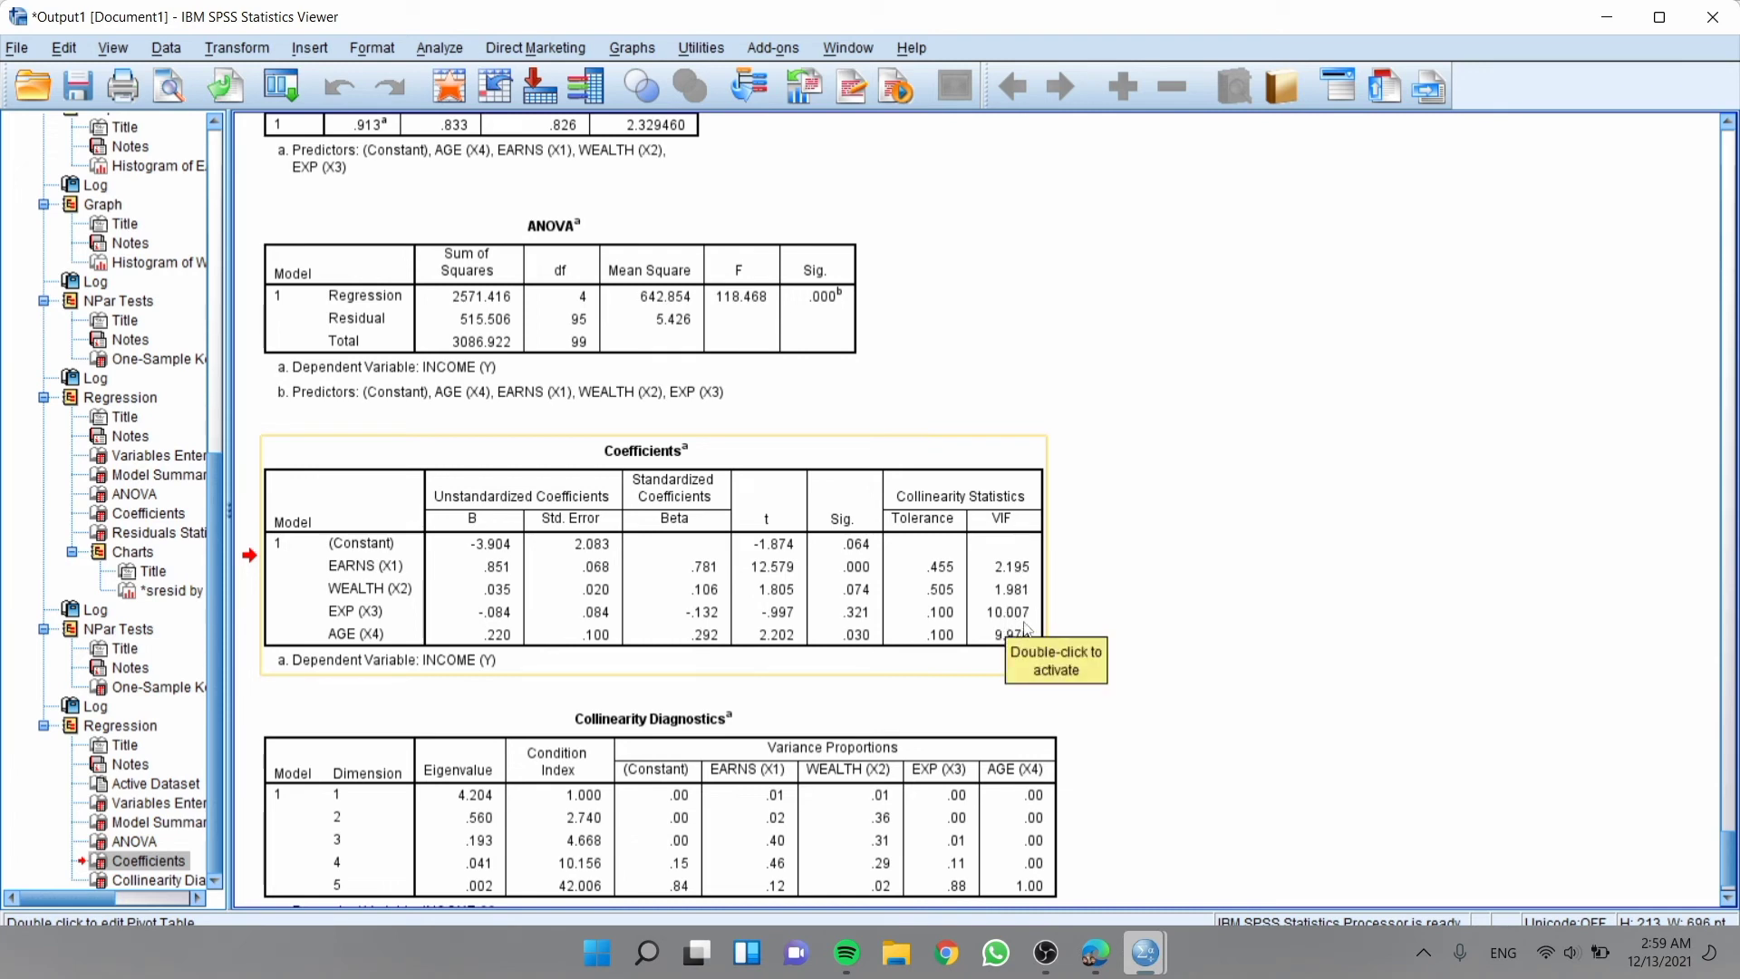
left_click(1028, 627)
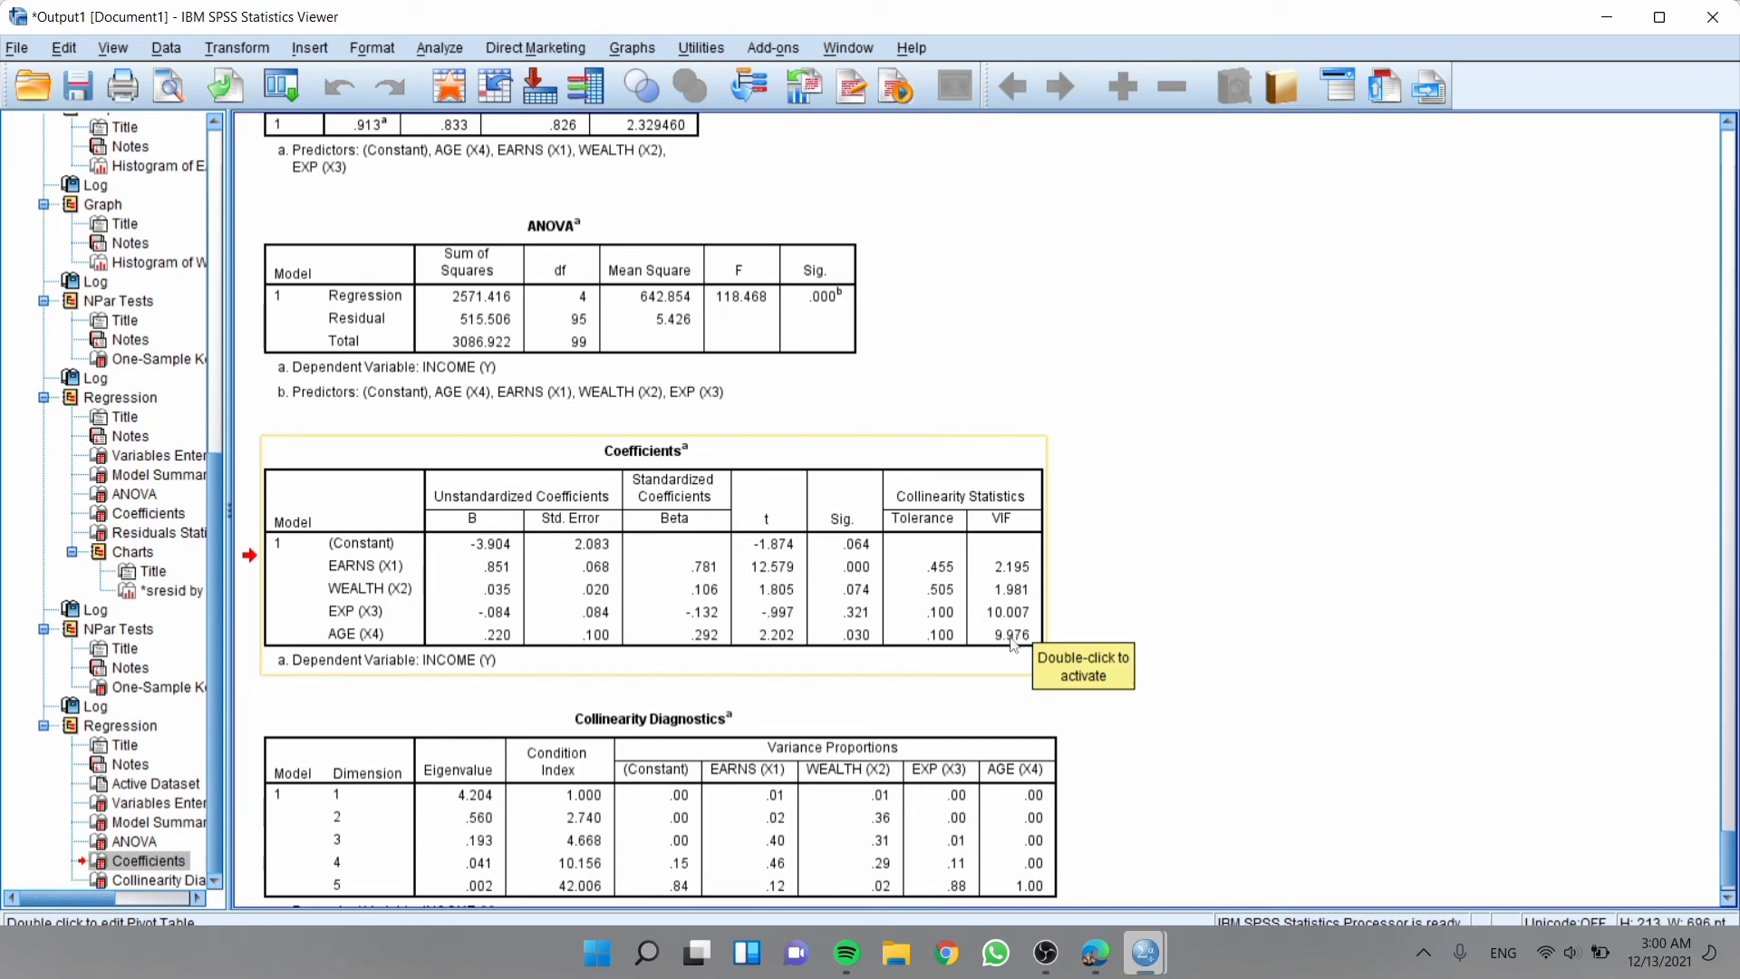
Return to the data, reopen the linear regression setup and remove AGE (X4) from the independents.
left_click(1607, 17)
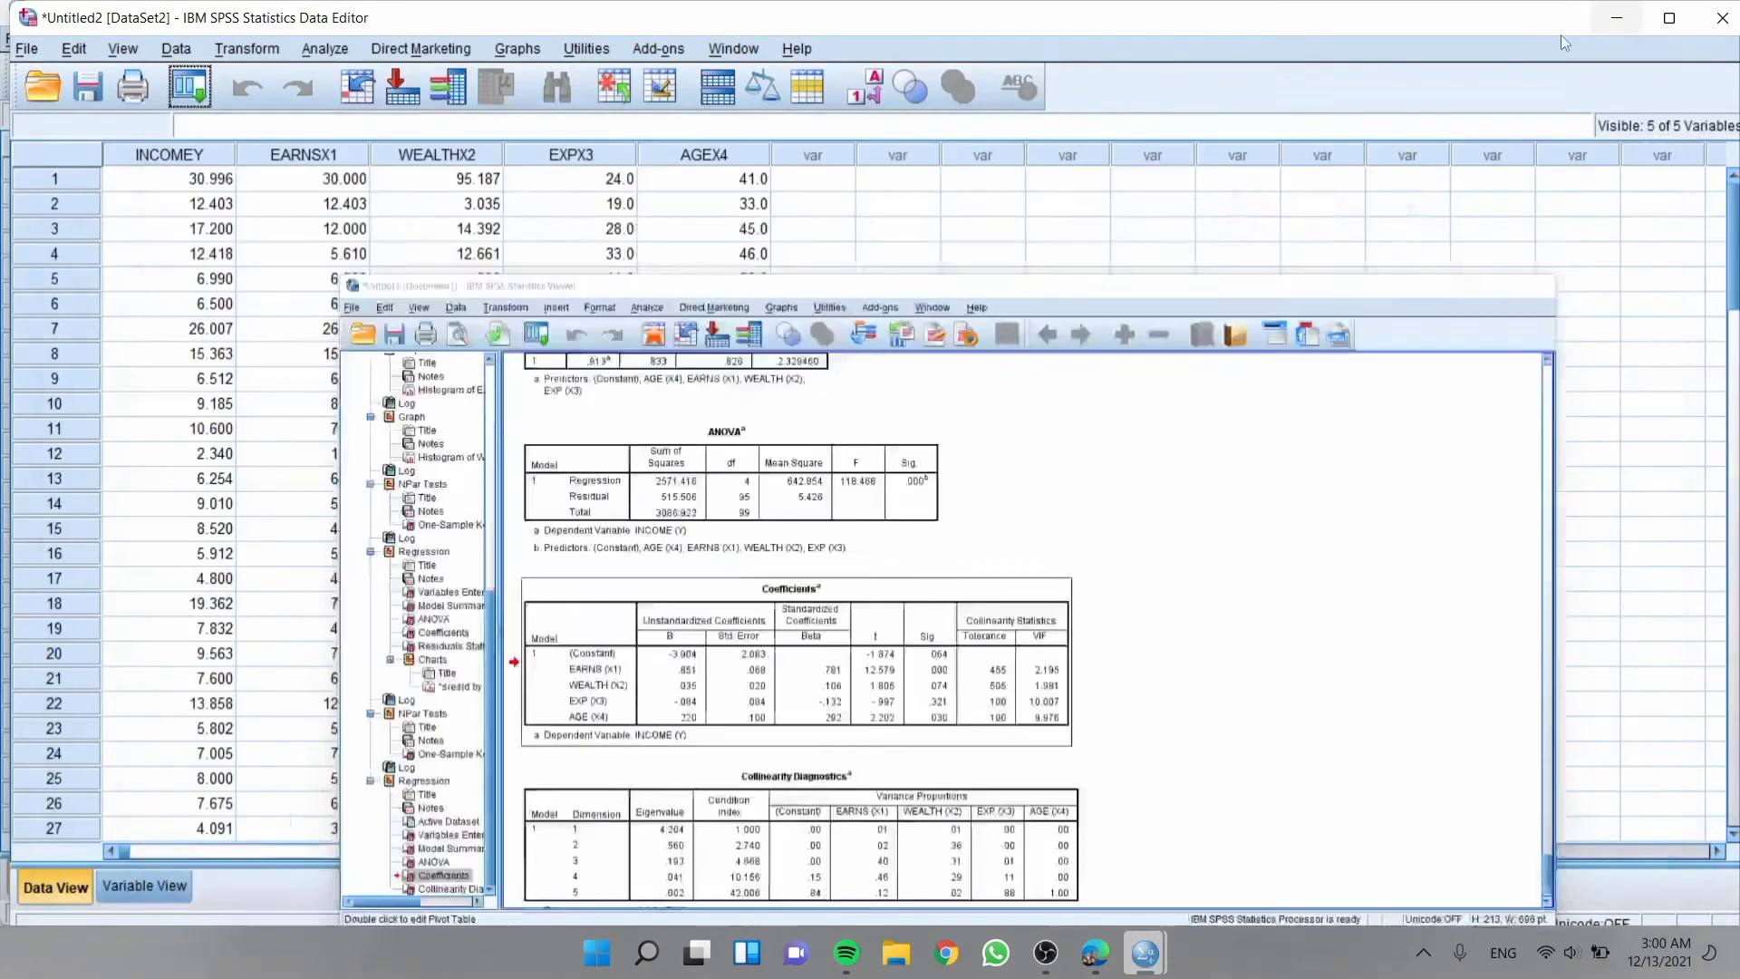
left_click(322, 52)
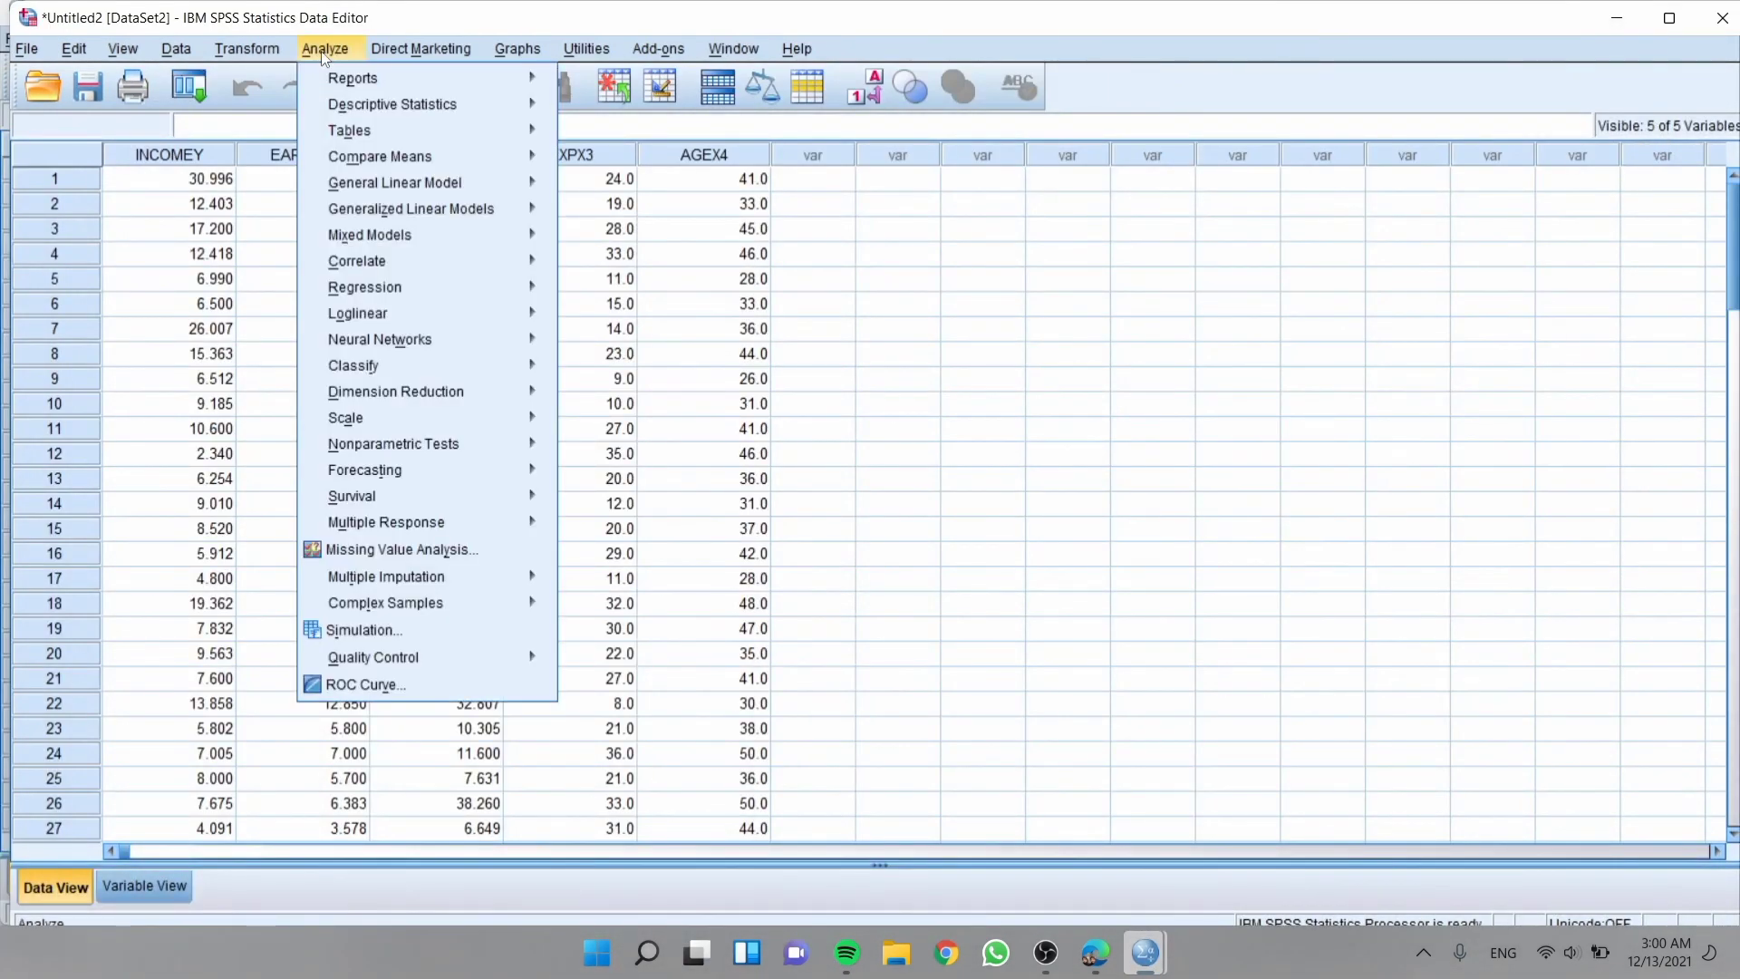
mouse_move(475, 283)
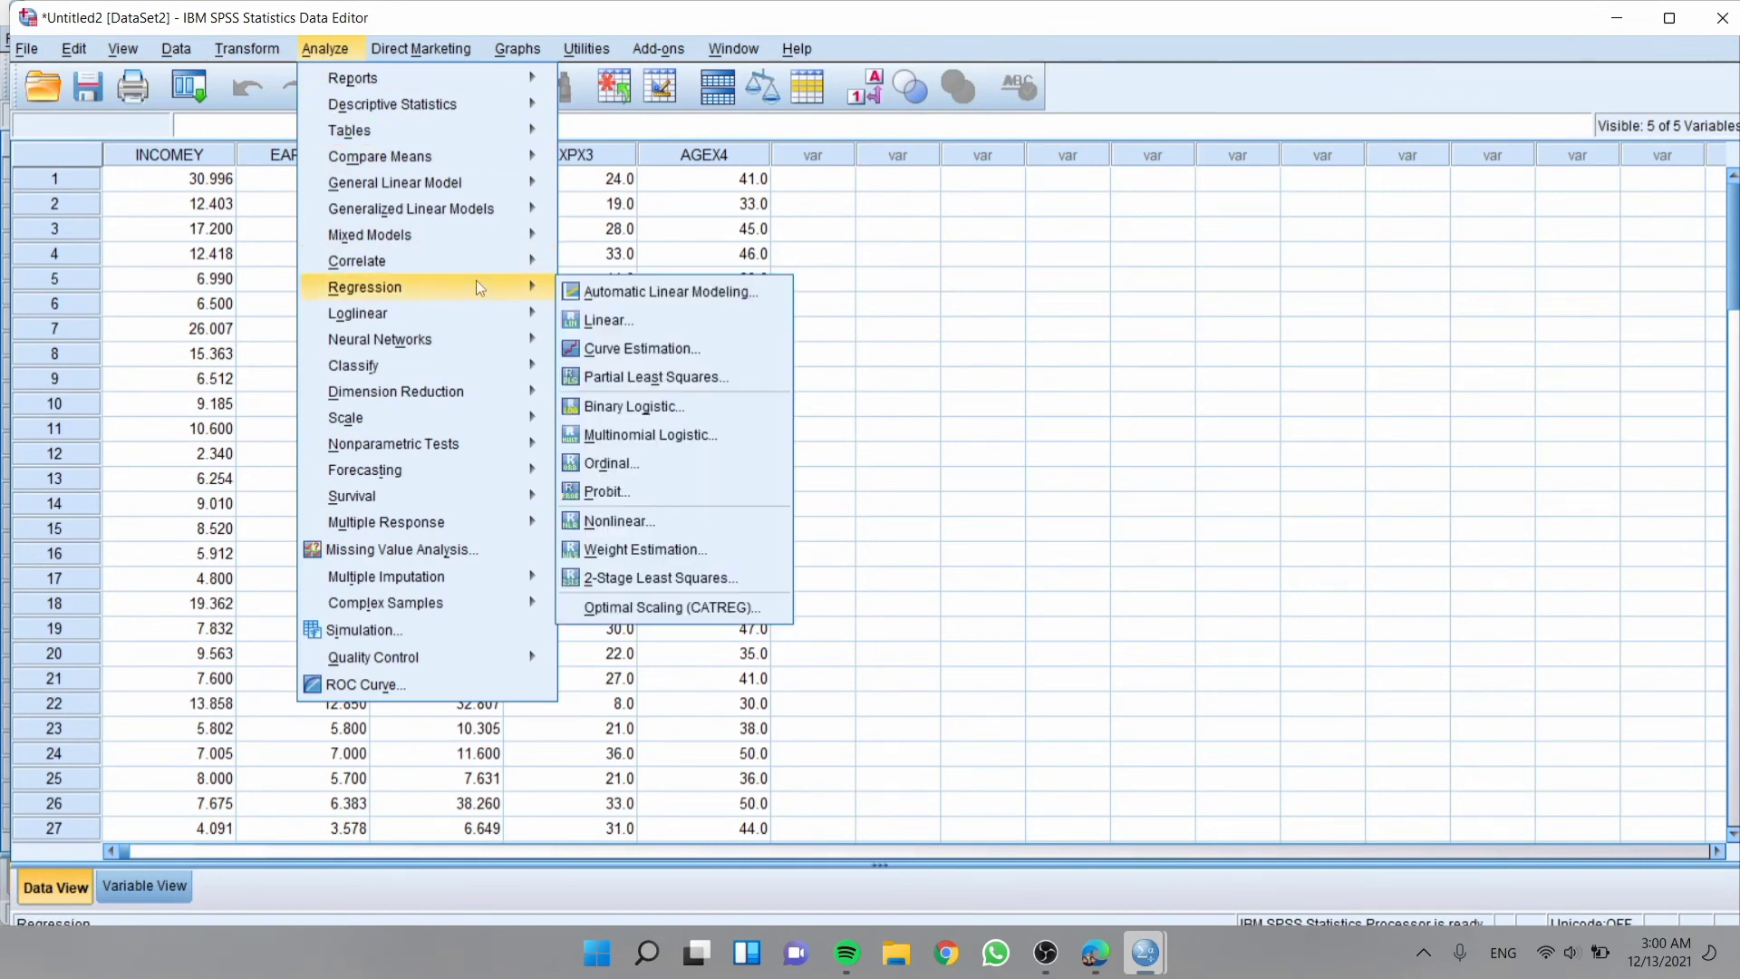
left_click(627, 312)
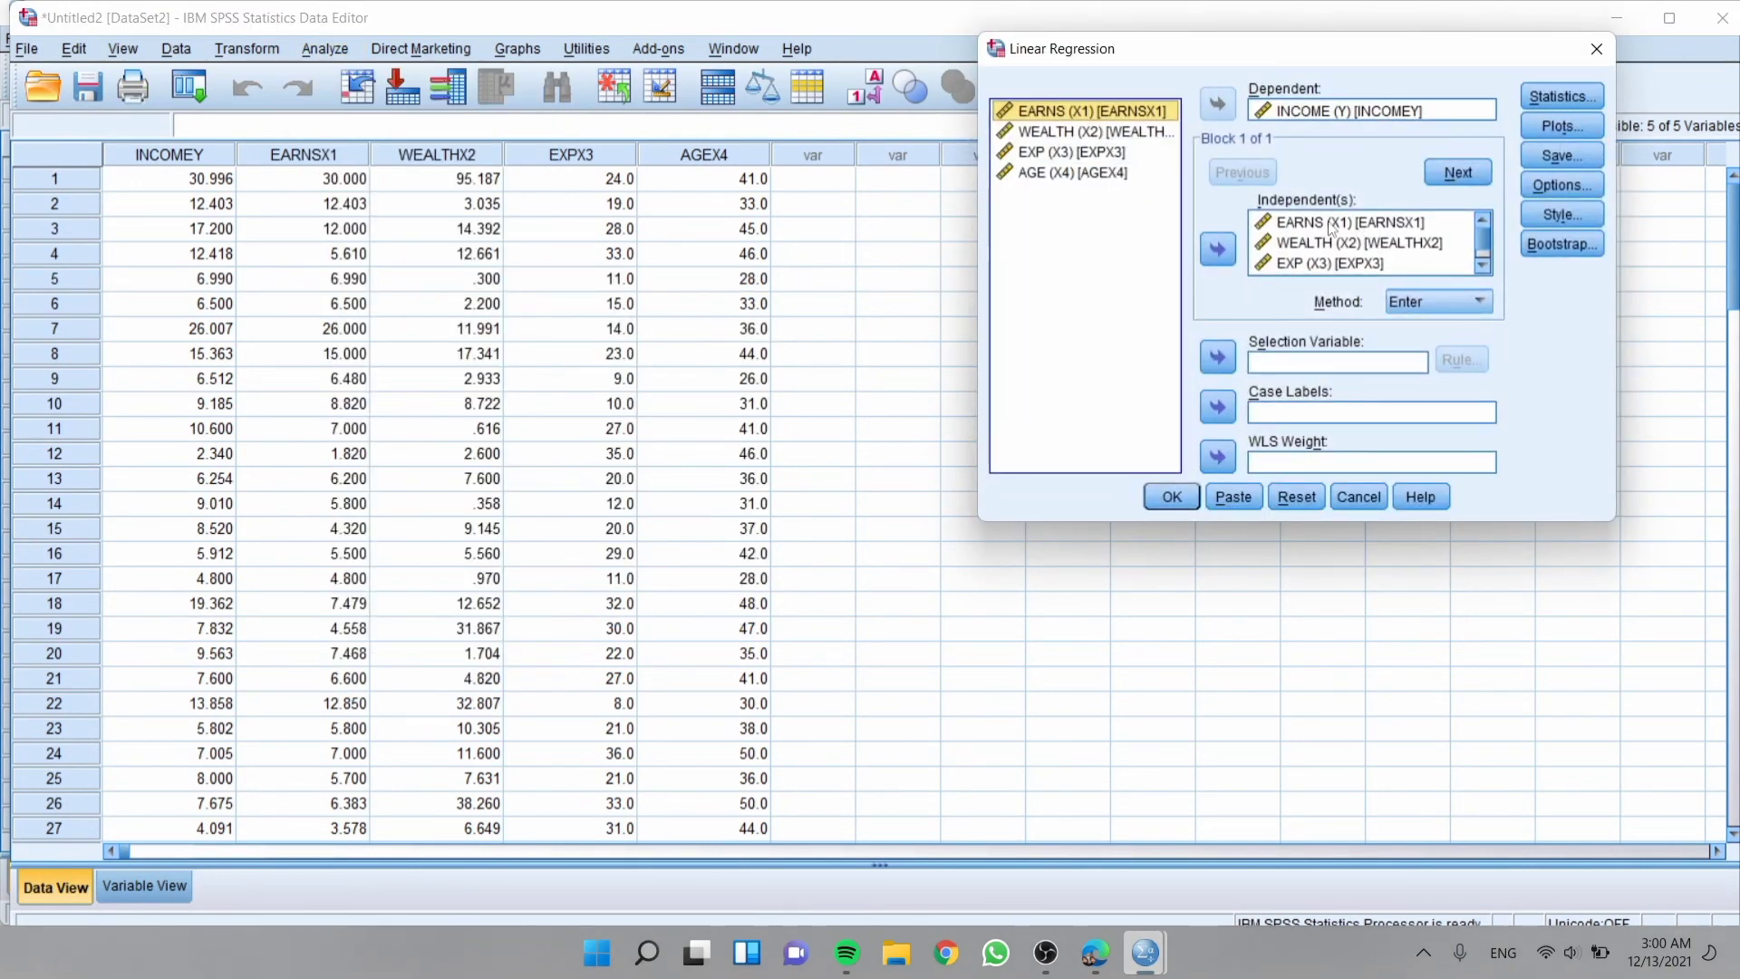
scroll(1316, 219, "down", 1)
left_click(1339, 265)
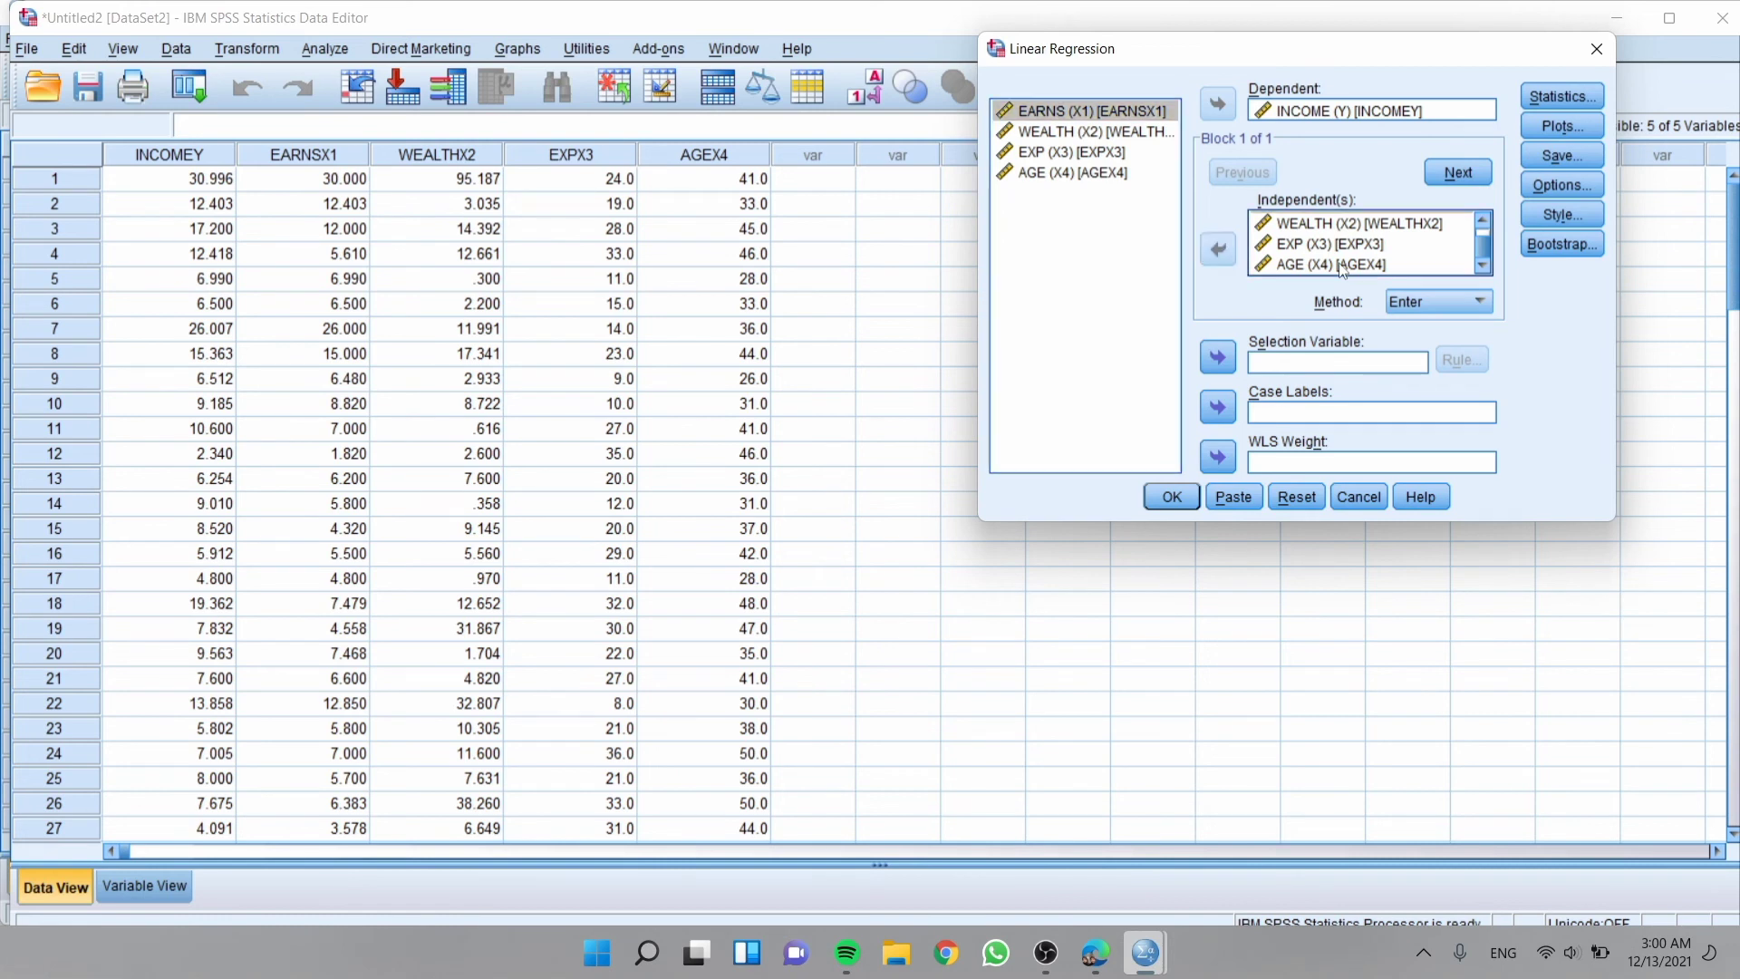
left_click(1218, 250)
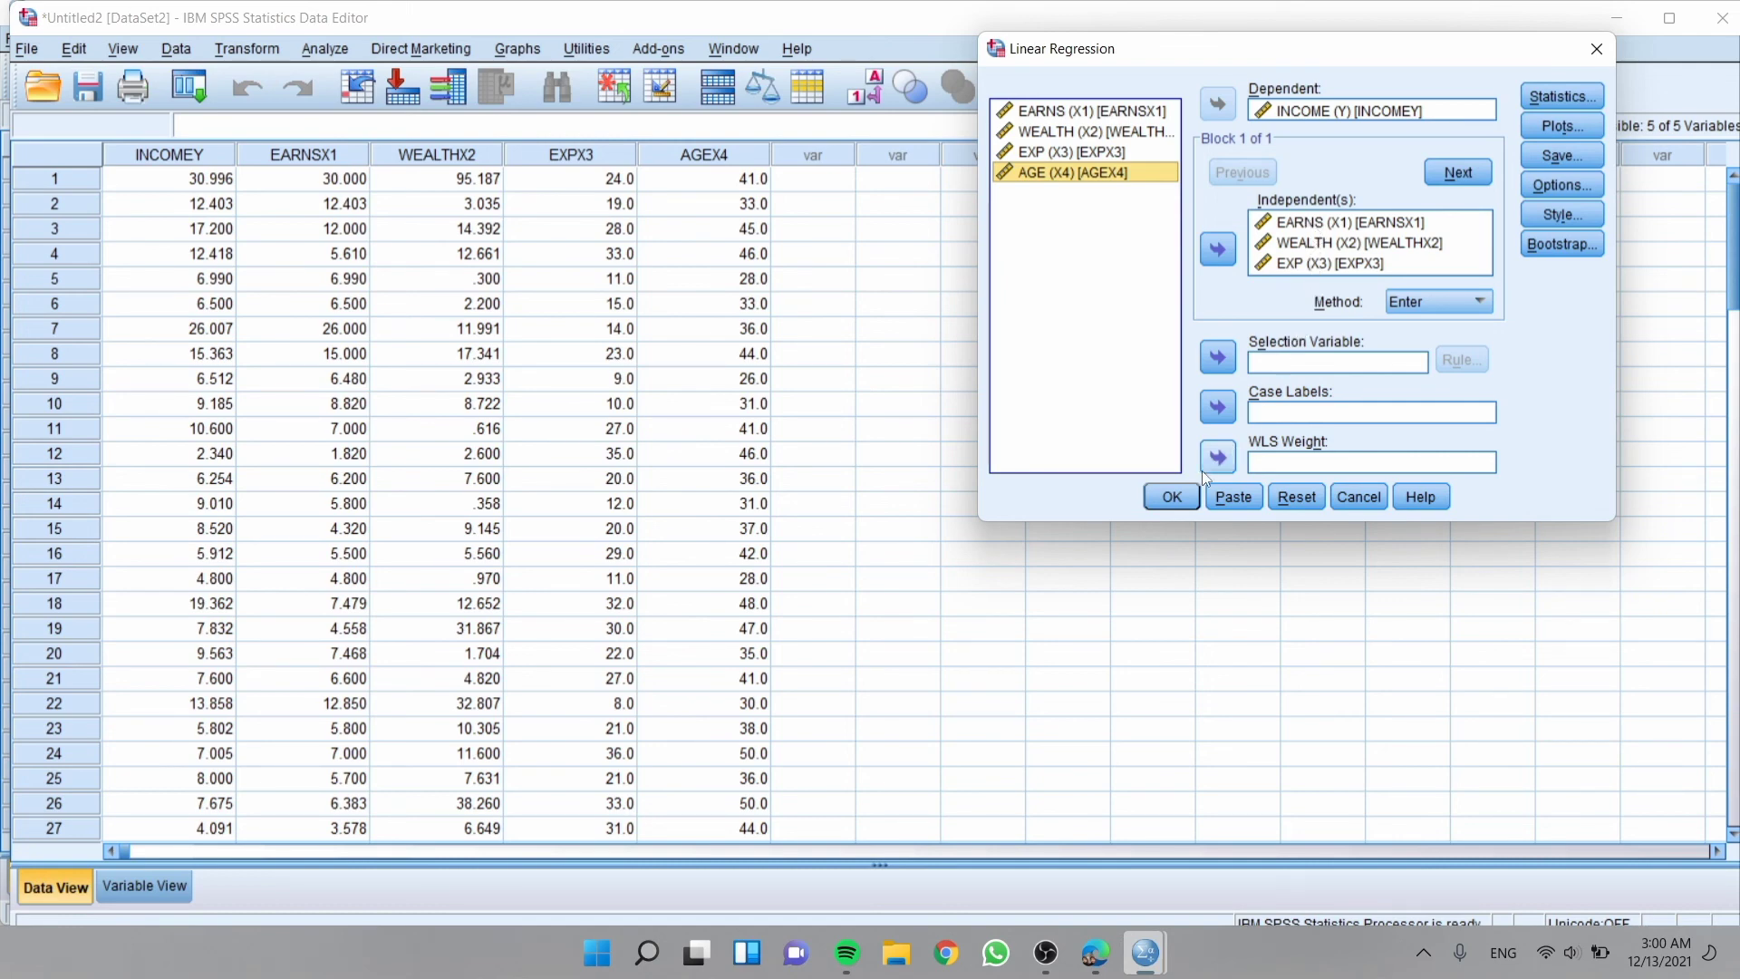
Run the regression without AGE (X4) and check the collinearity statistics in its Coefficients table.
left_click(1170, 495)
scroll(1183, 429, "down", 3)
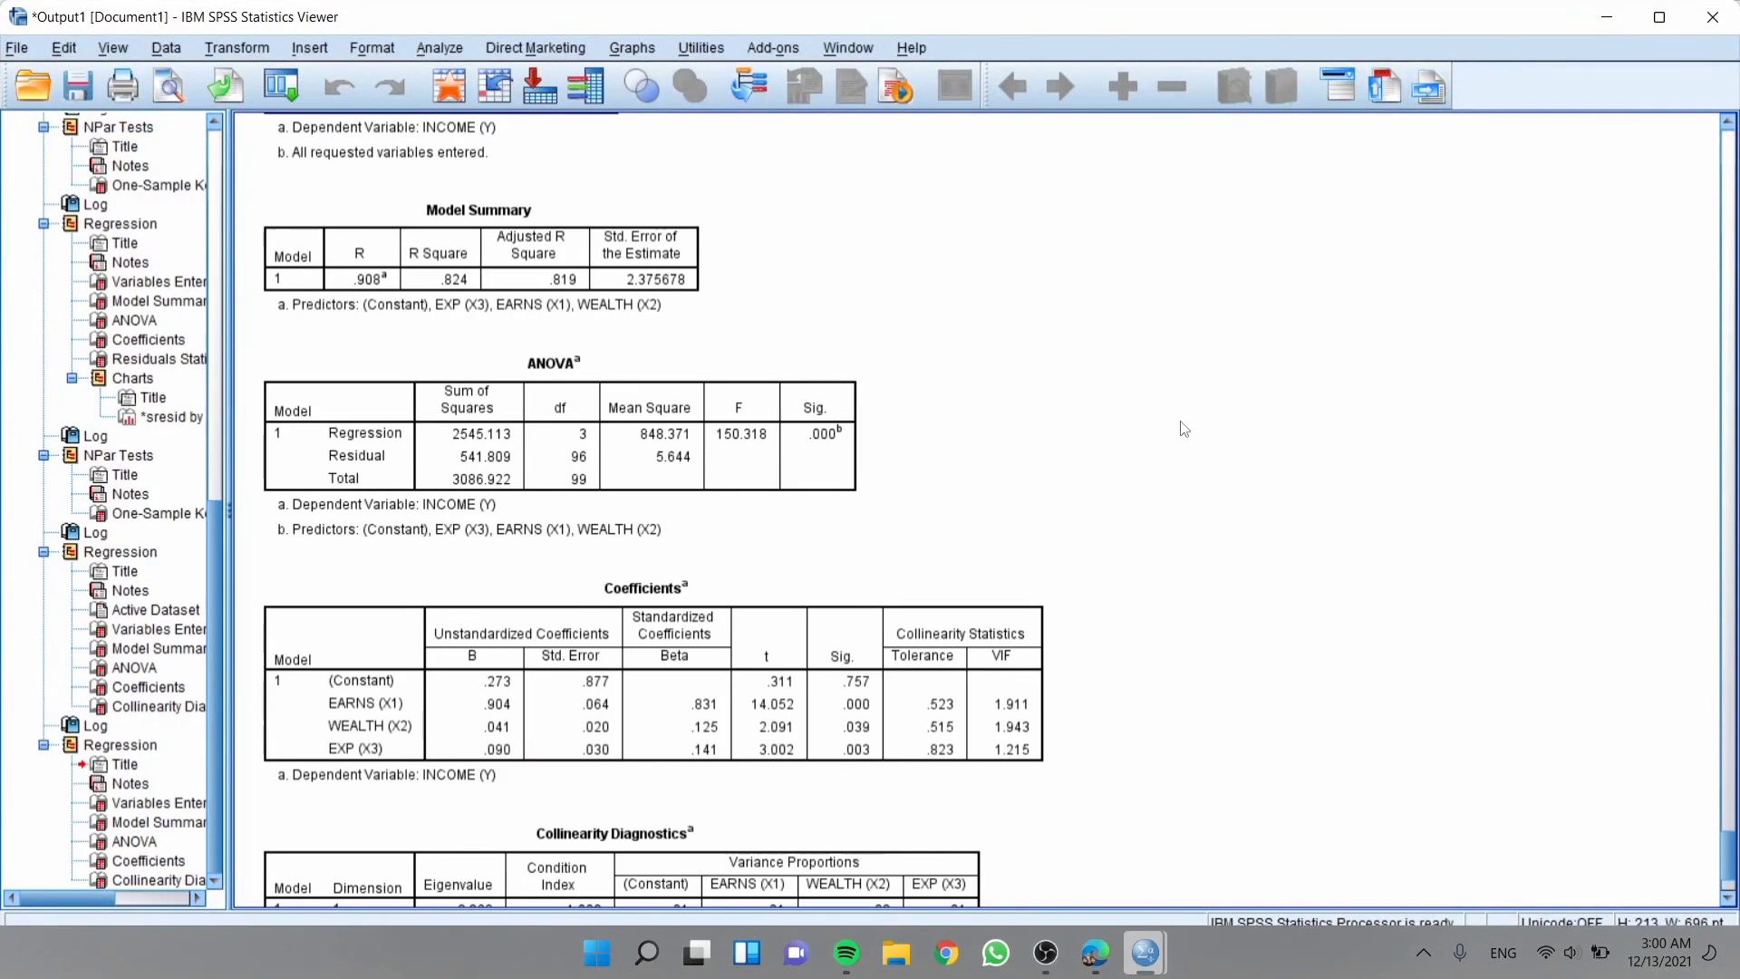
left_click(942, 624)
scroll(989, 558, "down", 2)
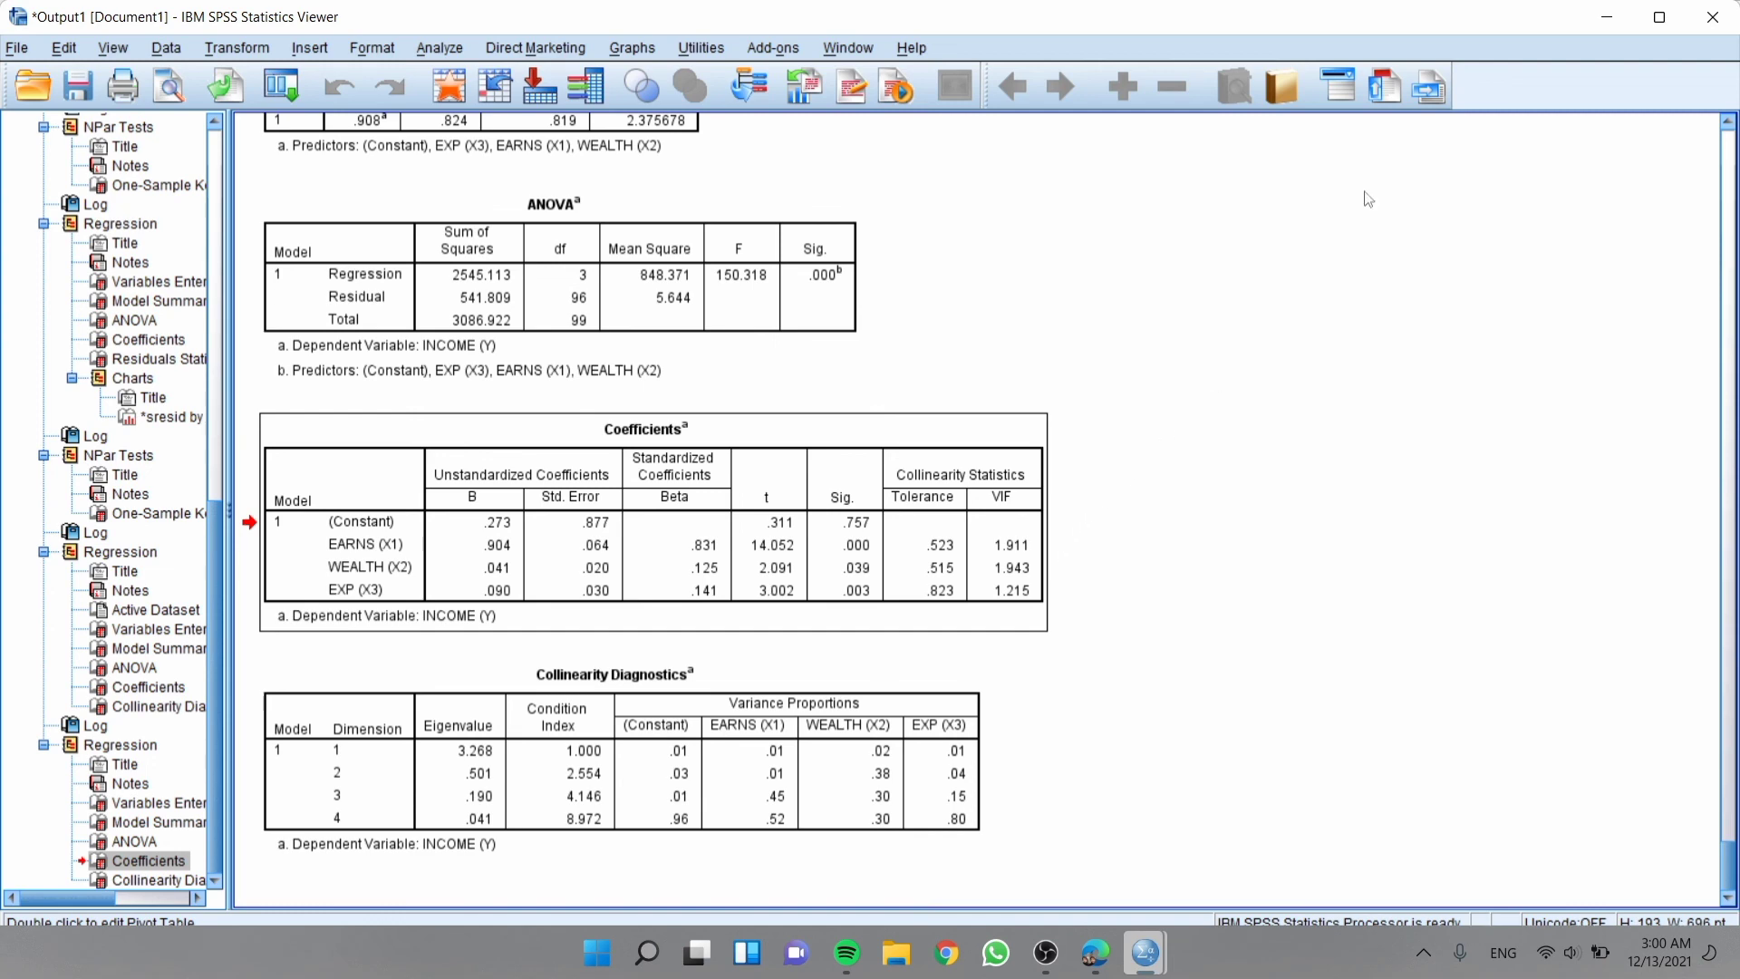
Return to the data, reopen the linear regression setup and replace EXP (X3) with AGE (X4) among the independents.
left_click(1606, 18)
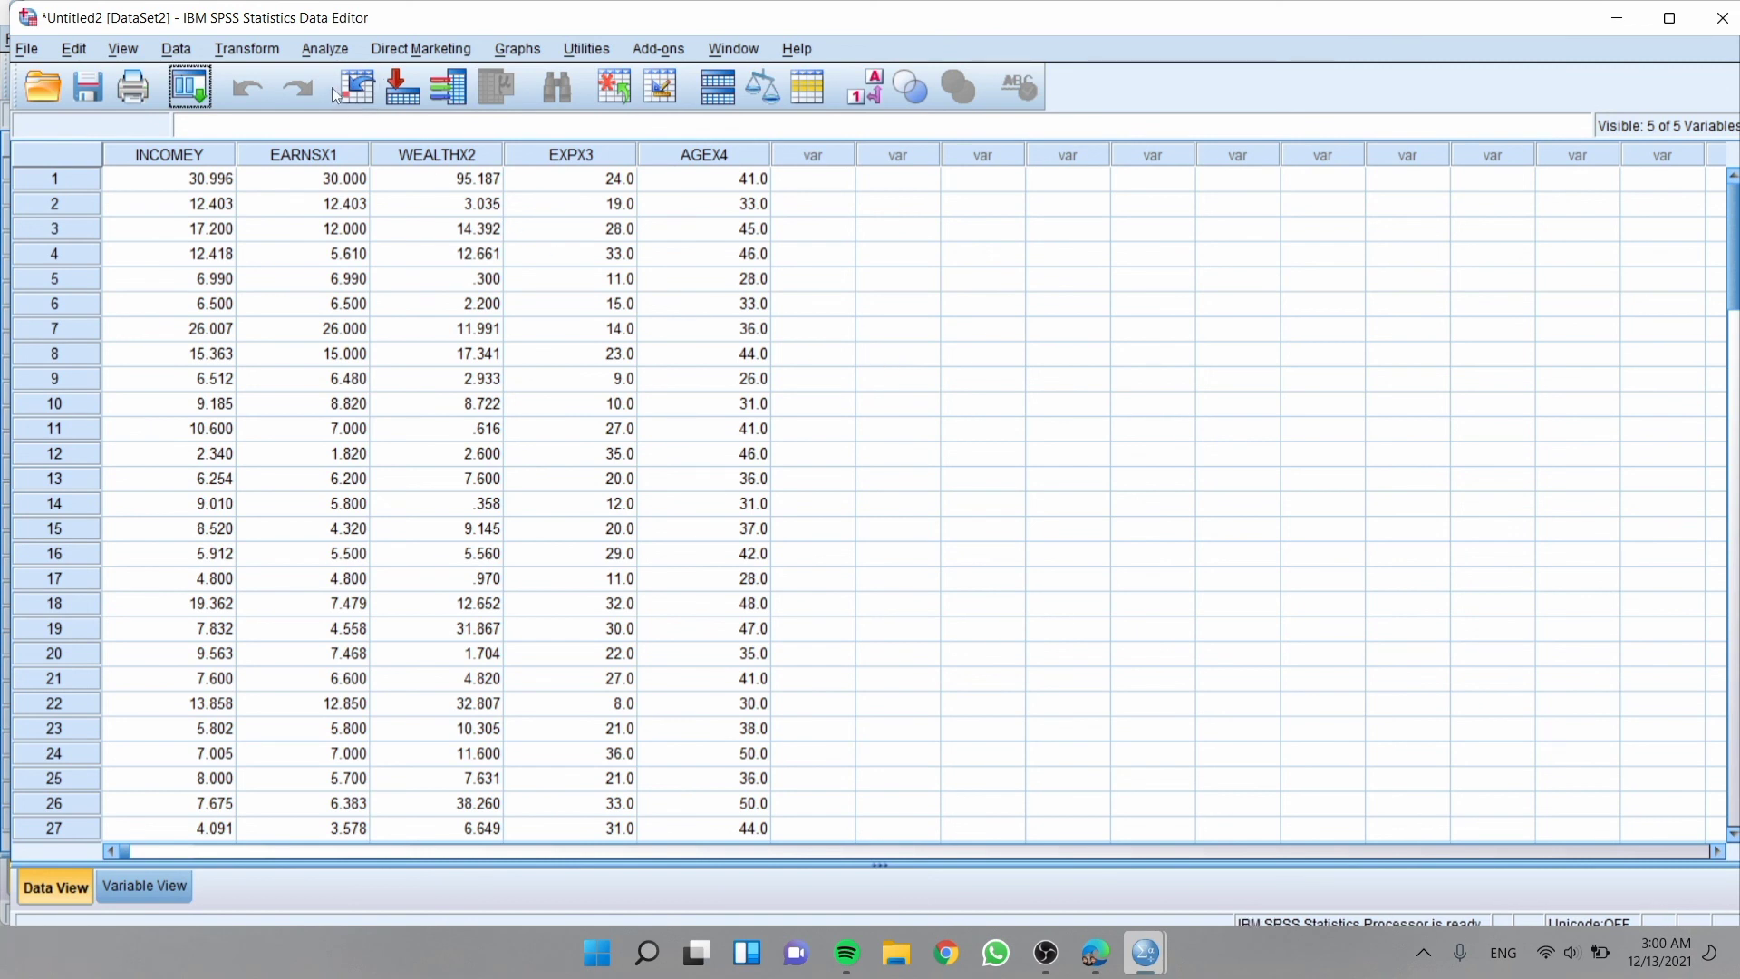
left_click(324, 48)
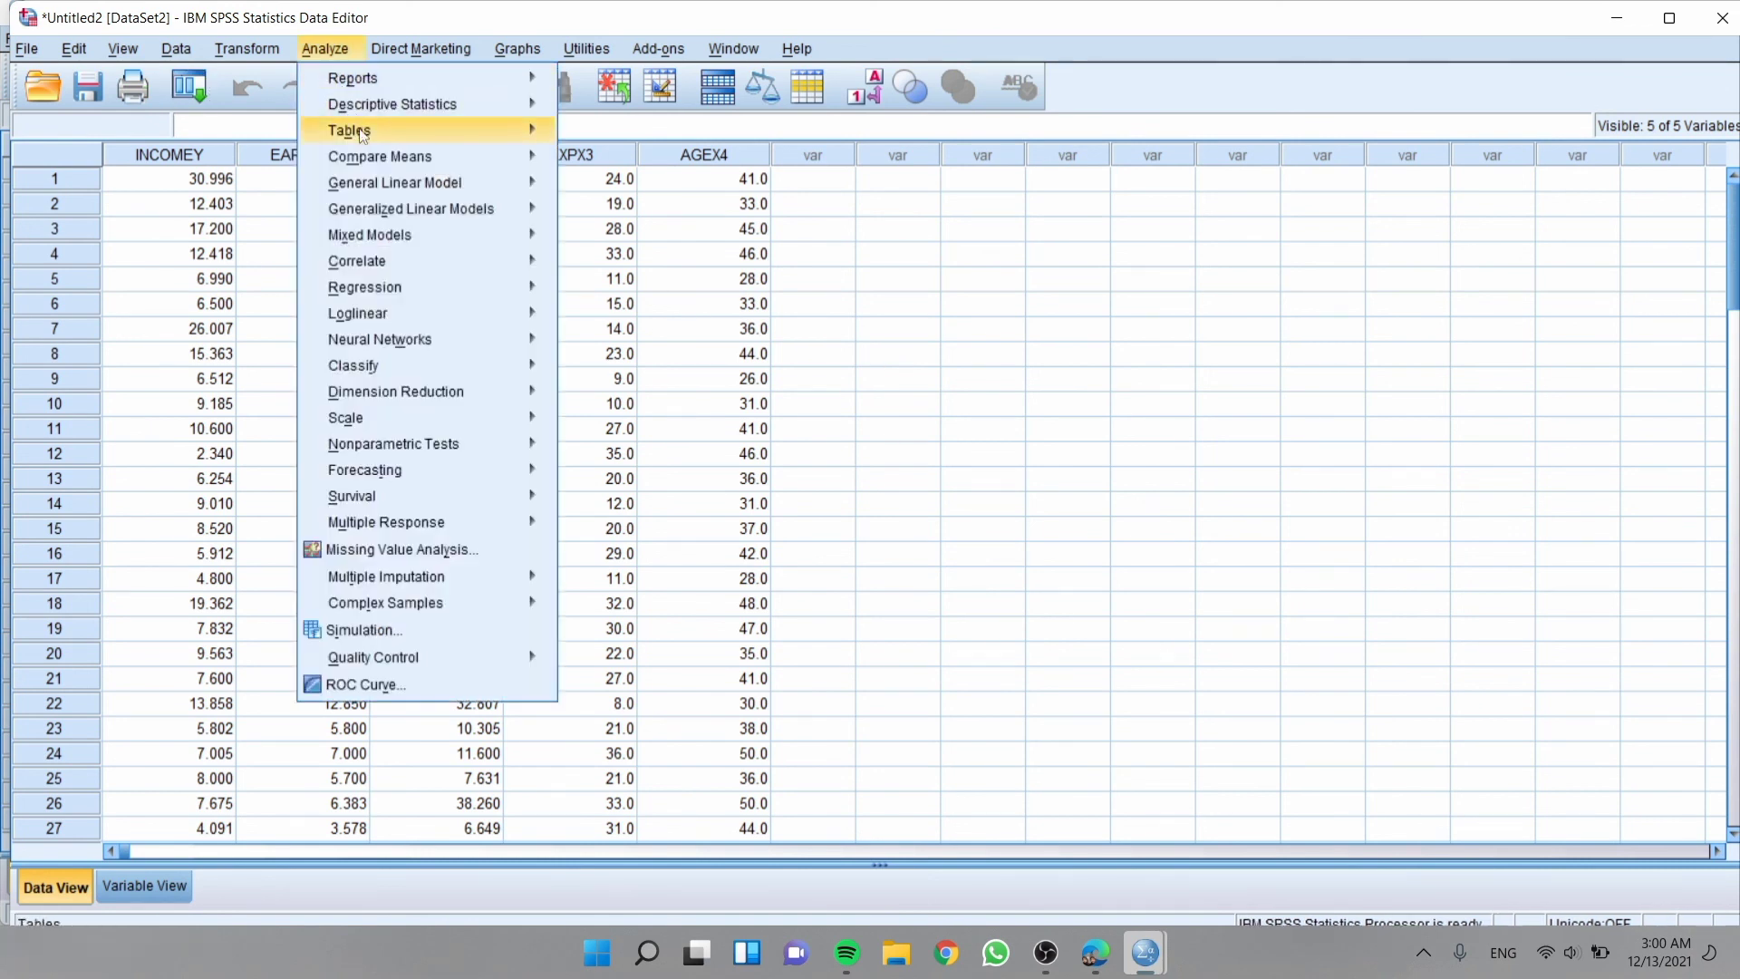
mouse_move(364, 286)
left_click(639, 312)
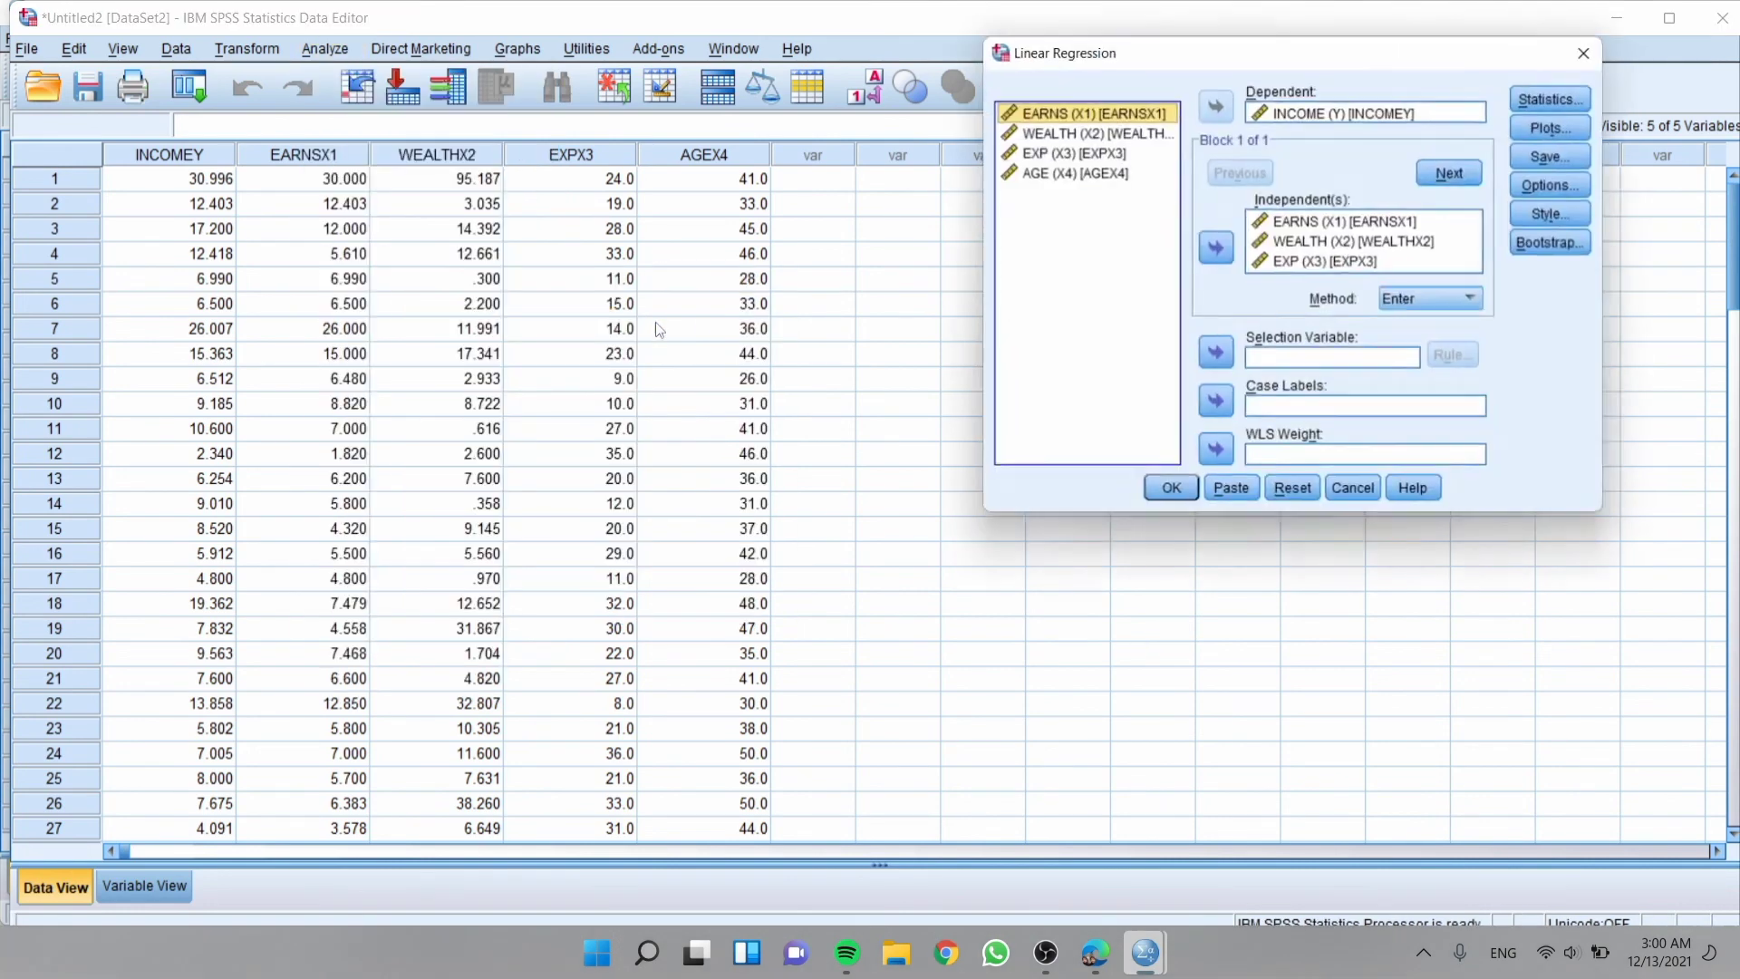
left_click(1328, 264)
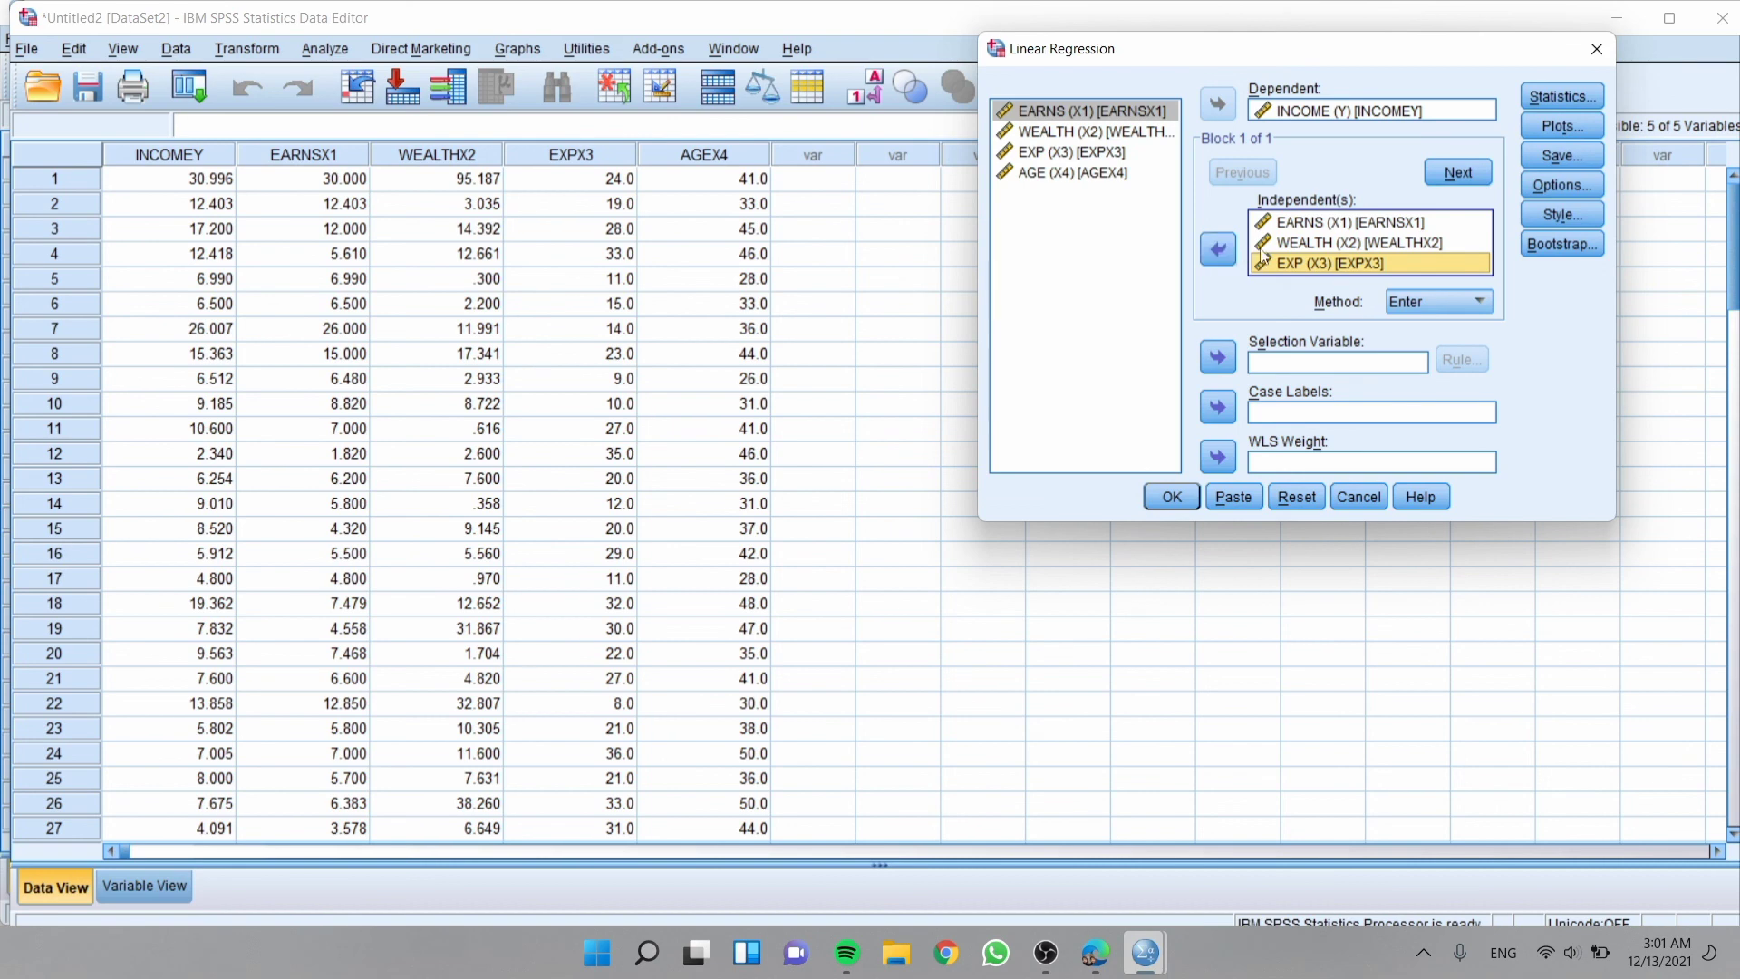
left_click(1218, 250)
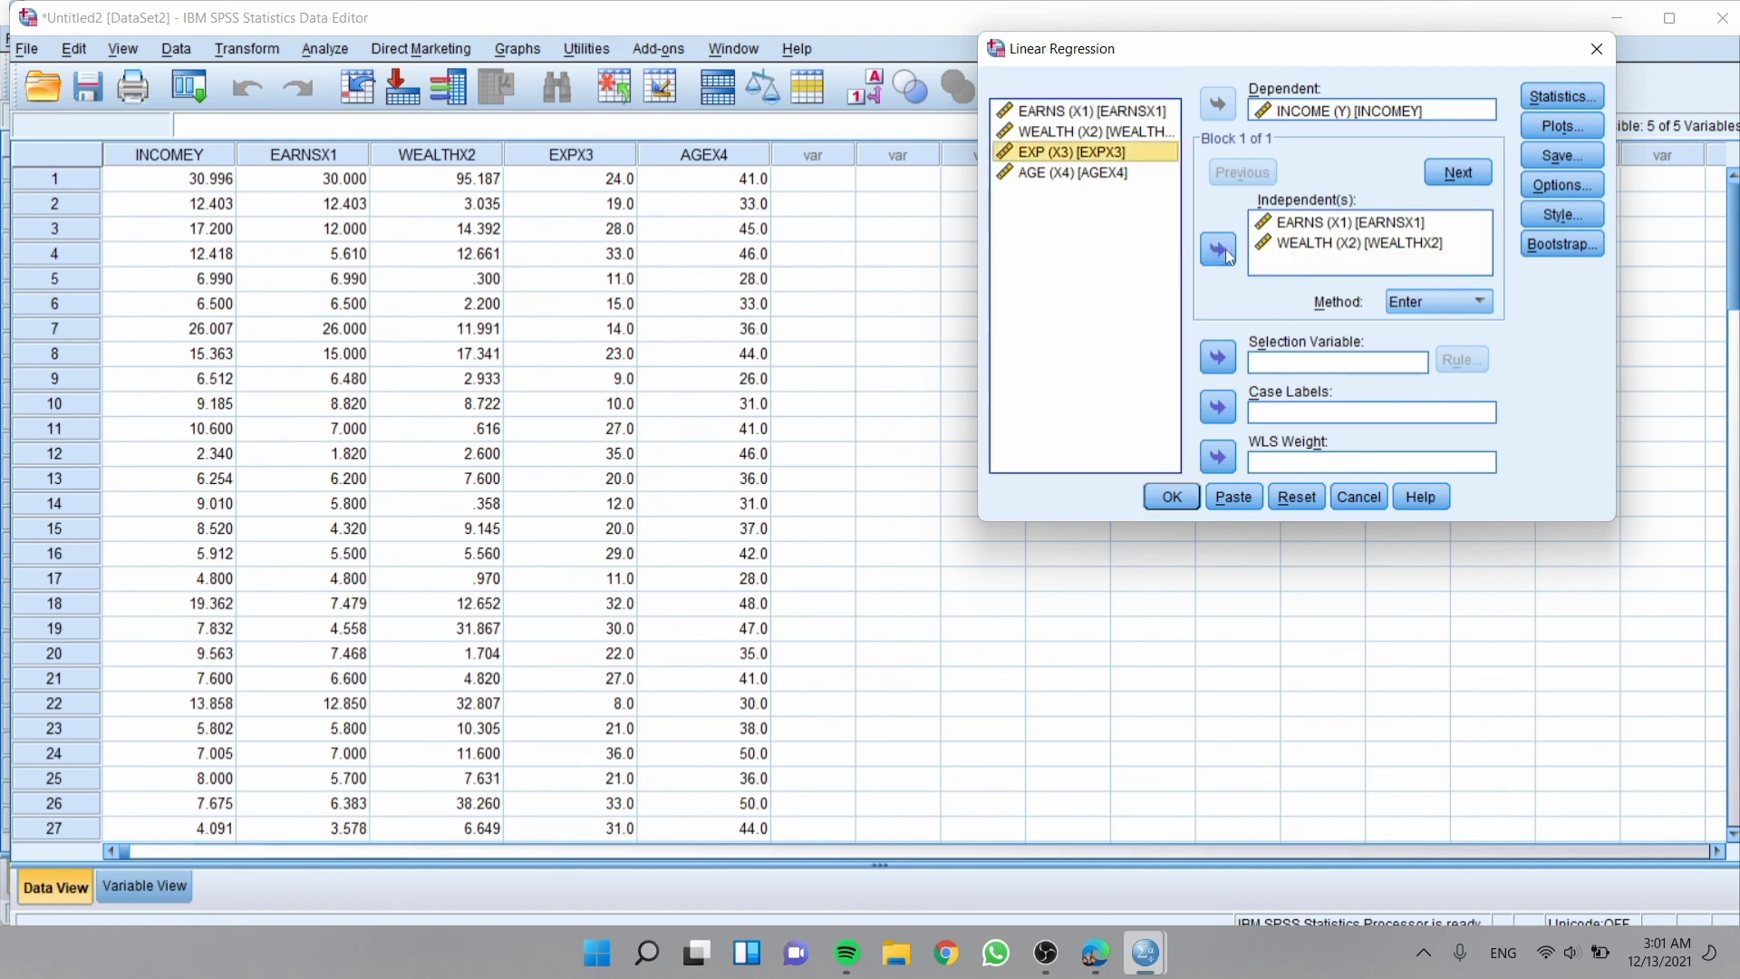
left_click(1080, 174)
left_click(1218, 249)
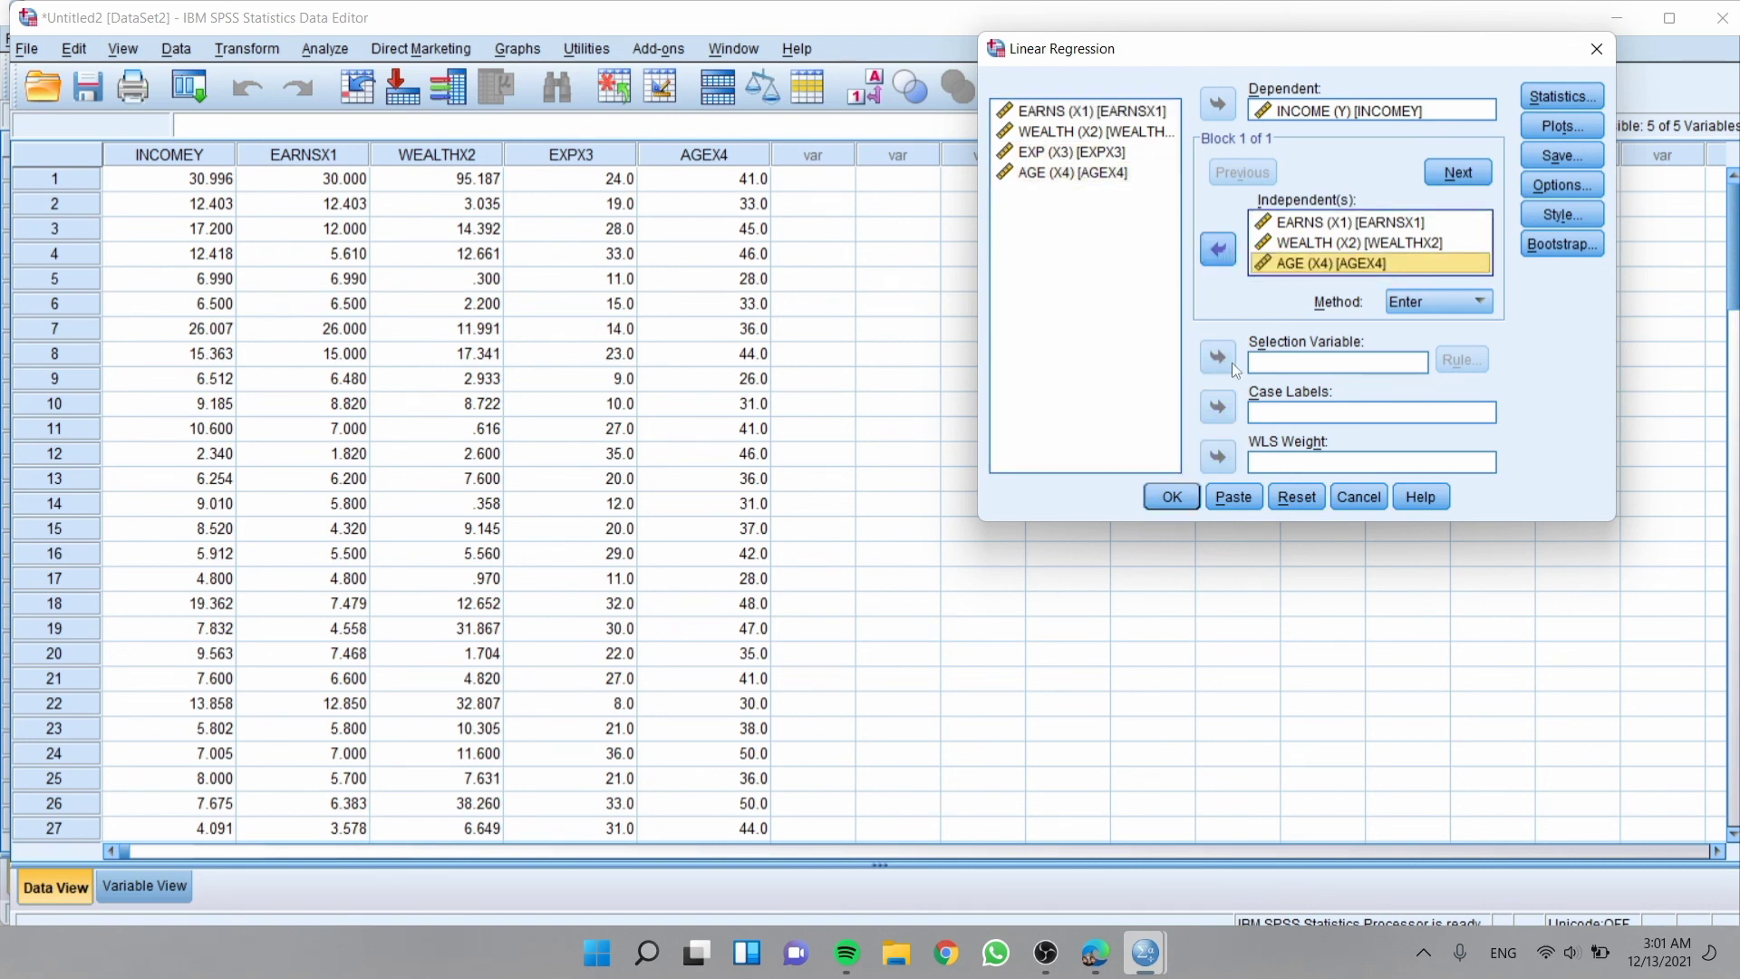
Run the regression without EXP (X3), check its Coefficients table's tolerance and VIF, and minimize the output window.
left_click(1171, 497)
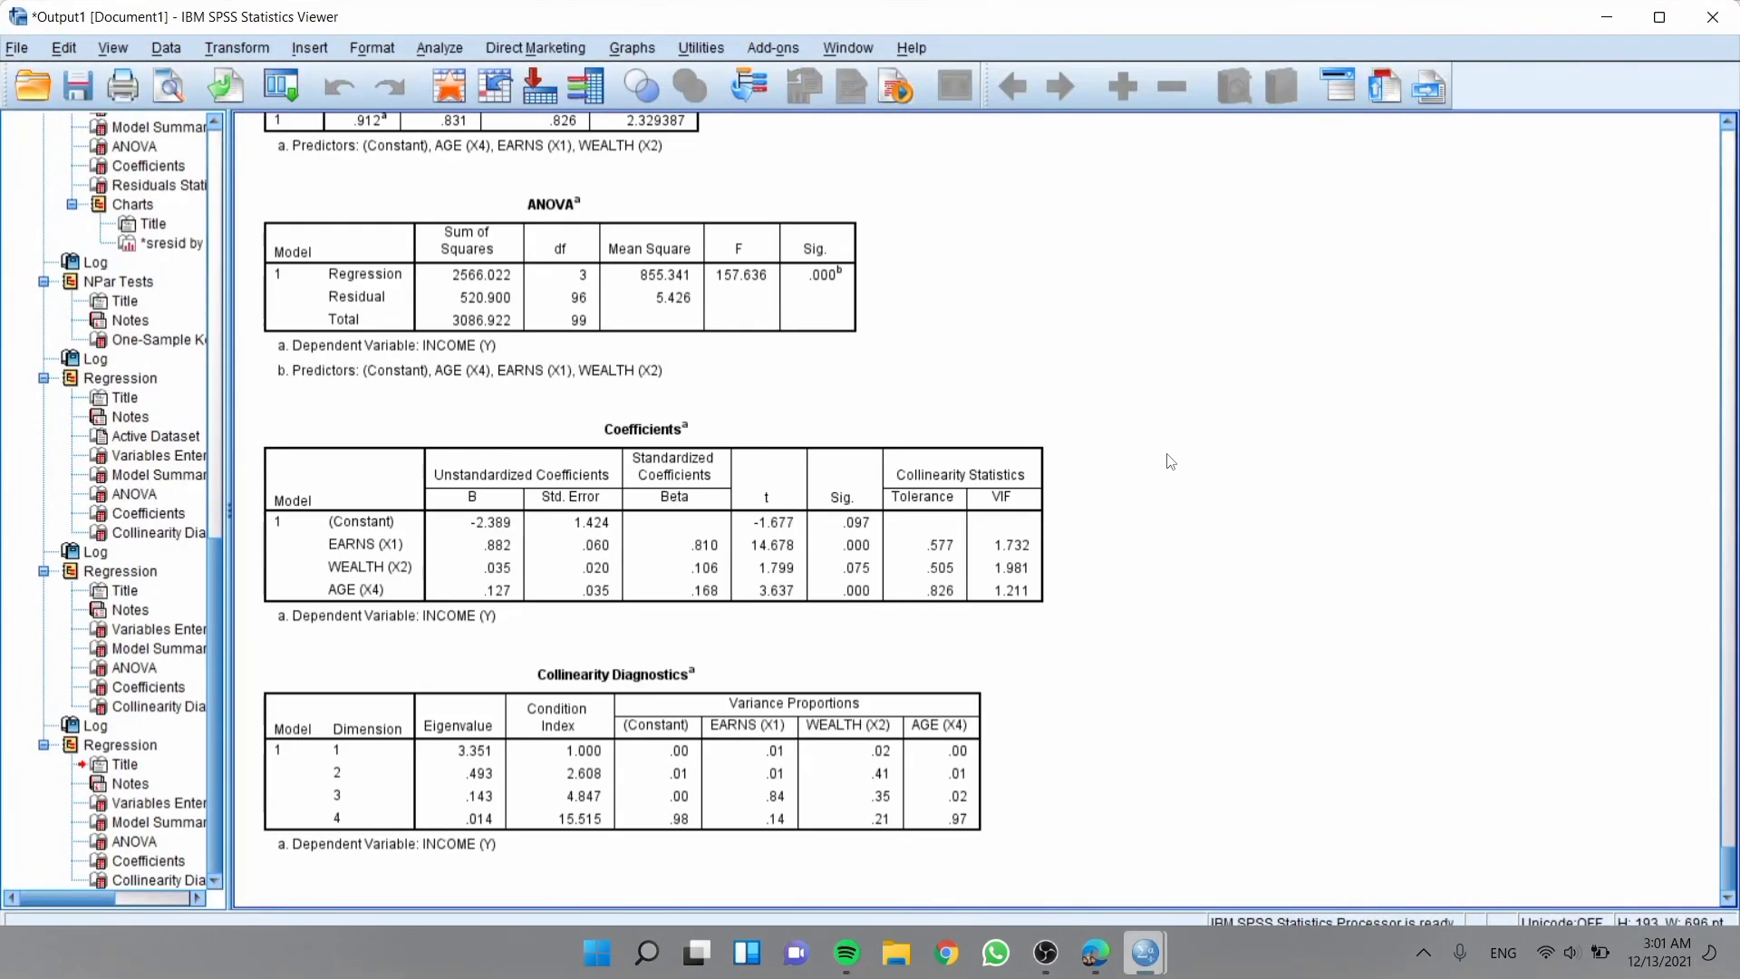
left_click(940, 499)
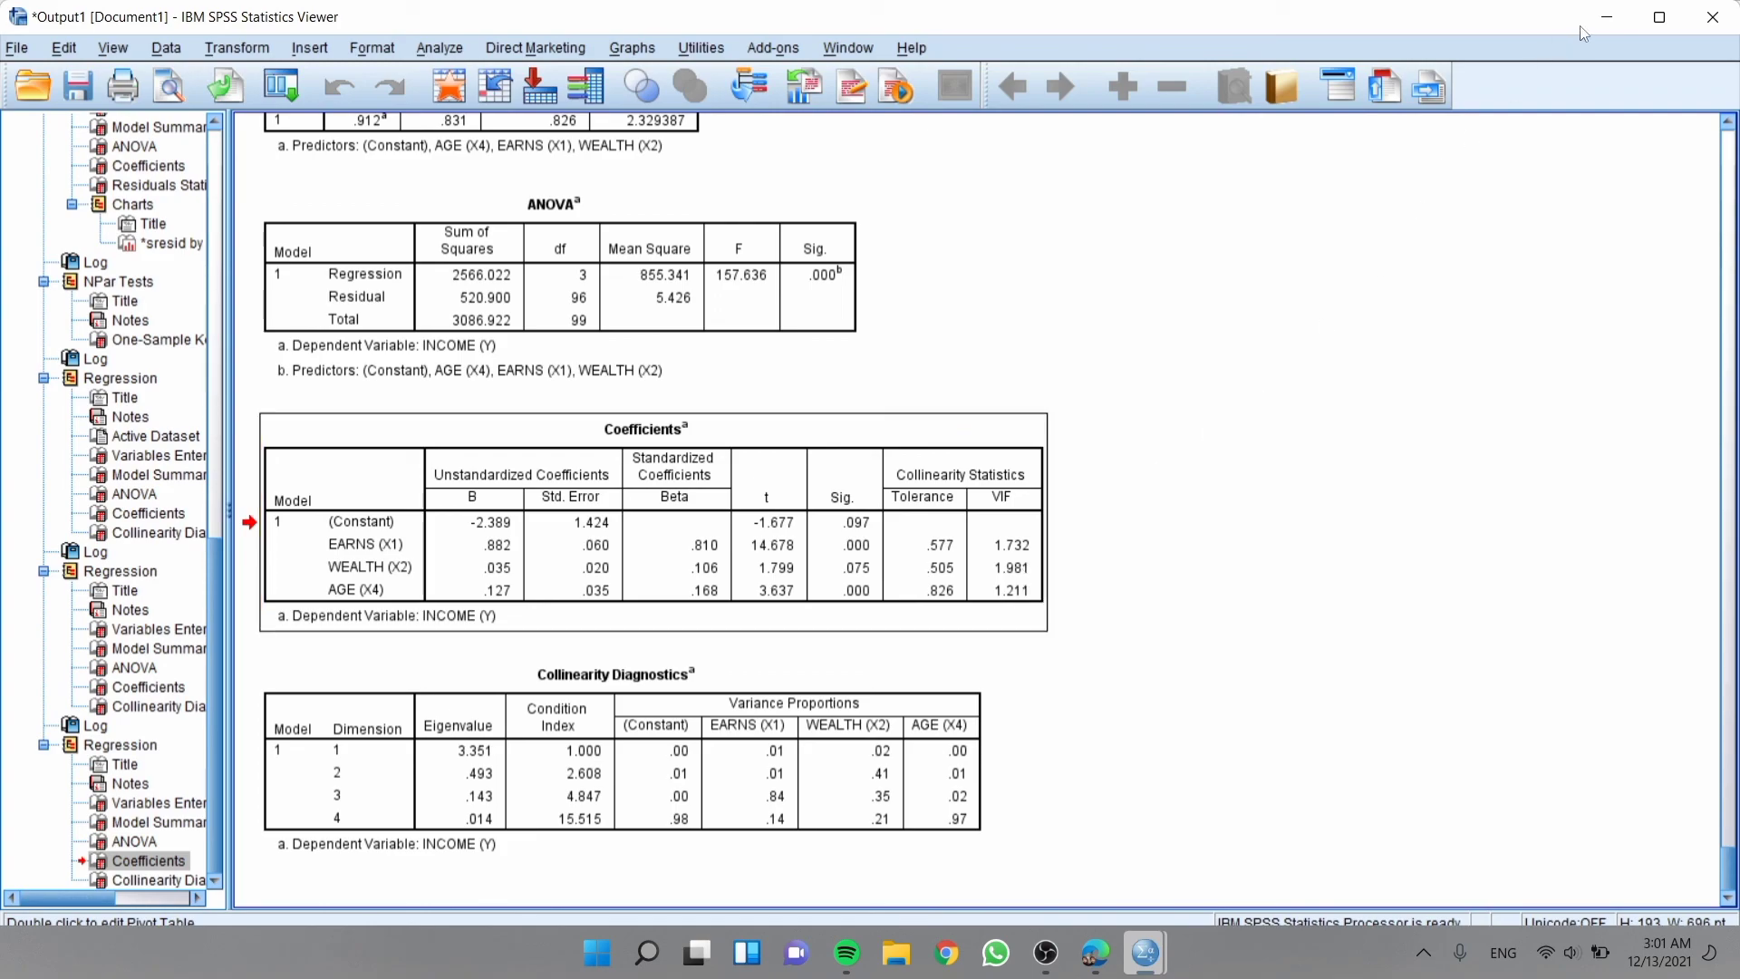
left_click(1607, 17)
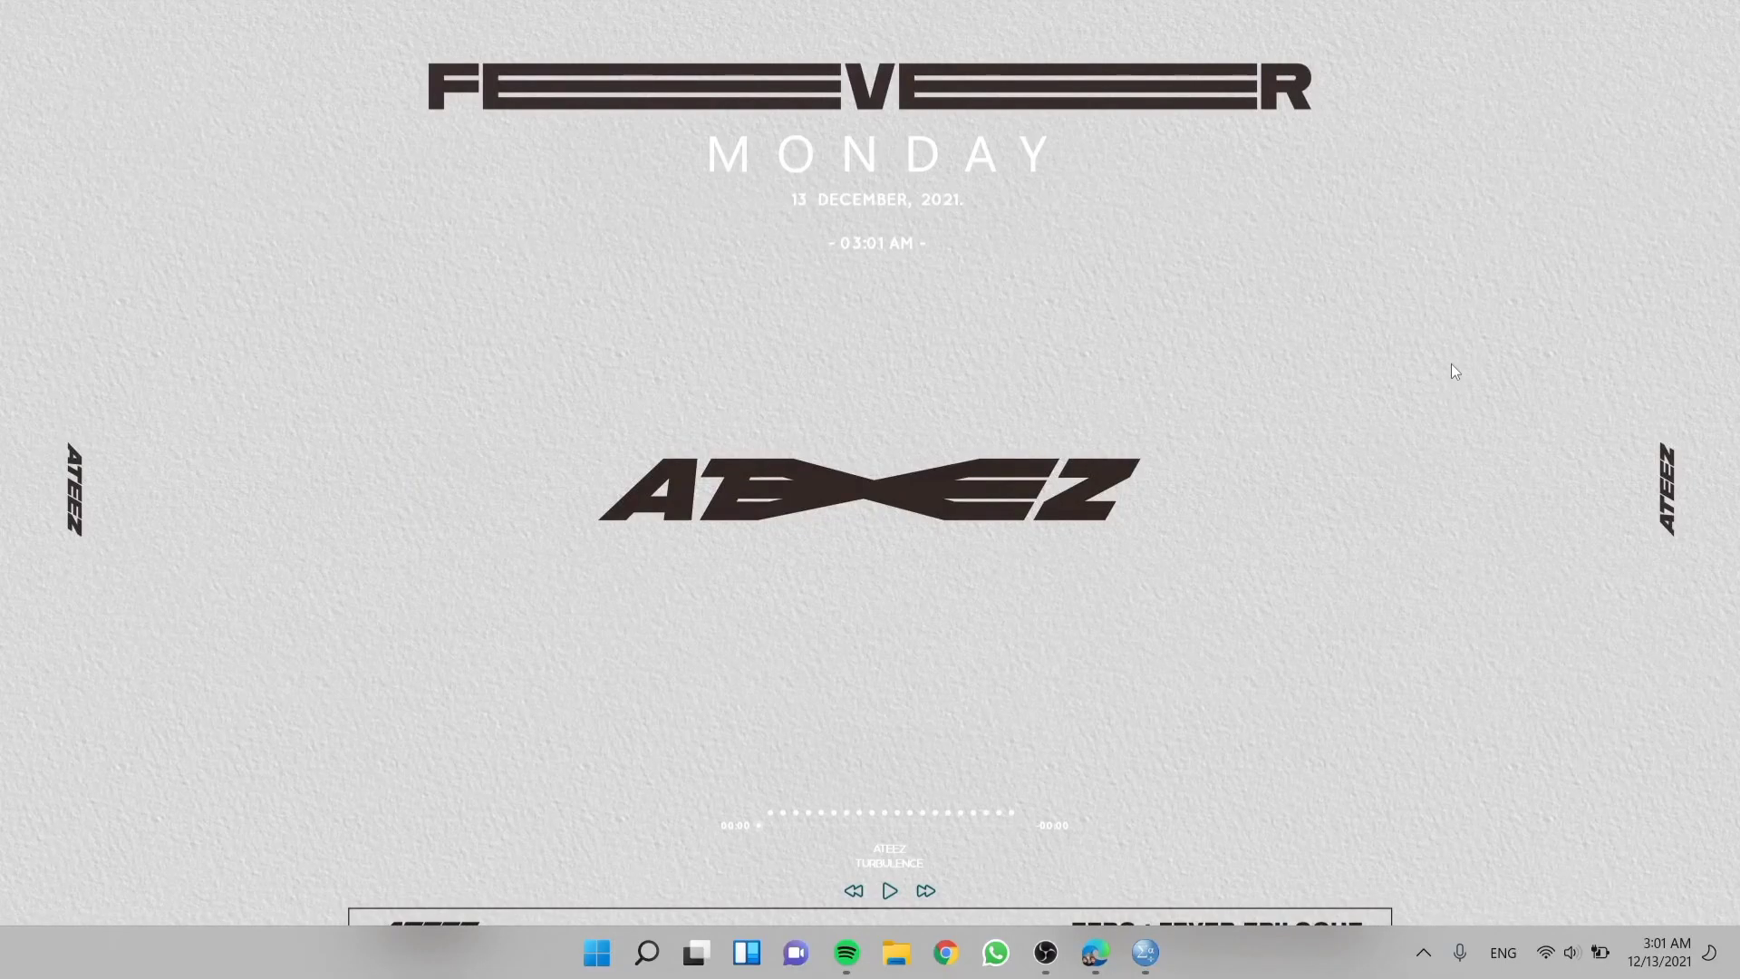